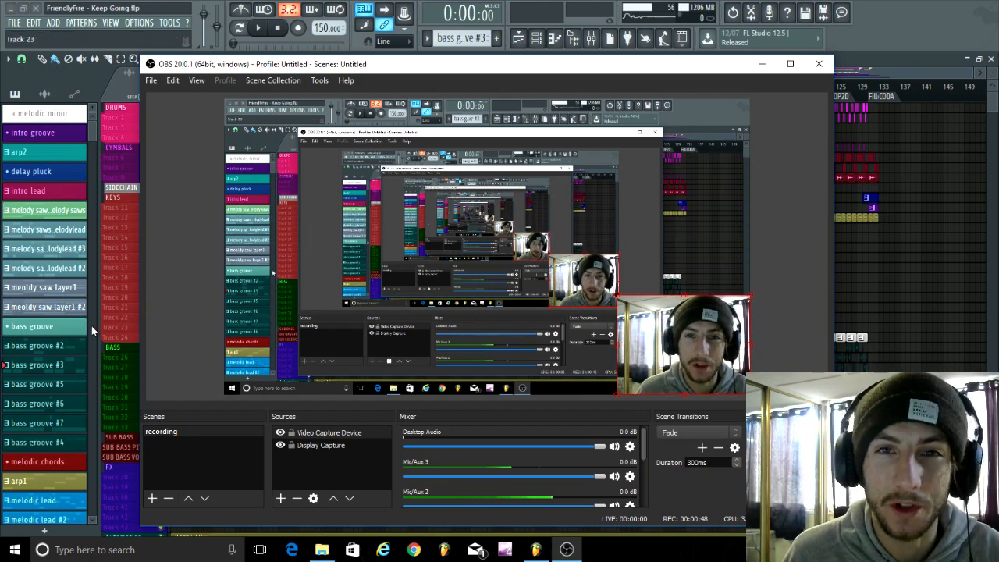
Minimize the OBS window and look over the full playlist arrangement, from the drum tracks down to the automation tracks.
left_click(762, 66)
scroll(174, 283, "up", 4)
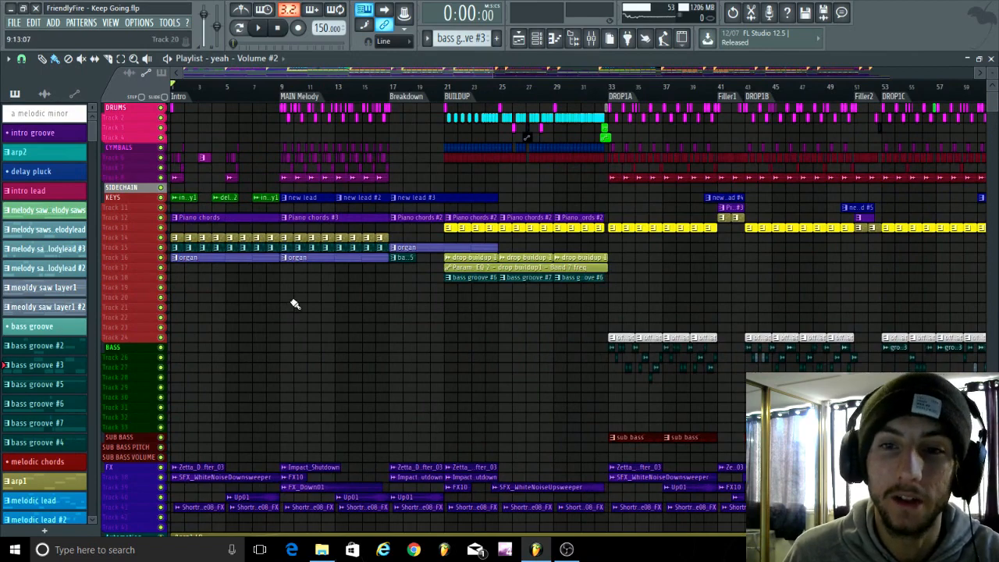
scroll(244, 317, "down", 4)
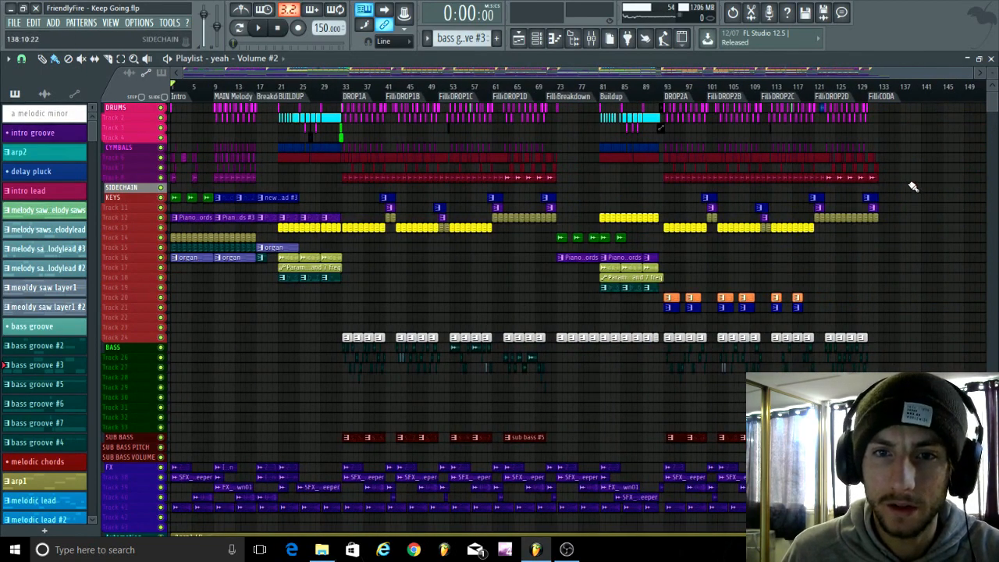
scroll(926, 158, "down", 4)
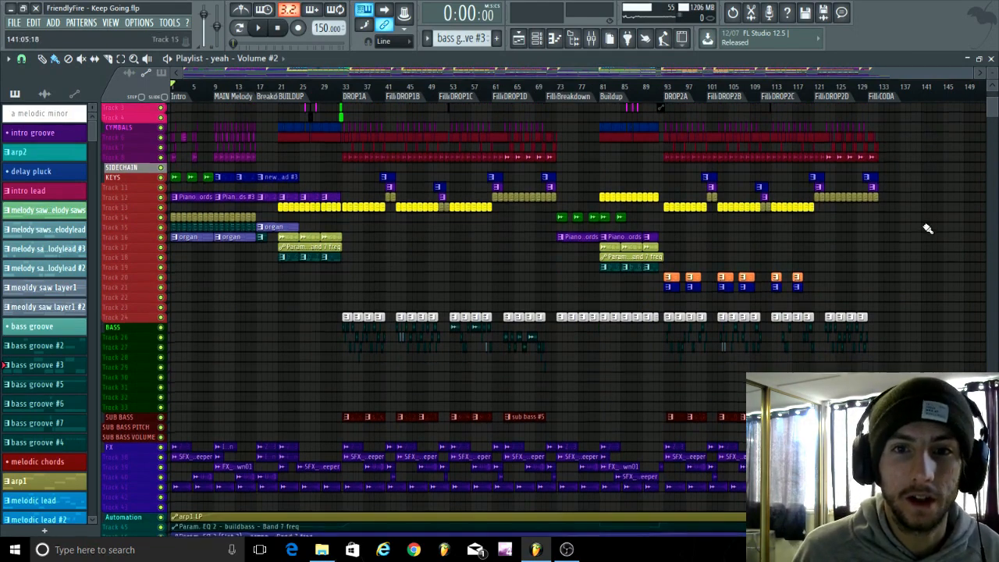
scroll(928, 229, "down", 3)
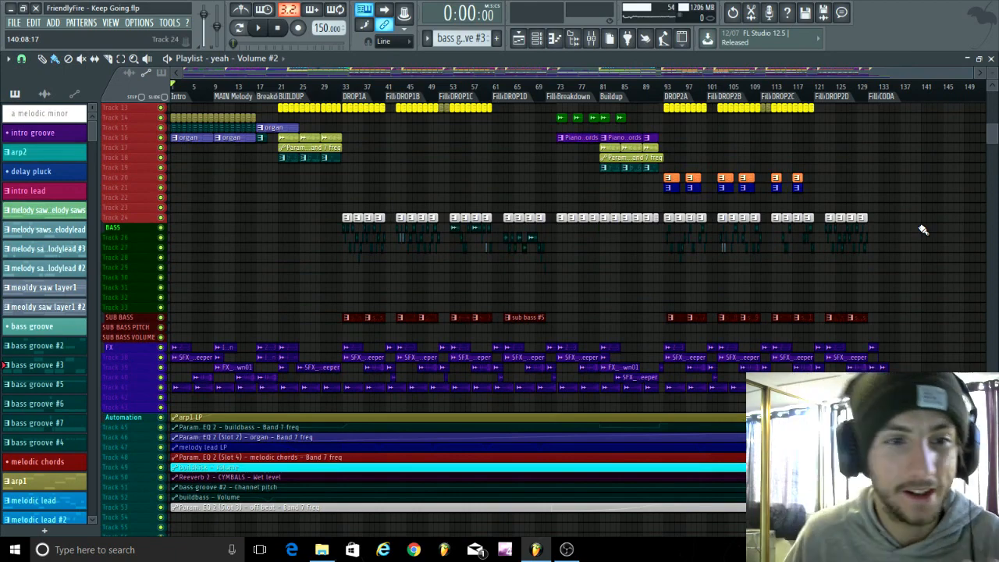
scroll(958, 279, "down", 1)
scroll(960, 270, "up", 8)
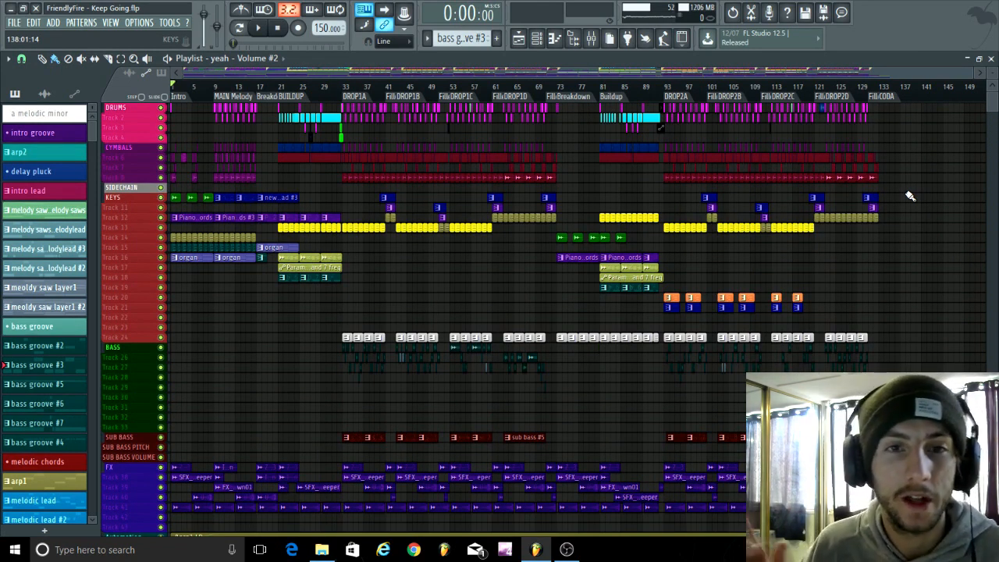
Switch to OBS to check the running recording and return to the FL Studio playlist.
mouse_move(539, 552)
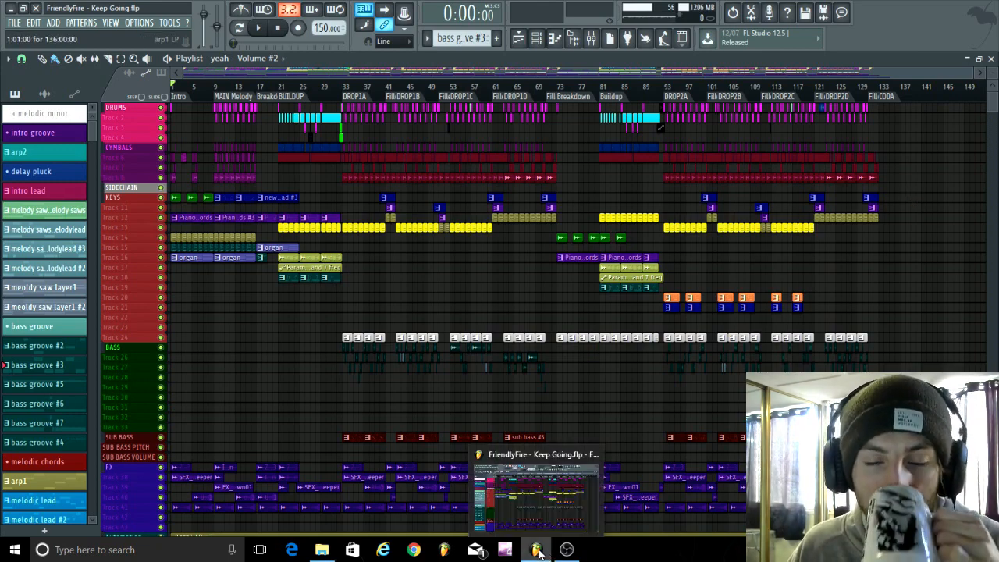
left_click(569, 550)
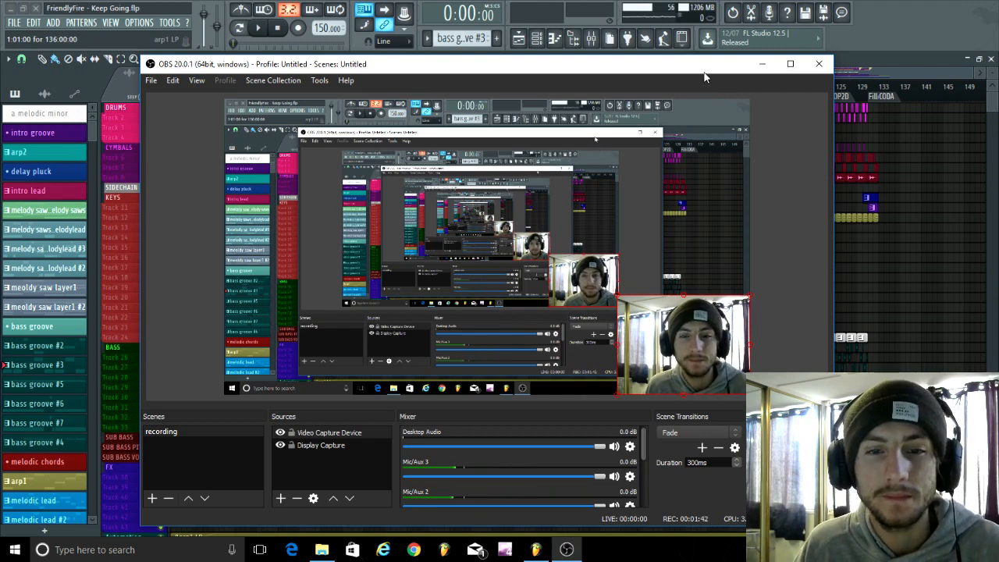
left_click(761, 67)
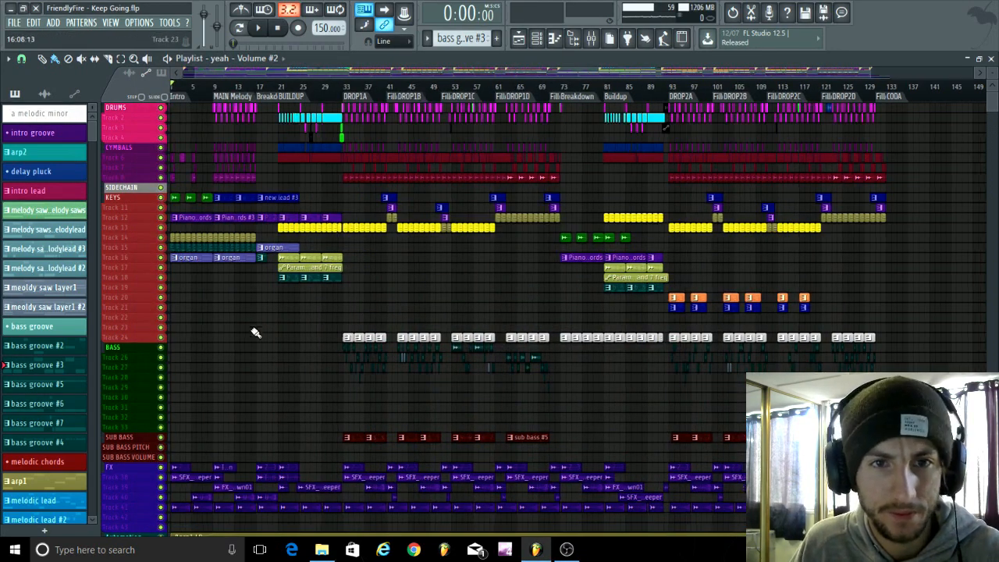
Highlight the Intro section from bar 1 to the MAIN Melody marker at bar 9, and clear the selection.
scroll(246, 338, "up", 2)
scroll(204, 369, "up", 4)
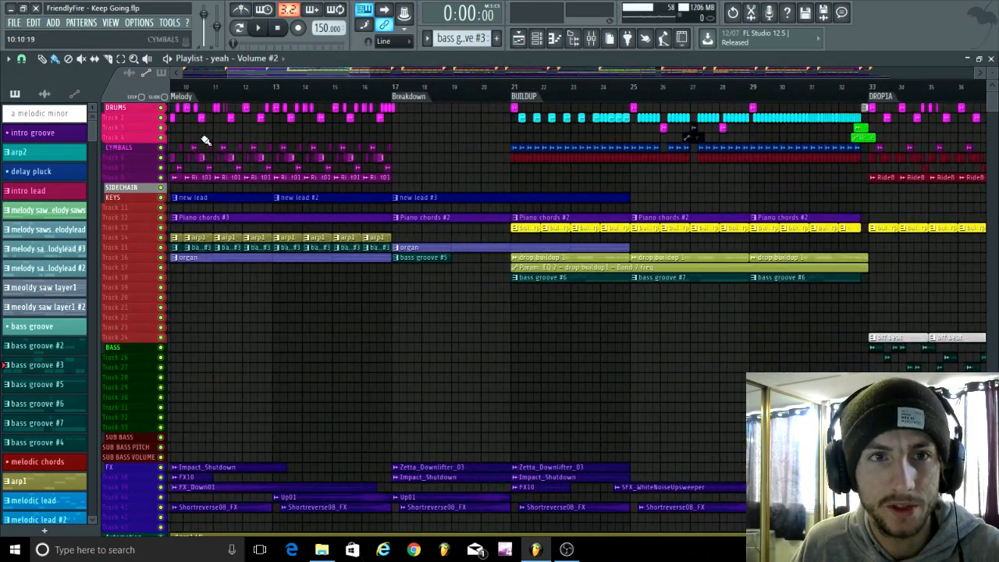
left_click_drag(239, 71, 179, 96)
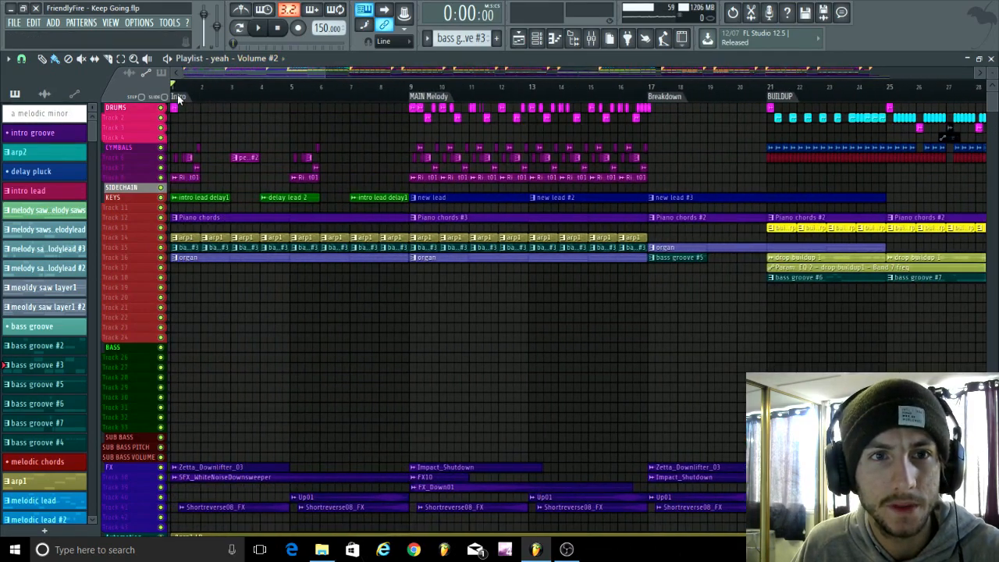
scroll(179, 101, "up", 4)
scroll(214, 117, "up", 3)
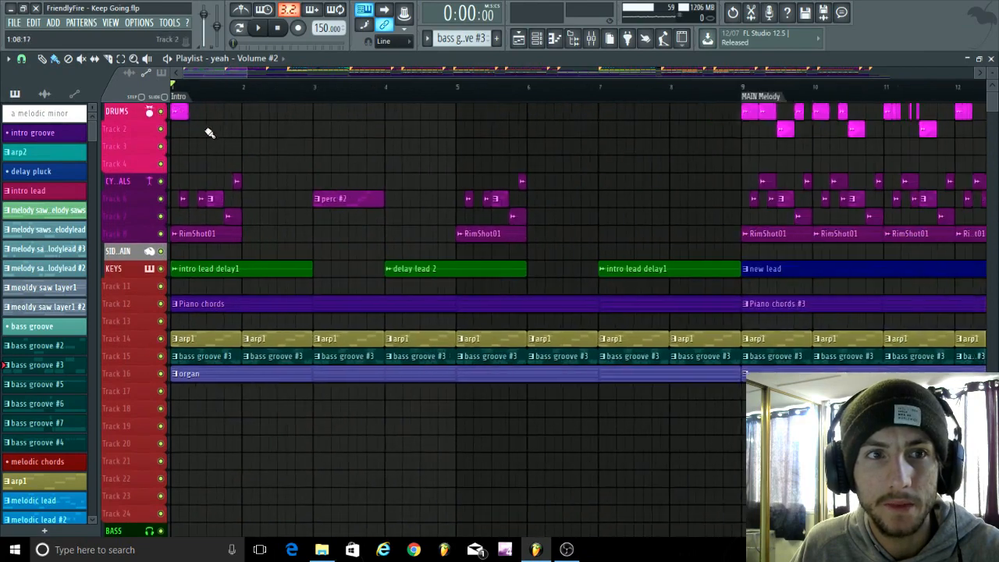
scroll(207, 134, "down", 1)
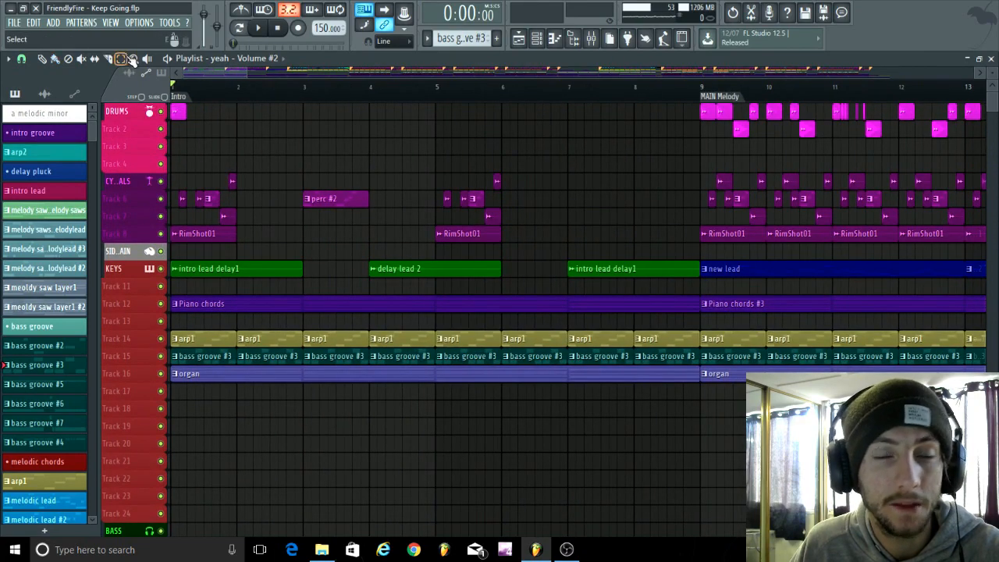
mouse_move(701, 93)
left_mouse_down()
mouse_move(380, 161)
mouse_move(245, 274)
left_mouse_up()
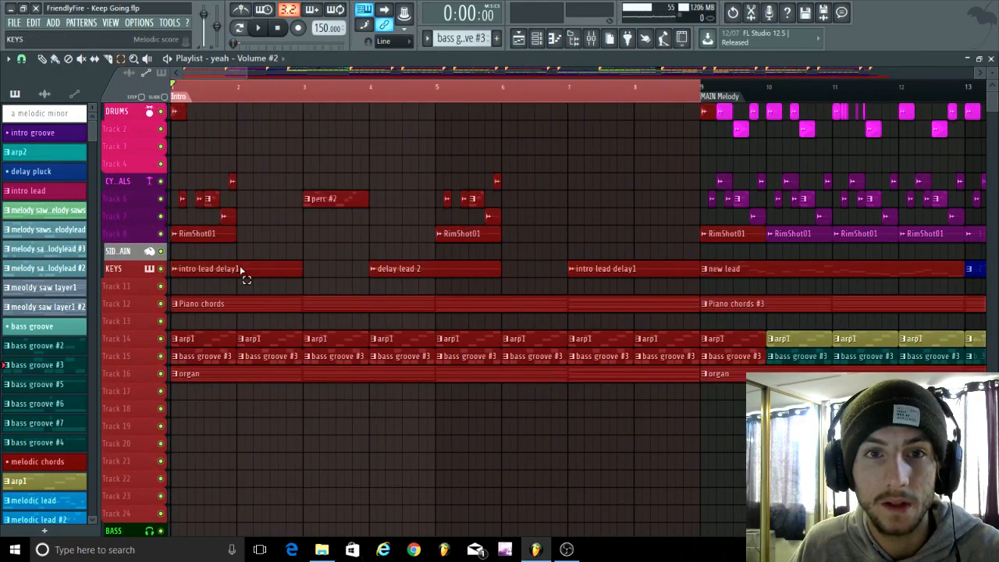
left_click(409, 167)
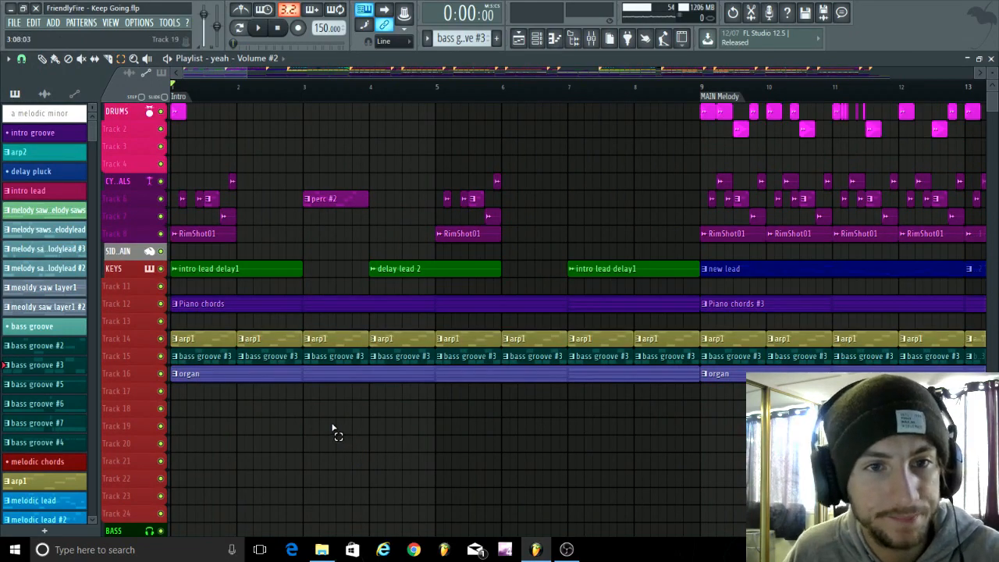
scroll(334, 430, "down", 2)
scroll(227, 388, "up", 3)
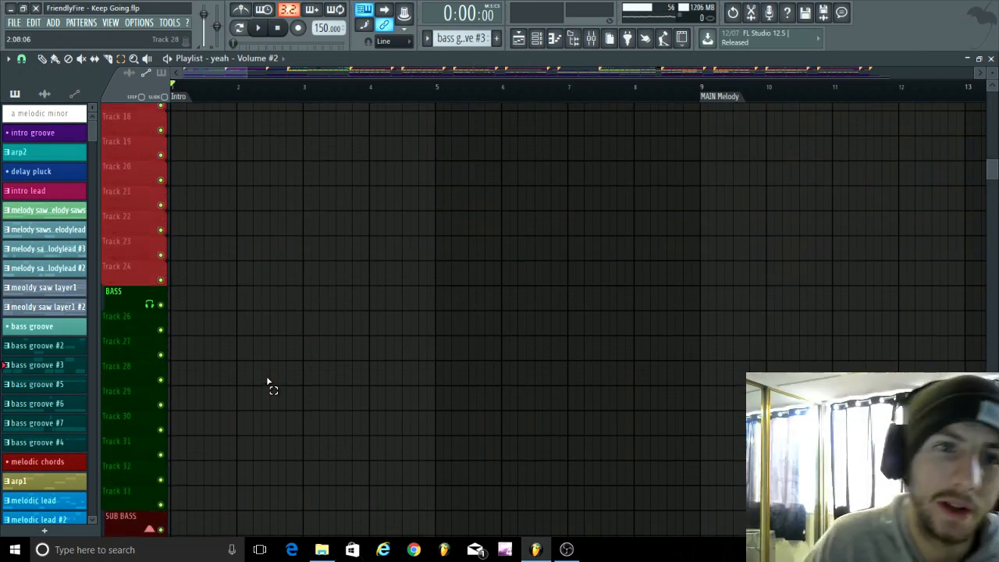
scroll(282, 218, "up", 2)
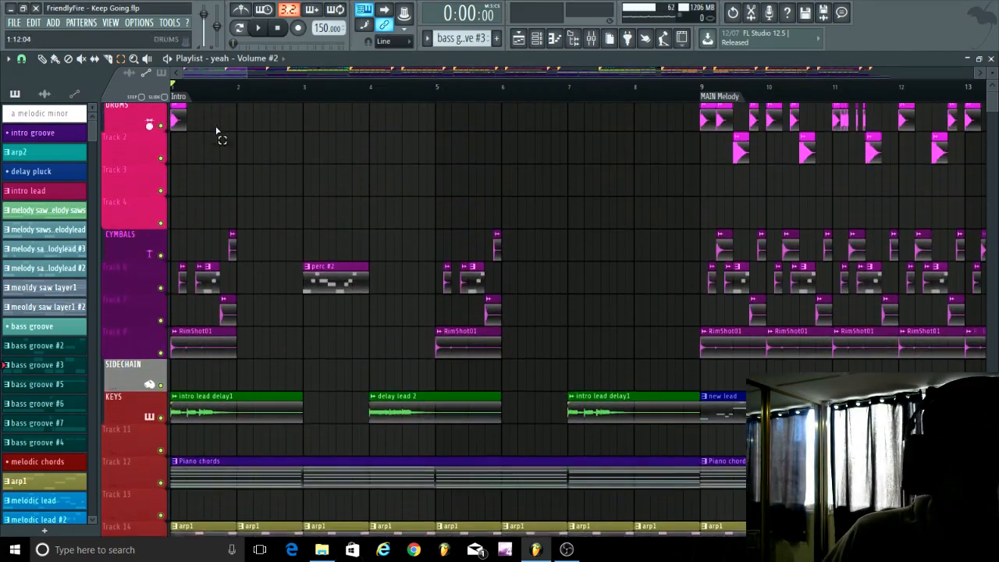
scroll(229, 170, "down", 6)
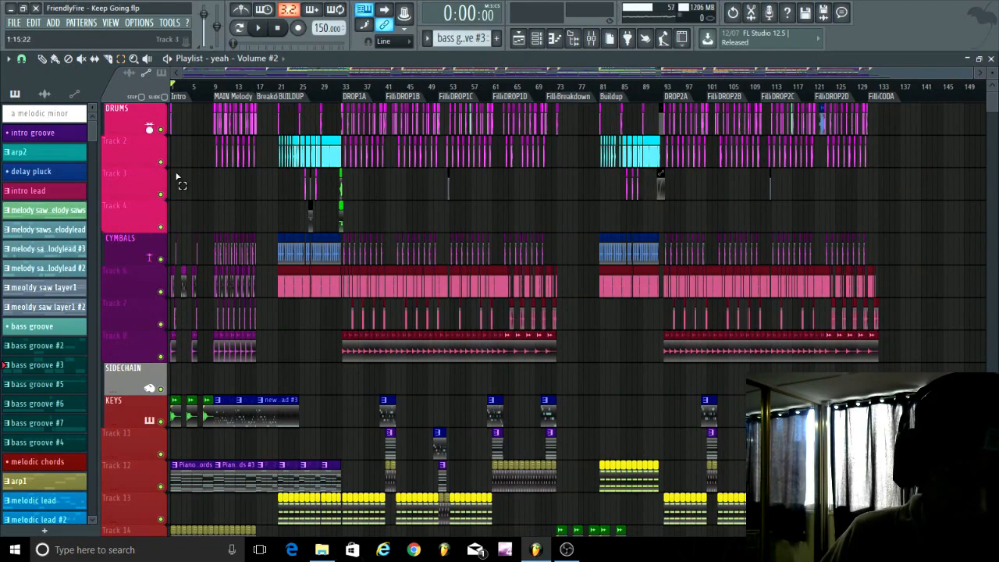
scroll(180, 185, "up", 5)
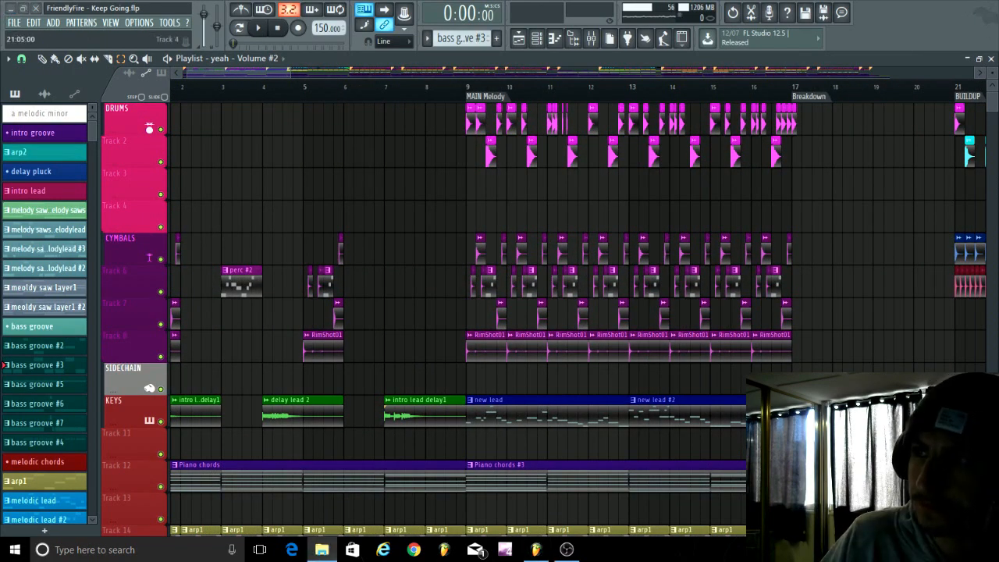
Switch to the keep going project folder in File Explorer, select the Keep Going - STEMS & GROWLS project file, and close the window.
left_click(321, 549)
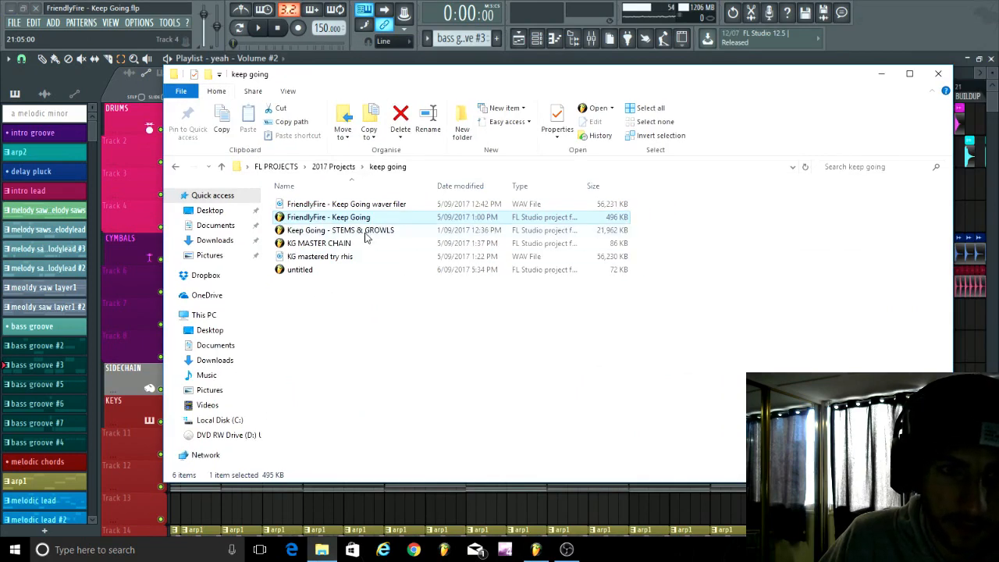
left_click(365, 233)
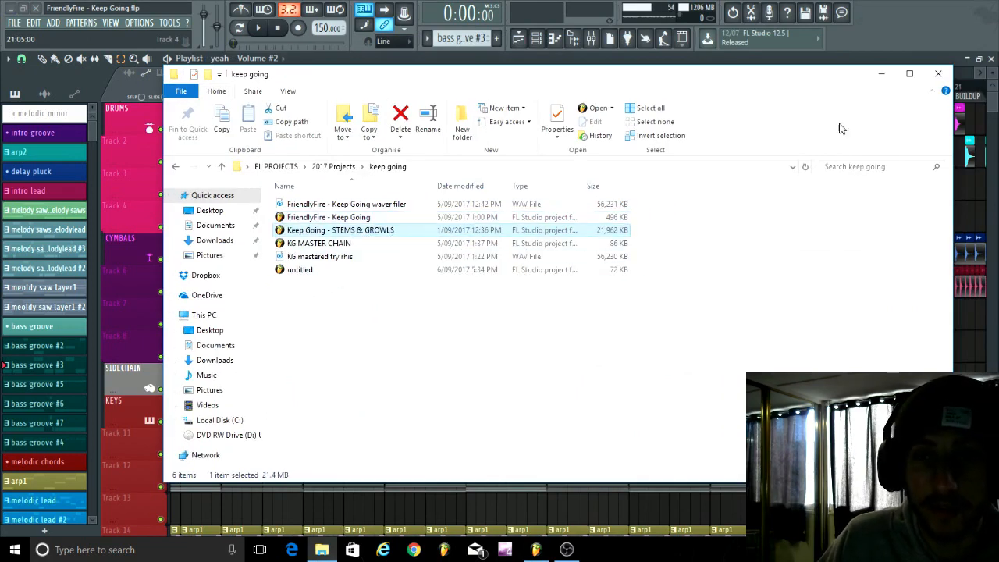
left_click(940, 76)
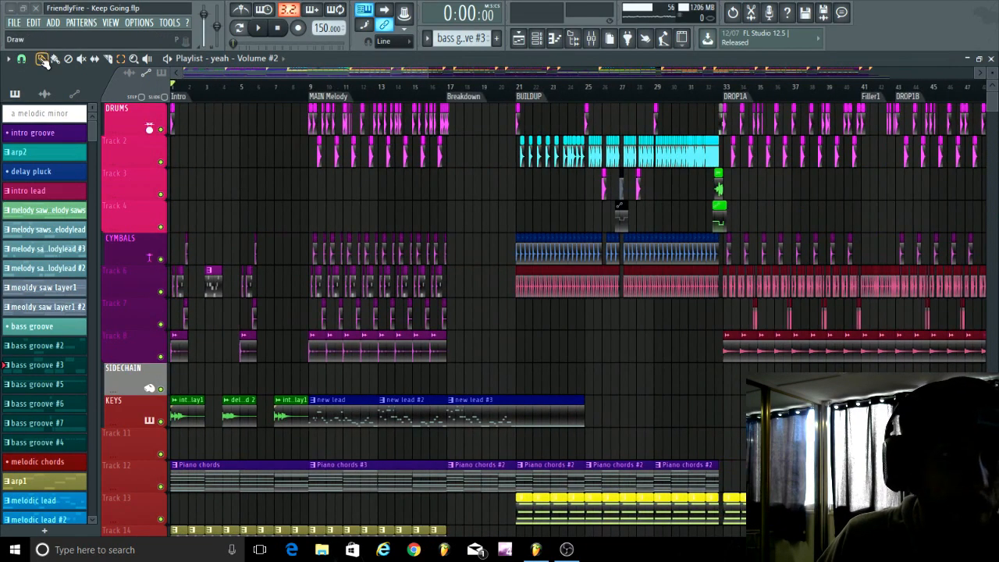
Examine the drum, cymbal and keys clips of the Intro section in the playlist.
scroll(201, 151, "down", 5)
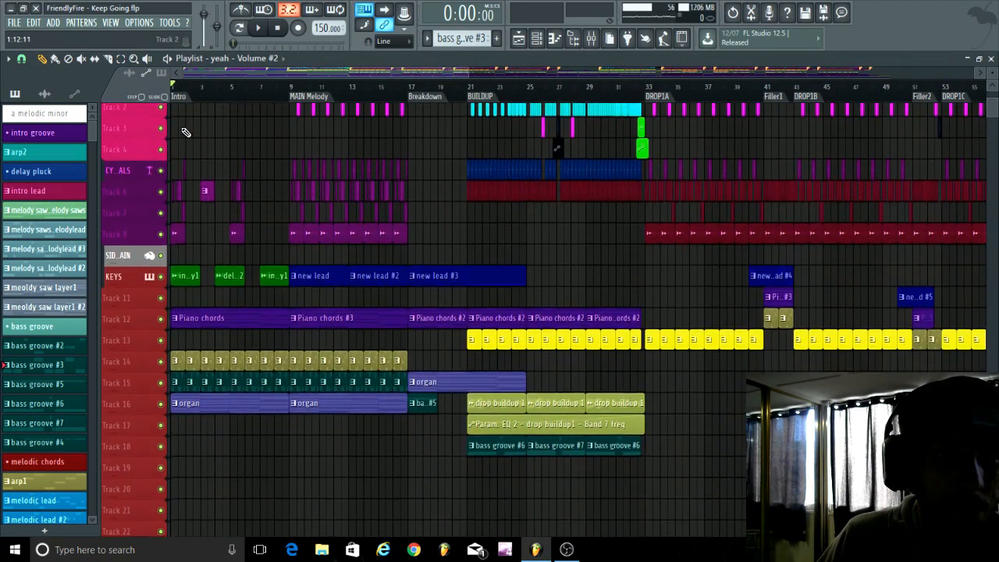
scroll(185, 132, "up", 5)
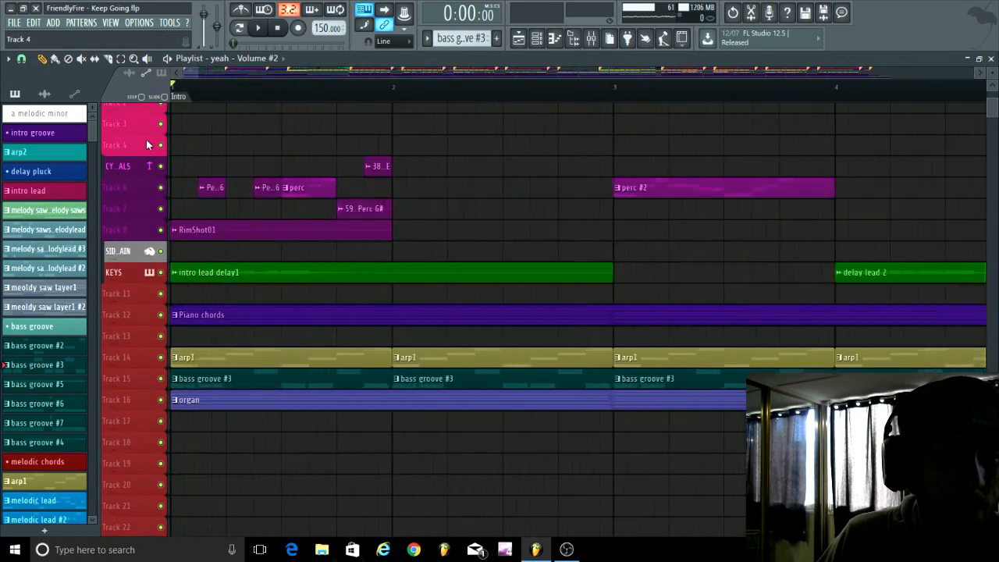
scroll(201, 167, "up", 2)
scroll(199, 177, "up", 2)
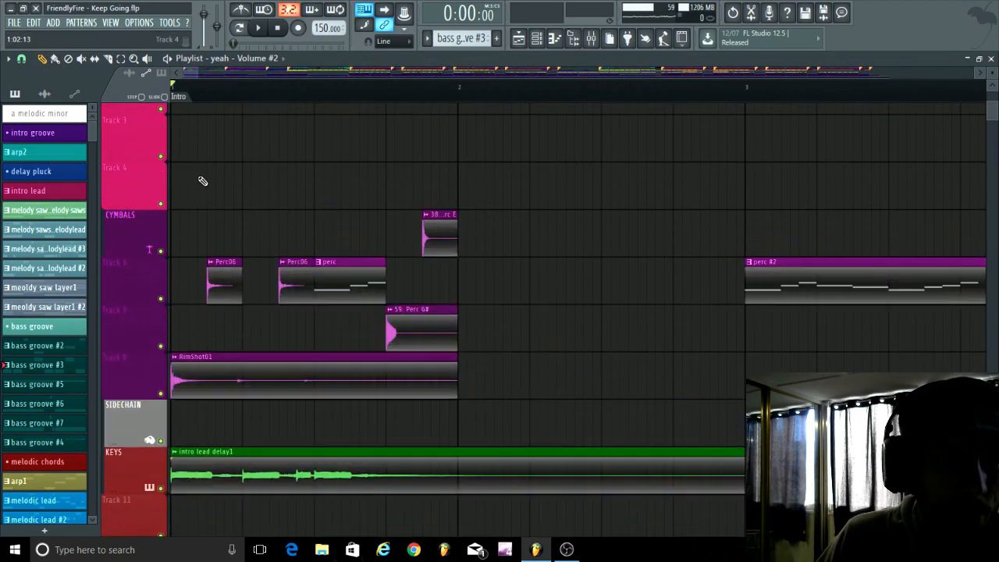
scroll(200, 179, "down", 3)
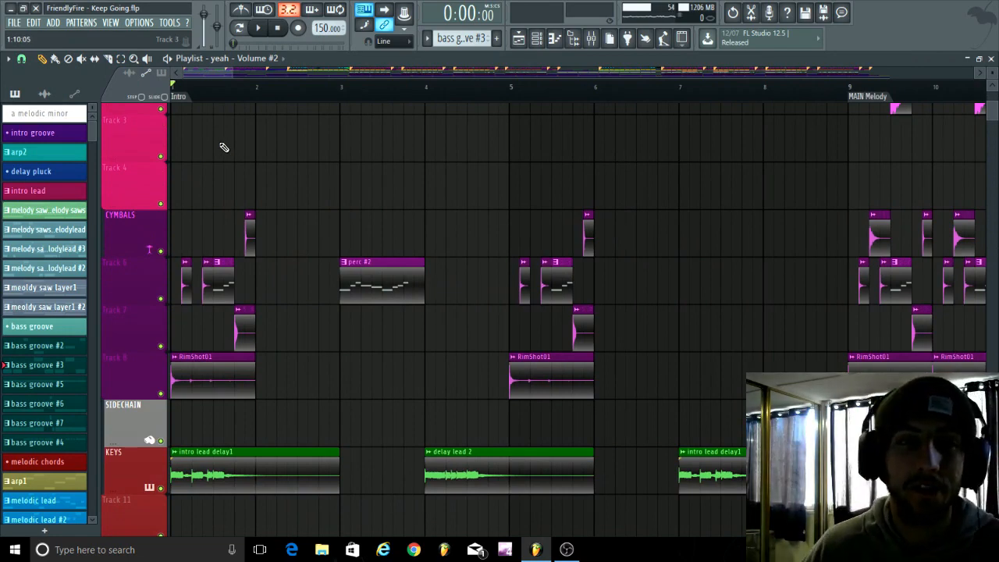
mouse_move(204, 76)
left_mouse_down()
mouse_move(368, 75)
mouse_move(195, 78)
left_mouse_up()
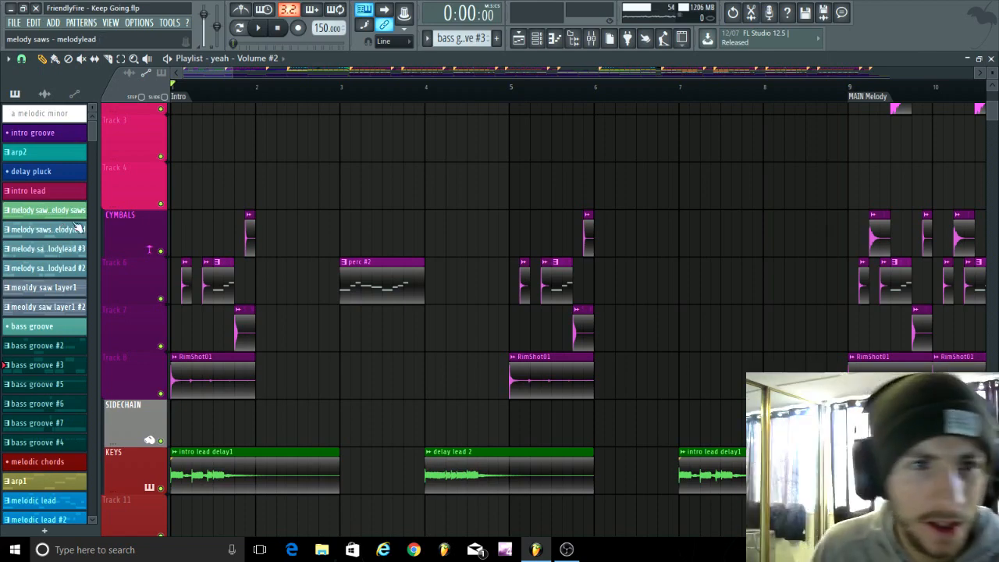
scroll(268, 123, "down", 4)
scroll(266, 124, "down", 3)
scroll(250, 132, "down", 4)
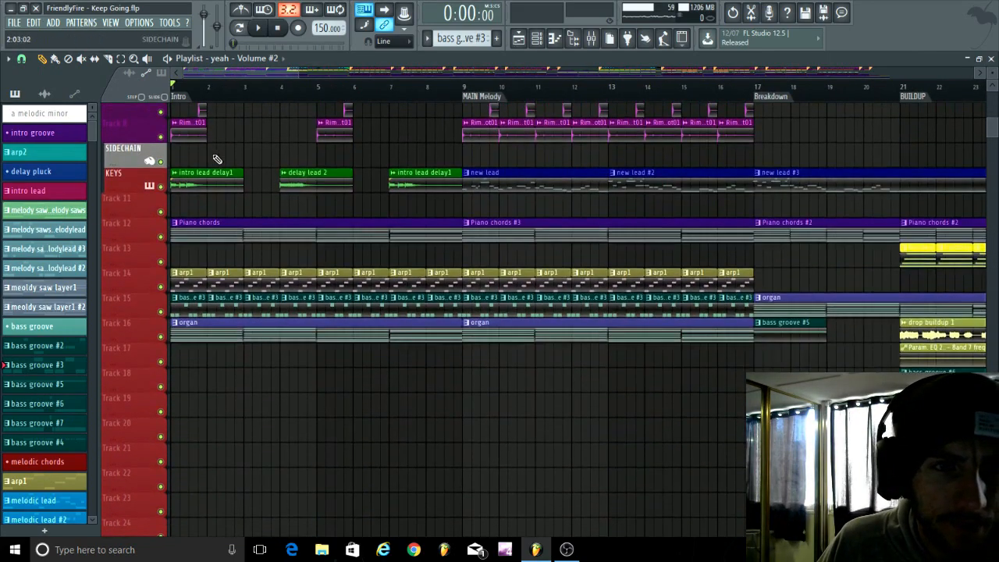
Play the opening of the Intro with the intro lead delay1 clip on the KEYS track, and stop playback.
scroll(212, 109, "up", 5)
scroll(209, 108, "left", 2)
scroll(188, 184, "up", 5)
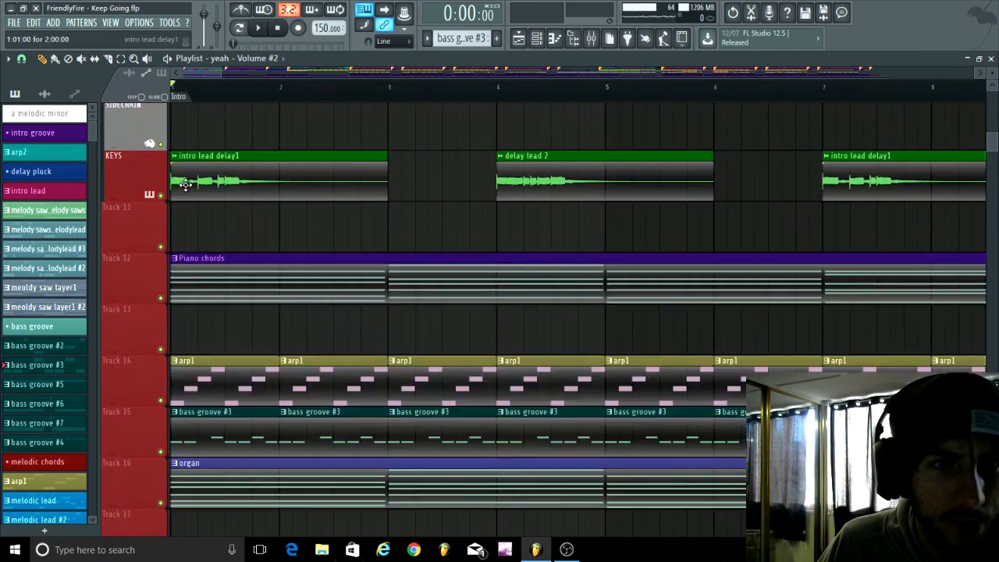
scroll(188, 184, "down", 2)
key("space")
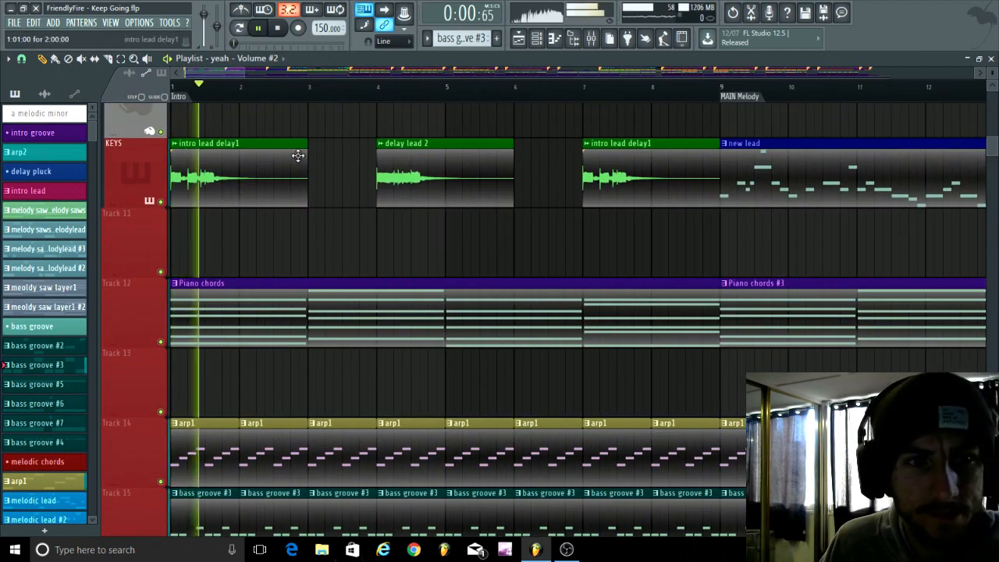
key("space")
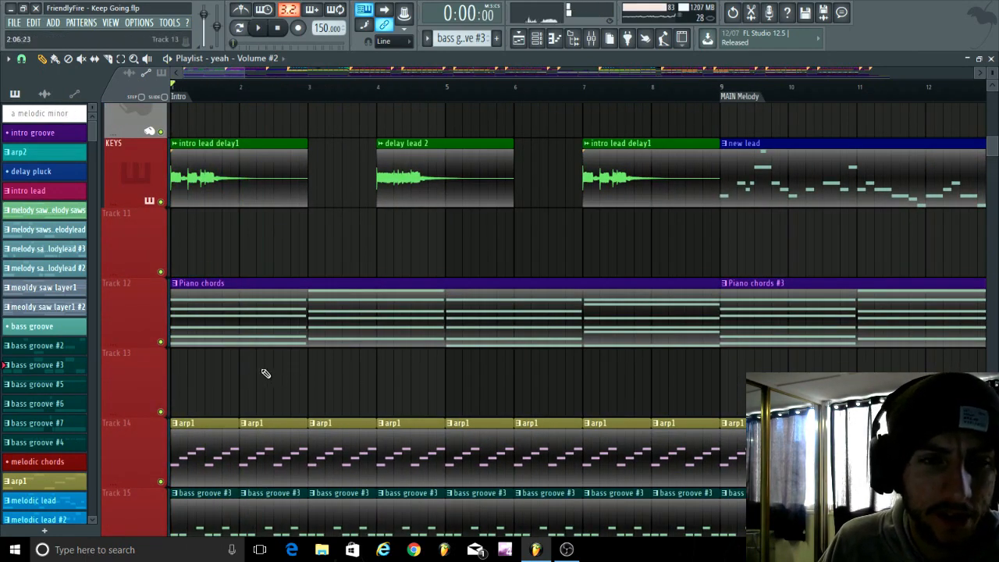
Open the Piano chords clip on Track 12 in the piano roll and play the pattern from its start.
scroll(332, 323, "up", 1)
scroll(332, 323, "down", 5)
scroll(284, 331, "up", 3)
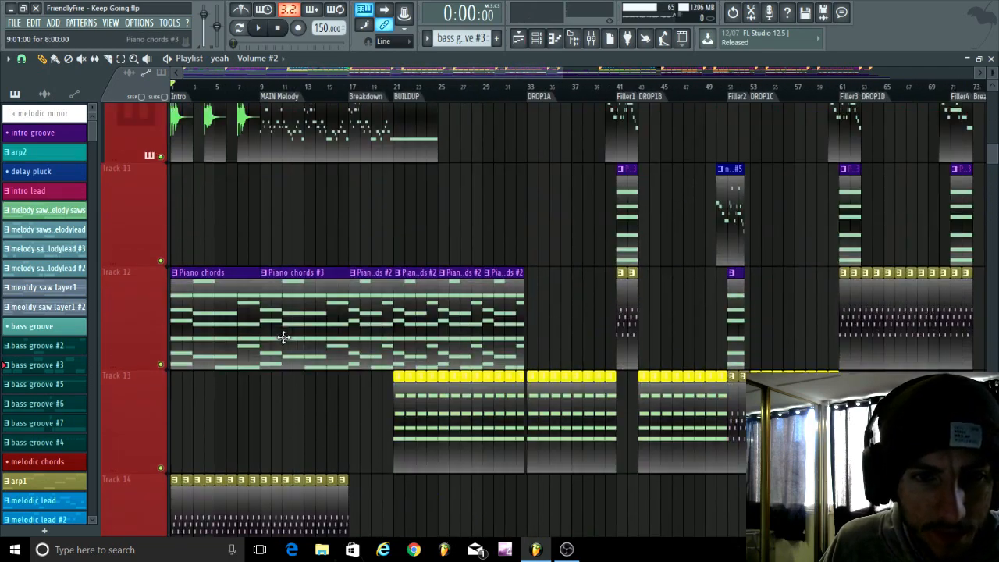
scroll(279, 334, "down", 2)
scroll(212, 234, "up", 3)
scroll(312, 293, "up", 3)
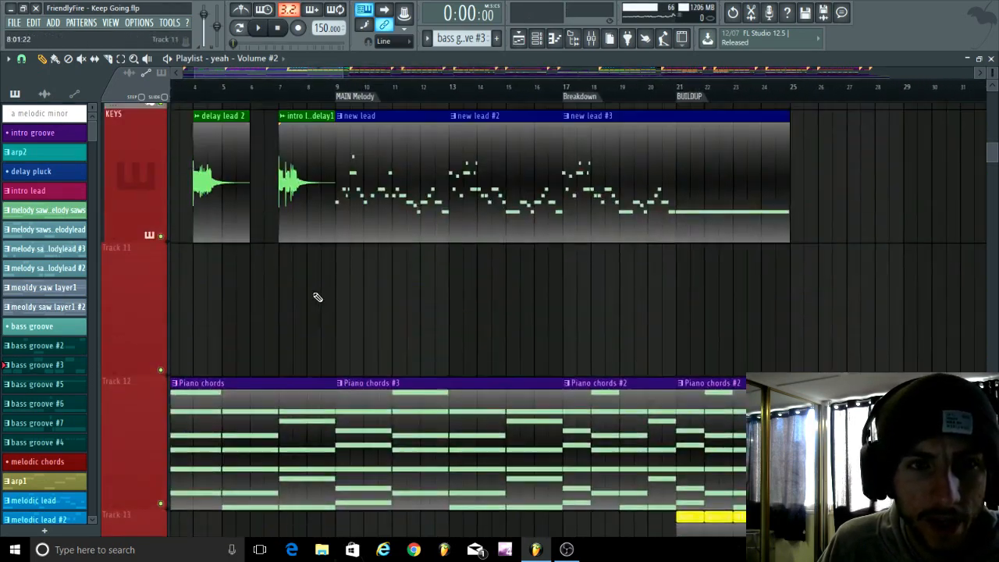
scroll(234, 281, "down", 4)
scroll(206, 265, "up", 3)
scroll(204, 266, "up", 3)
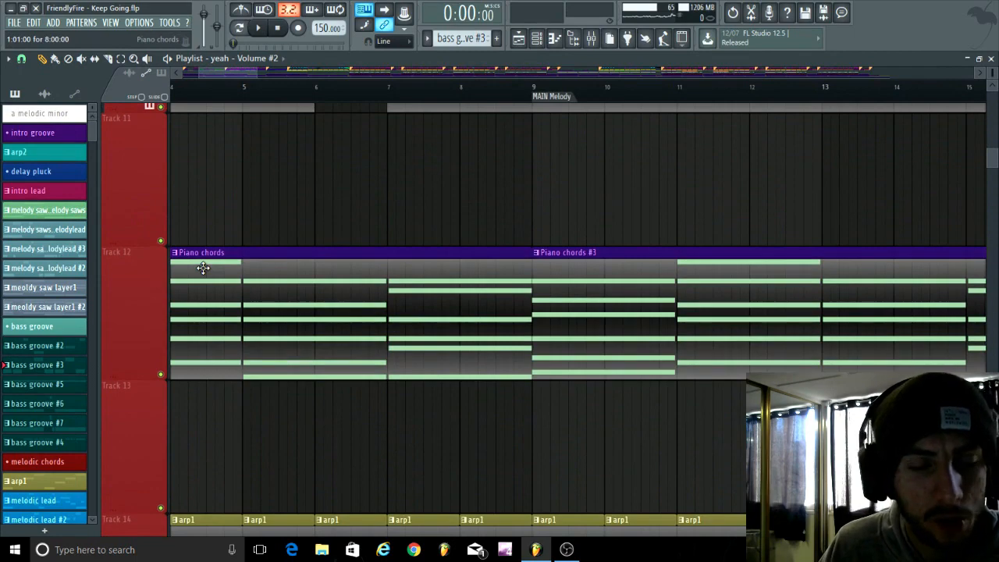
scroll(212, 282, "down", 3)
double_click(232, 198)
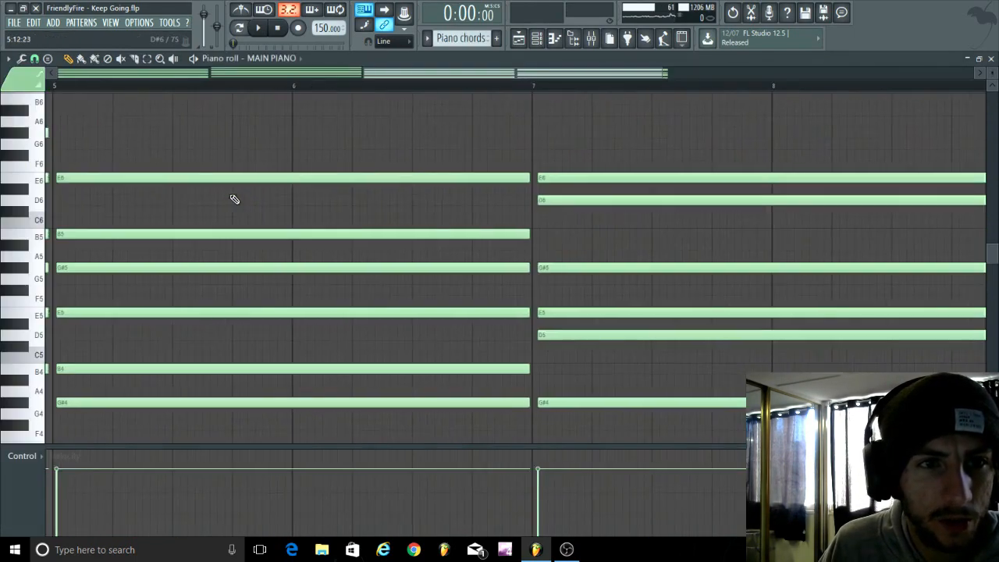
left_click(194, 58)
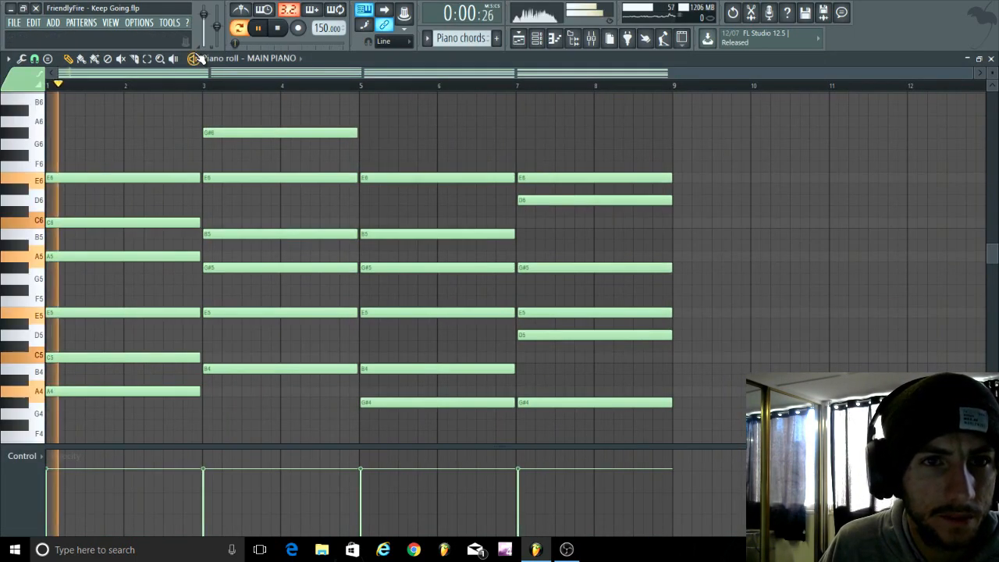
Follow the Piano chords playback across its four chords in the piano roll, and stop it near the pattern's end.
scroll(702, 224, "up", 1)
scroll(714, 232, "down", 2)
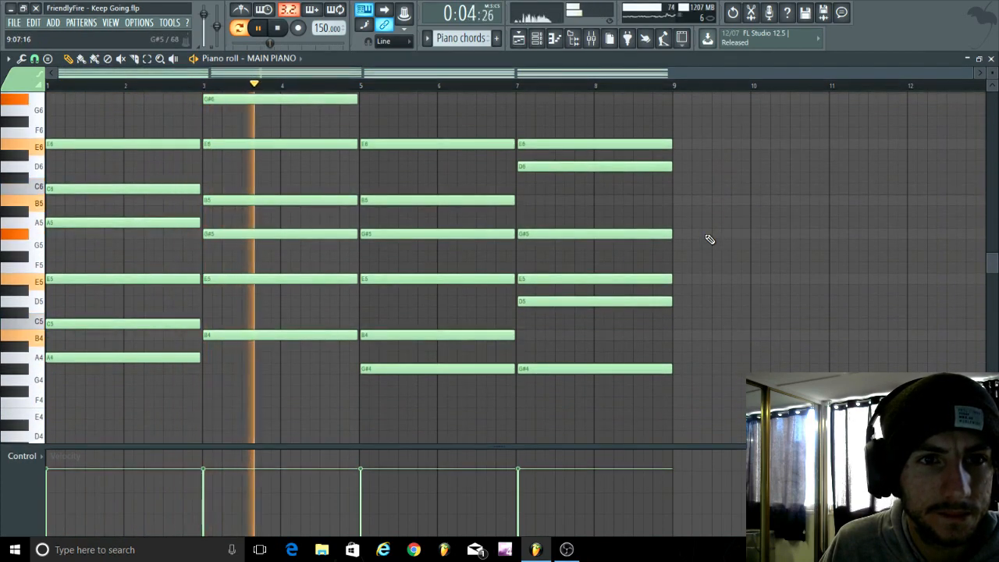
scroll(709, 238, "up", 1)
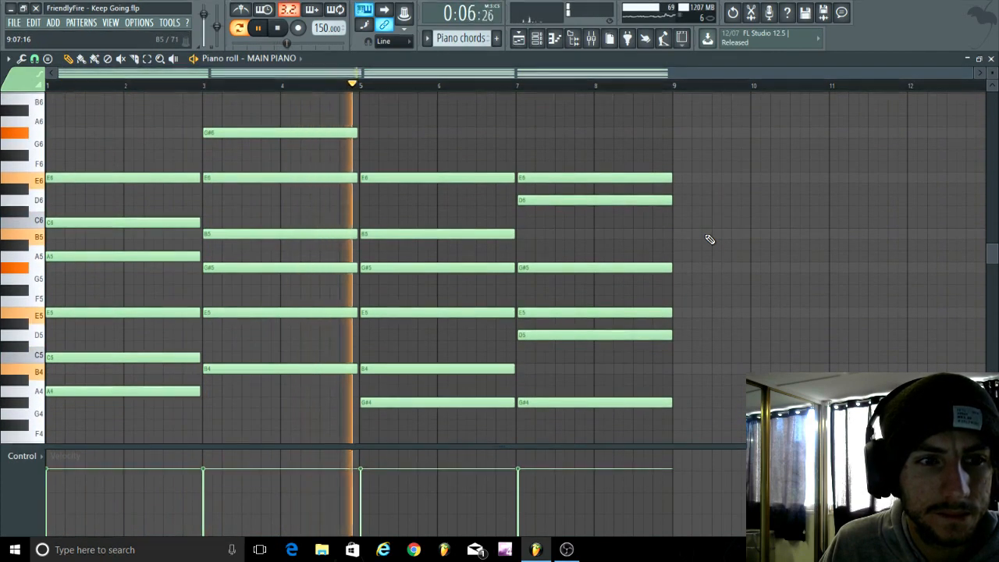
scroll(492, 250, "up", 2)
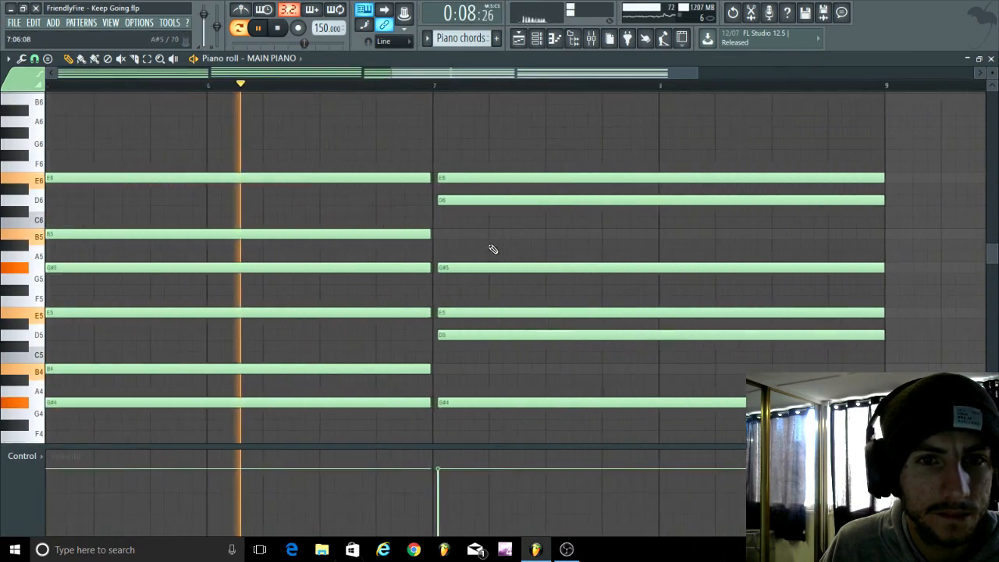
scroll(439, 242, "down", 3)
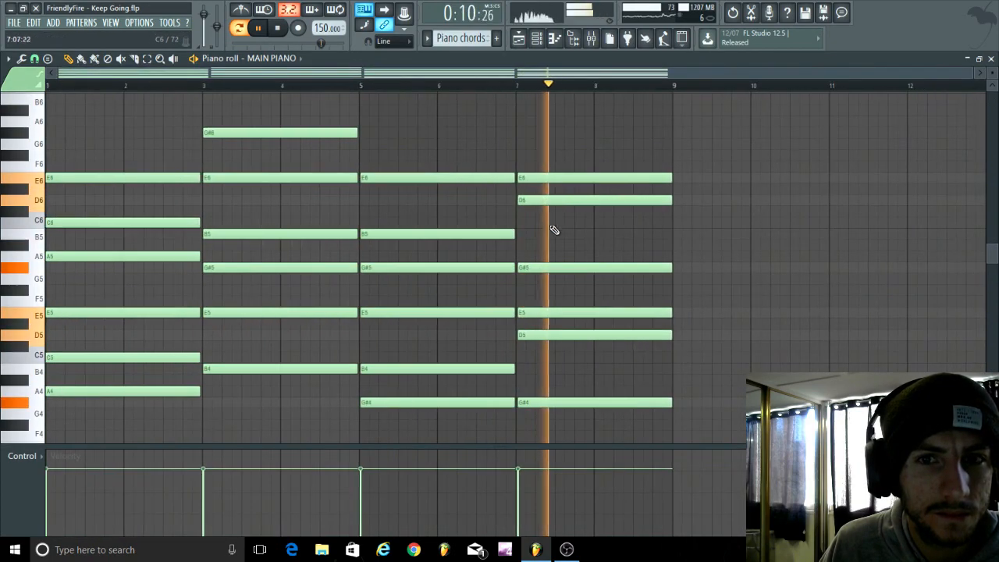
scroll(679, 227, "up", 3)
scroll(689, 227, "down", 4)
scroll(702, 300, "down", 4)
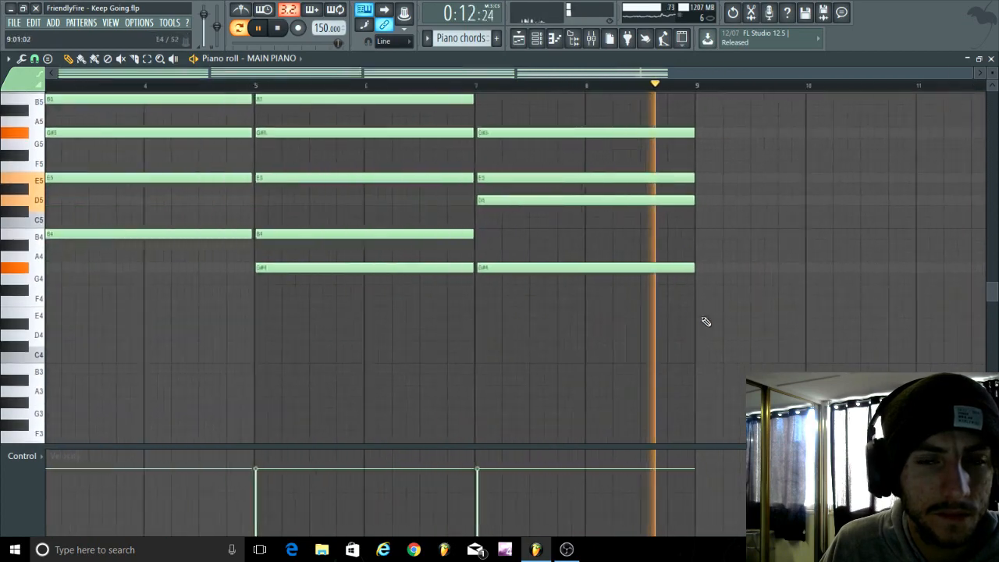
key("space")
scroll(479, 268, "up", 3)
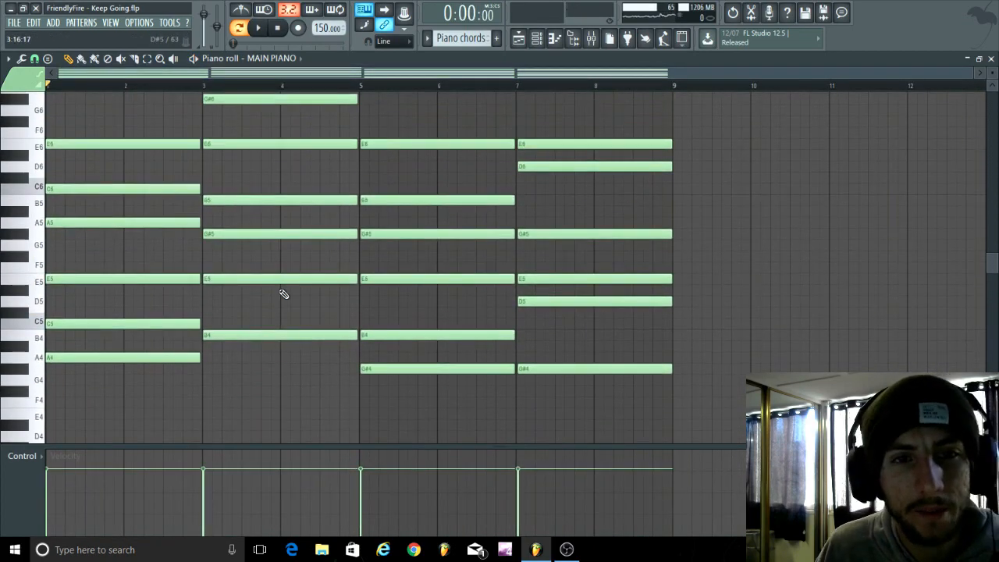
Close the piano roll and channel rack, and return to the Piano chords clips on Track 12 of the playlist.
left_click(991, 60)
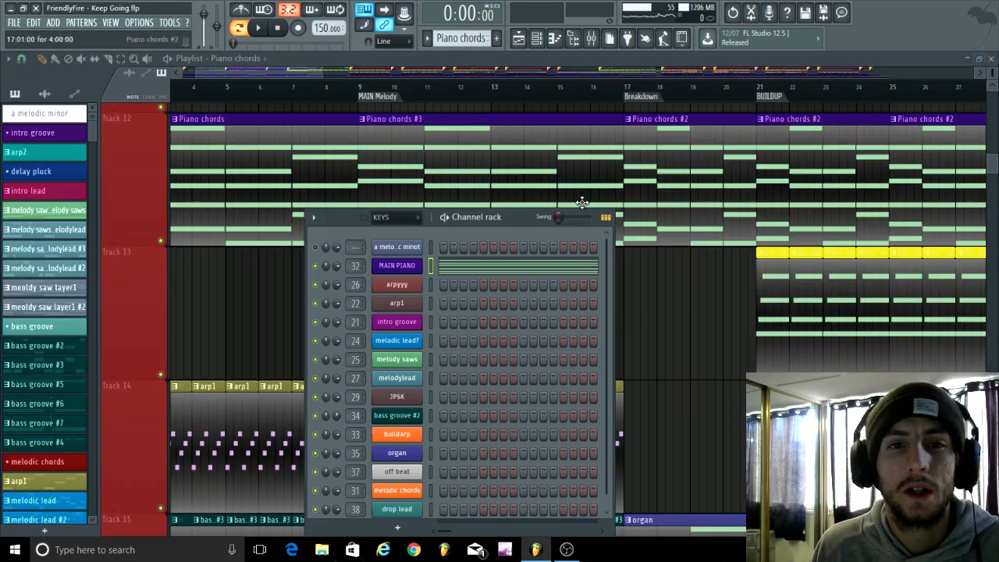
left_click(538, 39)
scroll(372, 279, "down", 4)
scroll(320, 295, "up", 1)
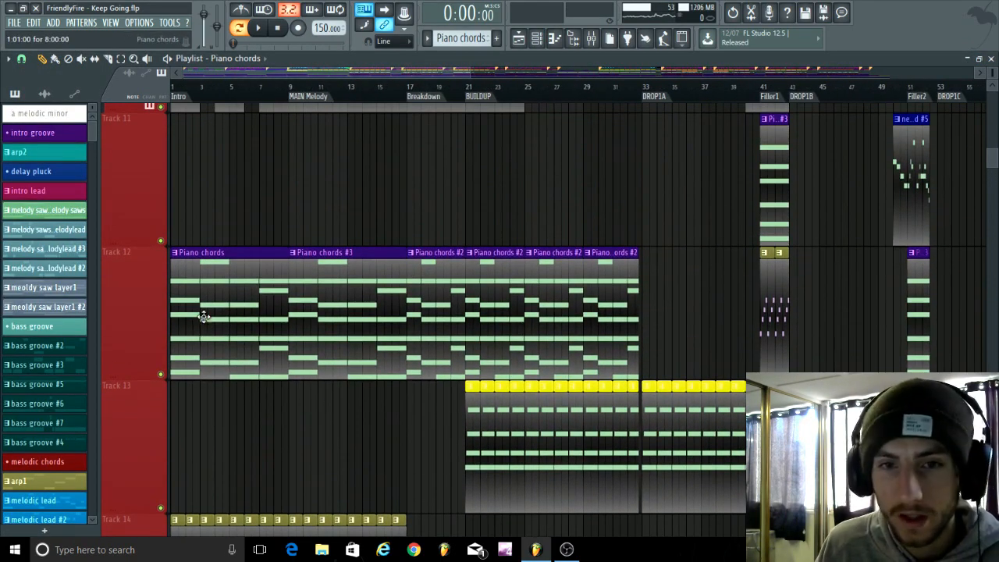
Examine how the piano, arp1, bass groove and organ clips on Tracks 12 to 16 are spread across the song's sections.
scroll(251, 359, "down", 1)
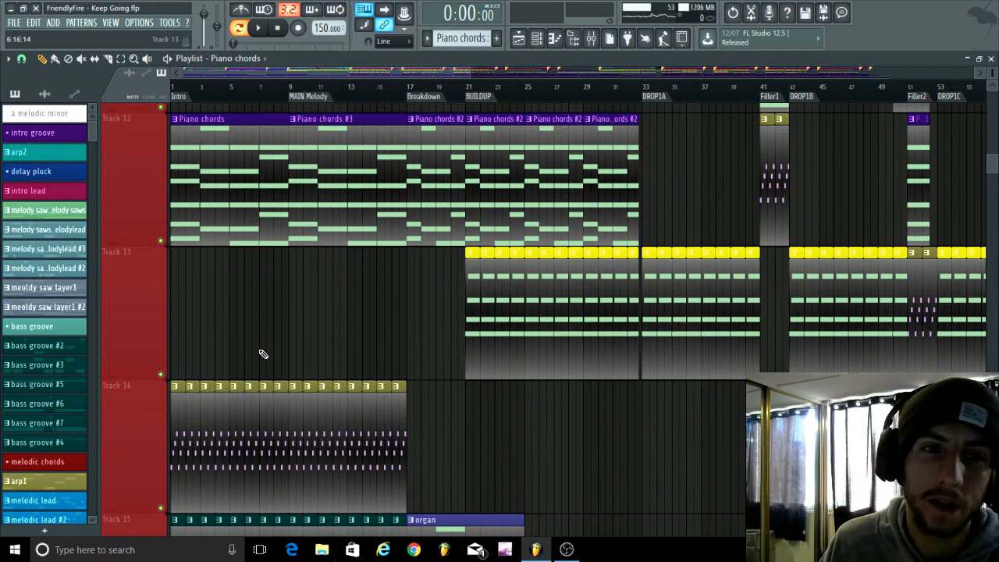
scroll(269, 349, "down", 1)
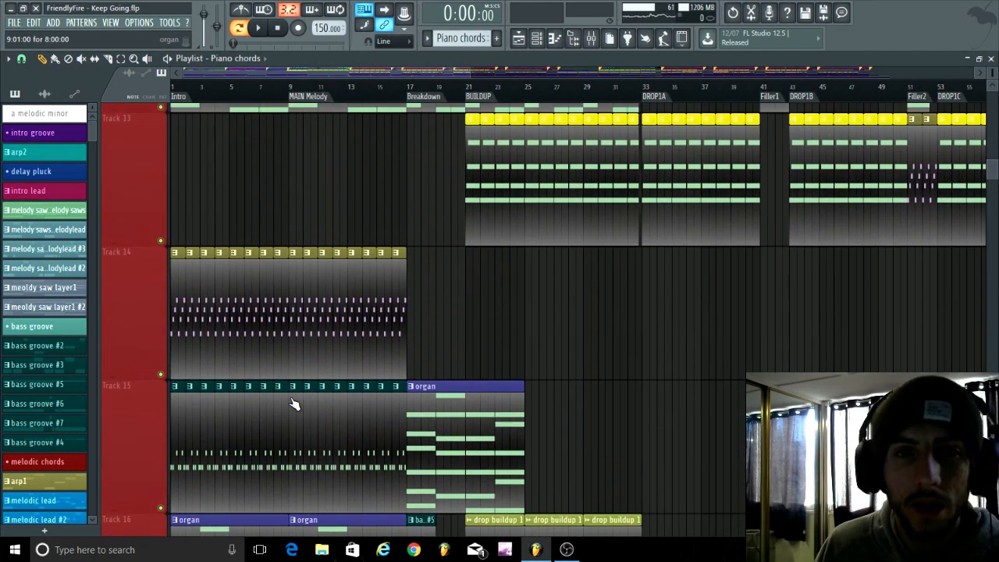
scroll(294, 403, "up", 2)
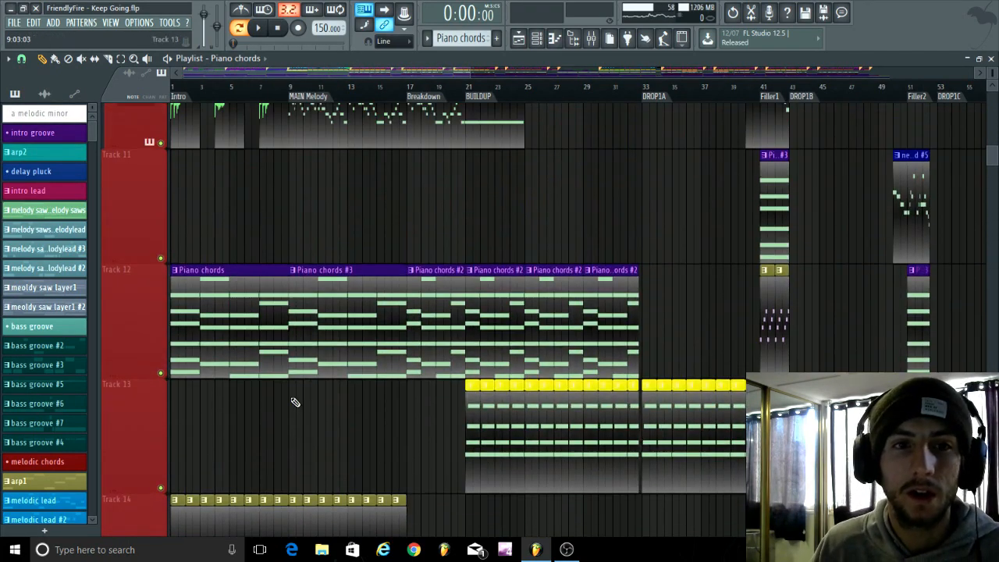
scroll(282, 412, "down", 2)
scroll(227, 289, "down", 2)
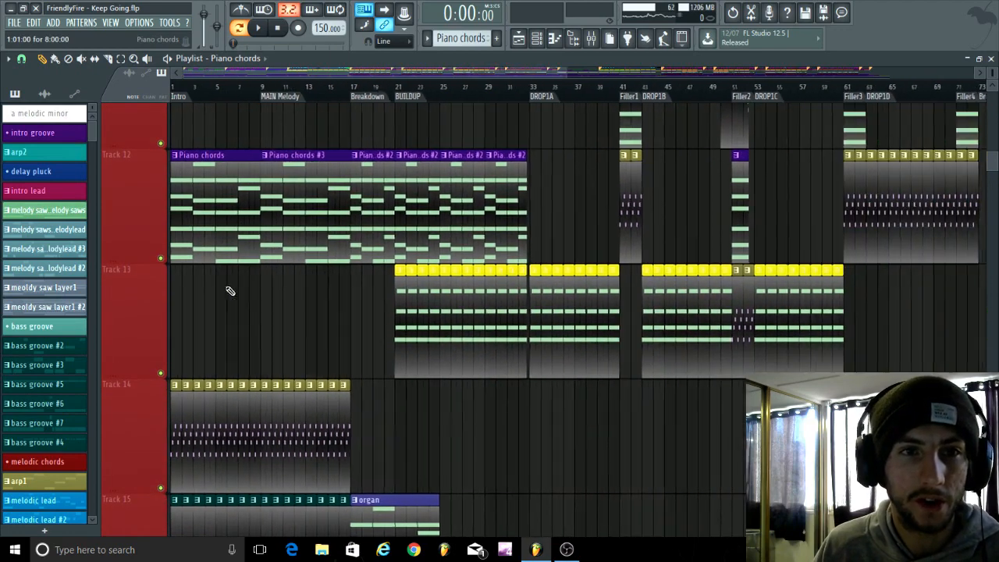
scroll(325, 312, "up", 4)
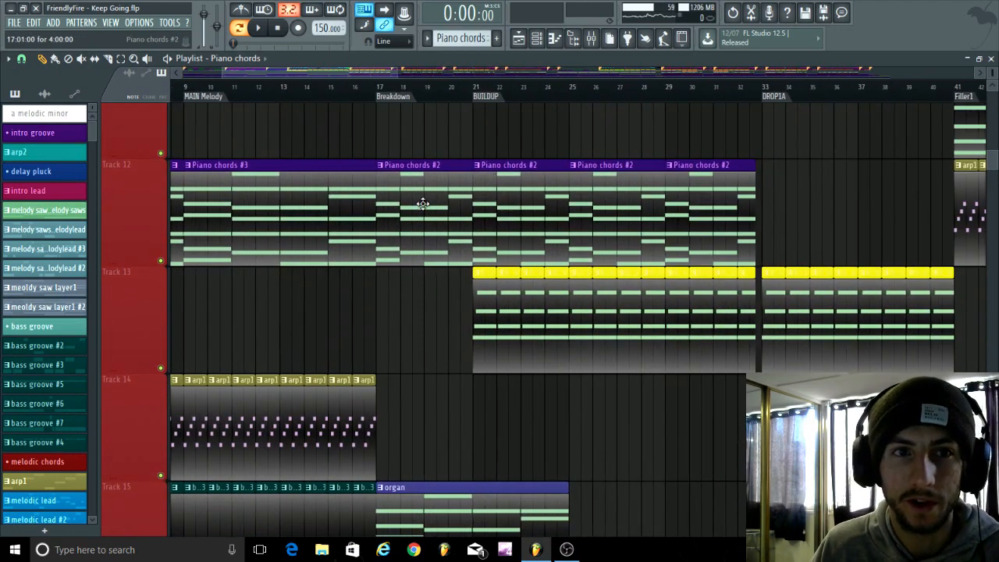
scroll(263, 283, "down", 3)
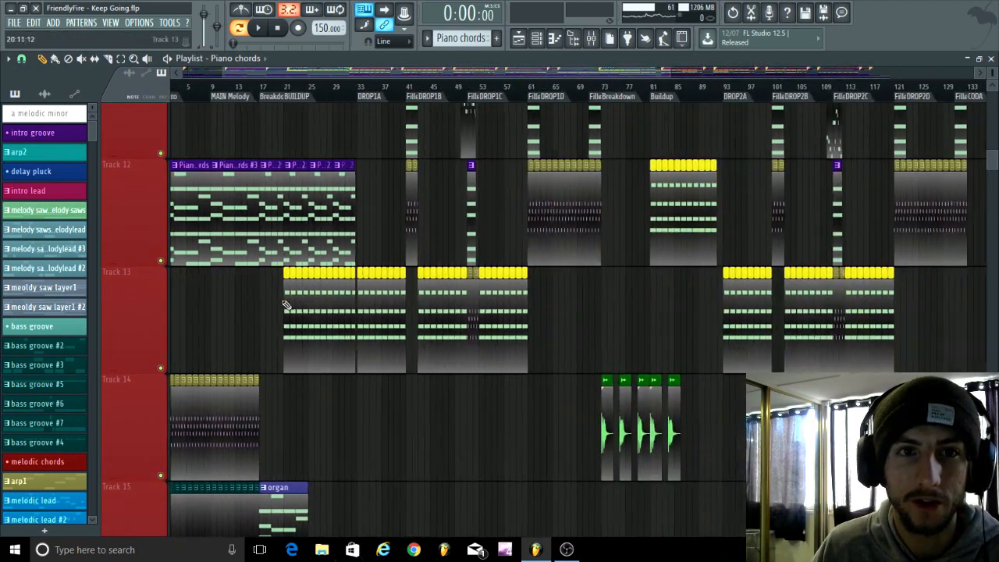
scroll(515, 185, "up", 2)
scroll(514, 185, "down", 5)
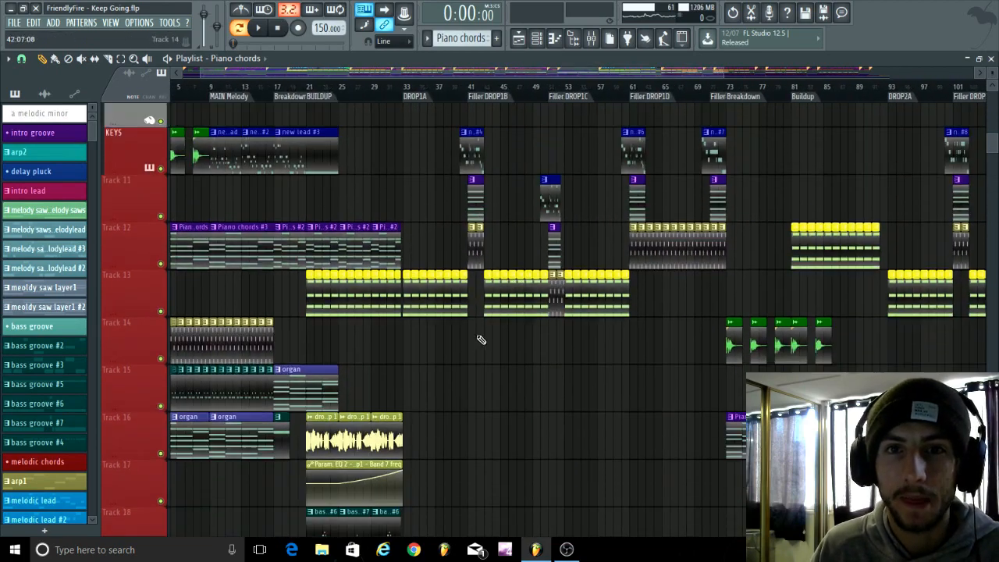
scroll(461, 361, "down", 1)
scroll(458, 362, "down", 5)
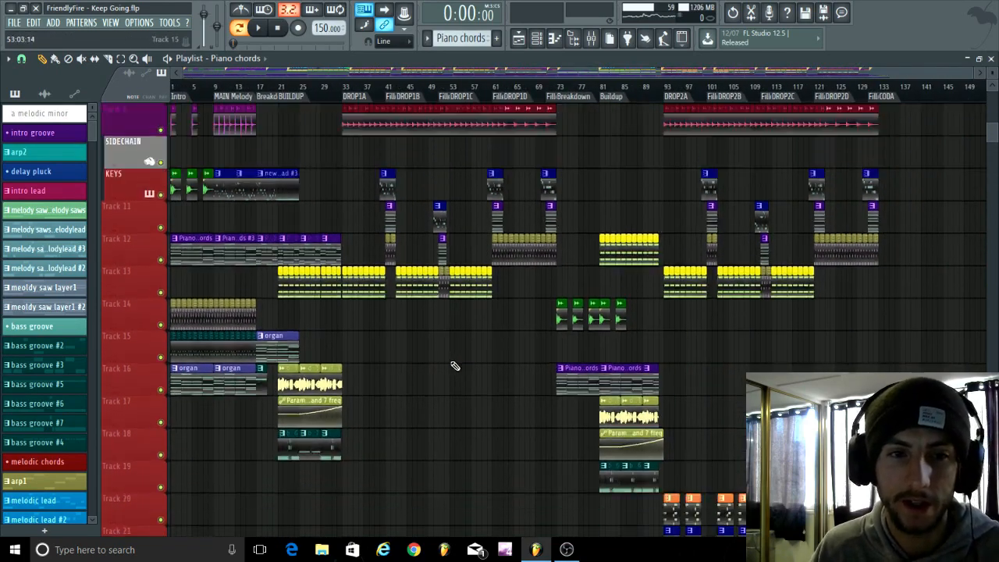
Examine the Intro's layered clips from the KEYS track down to Track 16, starting at bar 1.
scroll(223, 401, "up", 3)
scroll(161, 413, "up", 3)
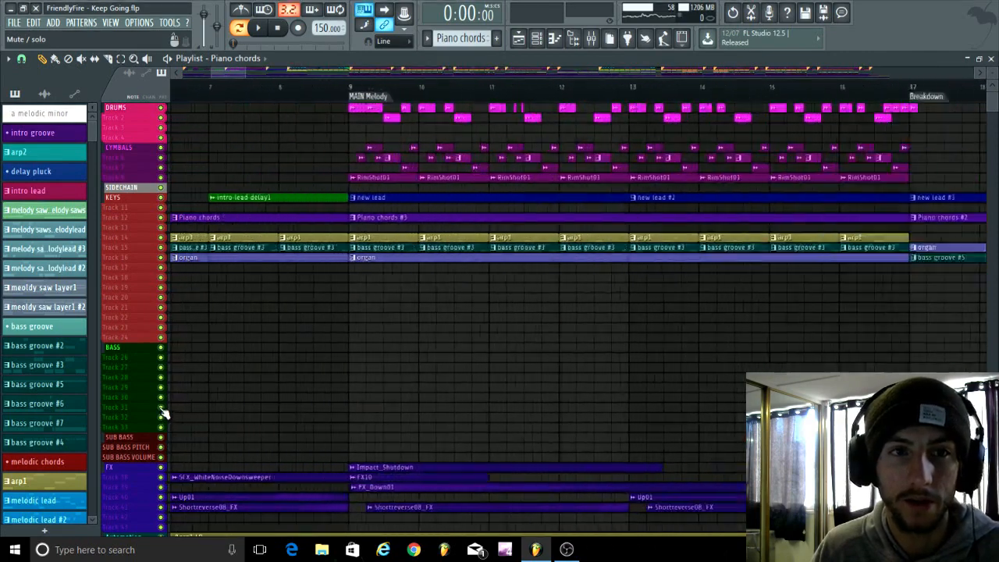
scroll(161, 416, "up", 4)
scroll(187, 393, "up", 2)
scroll(195, 362, "up", 2)
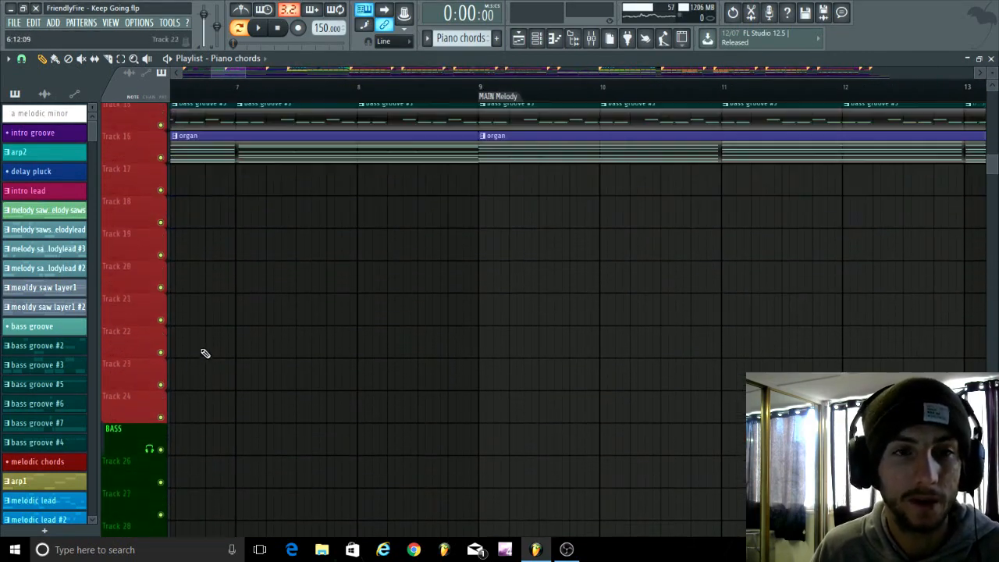
scroll(206, 352, "up", 3)
scroll(243, 381, "down", 3)
left_click_drag(238, 73, 143, 89)
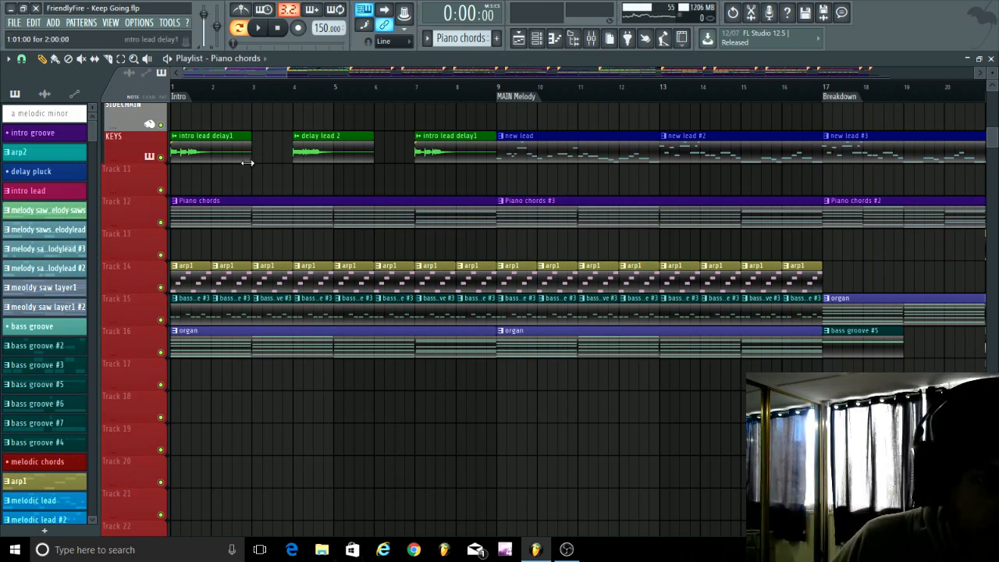
Compare the Intro's delay lead clips on the KEYS track with the new lead clips of the MAIN Melody and Breakdown.
scroll(256, 178, "up", 1)
scroll(231, 180, "up", 1)
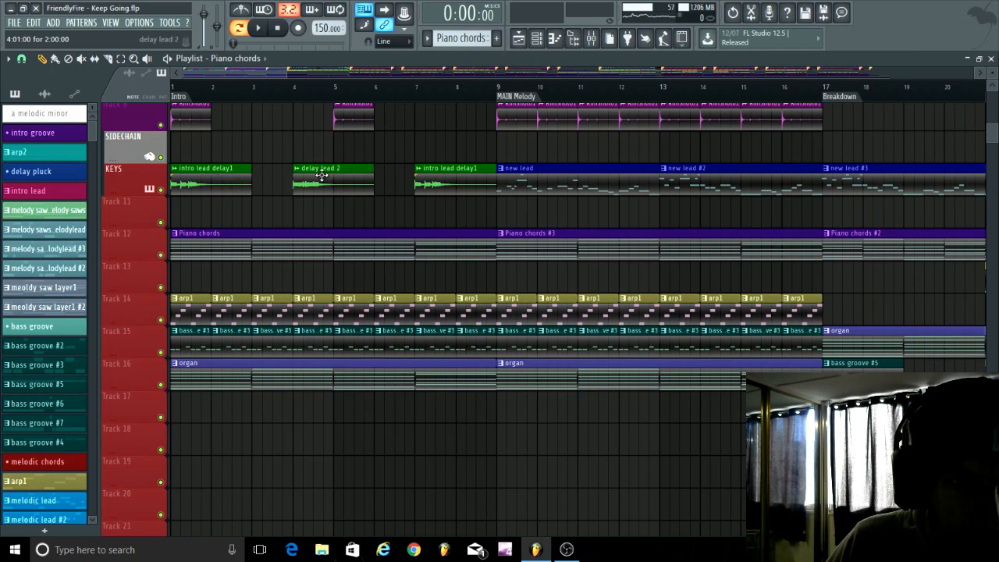
left_click_drag(266, 74, 301, 73)
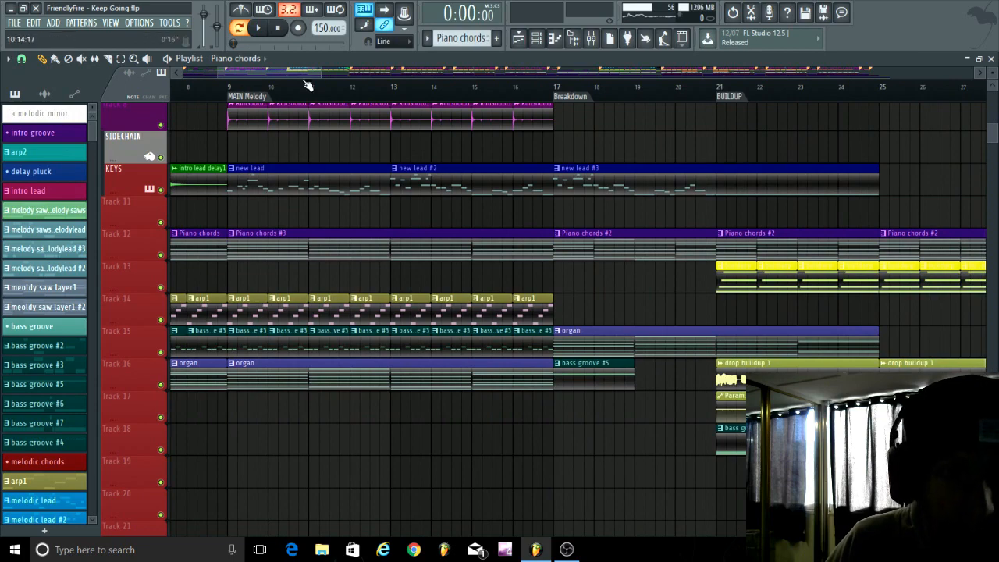
left_click_drag(294, 76, 230, 77)
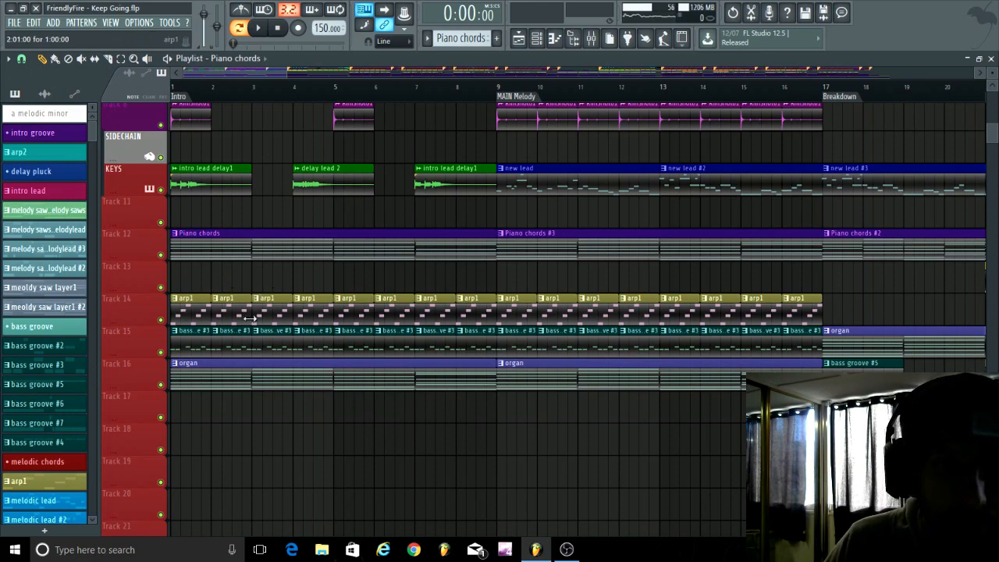
Examine the Intro's automation clips and FX clips, and return to the drum and cymbal tracks.
scroll(251, 318, "down", 15)
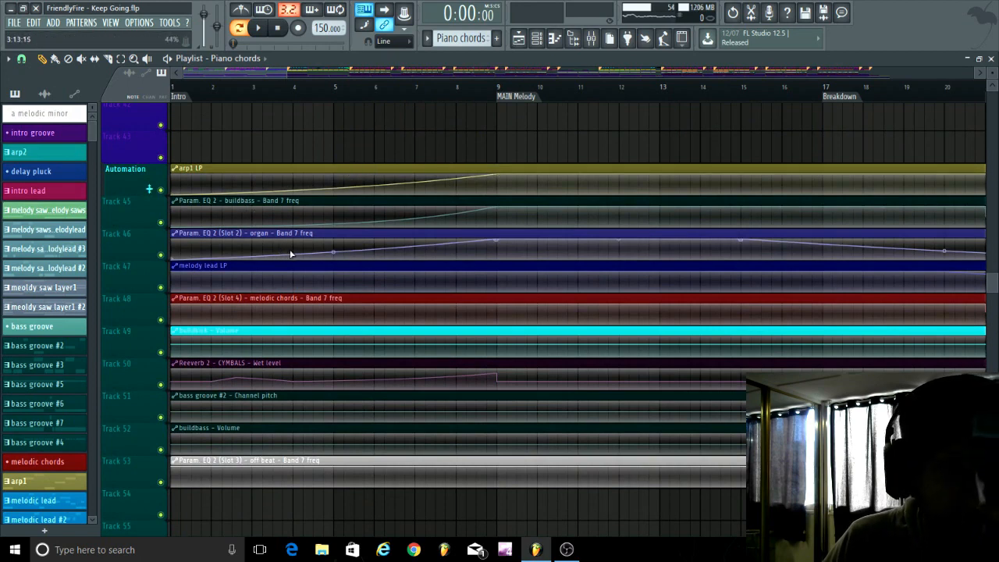
scroll(166, 285, "up", 15)
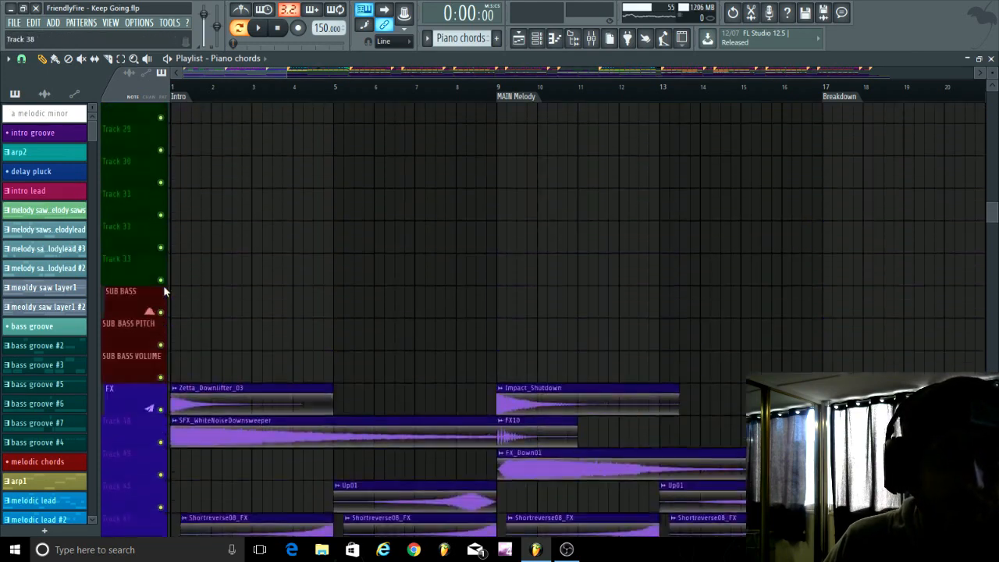
scroll(234, 332, "up", 4)
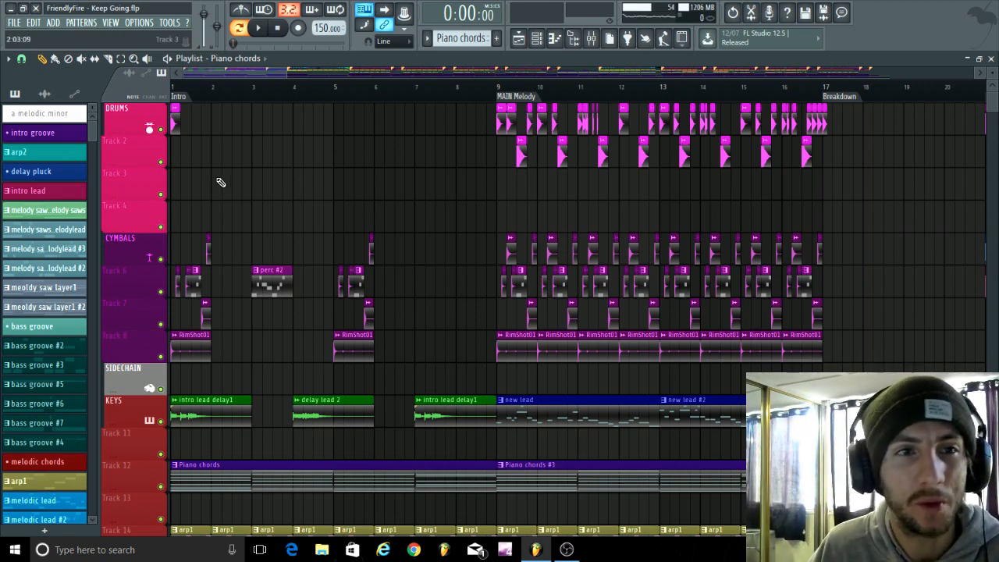
Play the Intro in song mode from bar 1, and stop playback just before the MAIN Melody section.
scroll(220, 183, "up", 4)
scroll(236, 89, "down", 3)
scroll(217, 114, "down", 4)
scroll(203, 150, "down", 2)
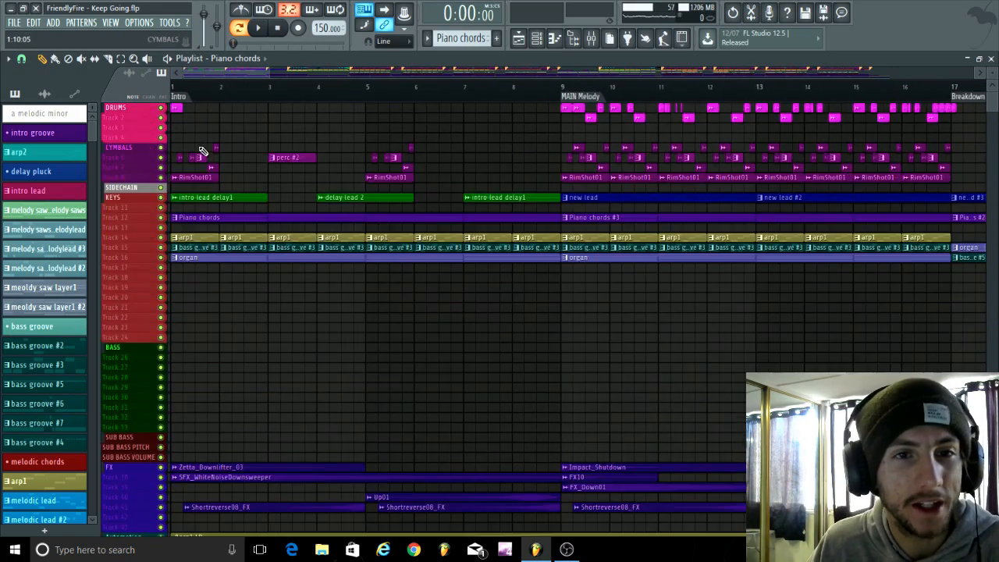
scroll(199, 135, "up", 4)
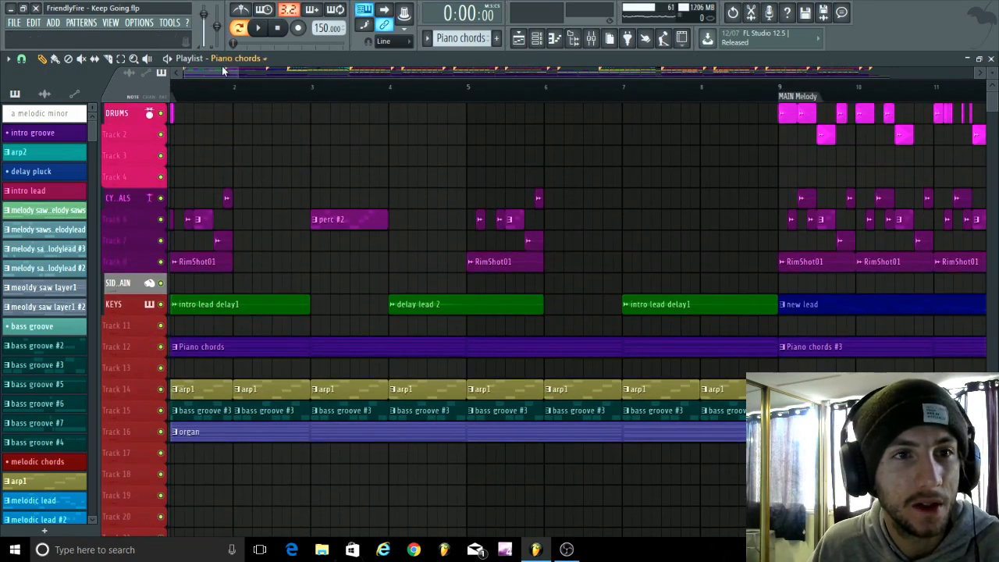
mouse_move(222, 71)
left_mouse_down()
mouse_move(148, 94)
mouse_move(4, 173)
left_mouse_up()
key("space")
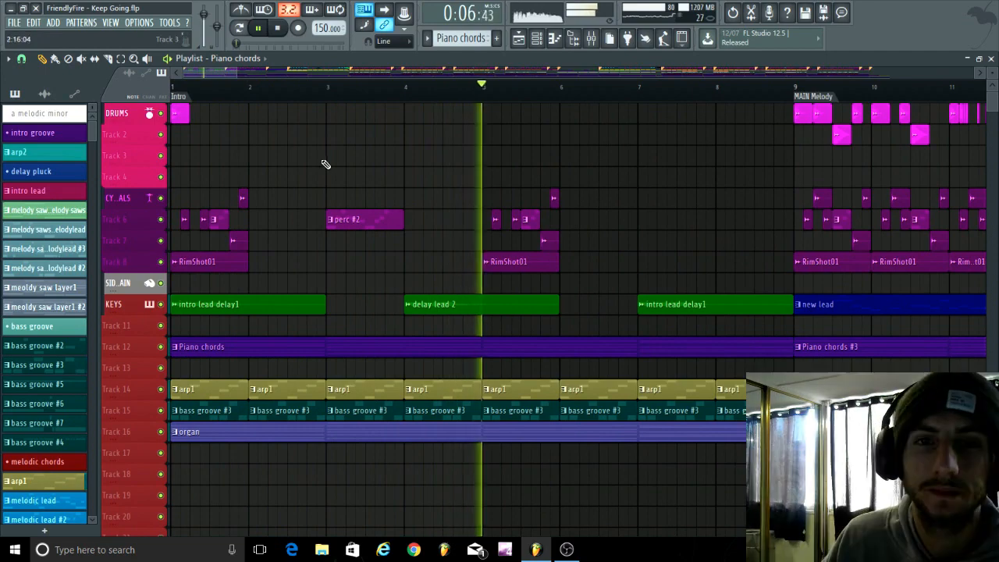
scroll(317, 165, "down", 2)
scroll(495, 280, "down", 2)
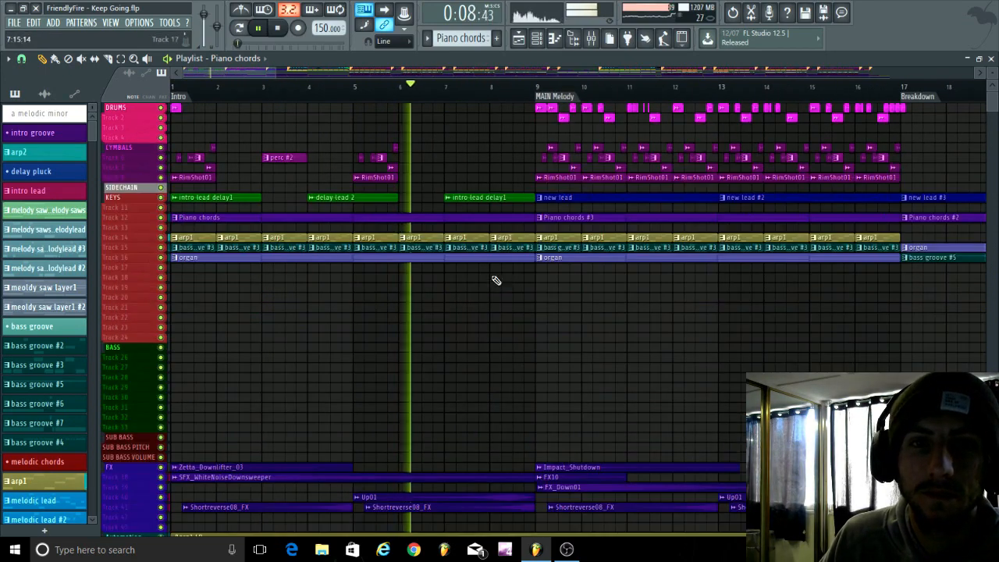
scroll(546, 292, "up", 3)
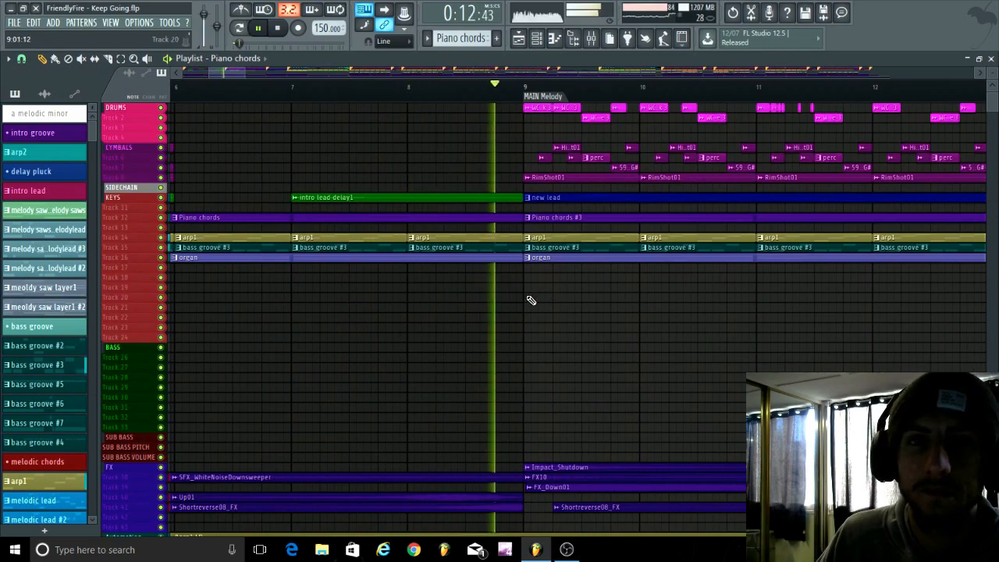
key("space")
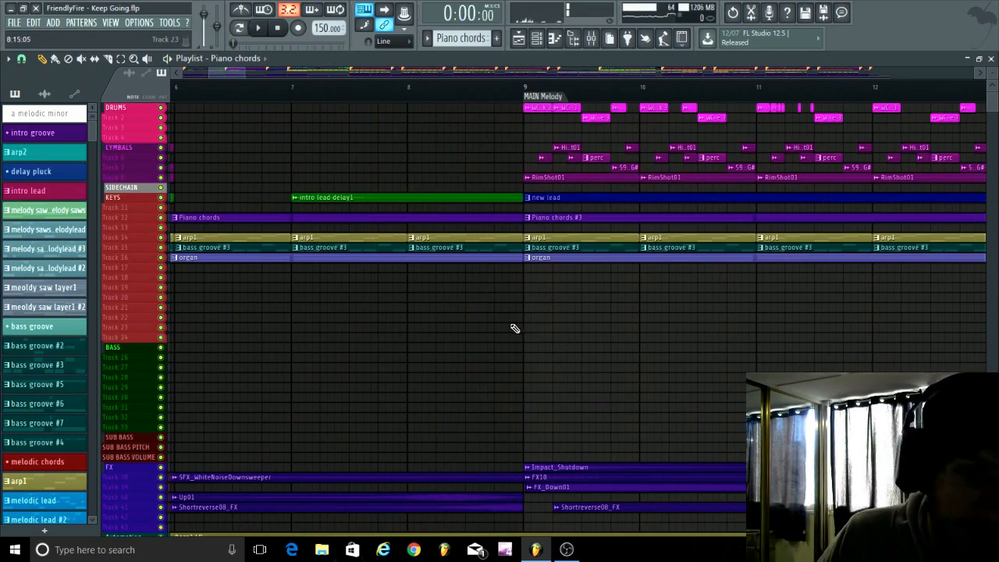
Examine the FX samples and automation clips beneath the Intro, and return to the arp1 clips on Track 14.
scroll(505, 329, "down", 6)
scroll(312, 327, "down", 3)
scroll(273, 316, "up", 2)
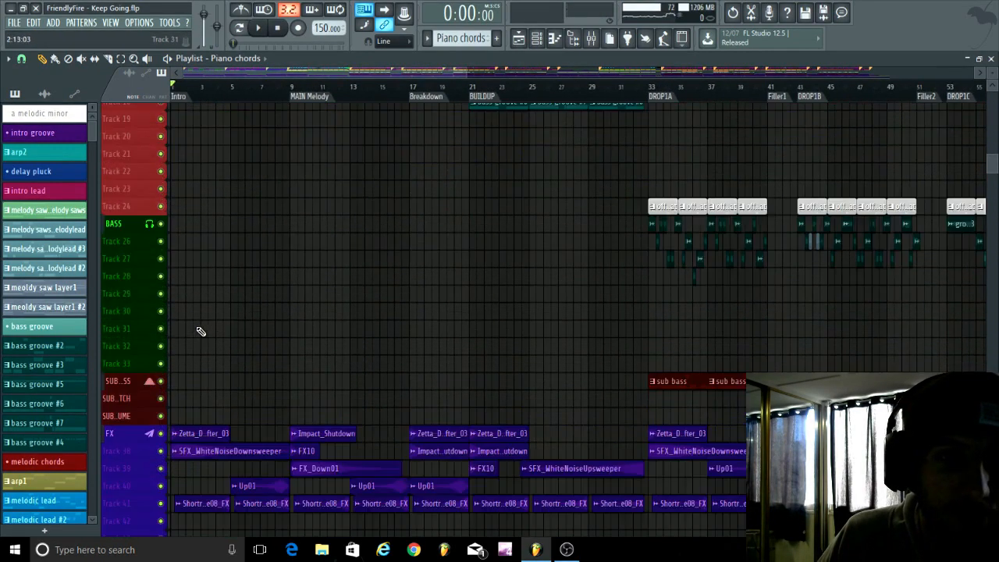
scroll(200, 331, "up", 2)
scroll(200, 332, "down", 5)
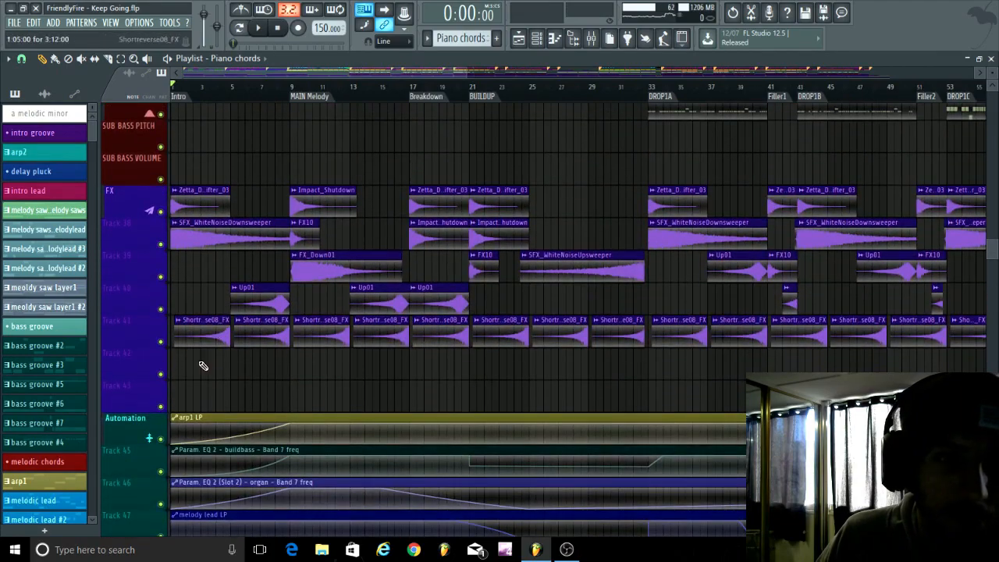
scroll(190, 324, "down", 3)
scroll(191, 324, "up", 10)
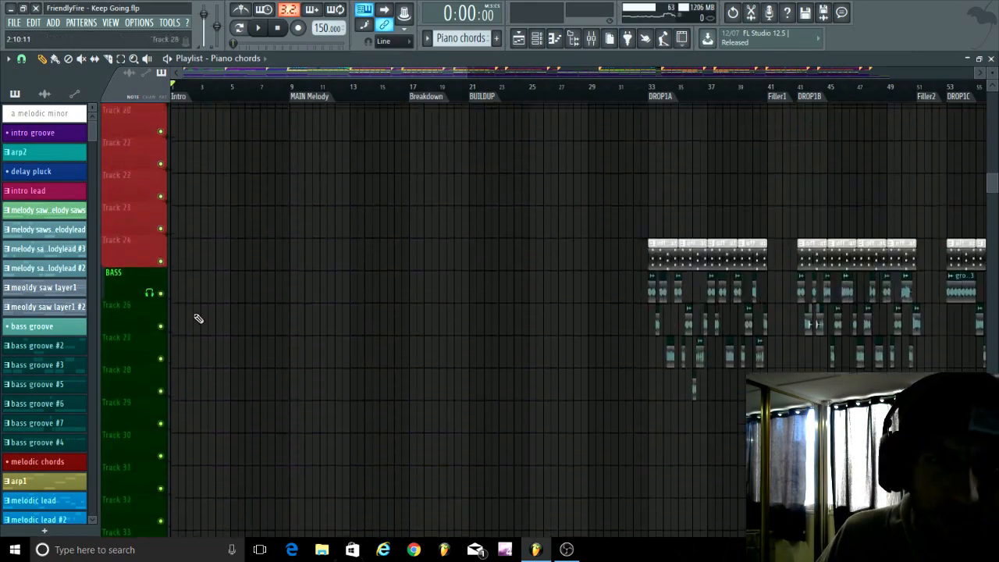
scroll(191, 324, "up", 5)
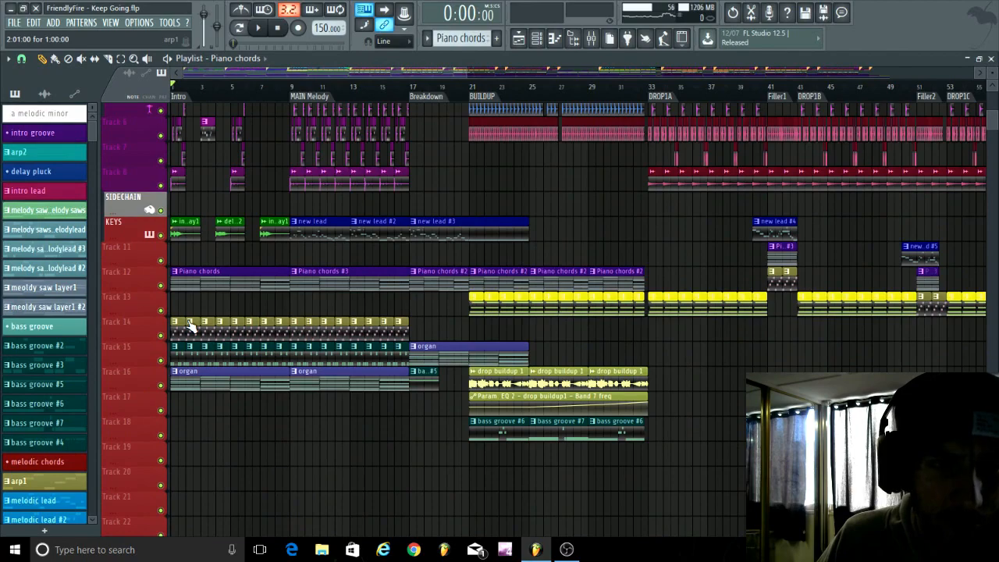
Inspect the sample settings of the Intro's first intro lead delay1 clip on the KEYS track, and close them.
scroll(190, 324, "up", 8)
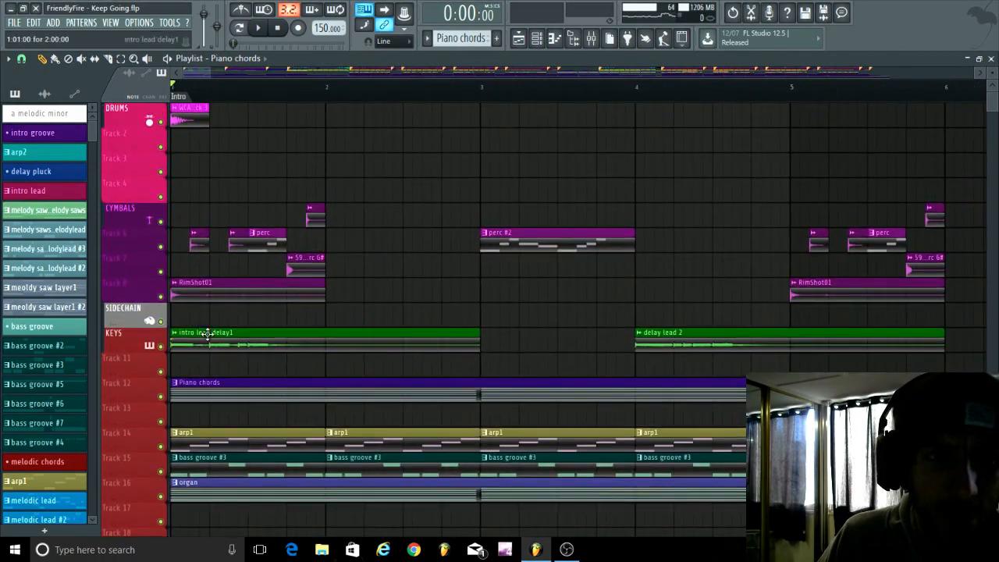
double_click(216, 344)
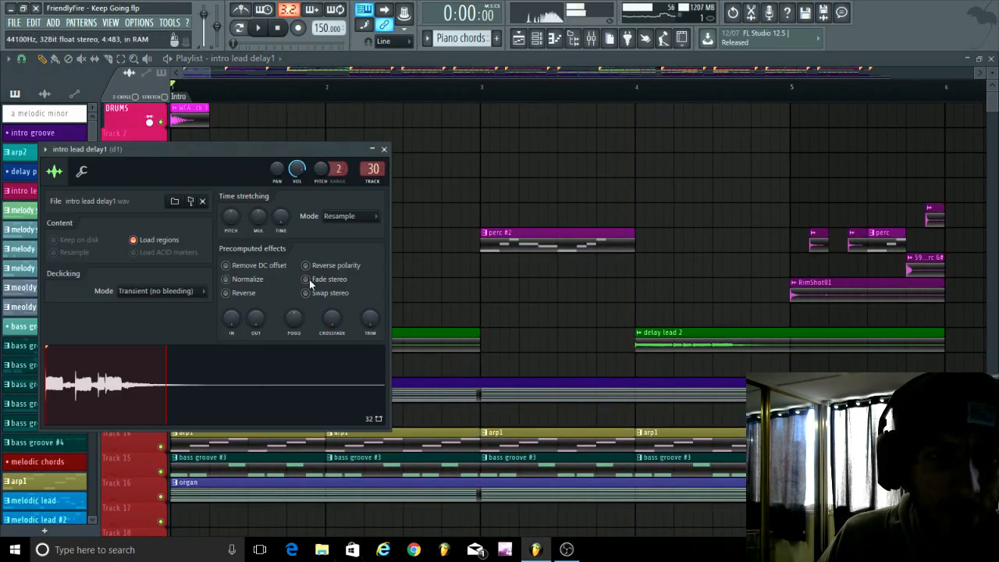
left_click(383, 150)
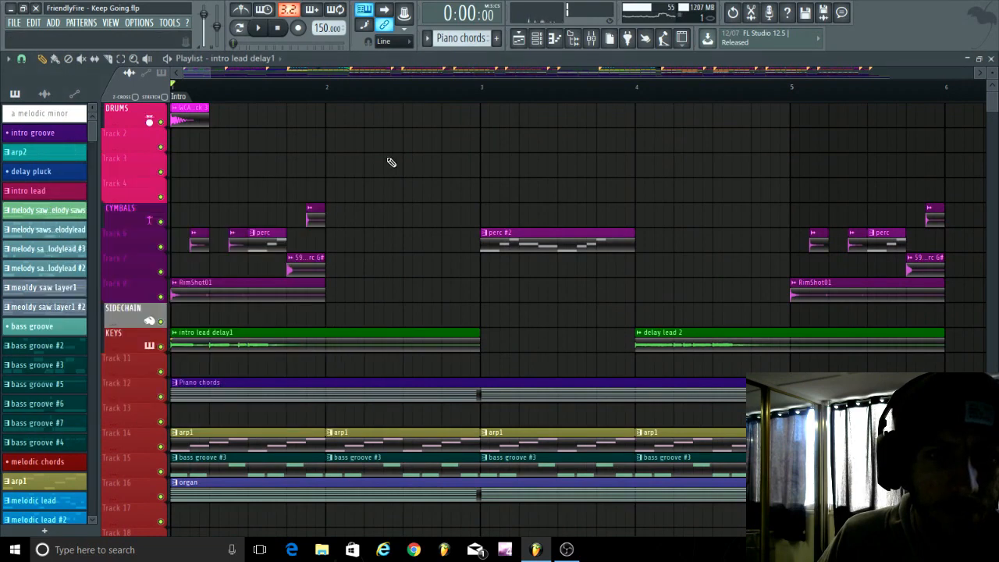
Play the Intro's perc #2 pattern in the piano roll, and return to the playlist.
double_click(534, 249)
key("space")
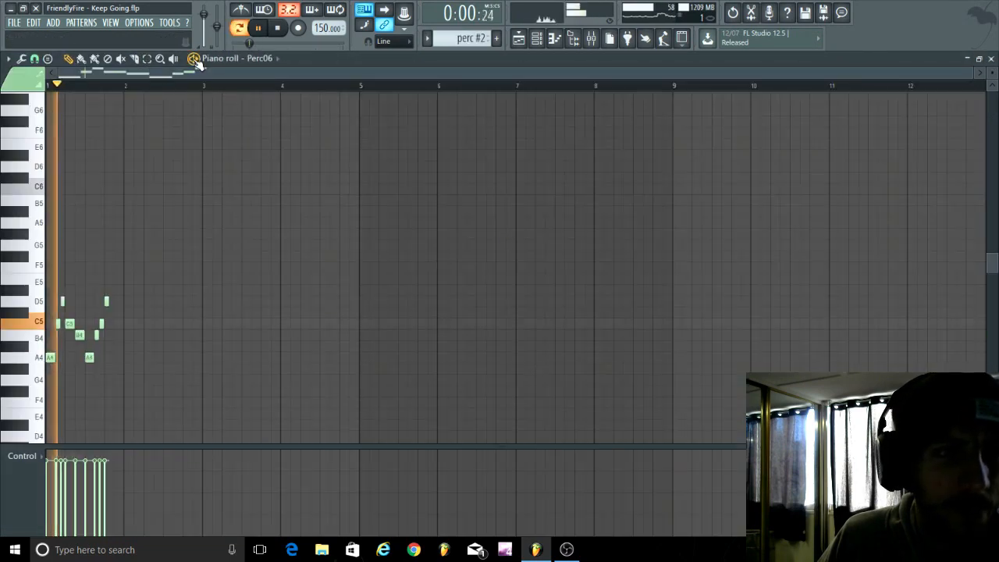
scroll(579, 226, "down", 4)
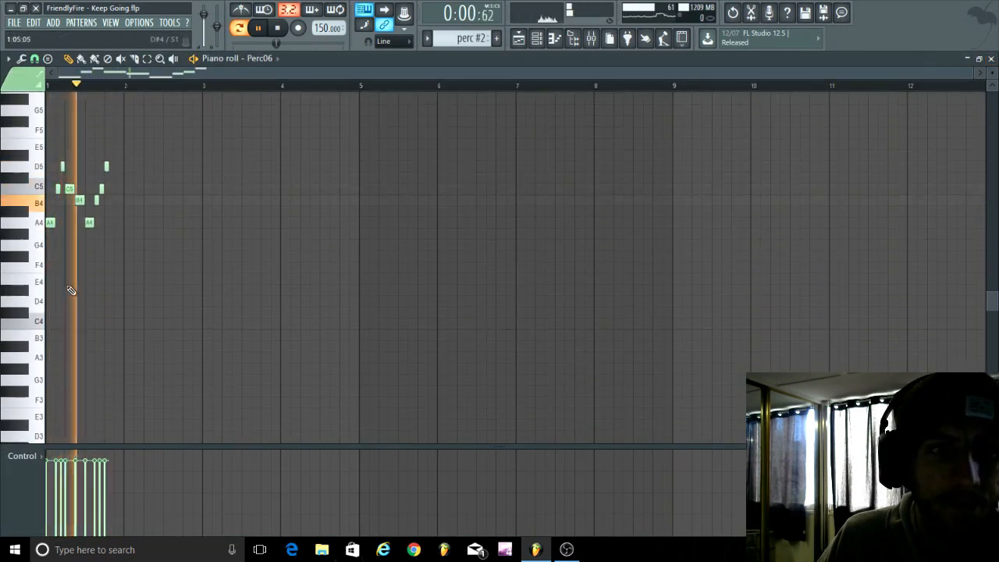
scroll(70, 288, "up", 5)
left_click(991, 60)
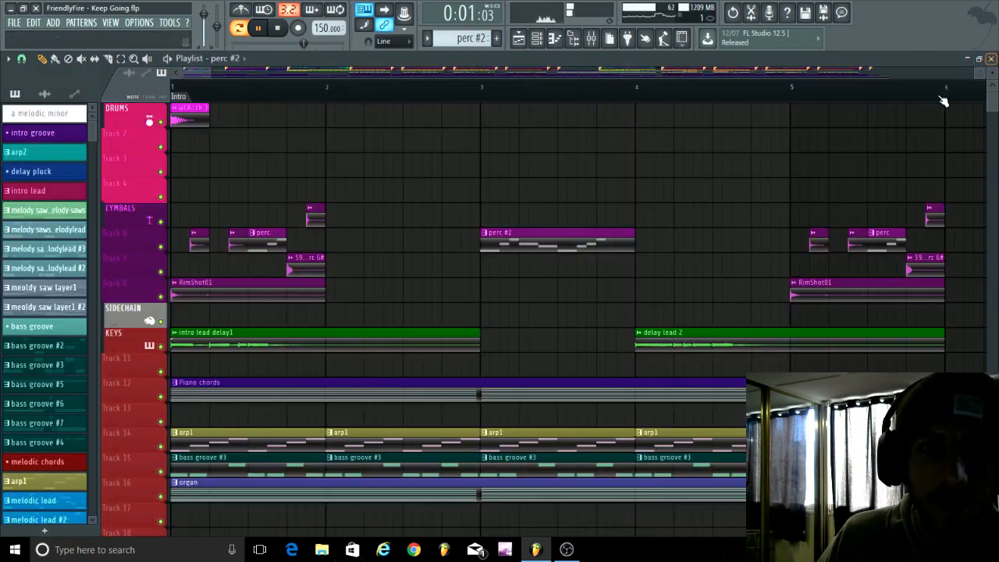
Inspect the sample settings of the Intro's delay lead 2 clip, close them and stop playback.
scroll(393, 281, "down", 3)
scroll(307, 303, "down", 3)
double_click(413, 263)
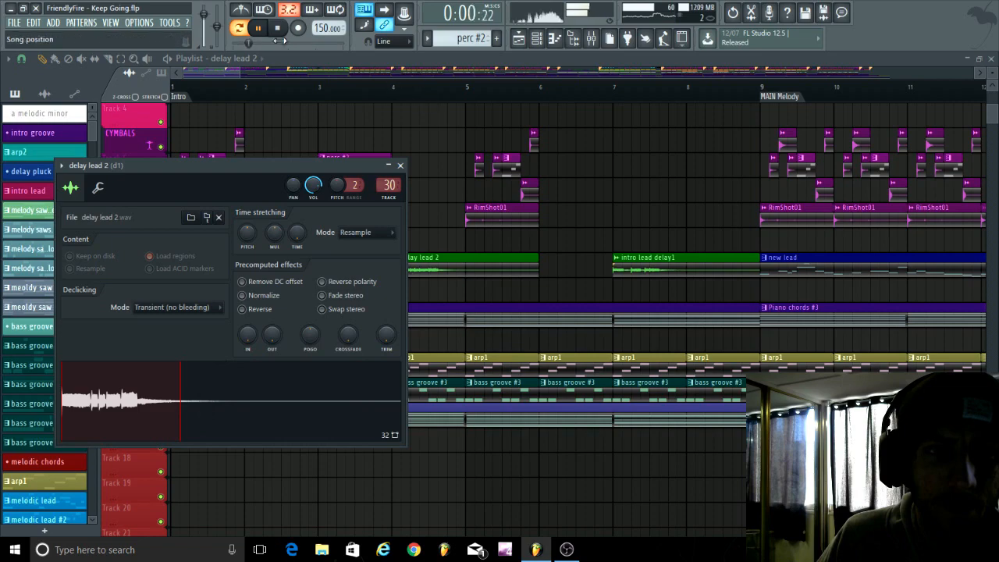
left_click(401, 165)
key("space")
Play the arp1 pattern from Track 14 in the piano roll, and return to the playlist.
scroll(351, 257, "up", 3)
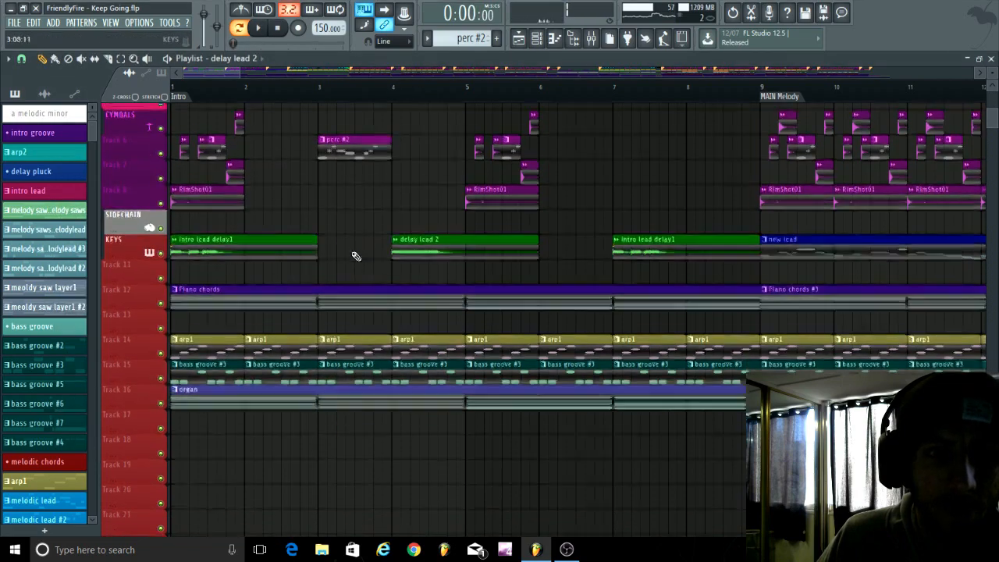
scroll(243, 320, "down", 1)
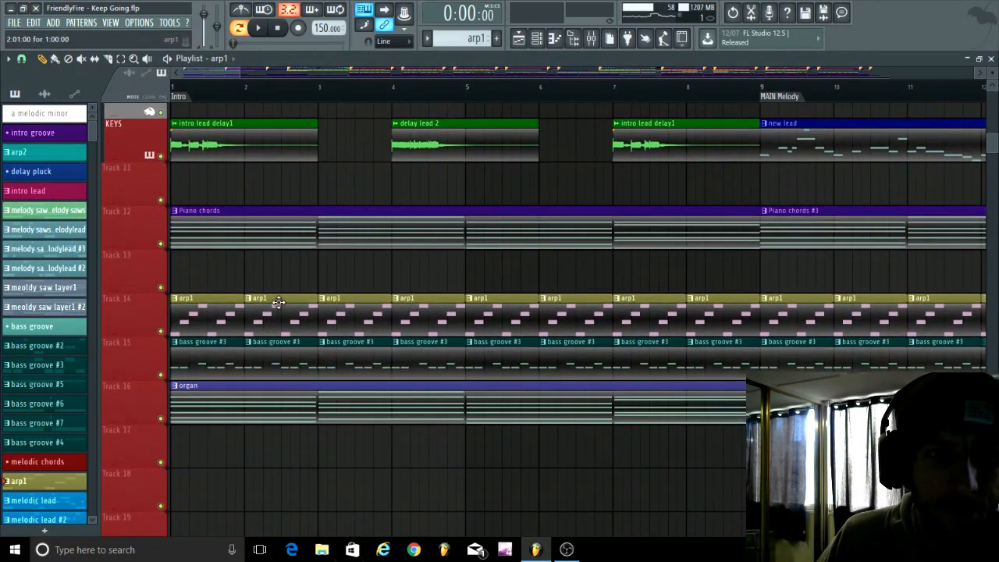
double_click(277, 302)
key("space")
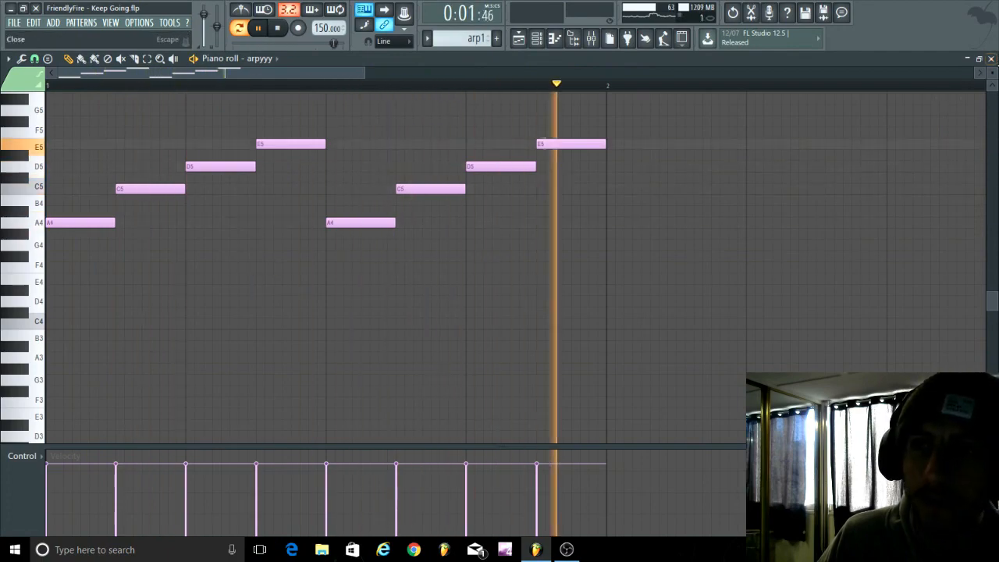
left_click(991, 58)
Play the MAIN Melody's organ pattern from Track 16 in the piano roll, skipping ahead to its later chords, and return to the playlist.
scroll(296, 344, "down", 4)
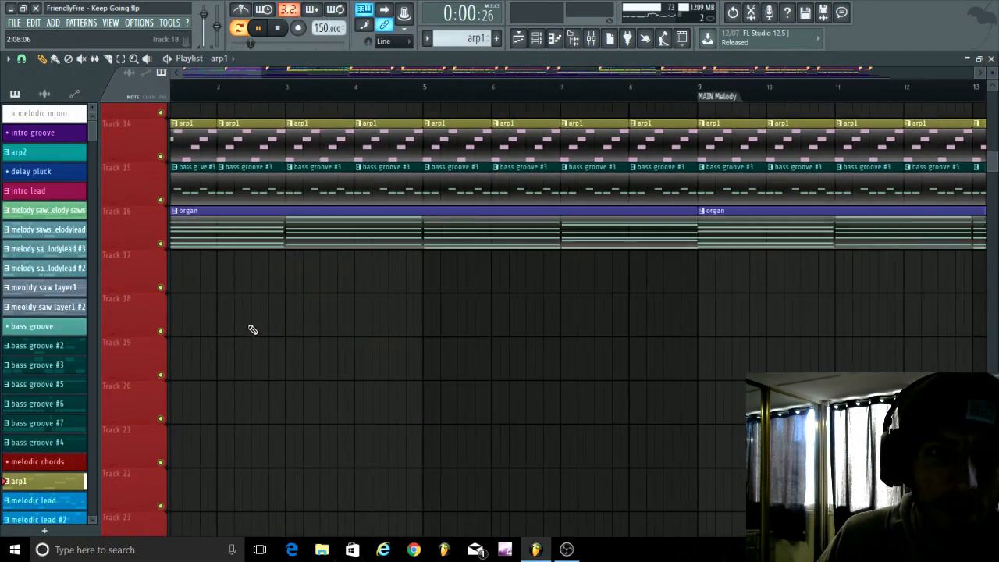
scroll(276, 231, "down", 5)
scroll(335, 234, "up", 5)
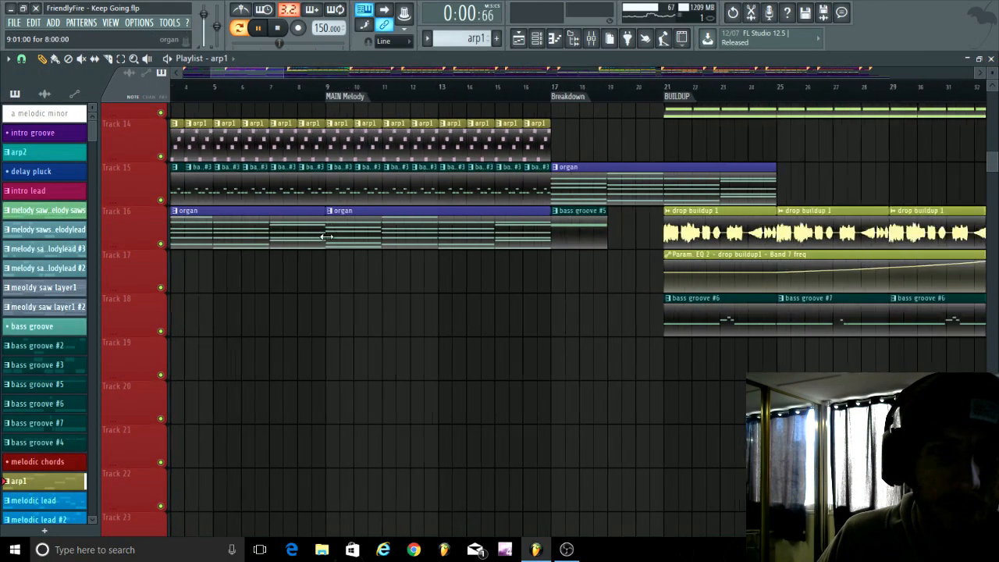
key("space")
double_click(348, 277)
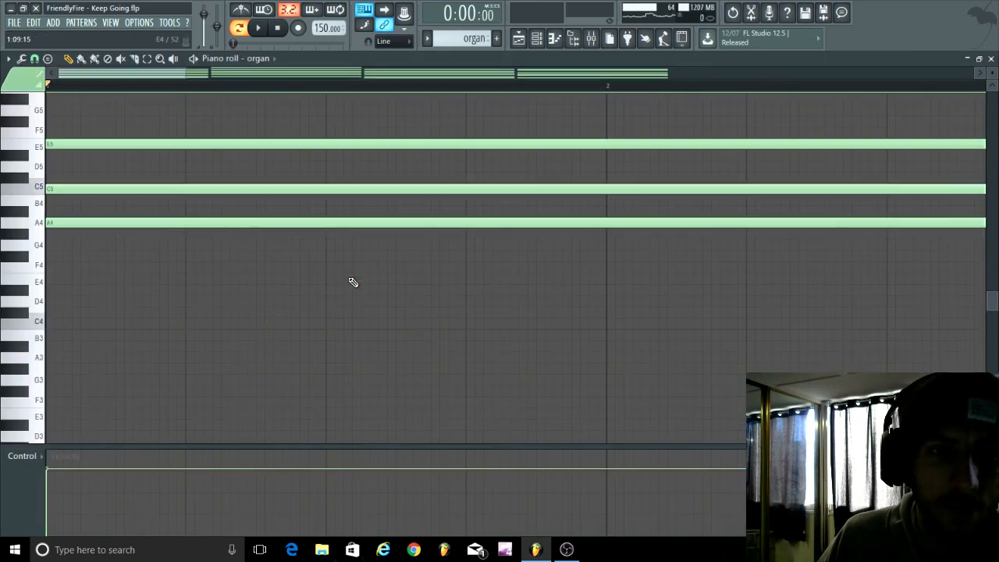
left_click(259, 29)
scroll(241, 267, "down", 4)
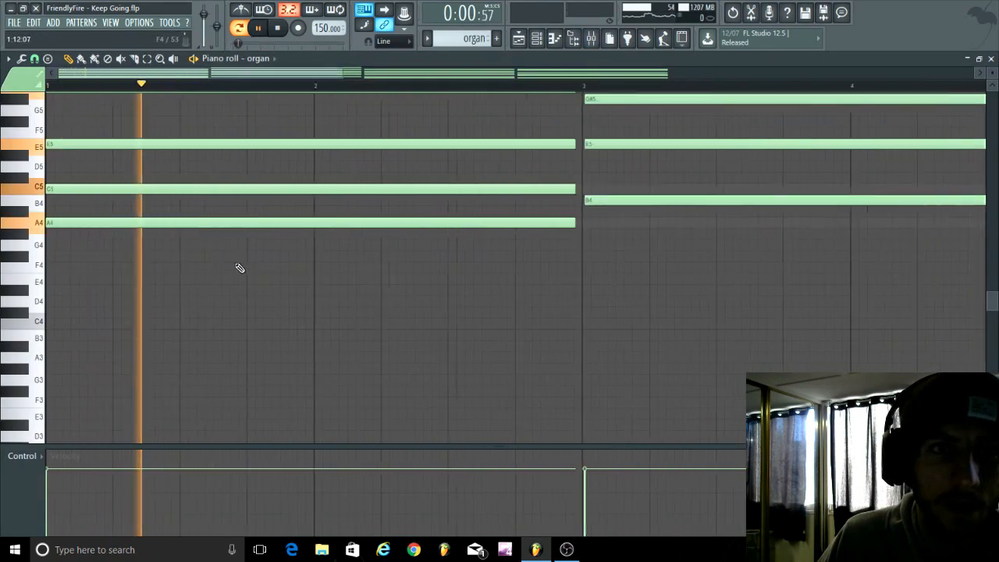
scroll(313, 282, "up", 3)
scroll(334, 270, "down", 1)
left_click(456, 84)
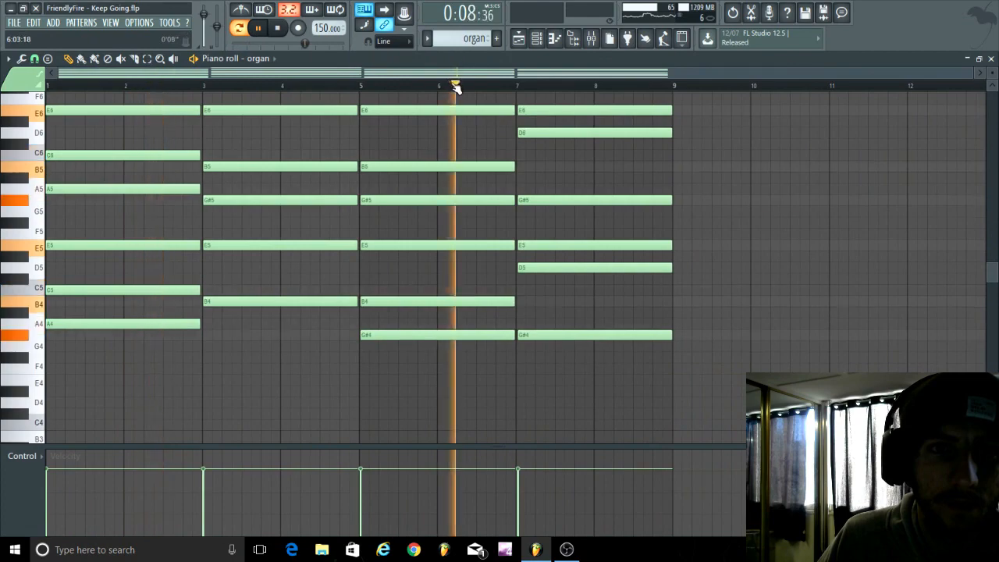
left_click(551, 85)
left_click(992, 60)
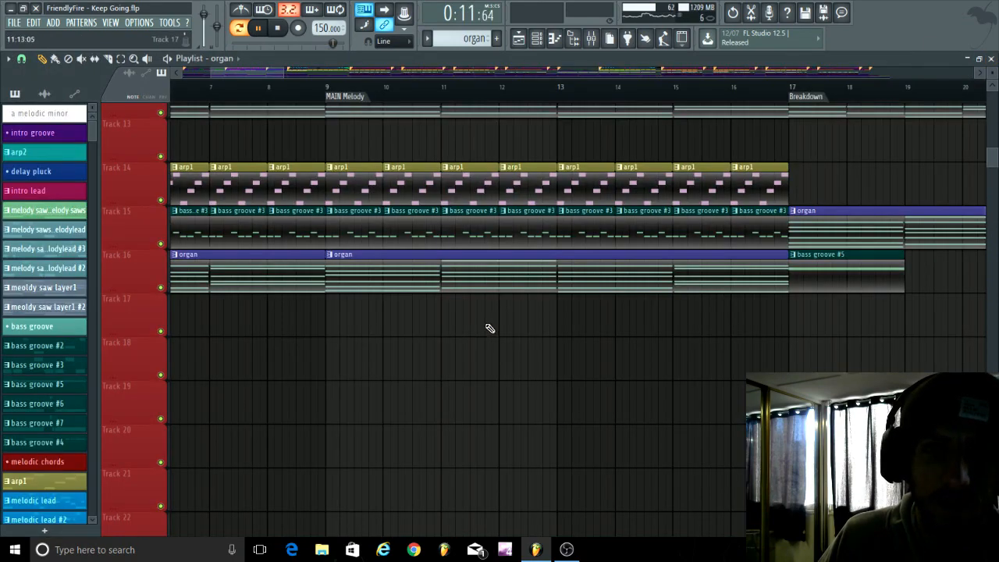
Examine the FX samples and the filter and reverb automation clips around the start of the MAIN Melody.
scroll(437, 355, "down", 3)
scroll(405, 364, "down", 3)
scroll(400, 360, "down", 3)
scroll(390, 378, "down", 3)
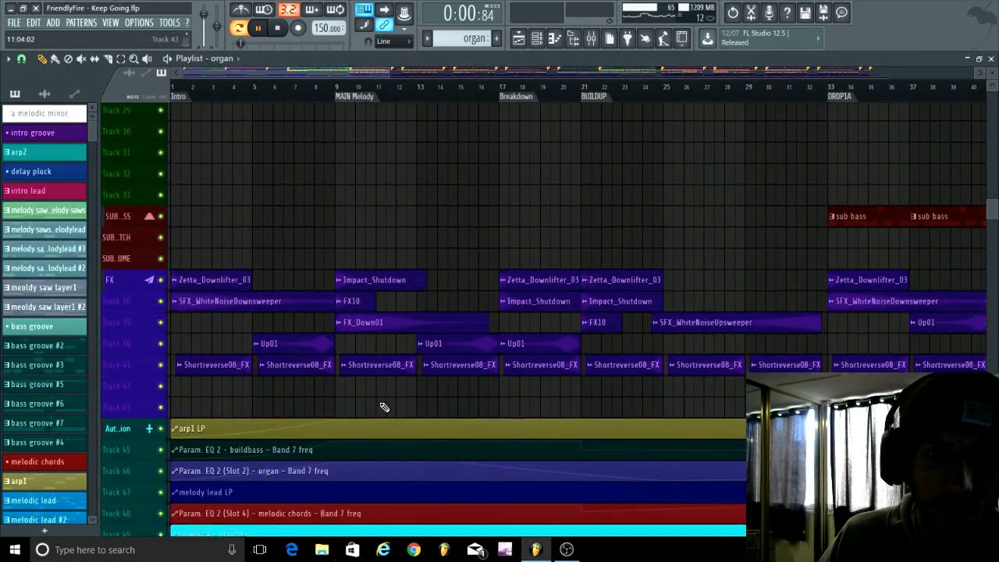
scroll(382, 402, "up", 2)
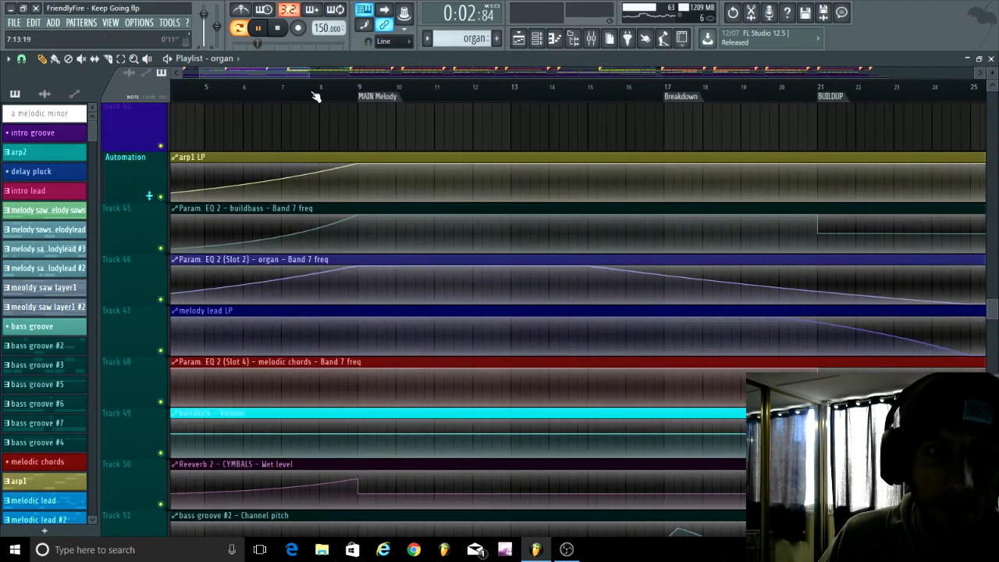
scroll(369, 219, "down", 6)
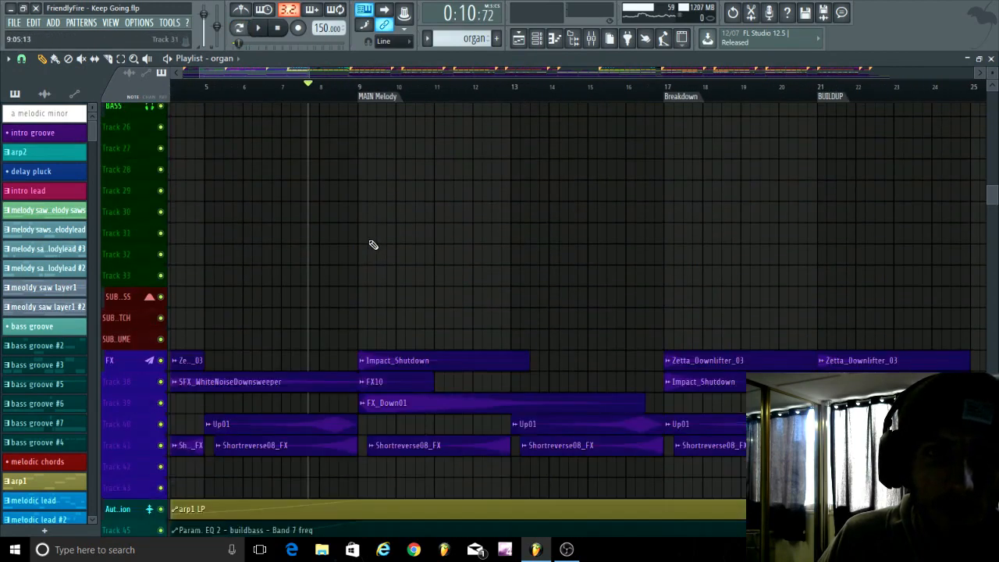
scroll(391, 263, "up", 2)
scroll(524, 263, "up", 2)
Compare the MAIN Melody's drum, cymbal, lead, piano chord, arp and organ clips with those of the Intro.
scroll(437, 227, "up", 5)
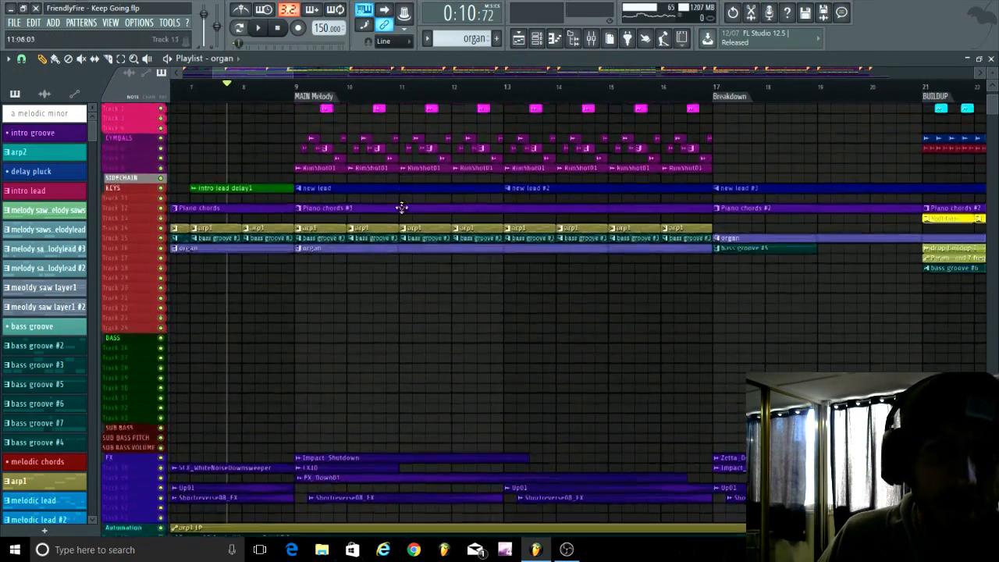
scroll(257, 269, "down", 1)
scroll(273, 296, "up", 2)
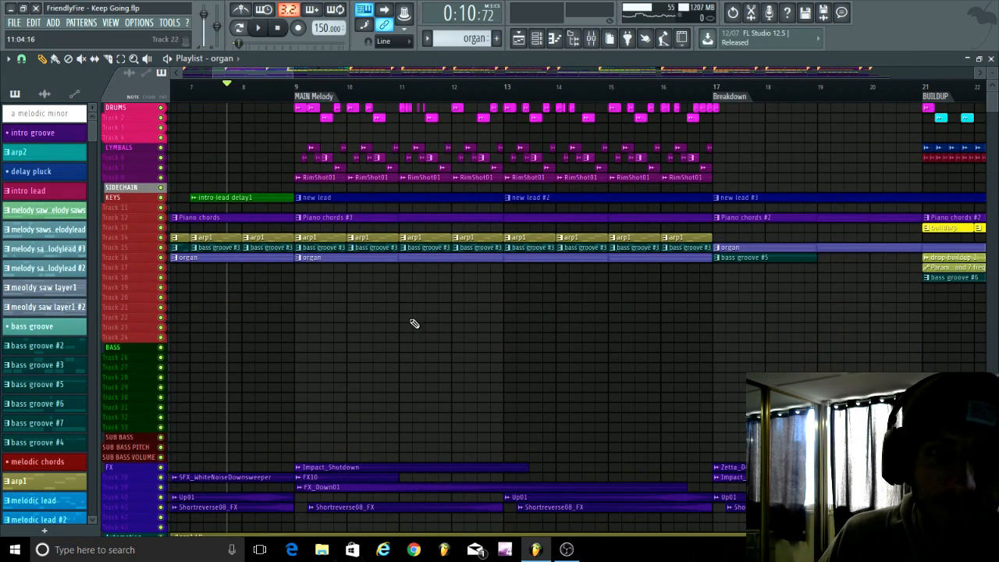
scroll(313, 382, "up", 4)
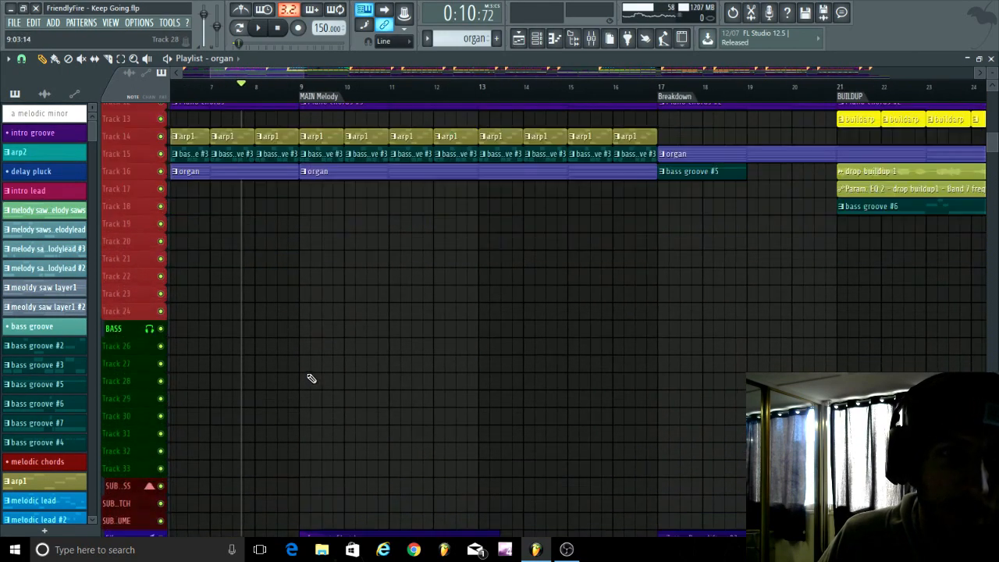
scroll(386, 322, "down", 3)
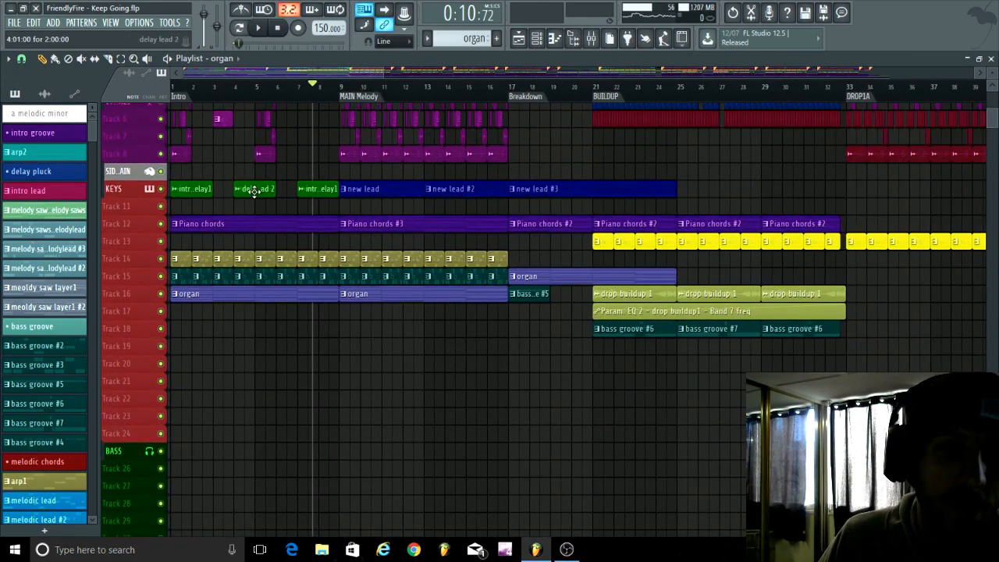
scroll(419, 215, "up", 2)
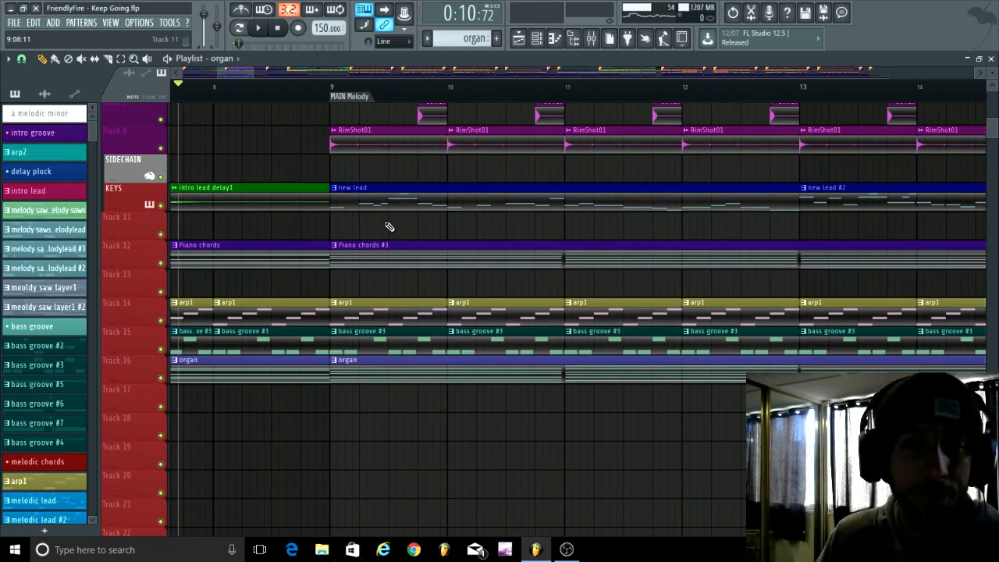
scroll(452, 227, "down", 3)
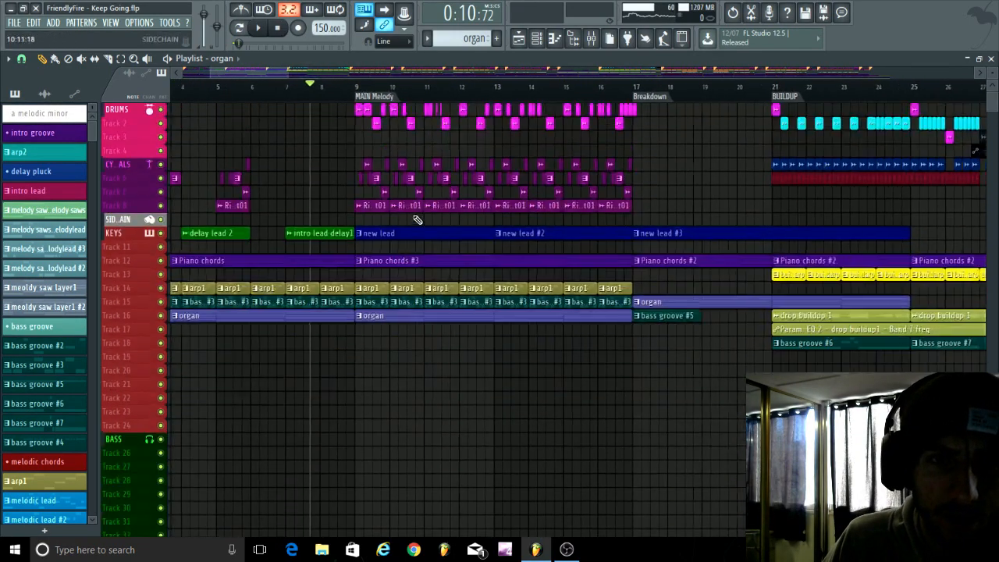
scroll(390, 203, "up", 3)
scroll(370, 205, "down", 10)
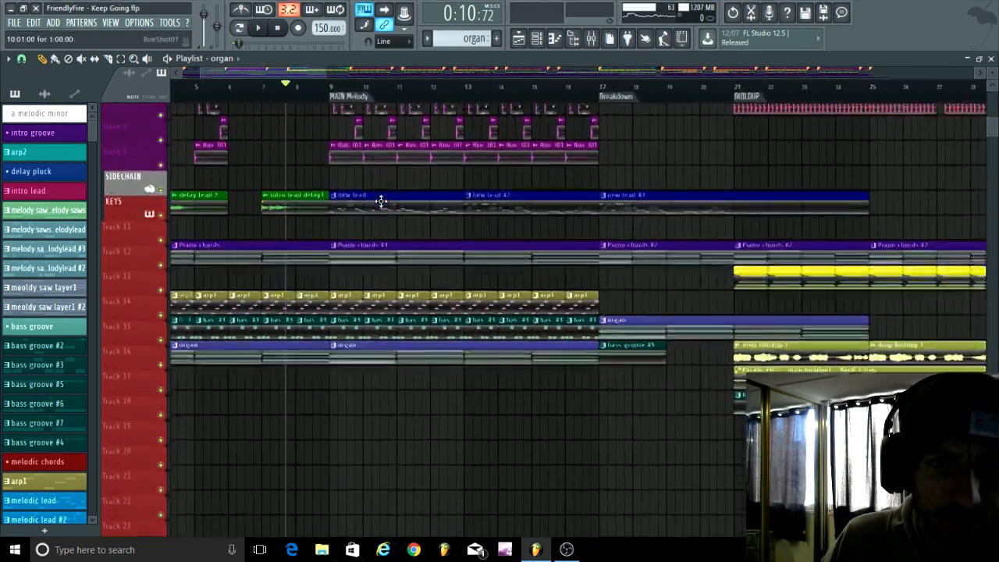
scroll(357, 257, "up", 1)
scroll(359, 258, "up", 2)
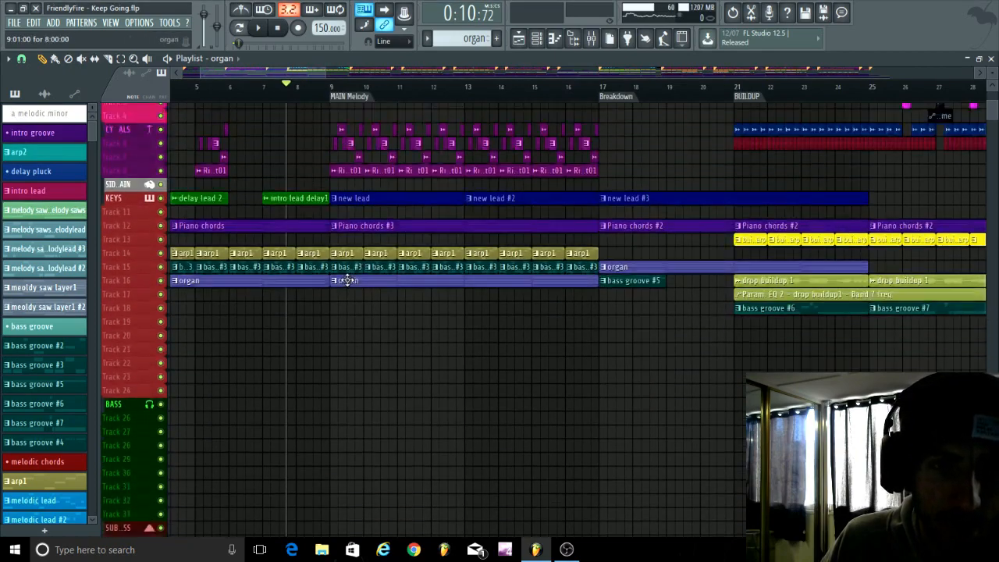
View the notes of the MAIN Melody's bass groove #3 pattern from Track 15 in the piano roll, and return to the playlist.
scroll(349, 283, "up", 3)
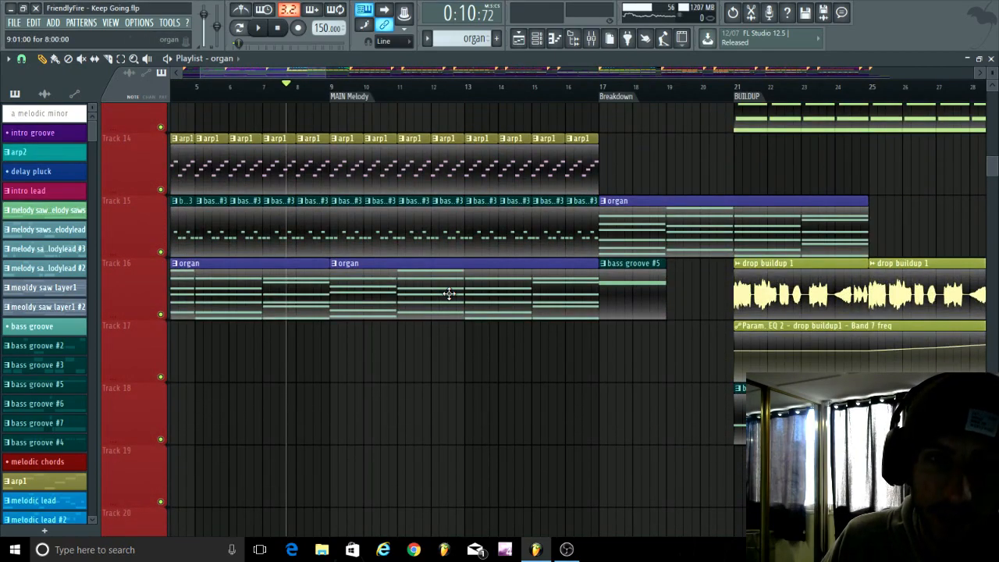
scroll(386, 336, "up", 5)
scroll(375, 323, "down", 4)
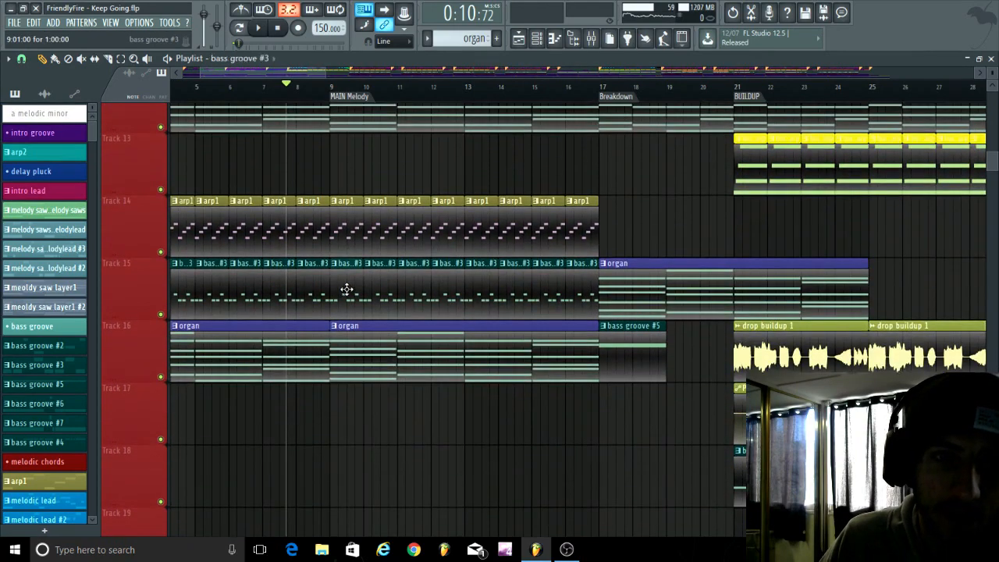
double_click(347, 289)
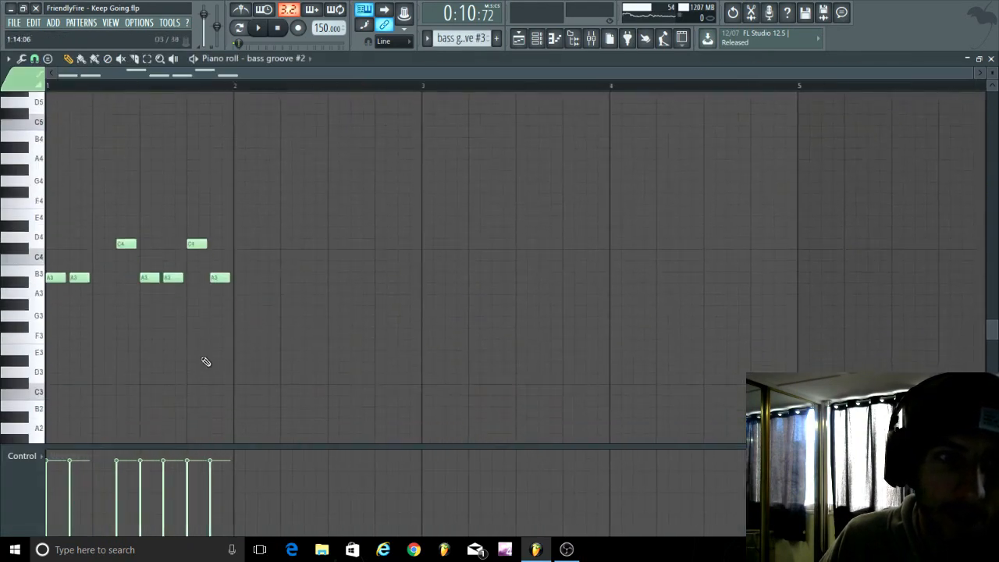
left_click(991, 60)
Set the playback position to bar 9 at the start of the MAIN Melody, and play the section from there.
scroll(198, 334, "down", 4)
scroll(230, 167, "down", 3)
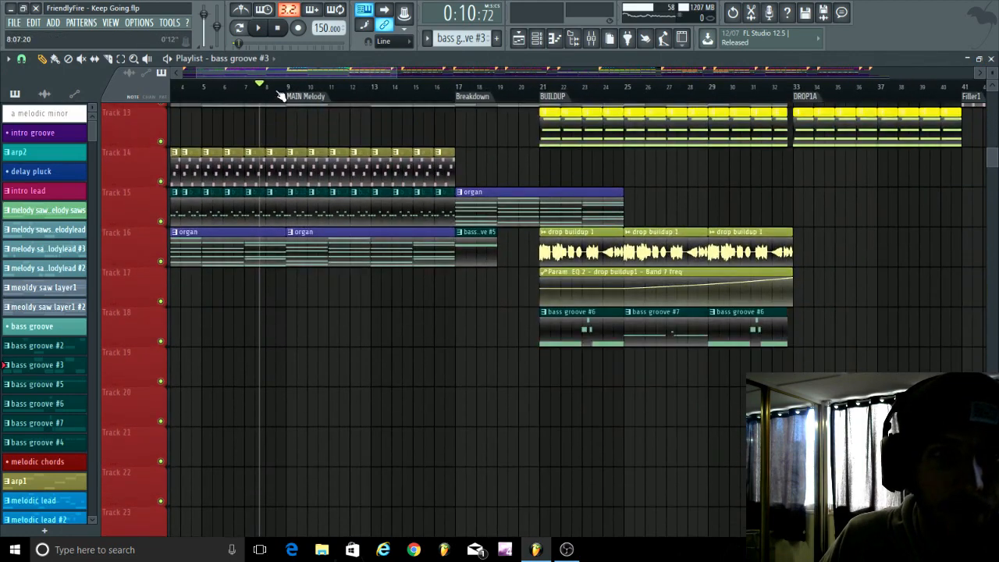
scroll(279, 94, "up", 3)
left_click(301, 88)
scroll(340, 133, "up", 2)
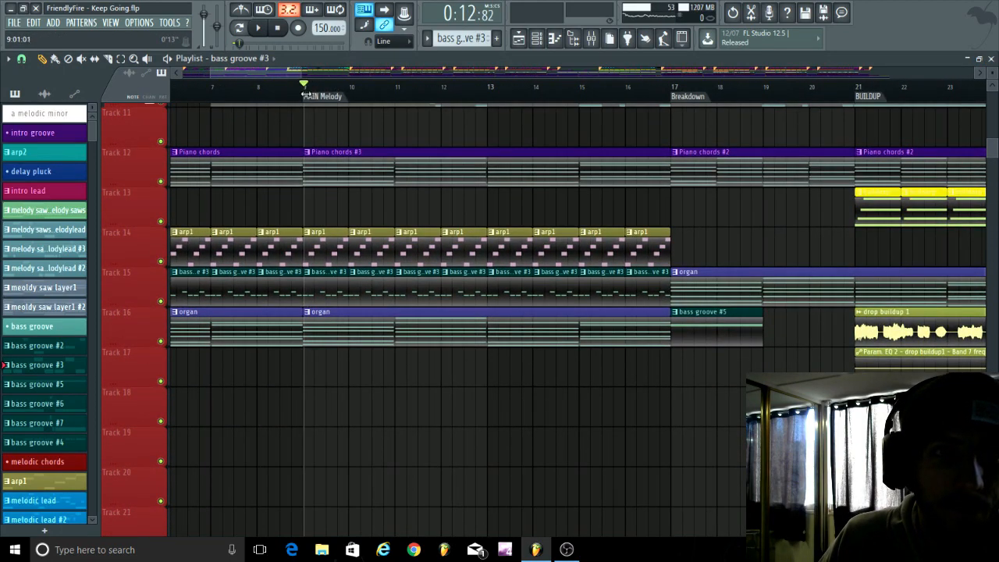
key("space")
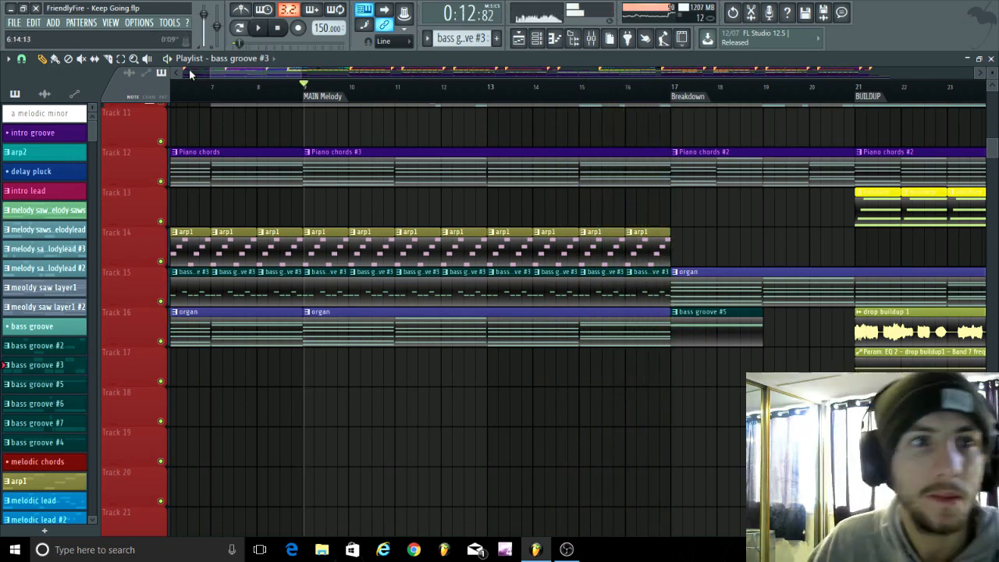
Run the macro that switches smart disable for all plugins.
left_click(139, 22)
mouse_move(168, 24)
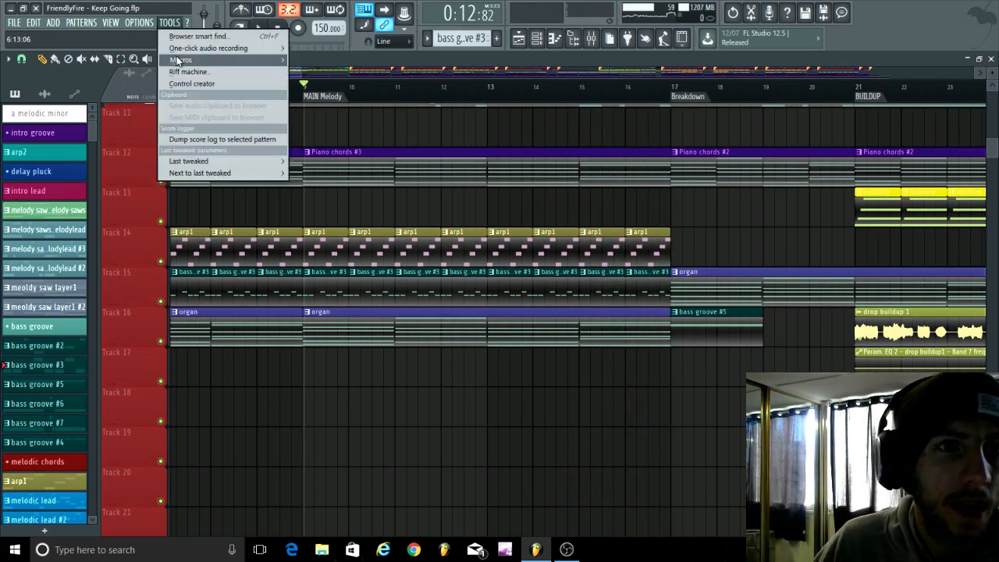
mouse_move(179, 61)
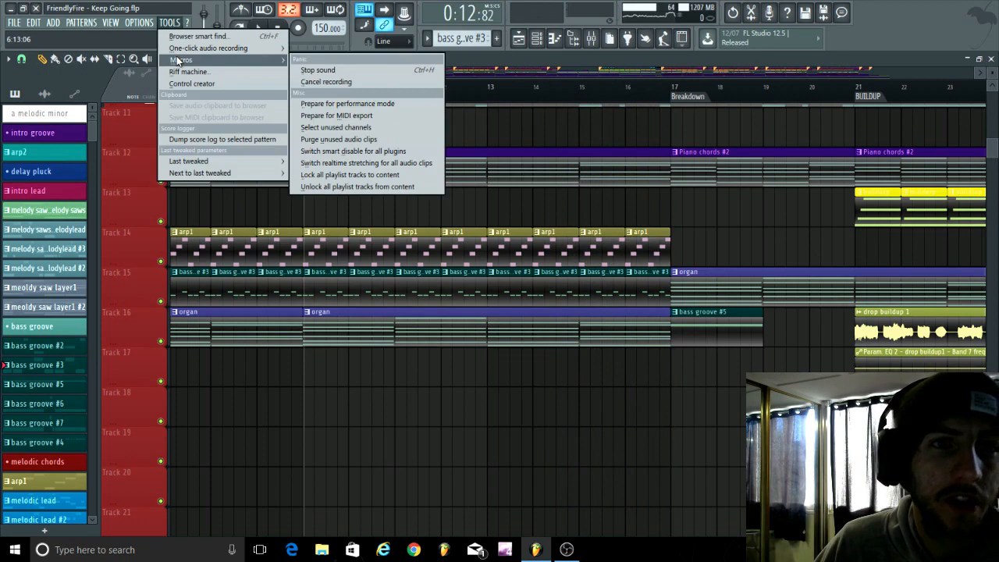
left_click(333, 151)
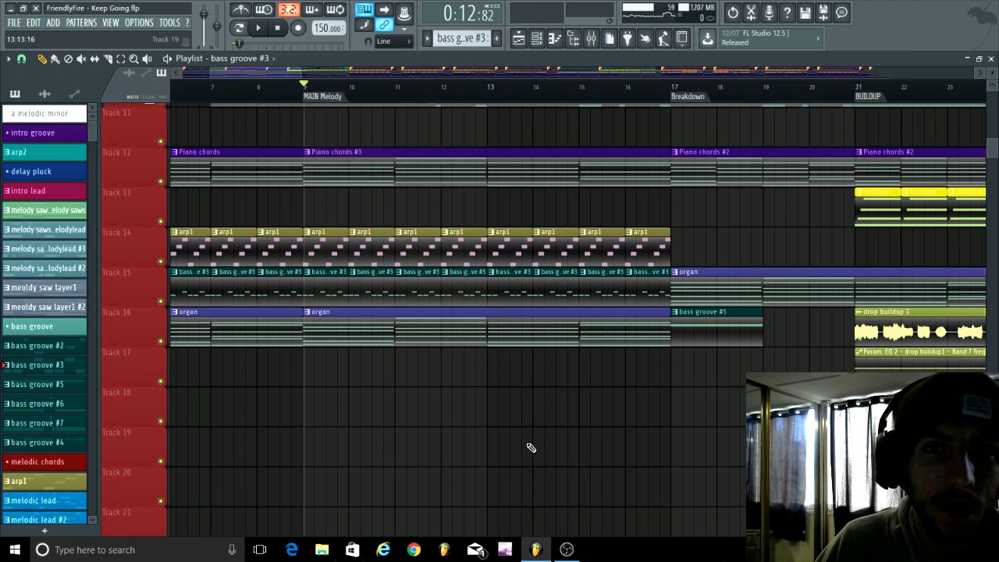
Play the MAIN Melody section from bar 9, and stop playback.
scroll(499, 437, "down", 5)
scroll(388, 410, "up", 6)
scroll(351, 359, "down", 5)
scroll(390, 171, "up", 5)
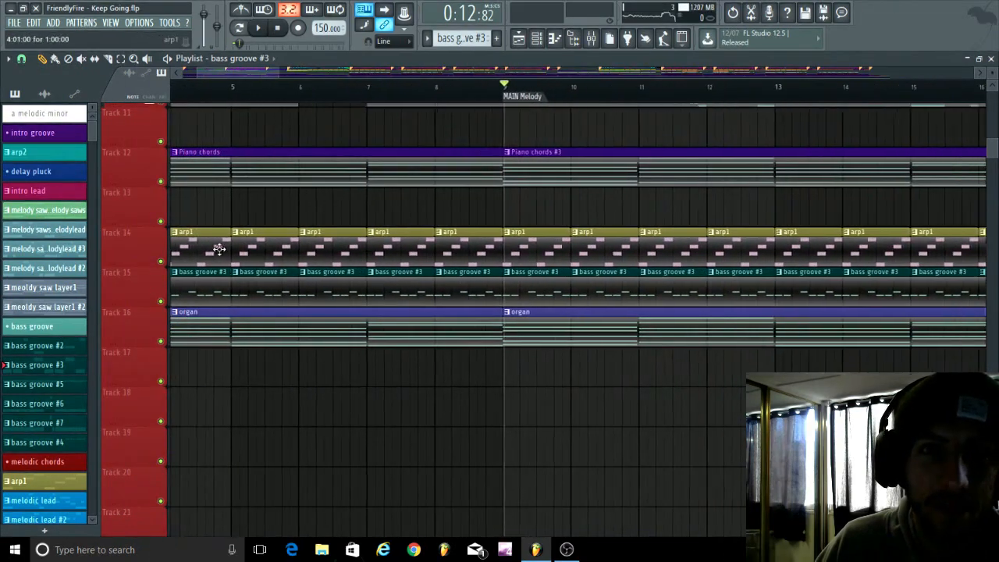
scroll(220, 250, "down", 5)
scroll(312, 147, "up", 5)
key("space")
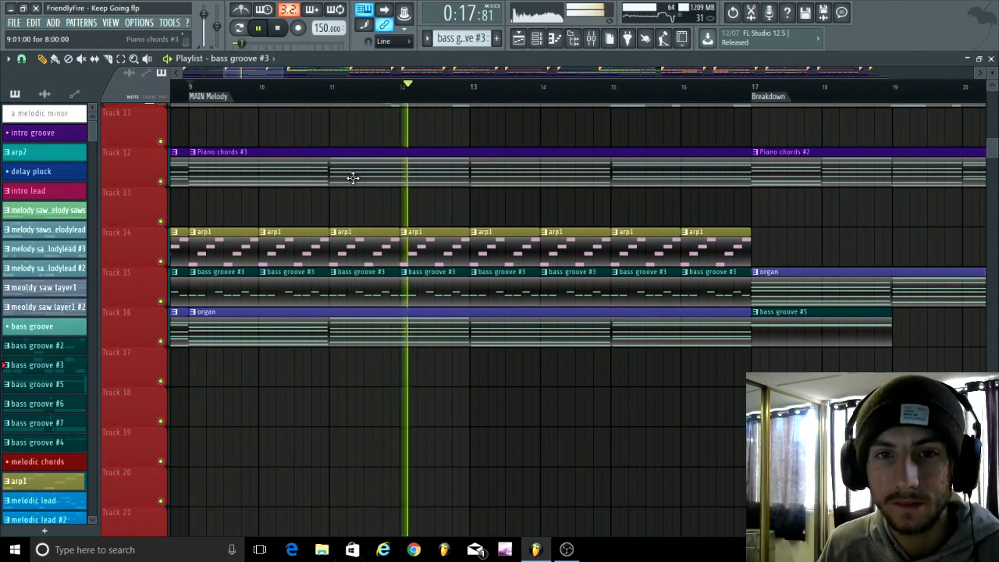
key("space")
View and play the notes of the MAIN Melody's new lead pattern in the piano roll, and return to the playlist.
scroll(406, 369, "down", 3)
scroll(252, 385, "up", 3)
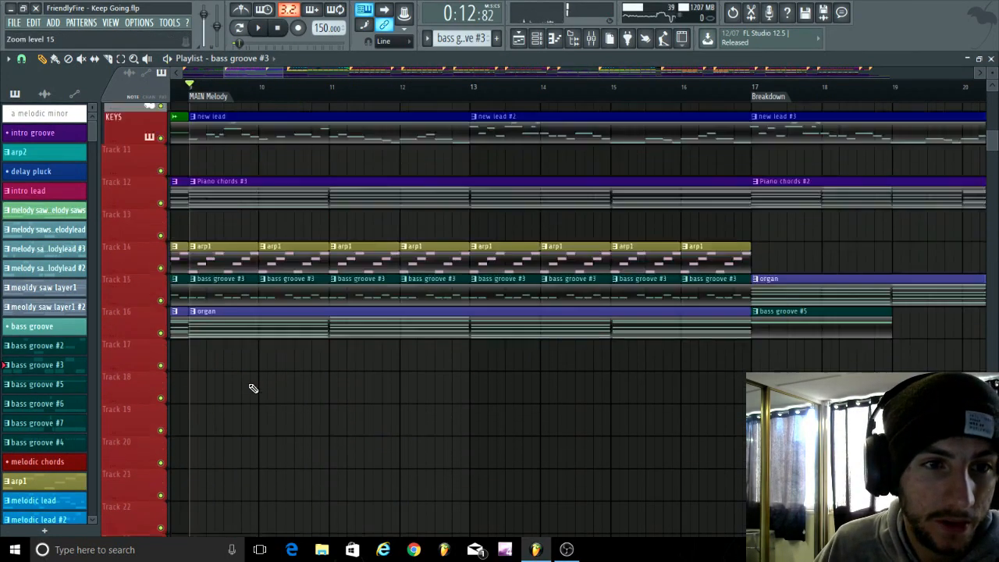
scroll(241, 362, "up", 3)
scroll(247, 176, "up", 5)
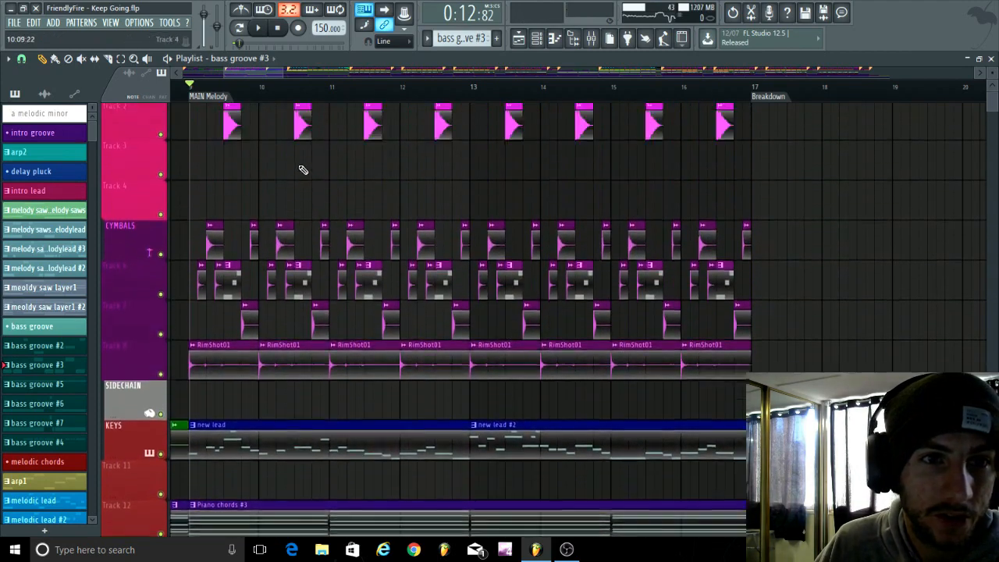
scroll(273, 328, "down", 4)
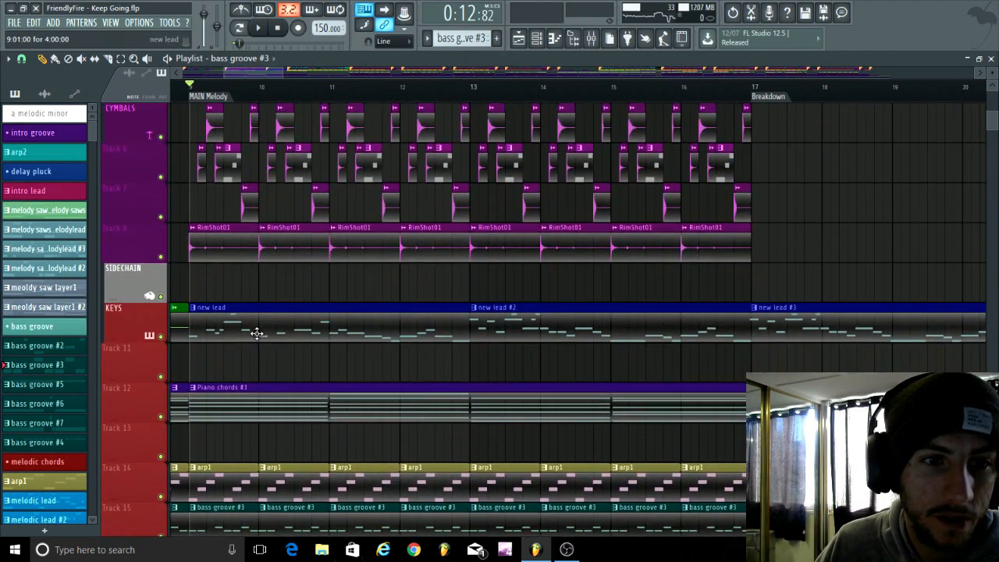
double_click(261, 337)
key("space")
scroll(226, 268, "up", 5)
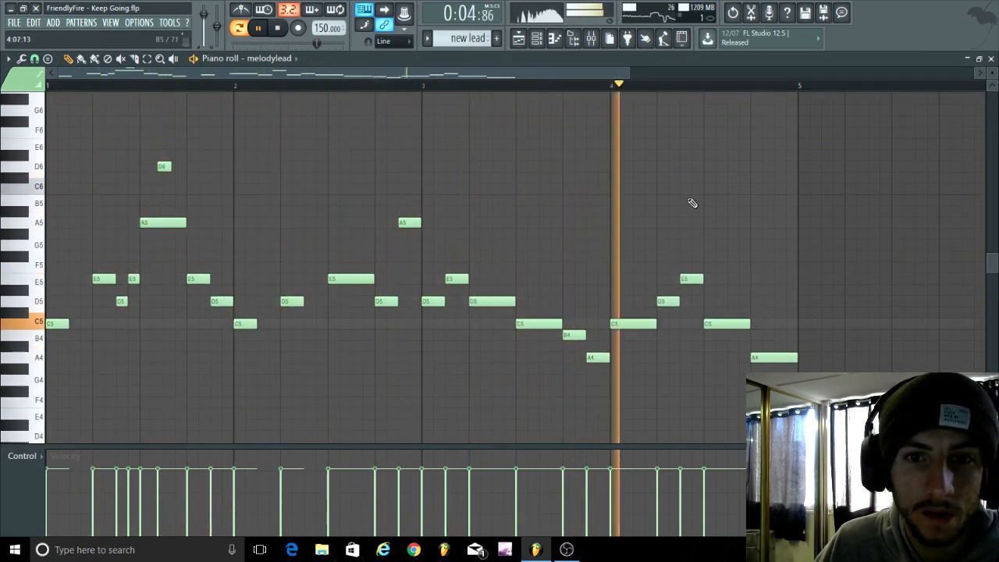
left_click(991, 59)
View the Serum settings of the melodylead and buildarp channels, and return to the playlist.
left_click(537, 39)
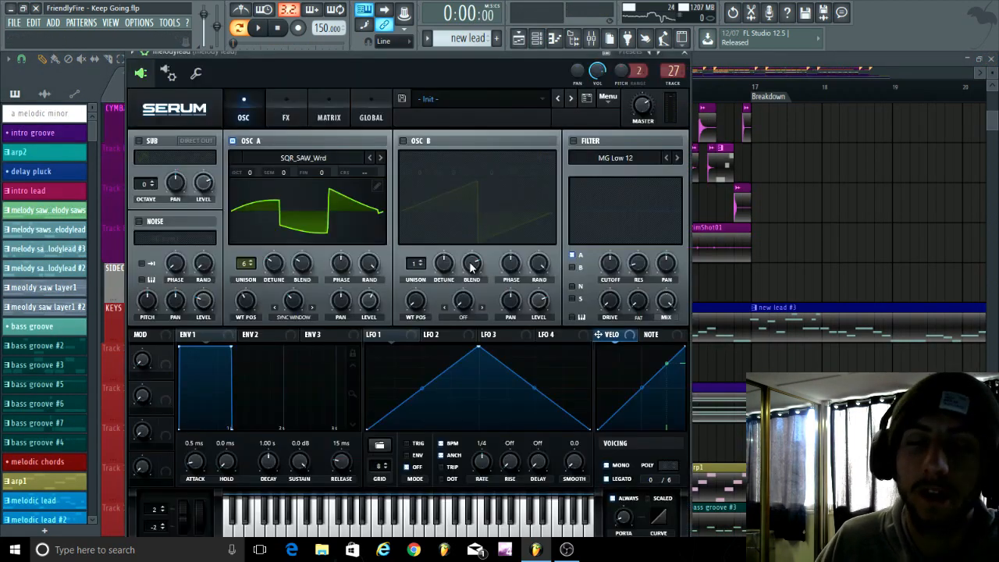
left_click_drag(463, 74, 507, 84)
left_click(721, 57)
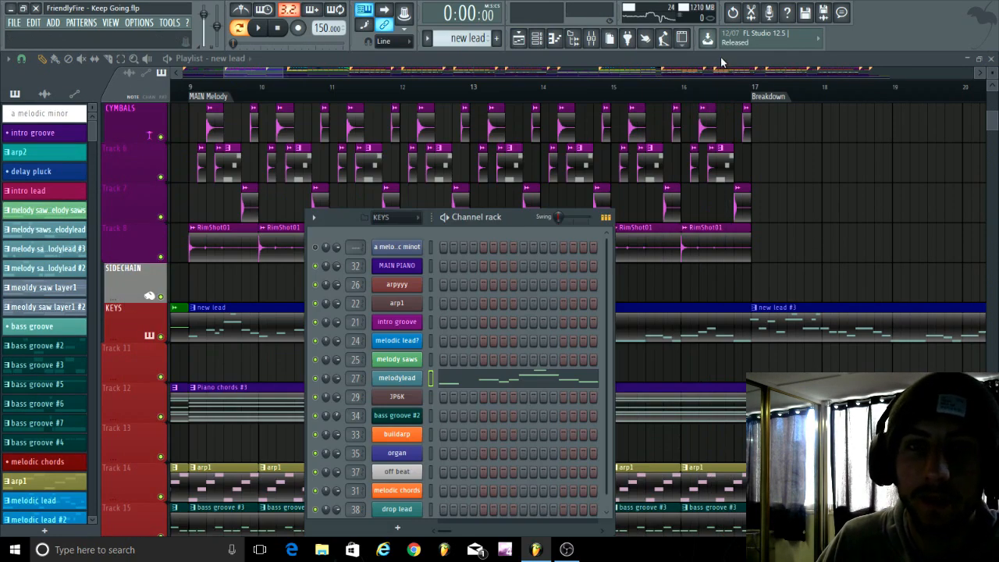
scroll(390, 373, "down", 1)
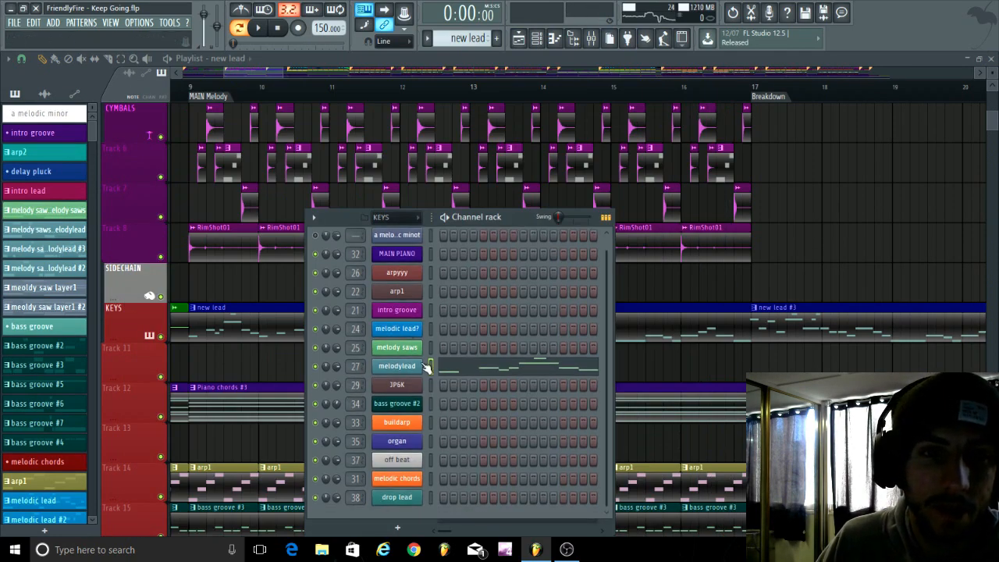
left_click(399, 424)
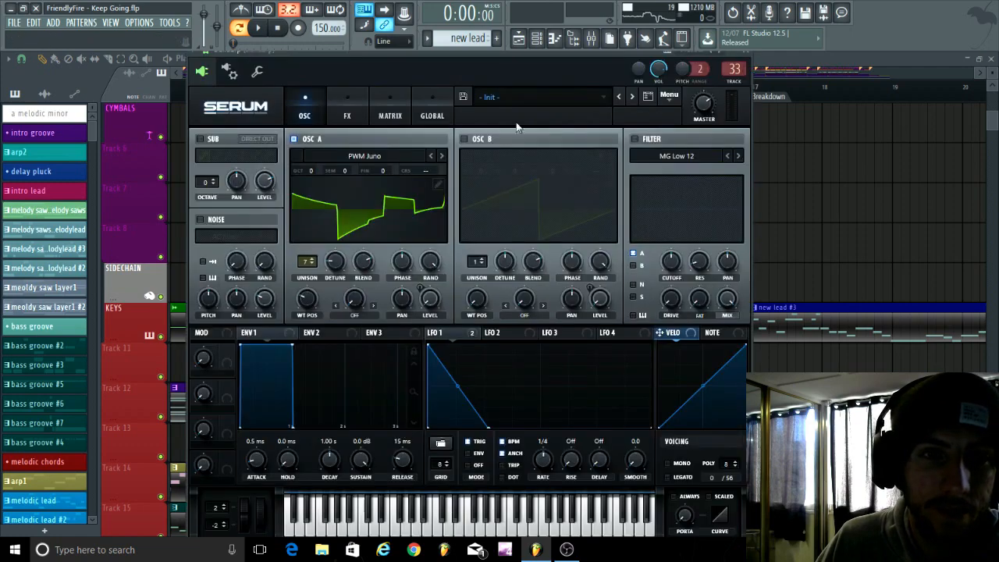
left_click(749, 60)
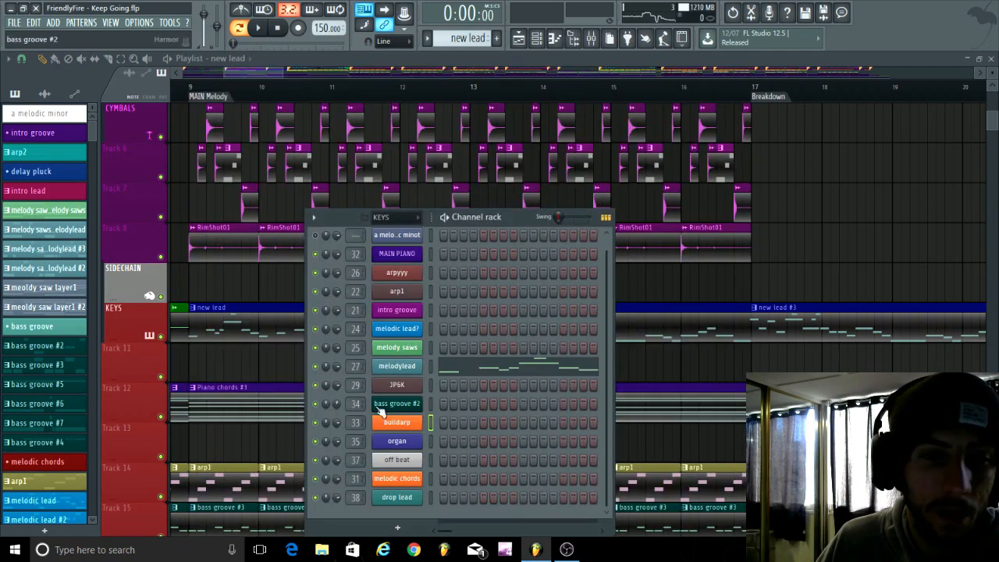
left_click(537, 40)
Examine how the MAIN Melody's cymbals, lead, piano chords, arp, bass, organ and FX clips are layered across the tracks.
scroll(213, 312, "down", 4)
scroll(258, 308, "down", 3)
scroll(201, 353, "down", 2)
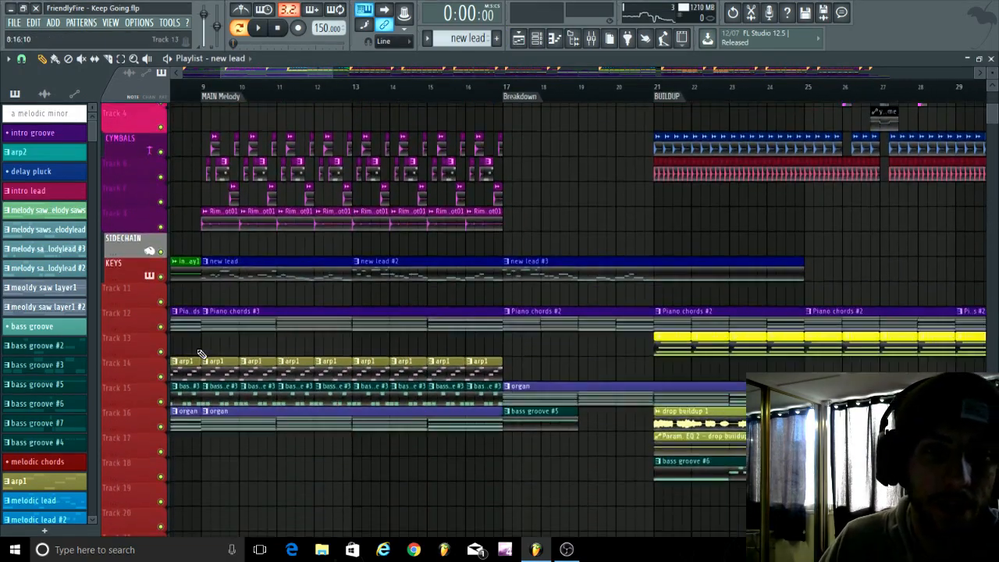
scroll(202, 437, "down", 1)
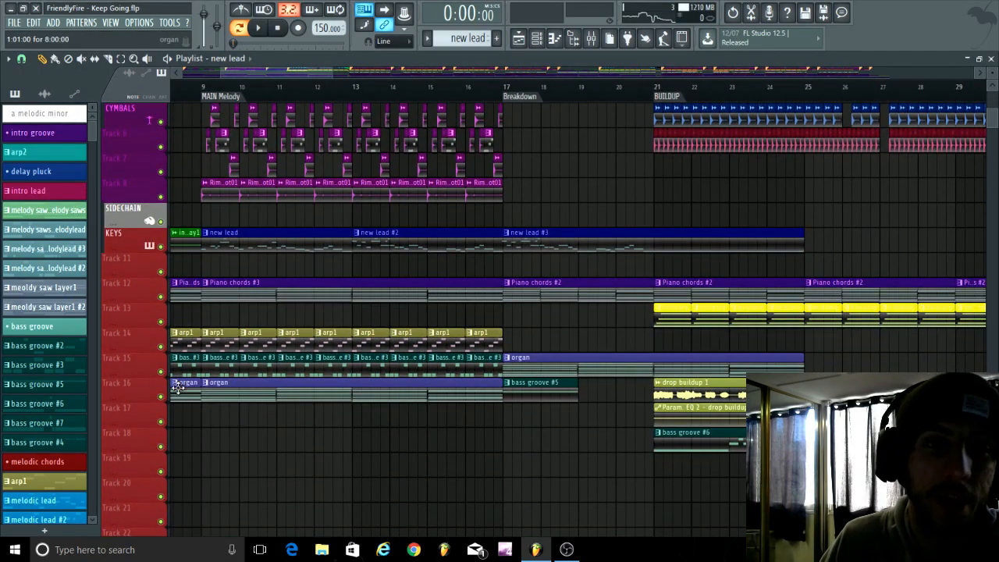
scroll(203, 406, "up", 3)
scroll(242, 421, "down", 4)
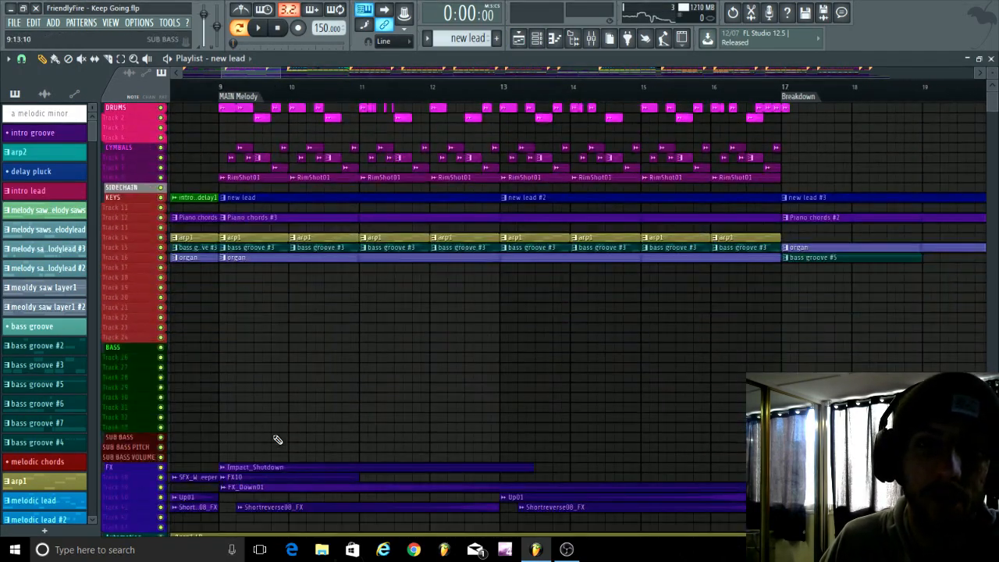
scroll(200, 441, "up", 3)
scroll(214, 384, "up", 3)
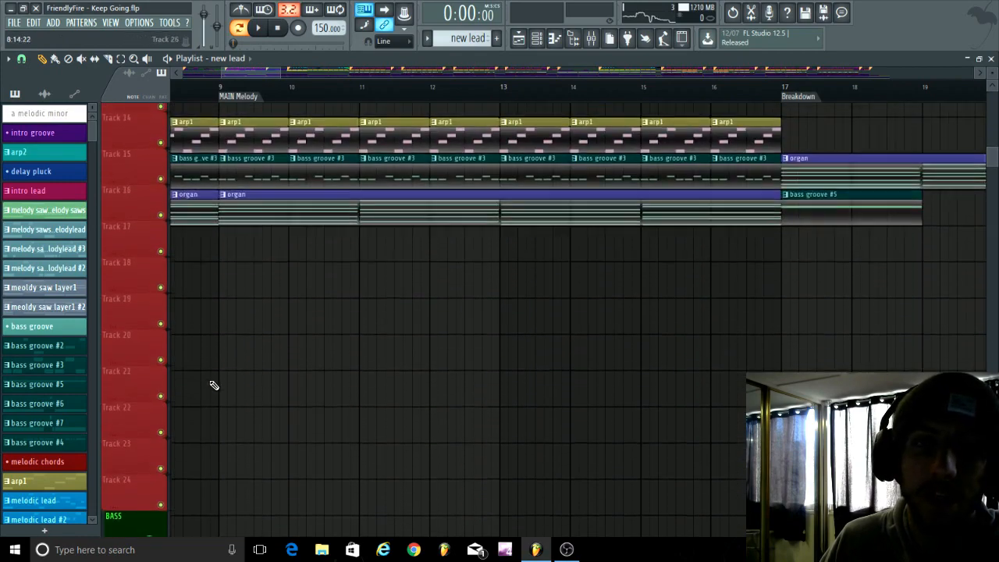
scroll(263, 405, "up", 2)
scroll(248, 400, "down", 4)
scroll(230, 392, "up", 4)
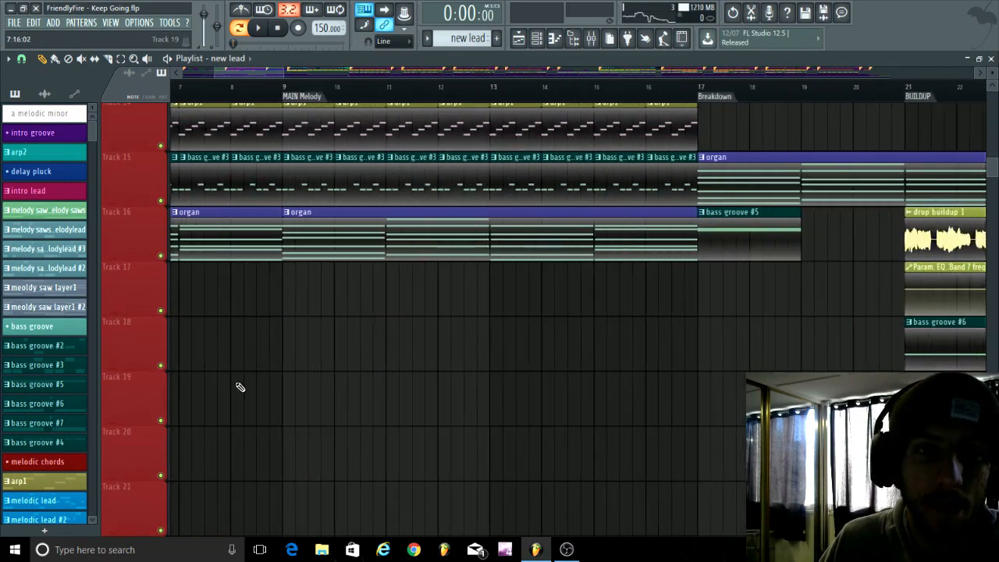
View and play the notes of the bass groove #3 pattern from Track 15 in the piano roll, and return to the playlist.
scroll(261, 384, "up", 3)
double_click(315, 361)
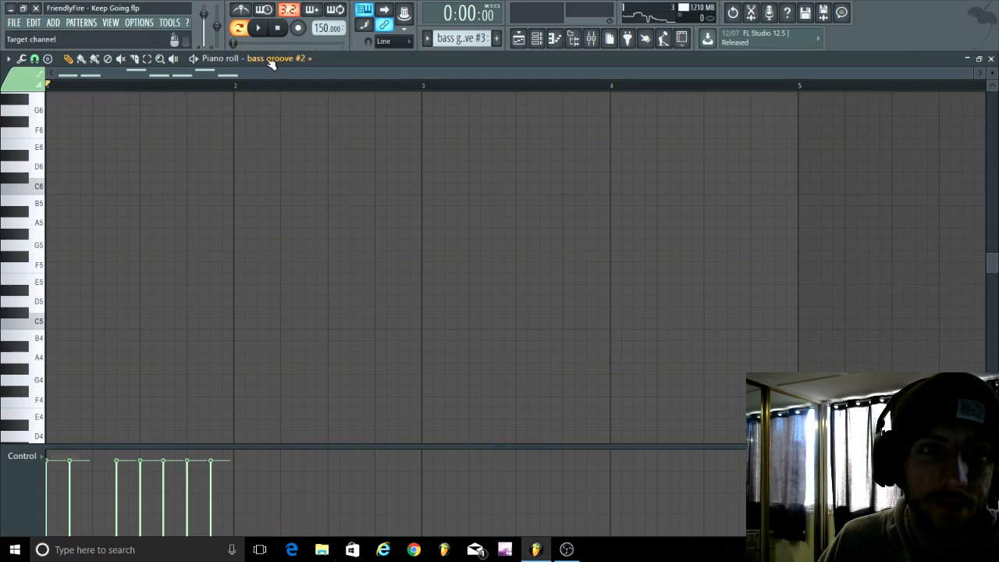
scroll(206, 178, "up", 4)
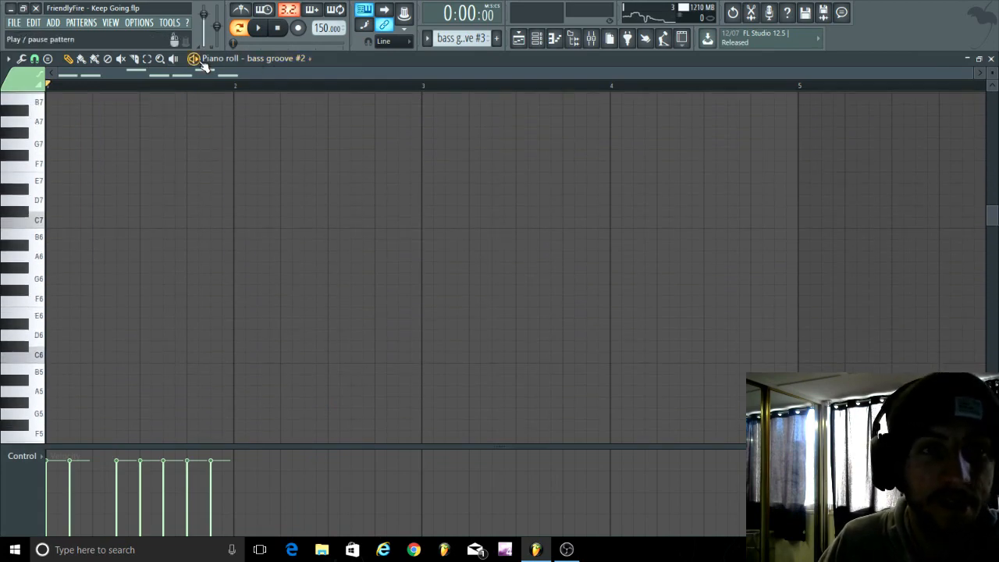
scroll(234, 187, "down", 9)
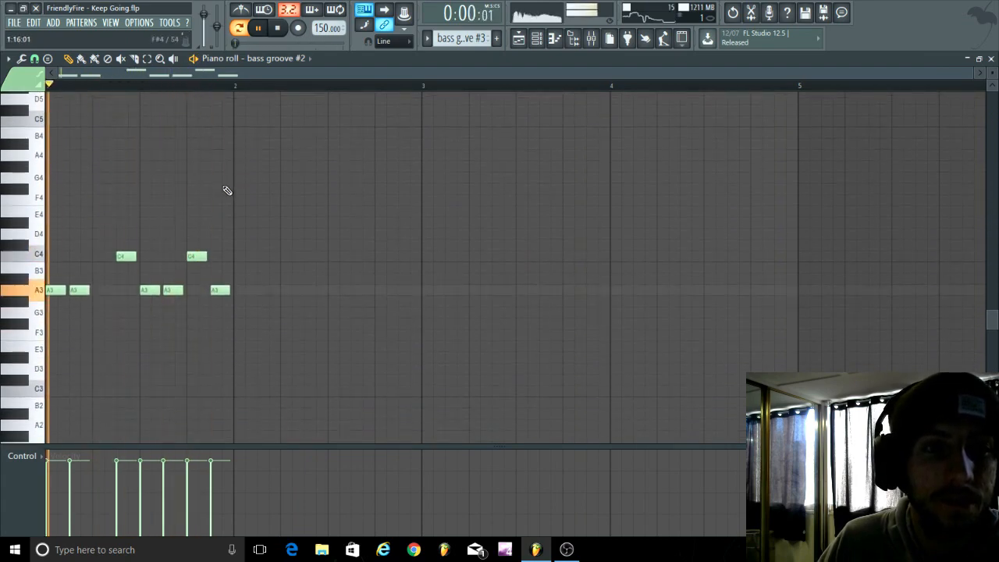
key("F5")
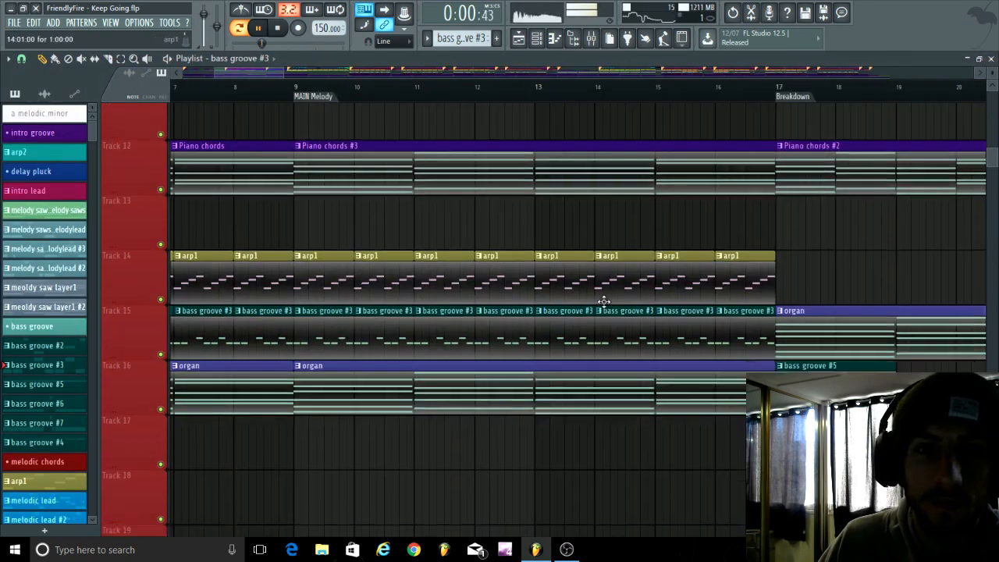
View and play the notes of the arp1 pattern from Track 14 in the piano roll, and return to the playlist.
scroll(540, 321, "down", 3)
scroll(540, 321, "down", 3)
key("space")
double_click(427, 136)
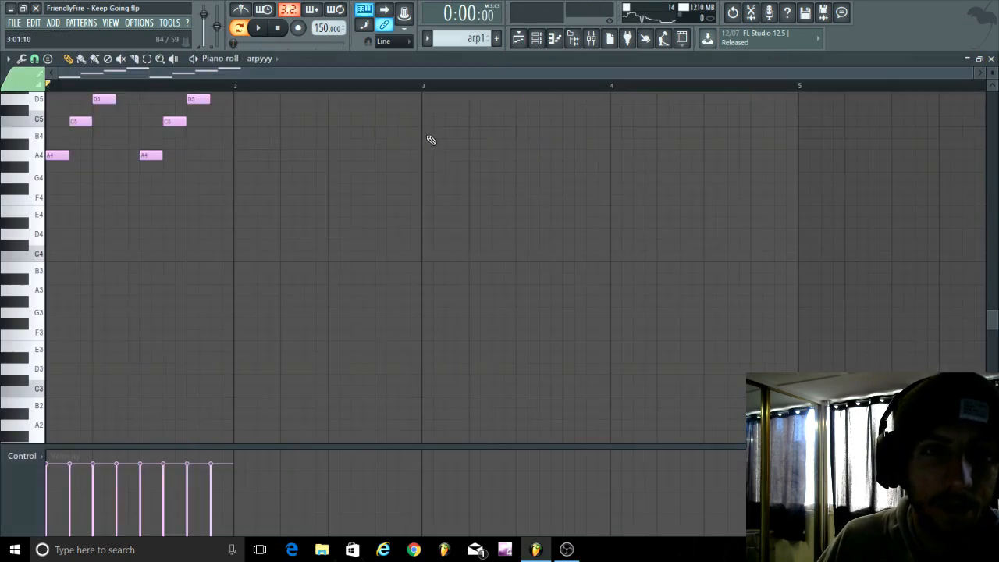
key("space")
scroll(292, 219, "up", 2)
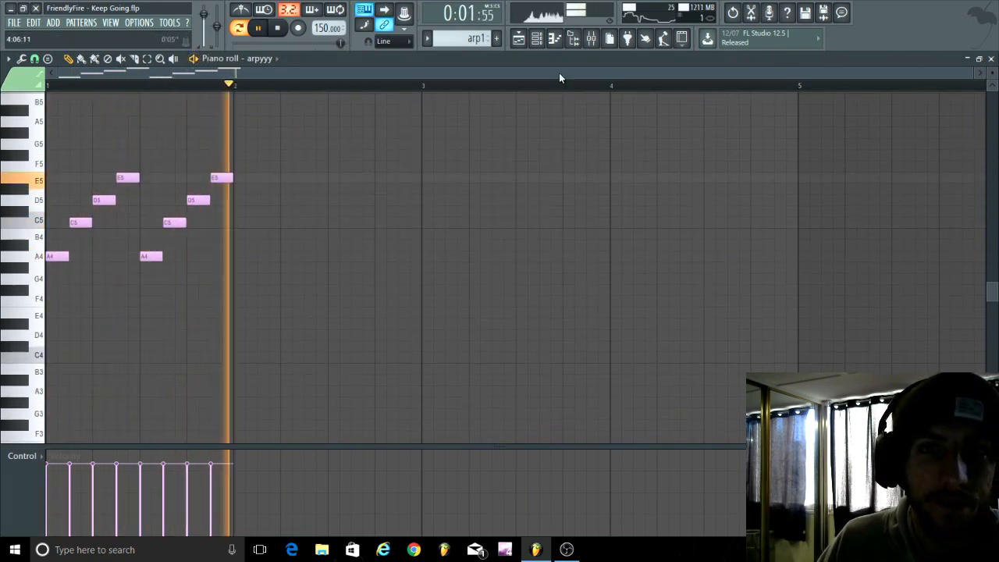
left_click(991, 59)
View and play the chords of the MAIN Melody's organ pattern in the piano roll, and return to the playlist.
double_click(427, 245)
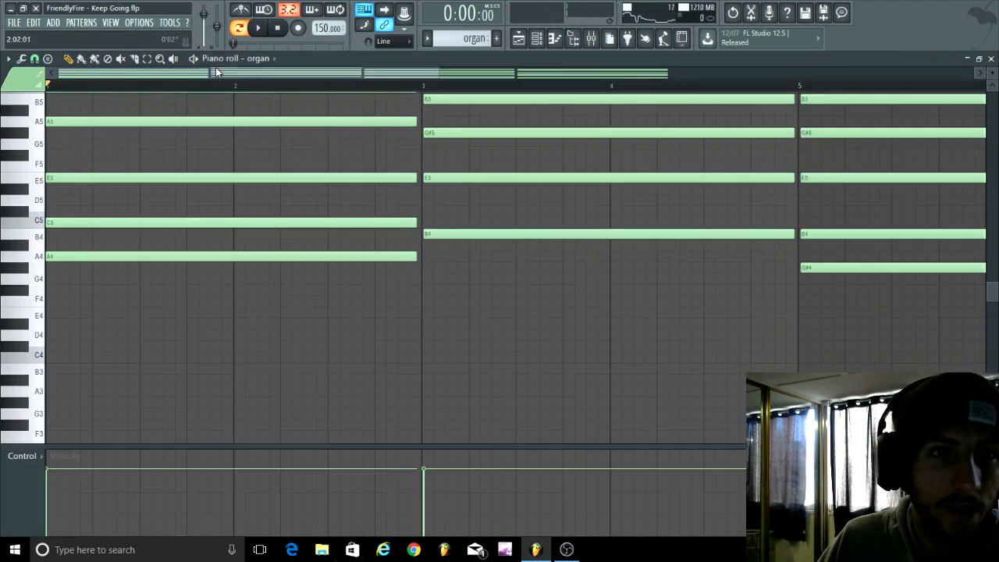
key("space")
scroll(236, 312, "up", 2)
scroll(239, 348, "down", 3)
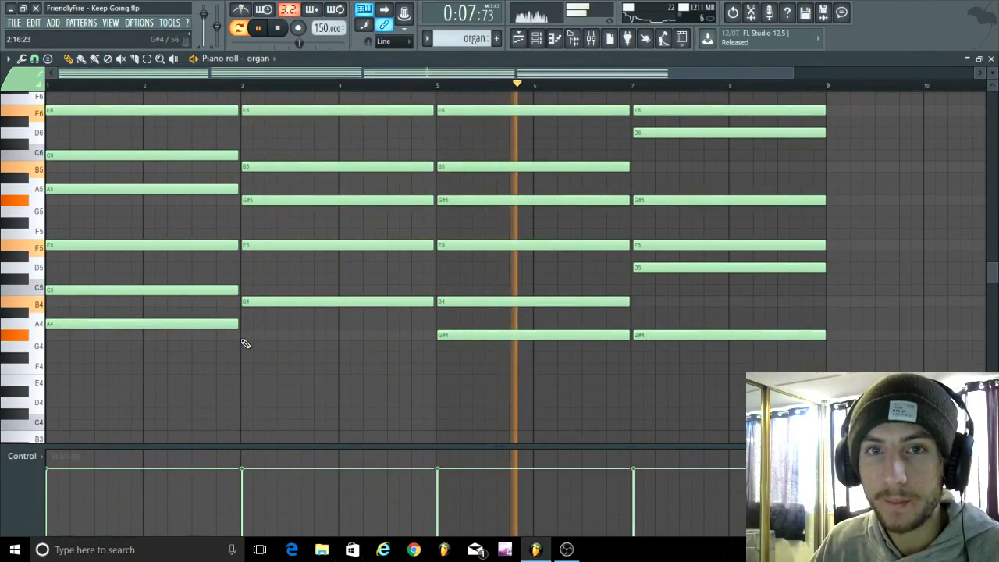
key("space")
left_click(991, 60)
Compare the layers of the Intro and MAIN Melody with those of the Breakdown and BUILDUP in the playlist.
scroll(383, 346, "down", 3)
scroll(402, 343, "down", 5)
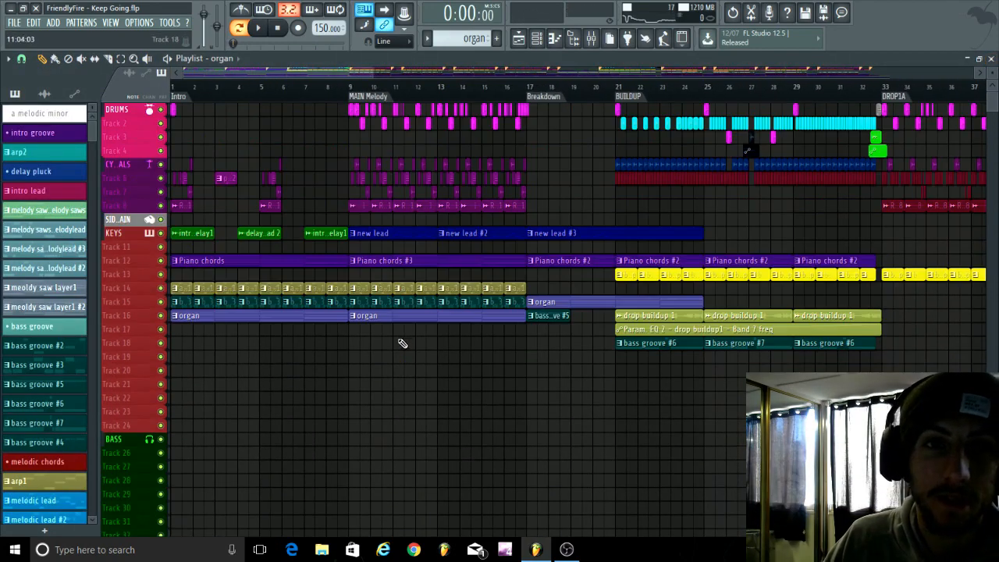
scroll(421, 352, "down", 2)
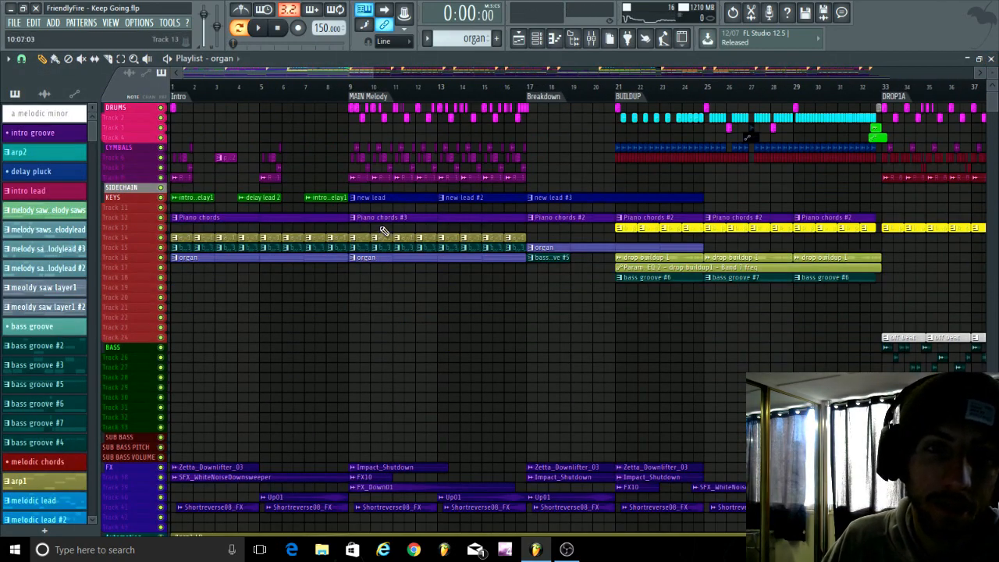
scroll(384, 231, "up", 5)
scroll(385, 206, "up", 2)
scroll(625, 173, "down", 5)
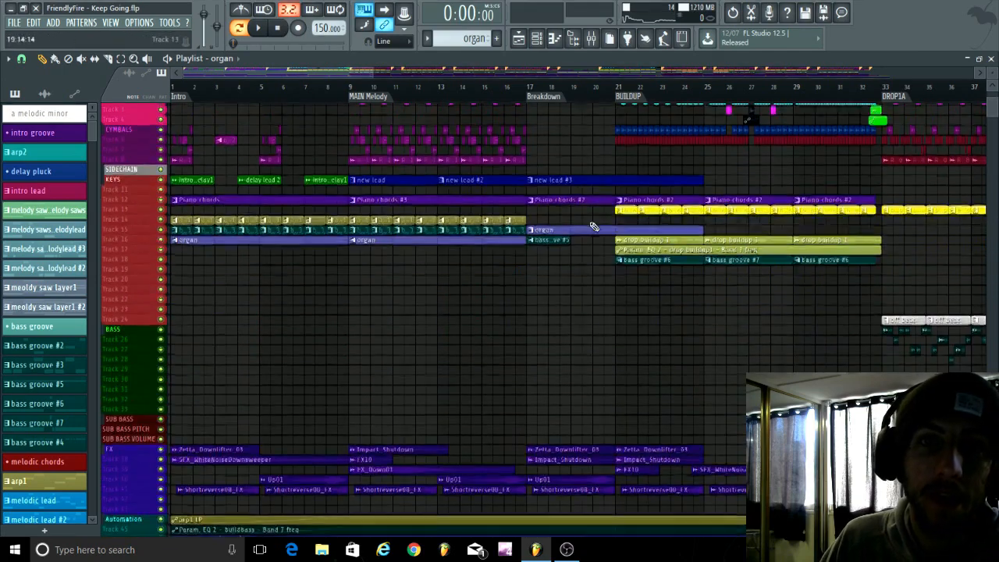
scroll(600, 219, "up", 5)
scroll(343, 182, "up", 4)
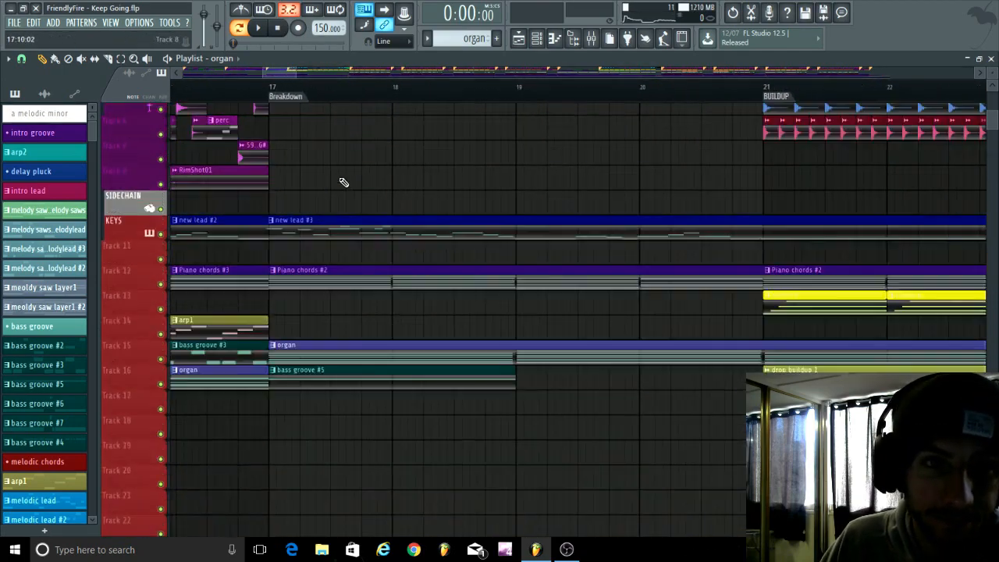
scroll(343, 182, "up", 3)
scroll(343, 182, "down", 8)
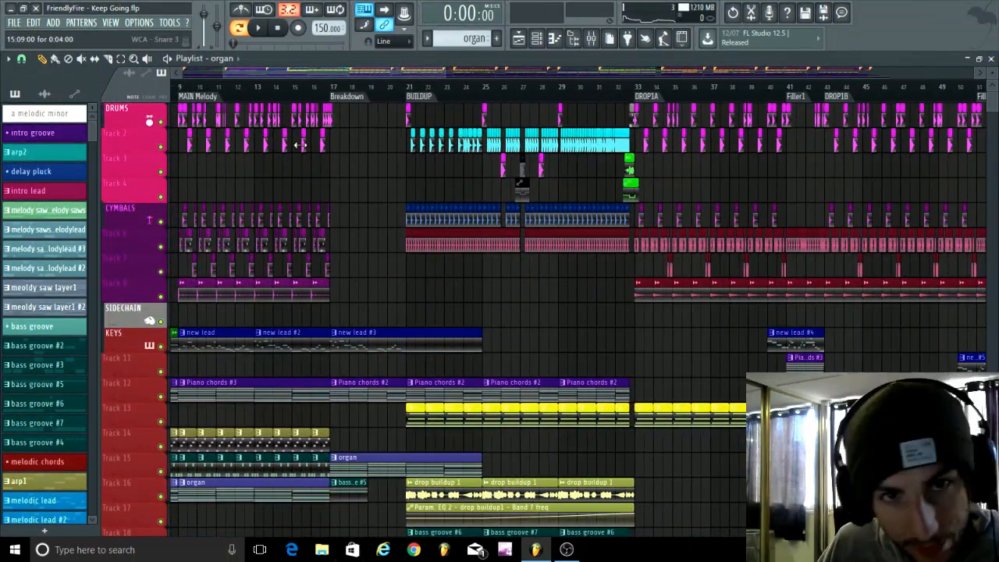
Set the playback position near the start of the Breakdown, and play the section while examining its lead, piano, organ and bass layers.
scroll(350, 93, "up", 2)
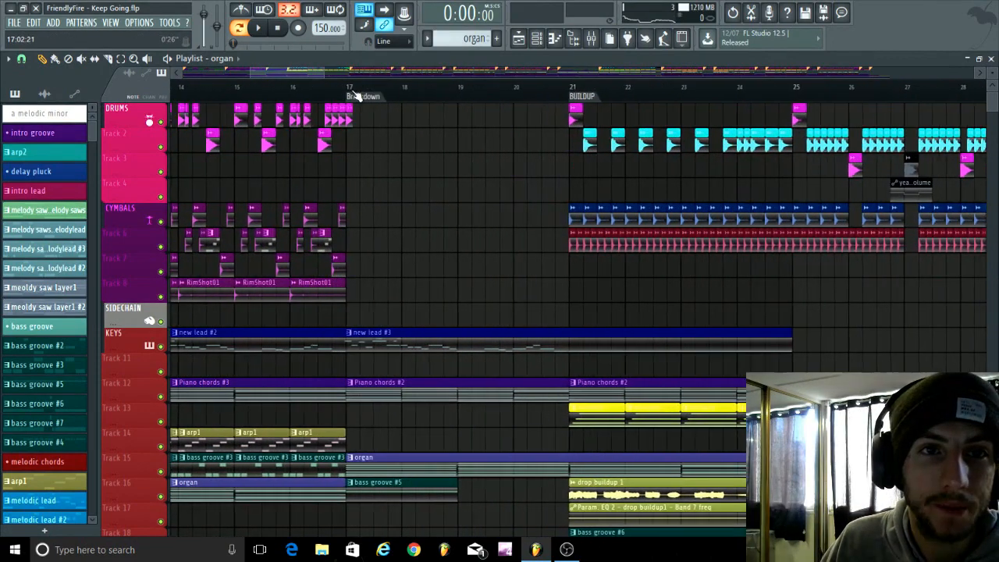
left_click(347, 91)
scroll(346, 89, "up", 3)
left_click(295, 92)
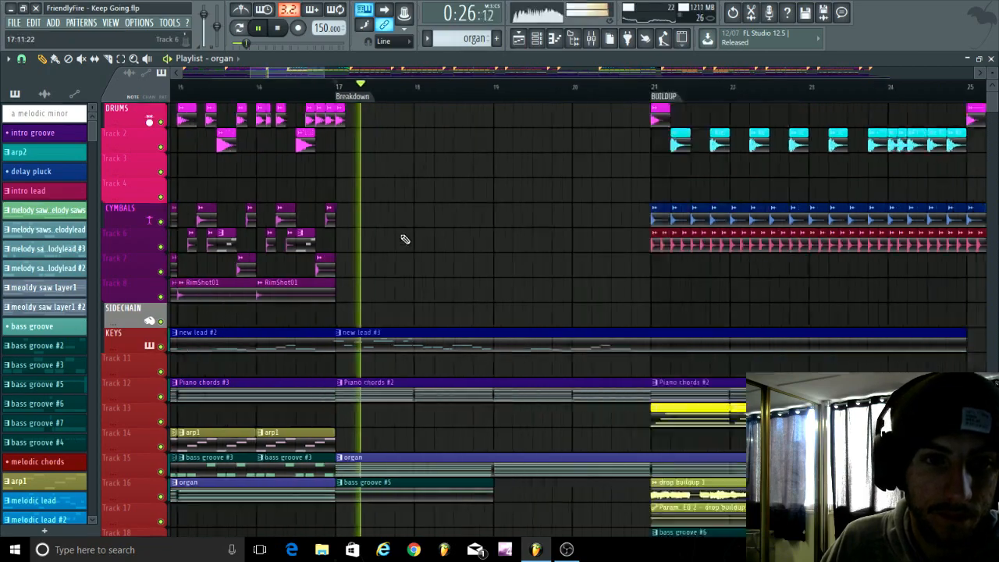
scroll(405, 239, "down", 4)
scroll(471, 303, "up", 3)
scroll(459, 343, "up", 2)
scroll(450, 369, "down", 4)
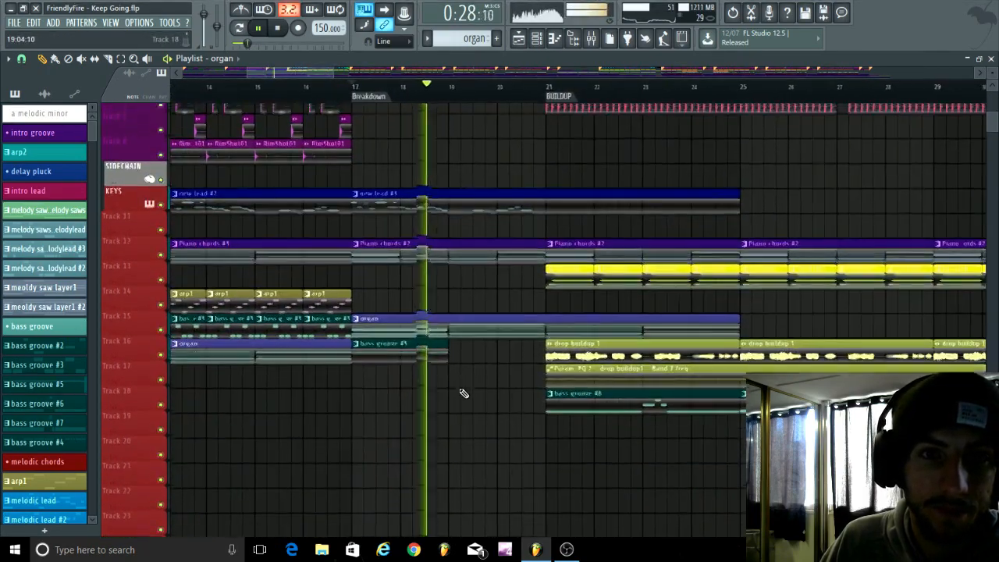
Compare the Breakdown's new lead #3, Piano chords #2, organ and bass groove #5 clips with the MAIN Melody's layers in the playlist.
scroll(441, 185, "down", 5, "alt")
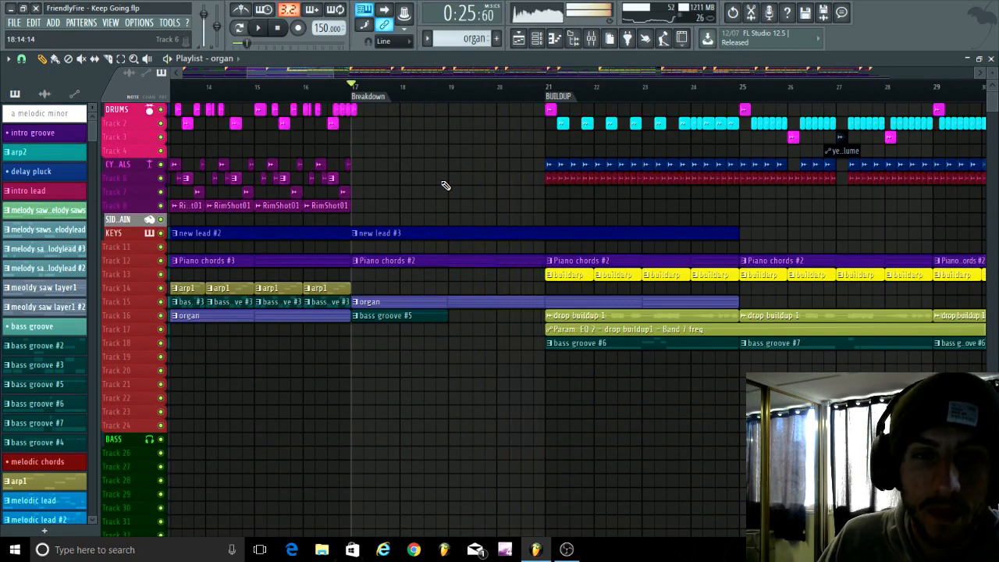
scroll(446, 367, "up", 5, "alt")
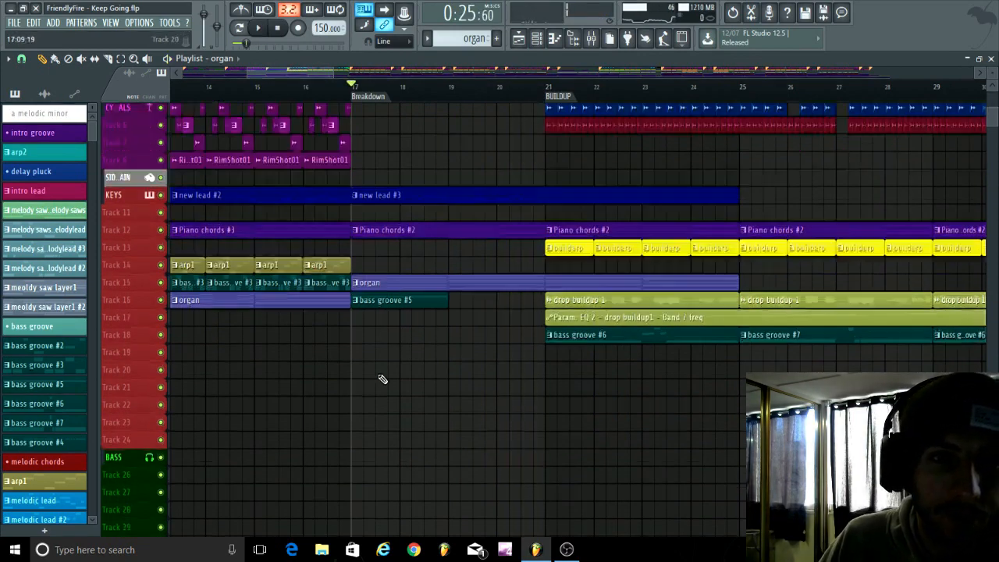
scroll(407, 270, "down", 2, "ctrl")
scroll(407, 270, "up", 2, "alt")
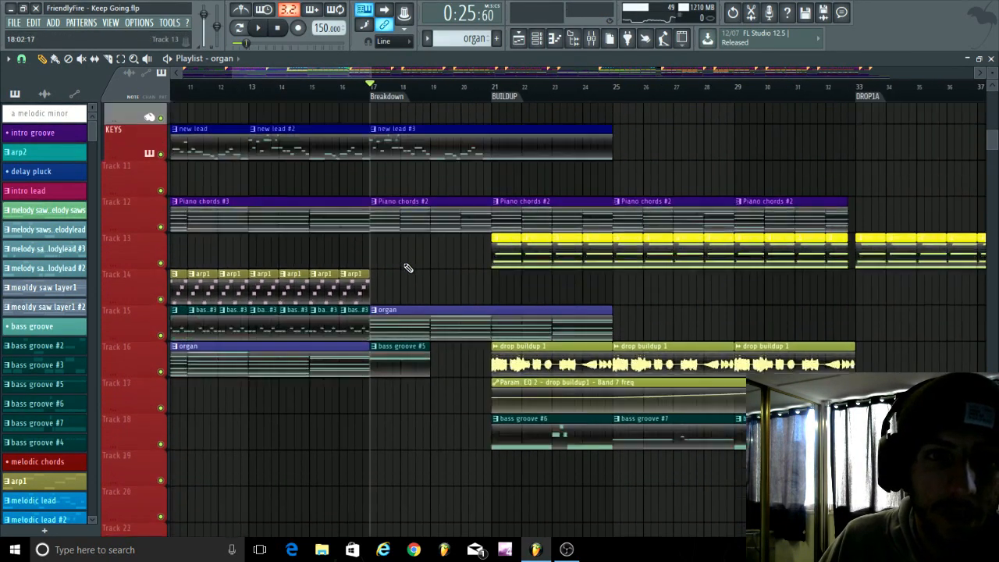
scroll(406, 268, "down", 4, "ctrl")
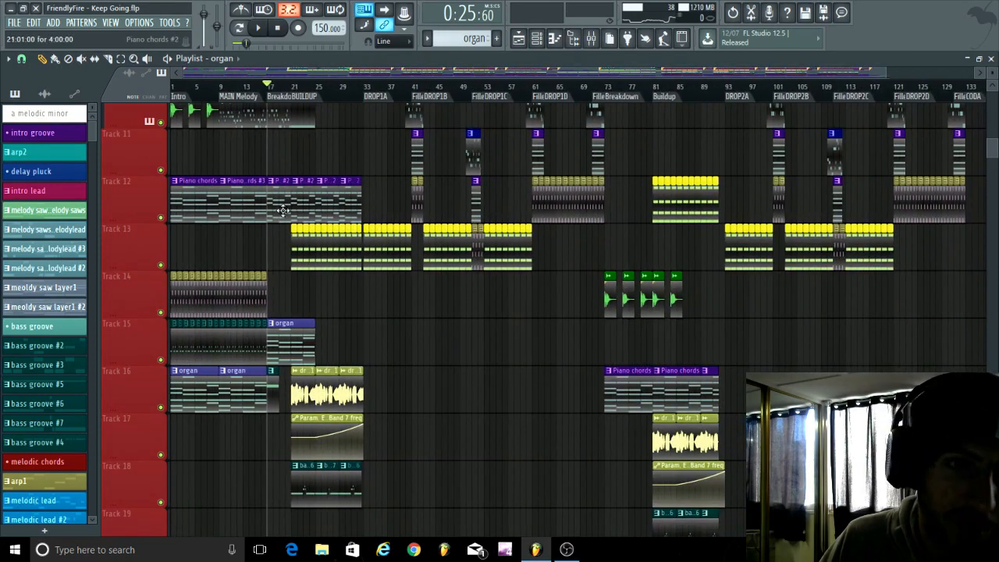
scroll(439, 319, "up", 5, "ctrl")
scroll(421, 364, "down", 2, "alt")
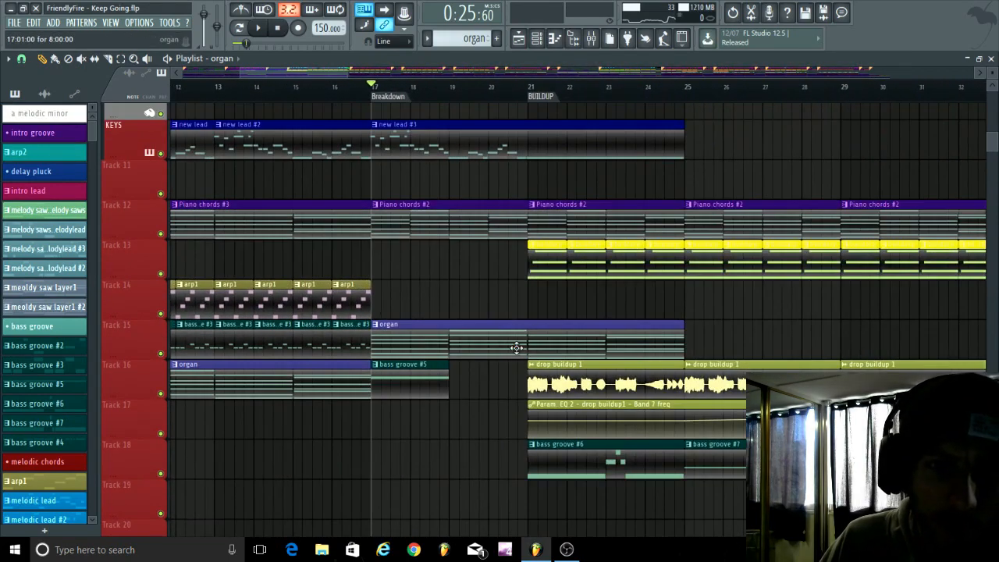
Examine the FX clips around the Breakdown and the organ's Param. EQ 2 Band 7 frequency automation on Track 46.
scroll(499, 342, "down", 2, "alt")
scroll(484, 331, "up", 2)
scroll(444, 289, "down", 8)
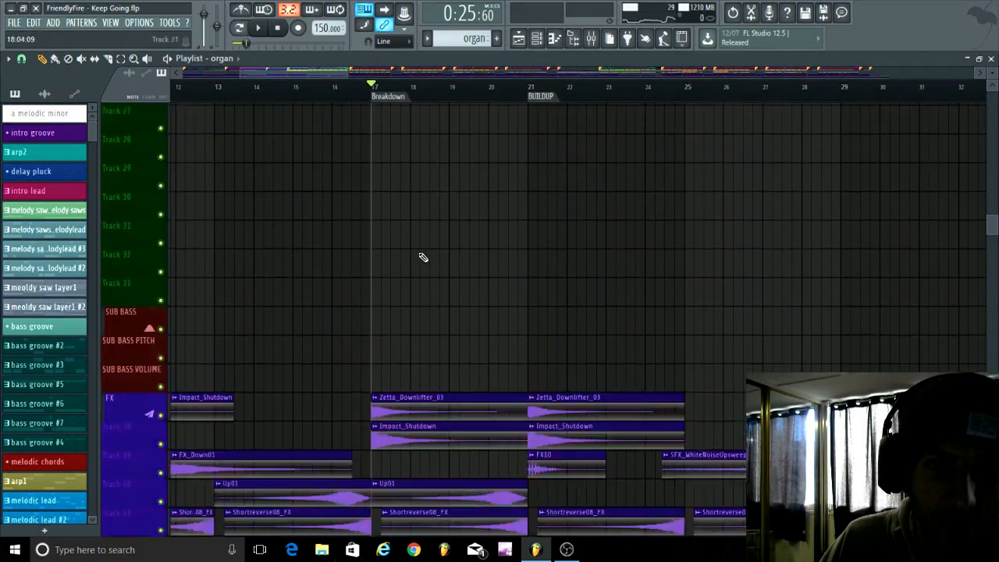
scroll(414, 327, "down", 8)
scroll(388, 283, "up", 2, "alt")
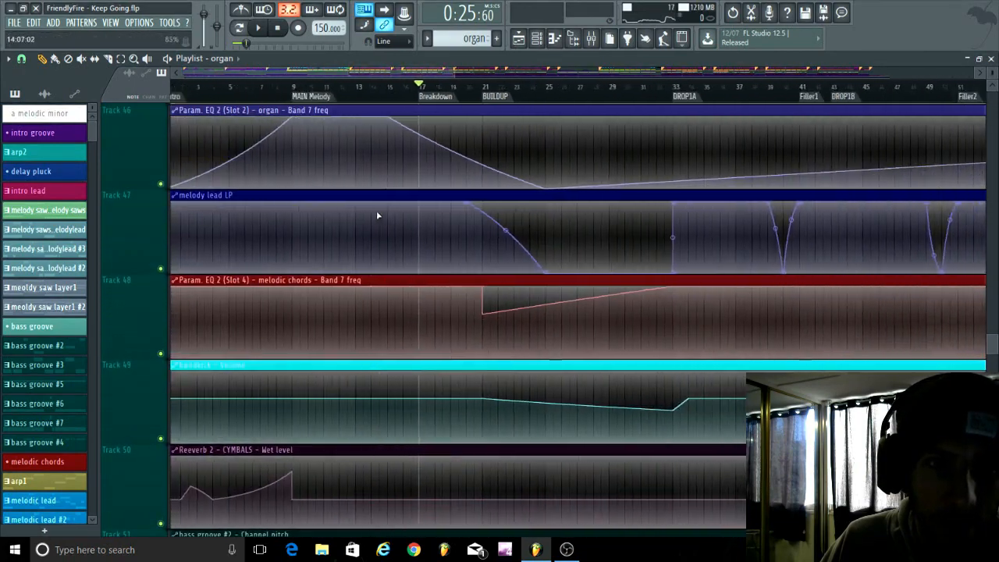
scroll(366, 234, "up", 2)
scroll(312, 281, "down", 1, "ctrl")
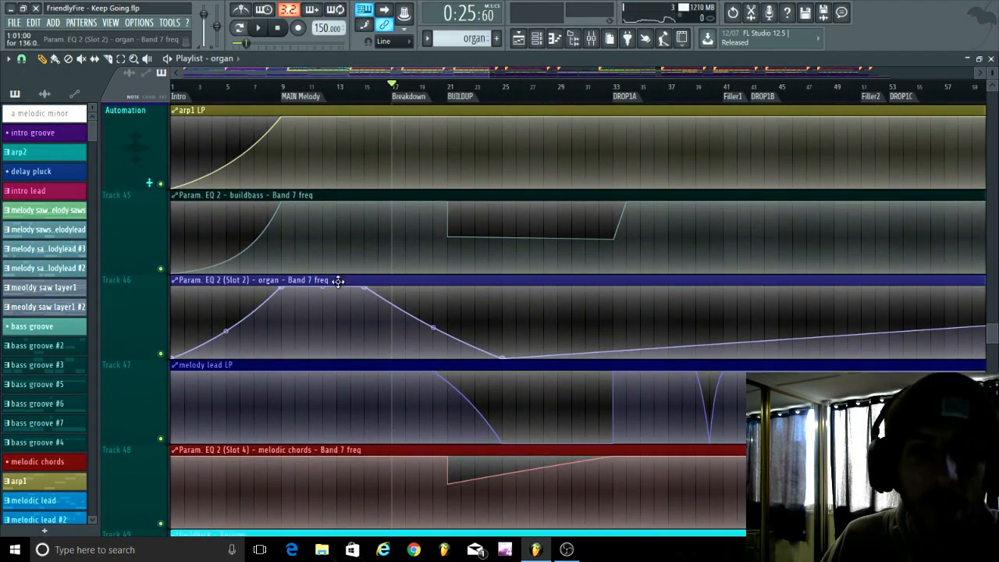
scroll(468, 320, "up", 1)
Return to the Breakdown's organ and bass groove #5 clips in the playlist, and play the start of the section.
scroll(441, 328, "down", 5, "alt")
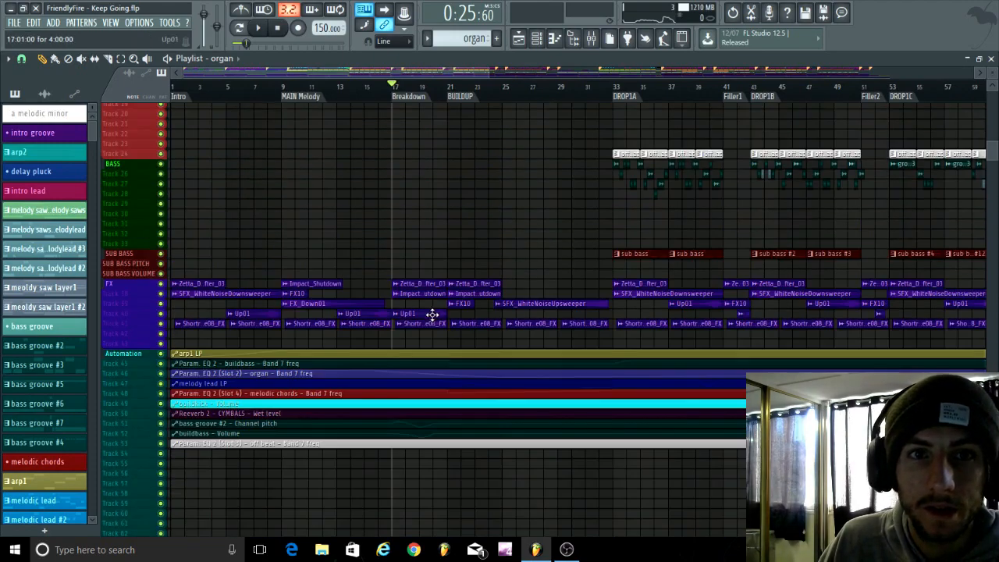
scroll(432, 314, "up", 3, "alt")
scroll(412, 341, "up", 4, "ctrl")
scroll(414, 340, "up", 2, "alt")
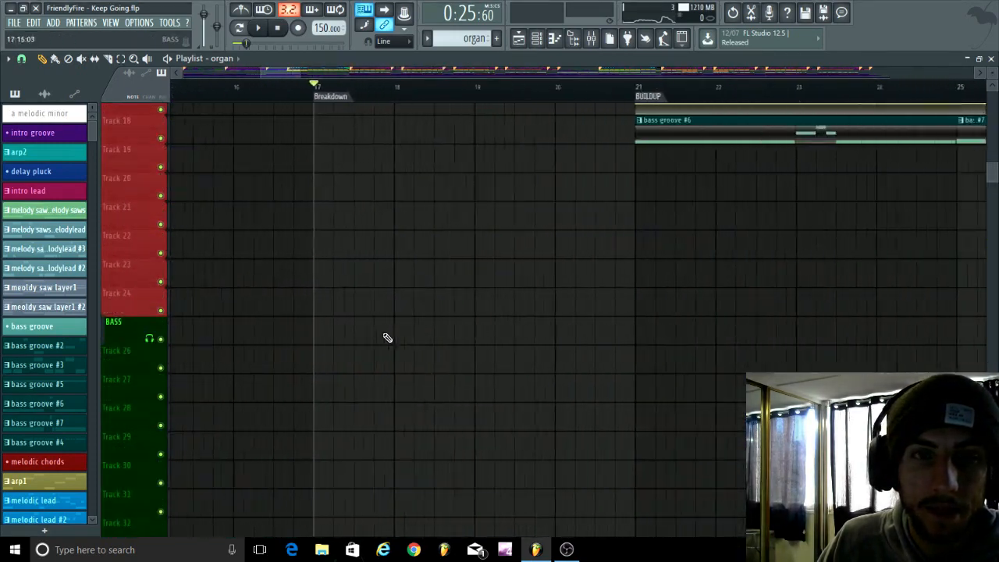
scroll(378, 347, "up", 3)
scroll(375, 350, "up", 1, "ctrl")
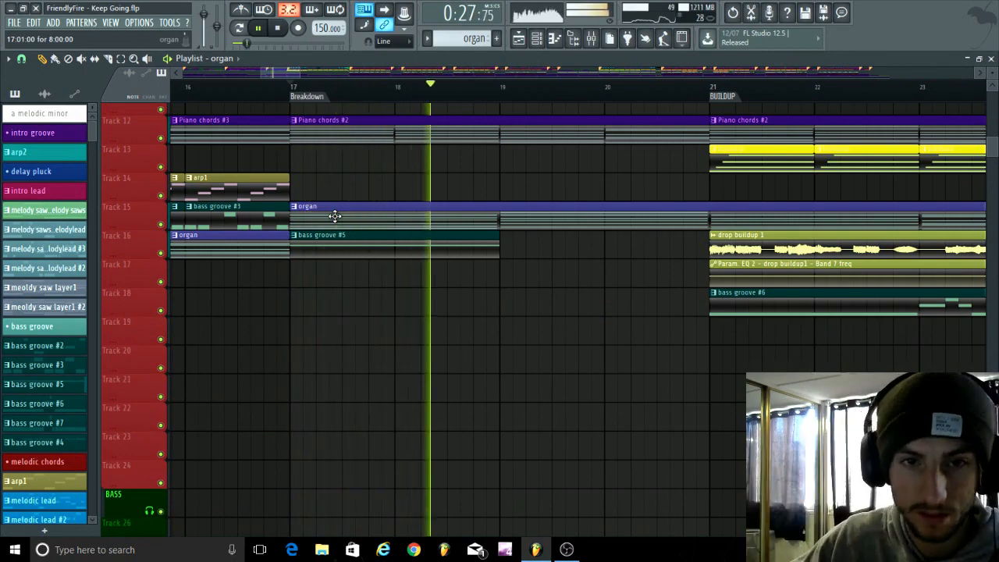
key("space")
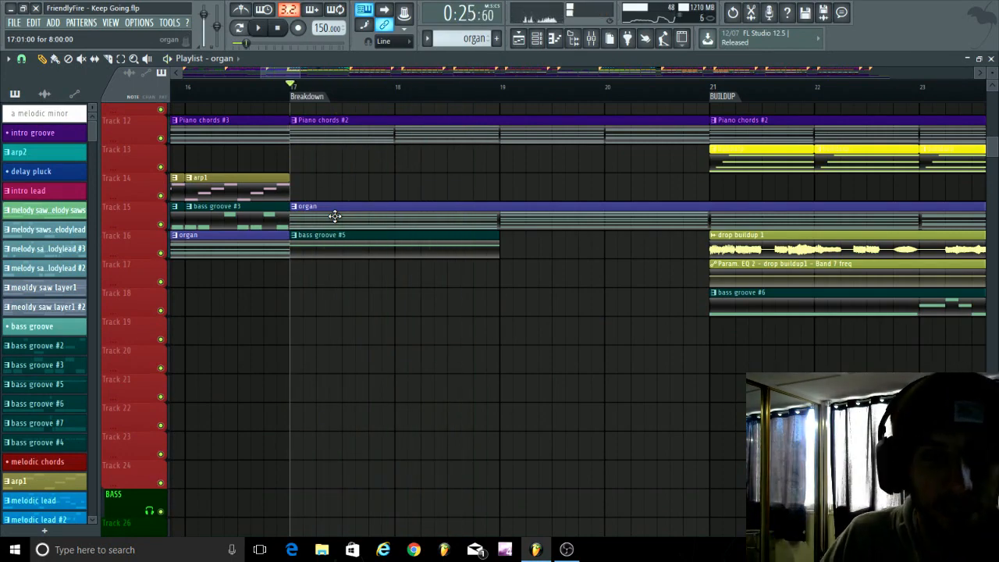
Examine the BUILDUP's layers in the playlist, including the drop buildup 1 clips, their EQ automation and the bass groove clips.
scroll(319, 299, "down", 5, "ctrl")
scroll(572, 391, "down", 5, "alt")
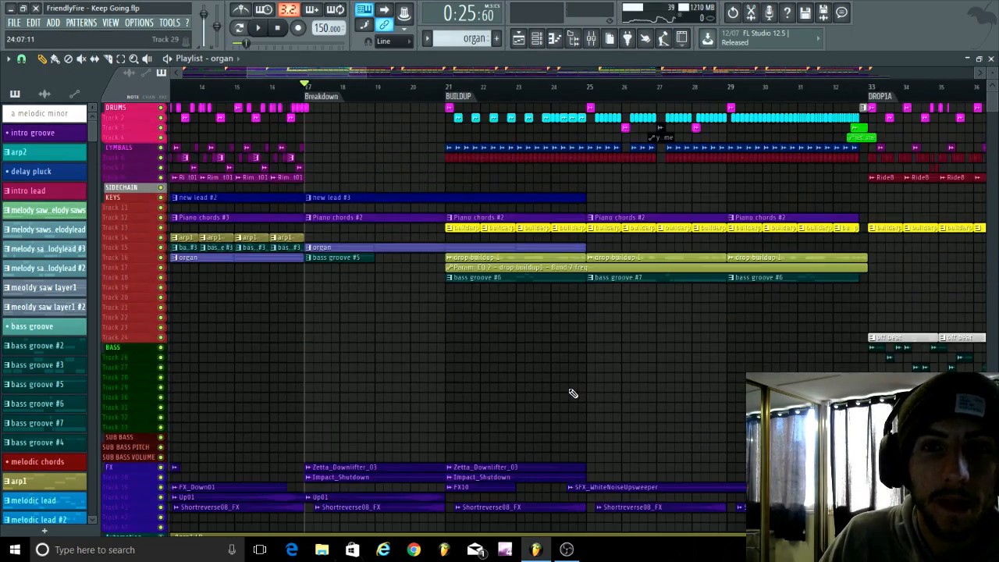
scroll(573, 393, "up", 4, "ctrl")
scroll(339, 376, "down", 5, "ctrl")
scroll(339, 372, "up", 4, "alt")
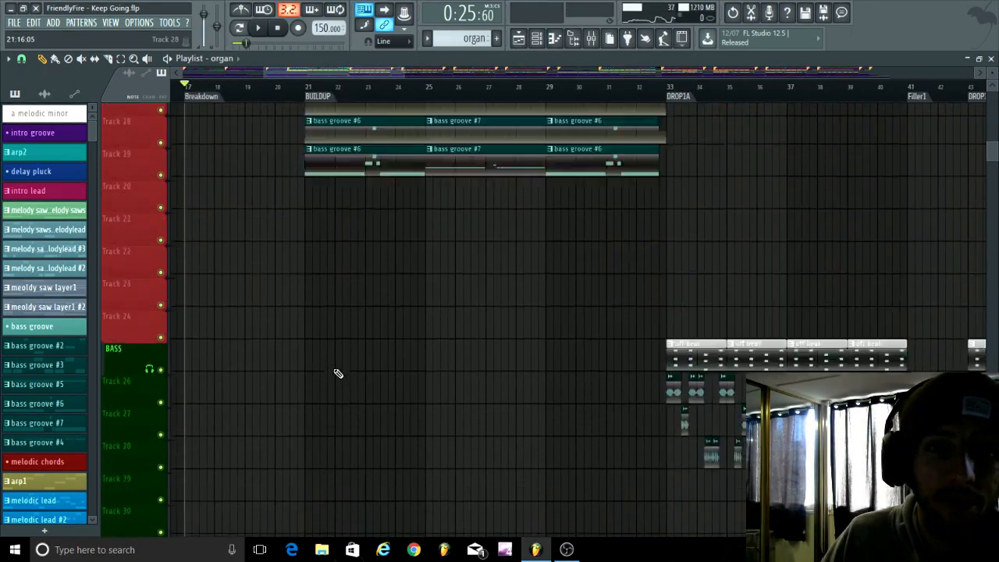
scroll(338, 373, "down", 5, "alt")
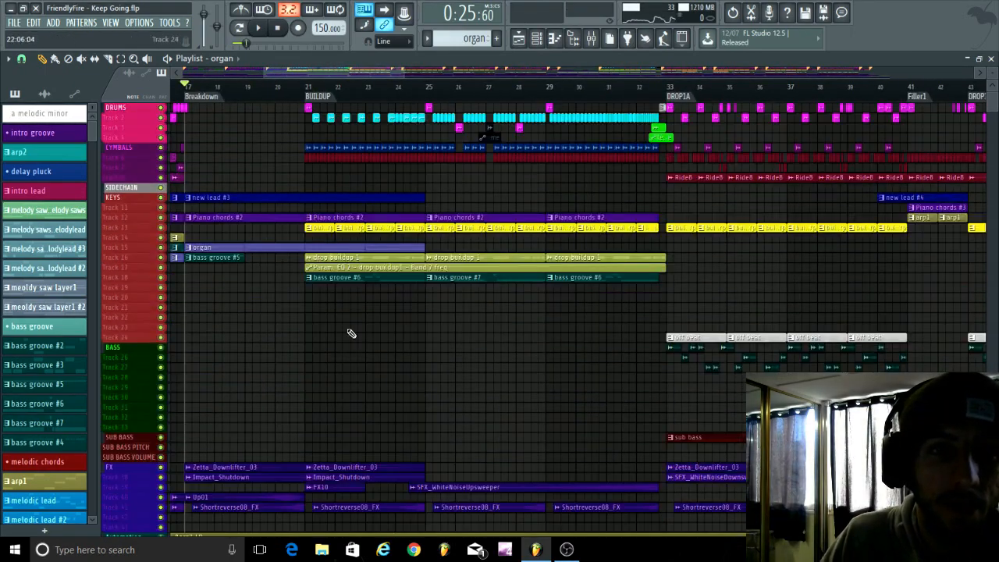
scroll(361, 312, "up", 5, "alt")
scroll(321, 355, "up", 2, "ctrl")
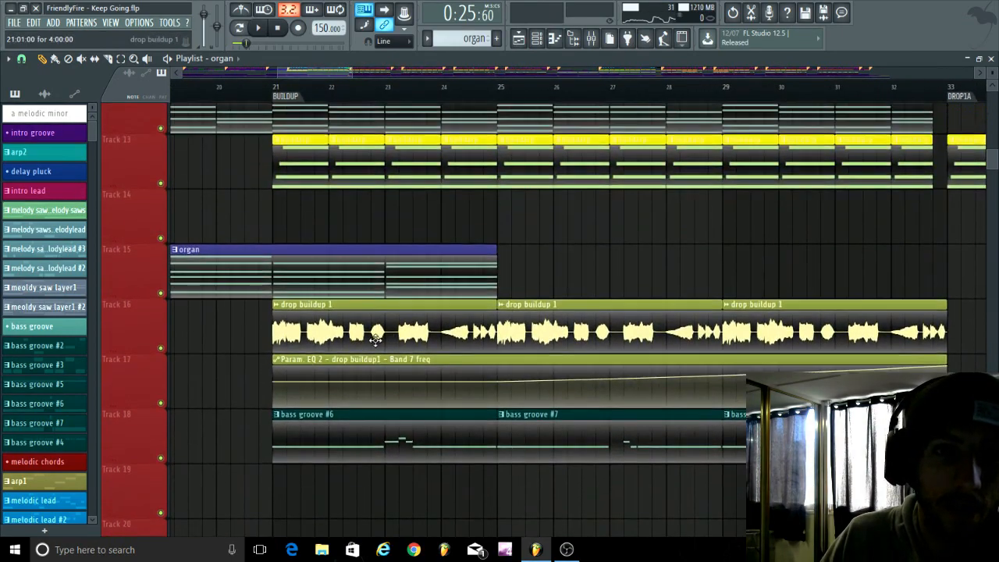
scroll(359, 328, "down", 2, "ctrl")
scroll(382, 258, "down", 3)
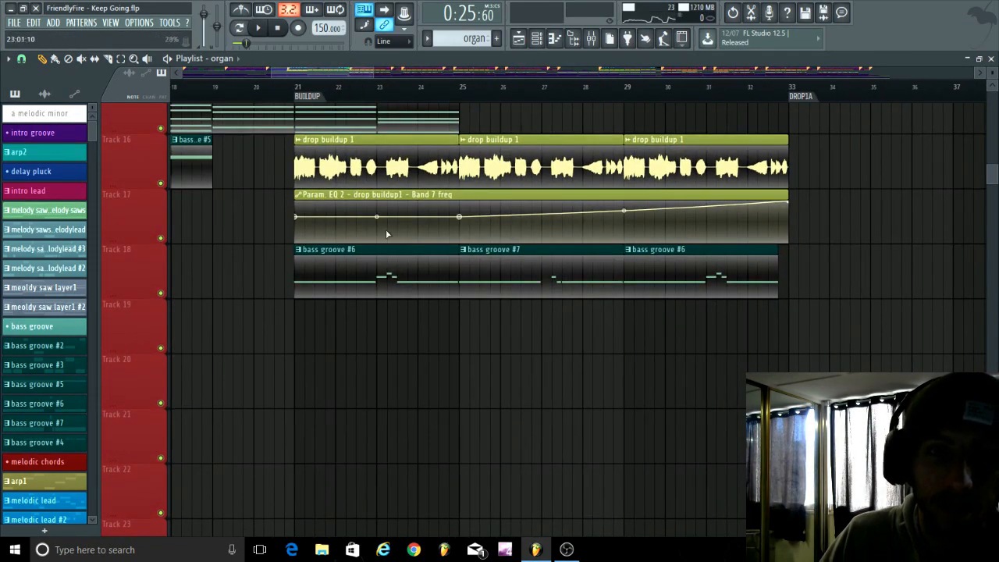
Set the playback position at the start of the BUILDUP, examine its layers leading up to DROP1A, and play the section.
scroll(616, 355, "down", 5, "alt")
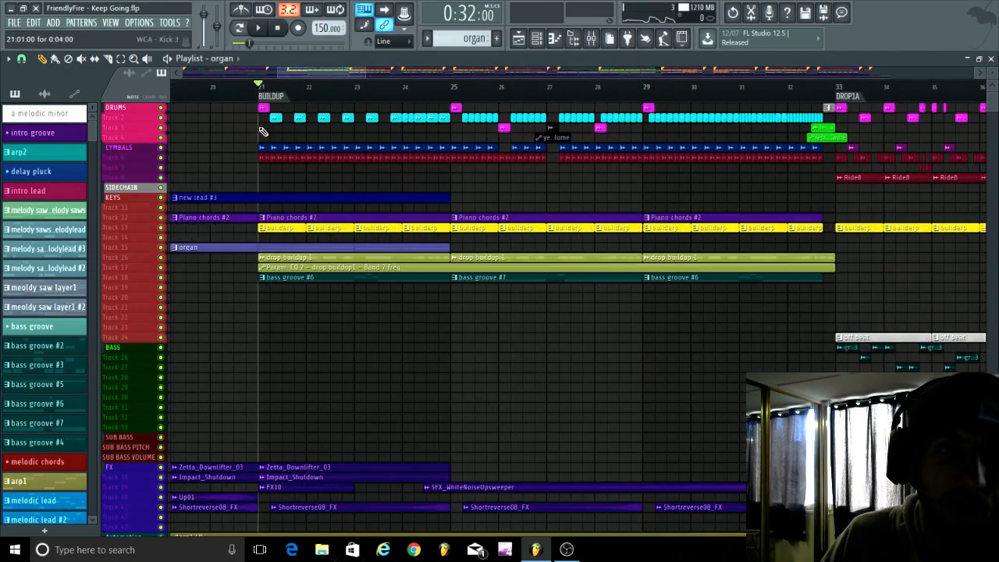
scroll(245, 338, "up", 2, "ctrl")
scroll(341, 356, "up", 5, "alt")
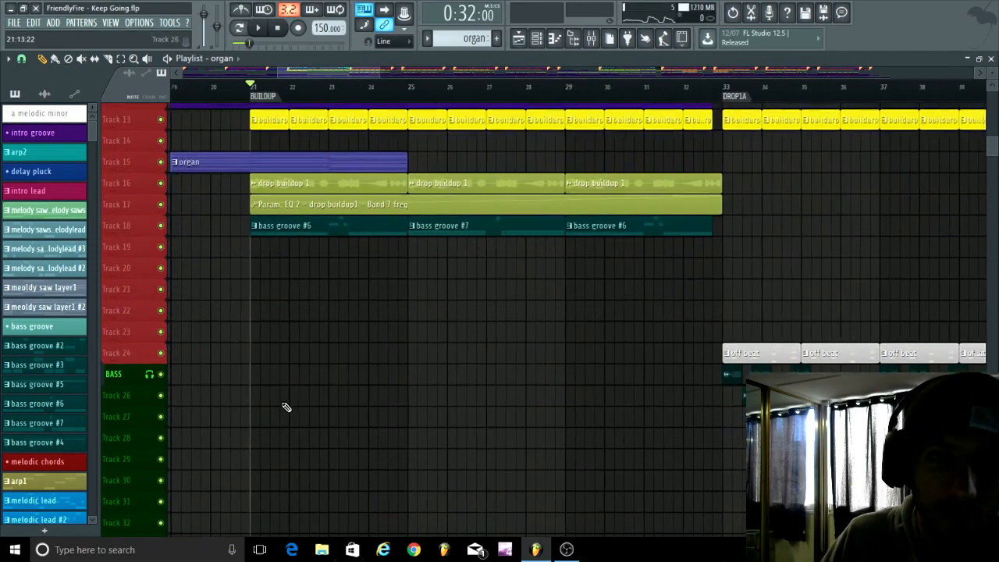
scroll(292, 408, "down", 1, "ctrl")
scroll(309, 453, "up", 3, "ctrl")
scroll(238, 414, "down", 3, "ctrl")
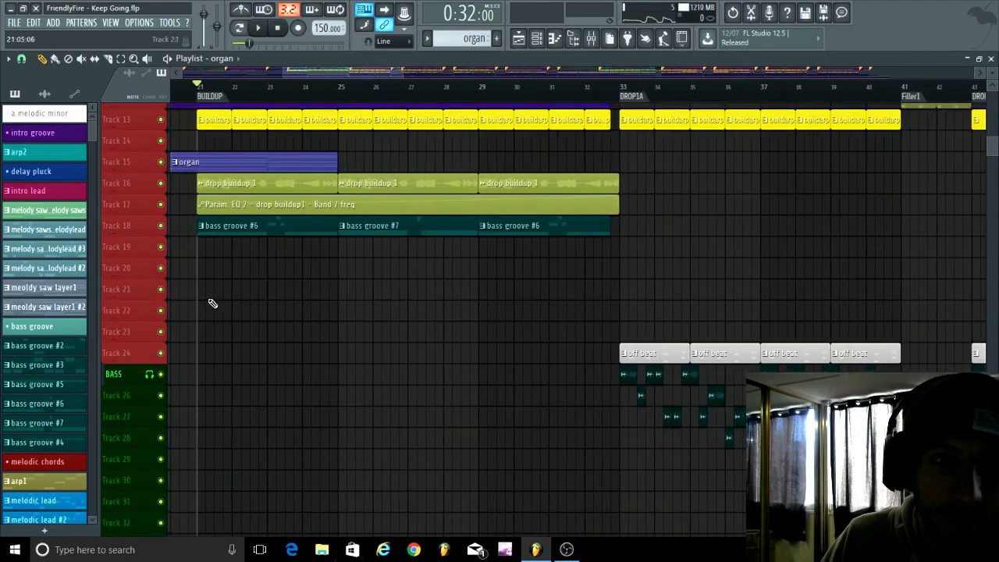
scroll(212, 302, "up", 2, "ctrl")
scroll(405, 287, "down", 1, "ctrl")
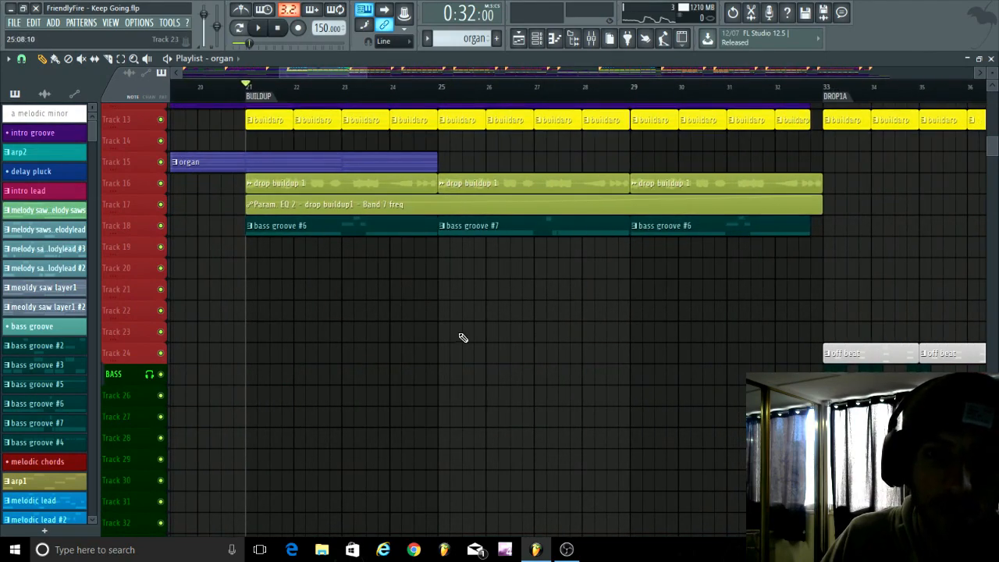
scroll(330, 373, "down", 4, "alt")
scroll(281, 328, "down", 2, "ctrl")
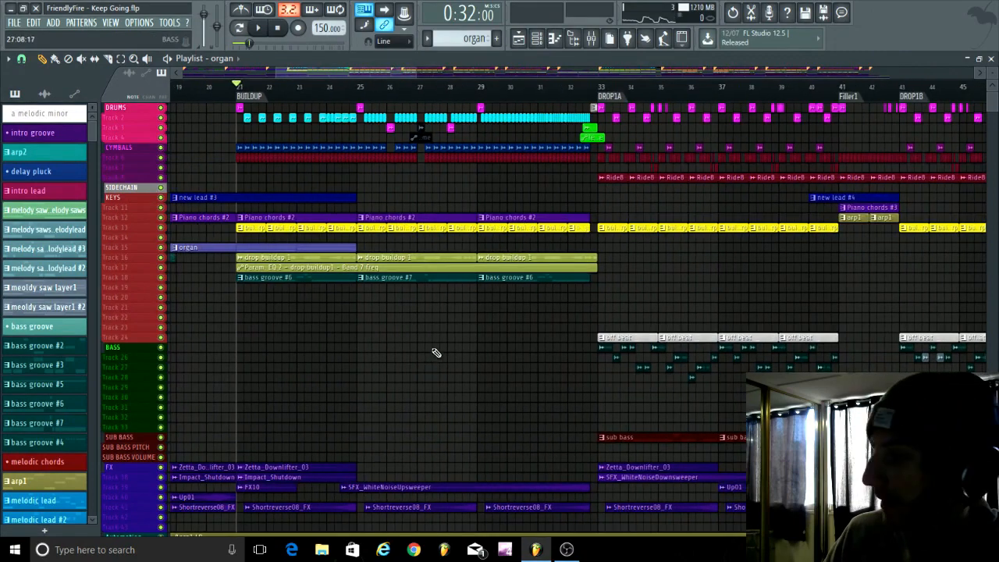
key("space")
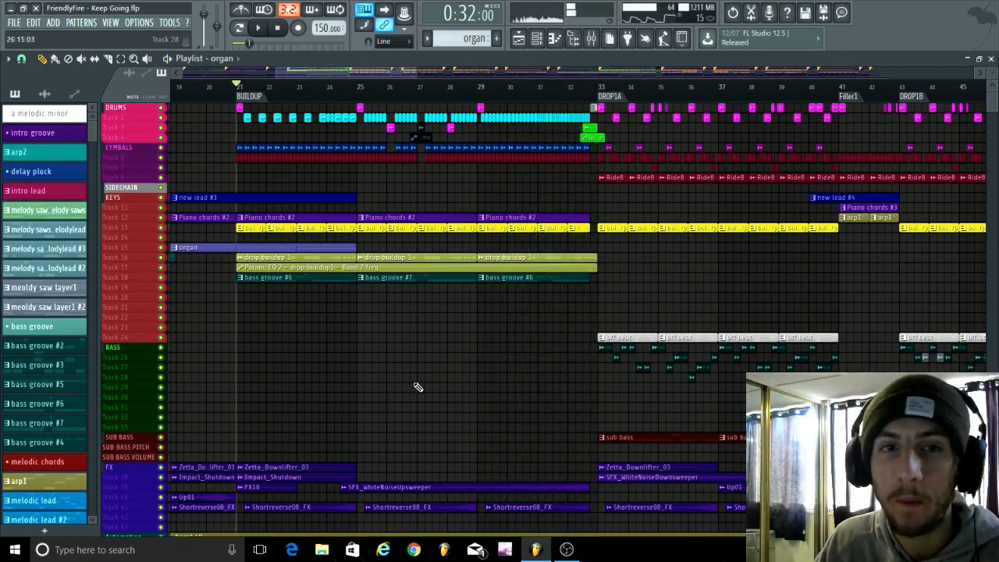
Compare the BUILDUP's Piano chords #2 clips on Track 12 with the Intro and MAIN Melody chords and the Track 13 arp clips.
scroll(184, 389, "up", 5)
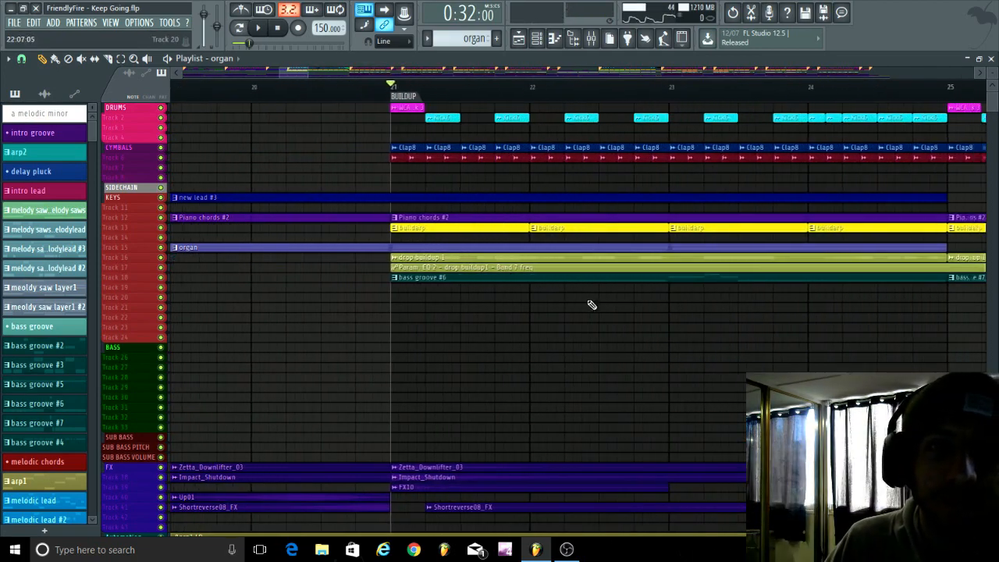
scroll(474, 346, "up", 2)
scroll(283, 359, "up", 3)
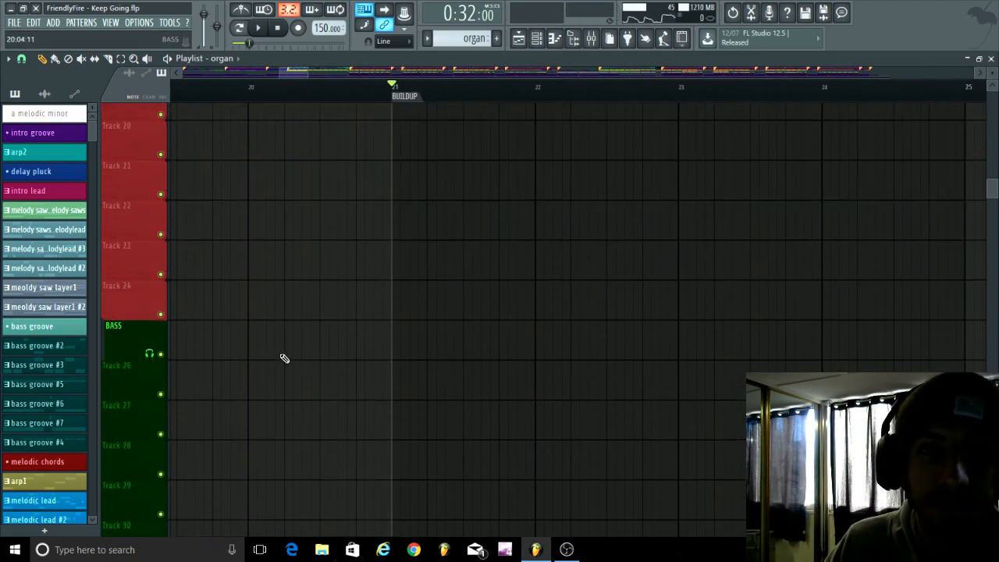
scroll(295, 349, "up", 5)
scroll(291, 352, "down", 5)
scroll(391, 304, "up", 3)
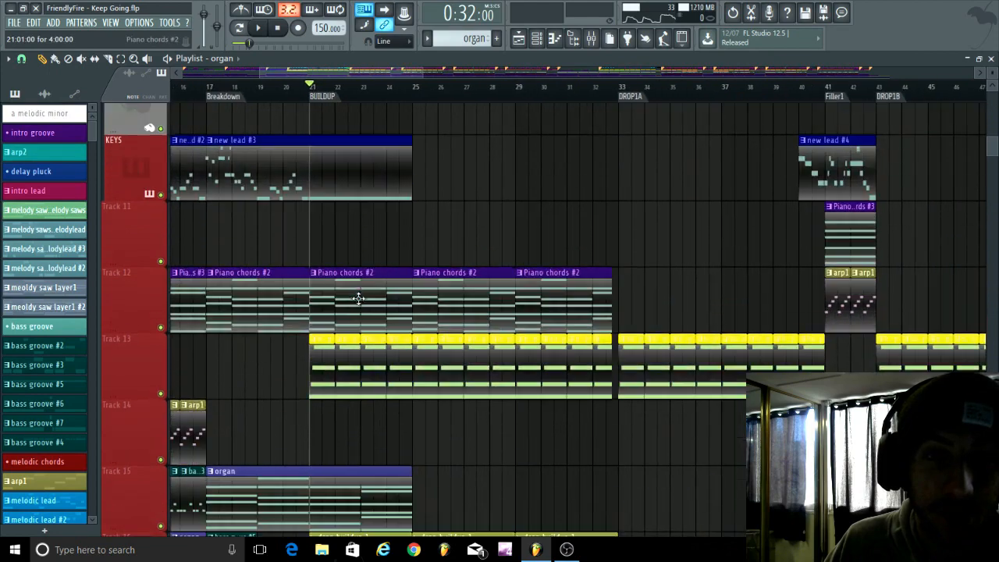
scroll(385, 291, "down", 6)
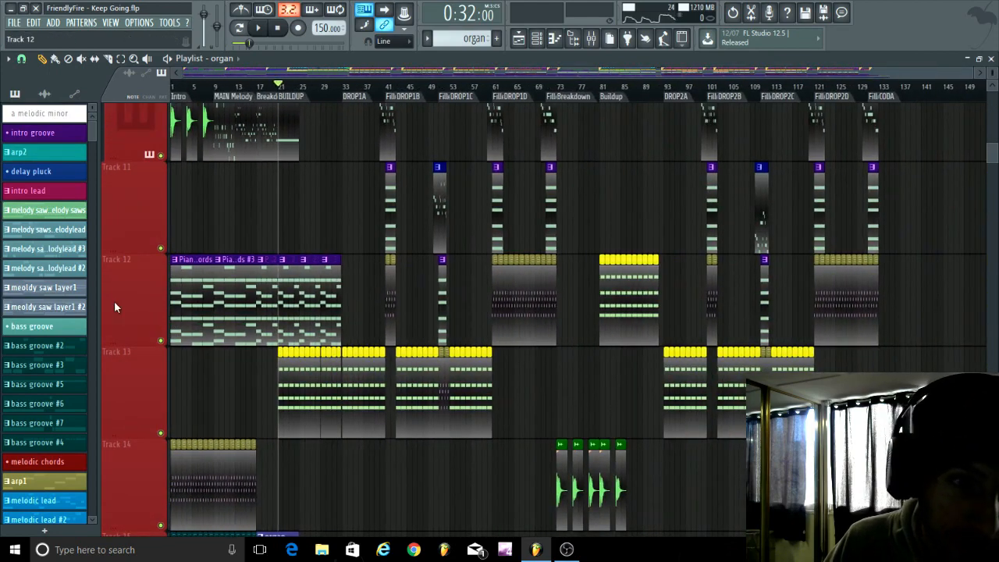
scroll(419, 306, "up", 4)
scroll(371, 333, "up", 3)
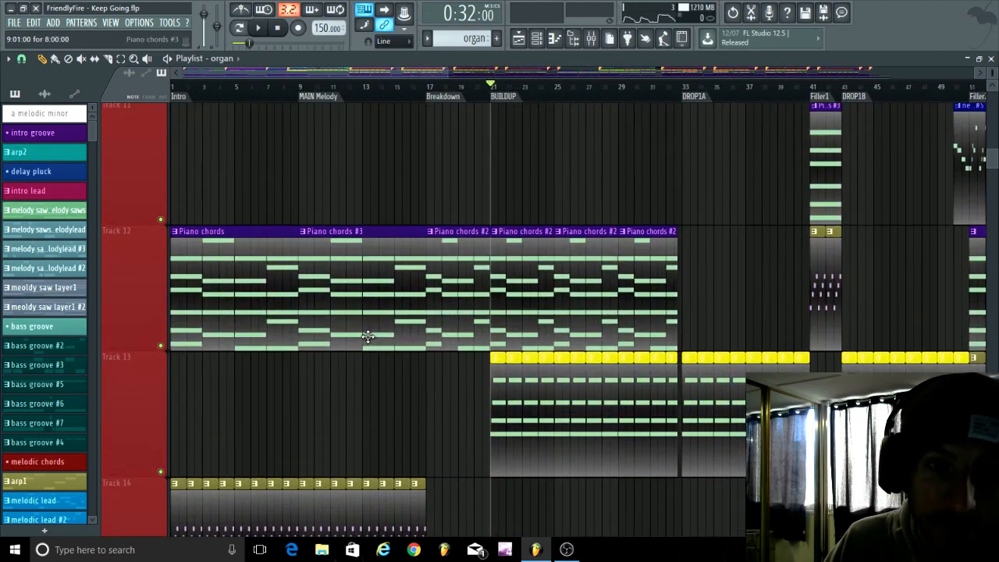
scroll(523, 292, "down", 2)
scroll(422, 292, "up", 4)
scroll(345, 295, "up", 3)
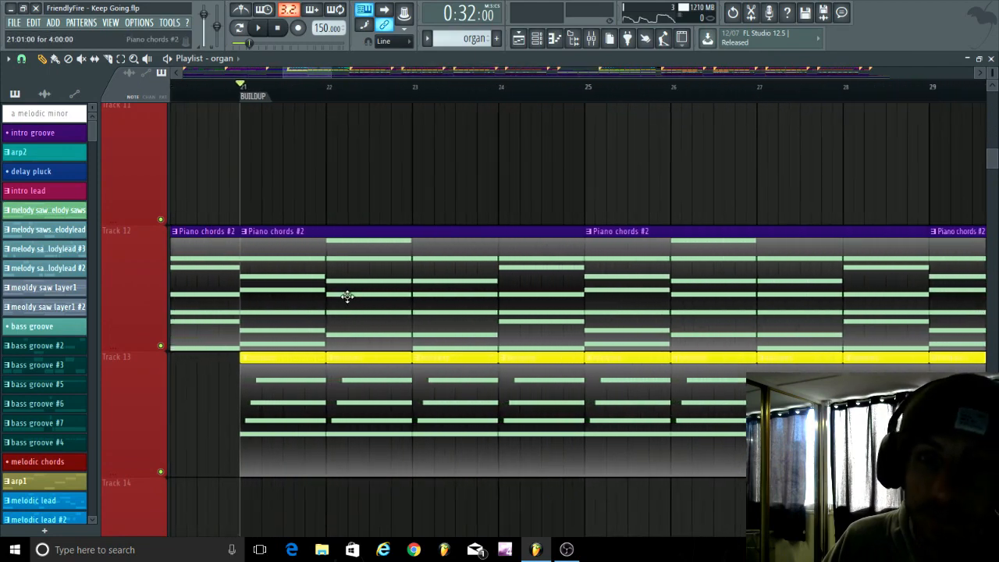
Examine the BUILDUP's cymbal tracks and the held note of the new lead #3 clip, and play from the BUILDUP marker.
scroll(347, 296, "up", 6)
scroll(348, 296, "down", 2)
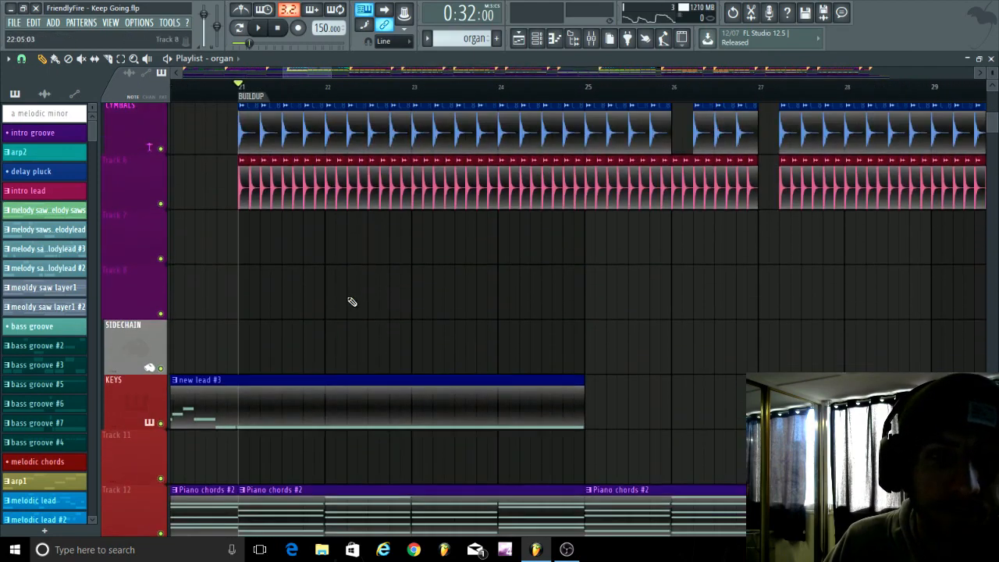
scroll(351, 302, "down", 2)
scroll(308, 352, "down", 3)
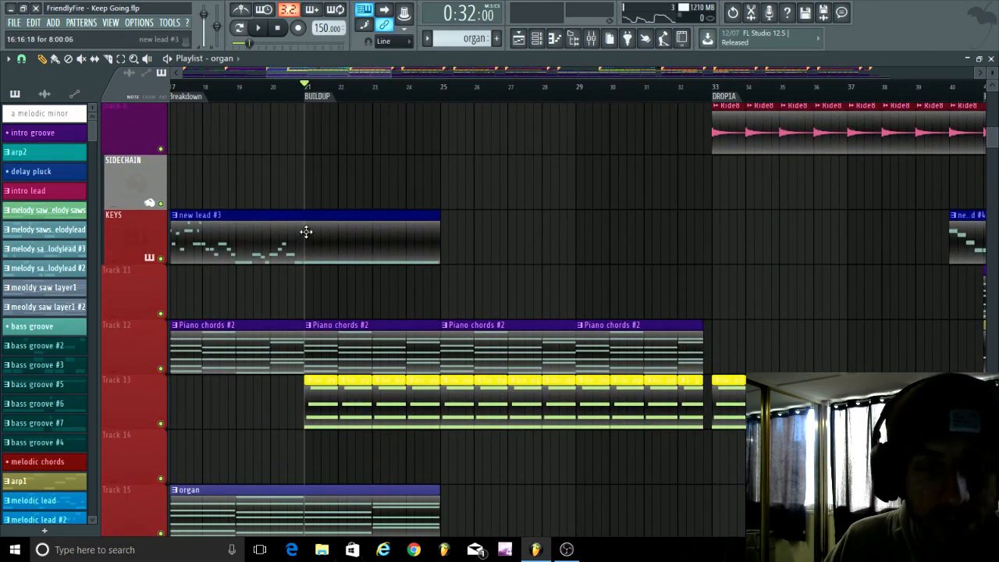
key("space")
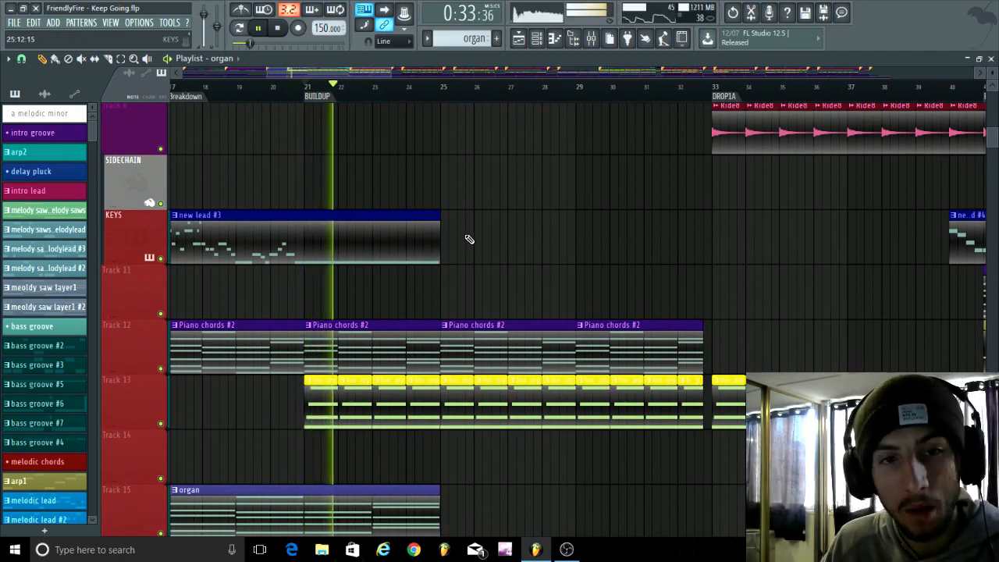
Examine the organ, melody lead LP and melodic chords automation clips during BUILDUP playback, and stop playback.
scroll(463, 218, "down", 10)
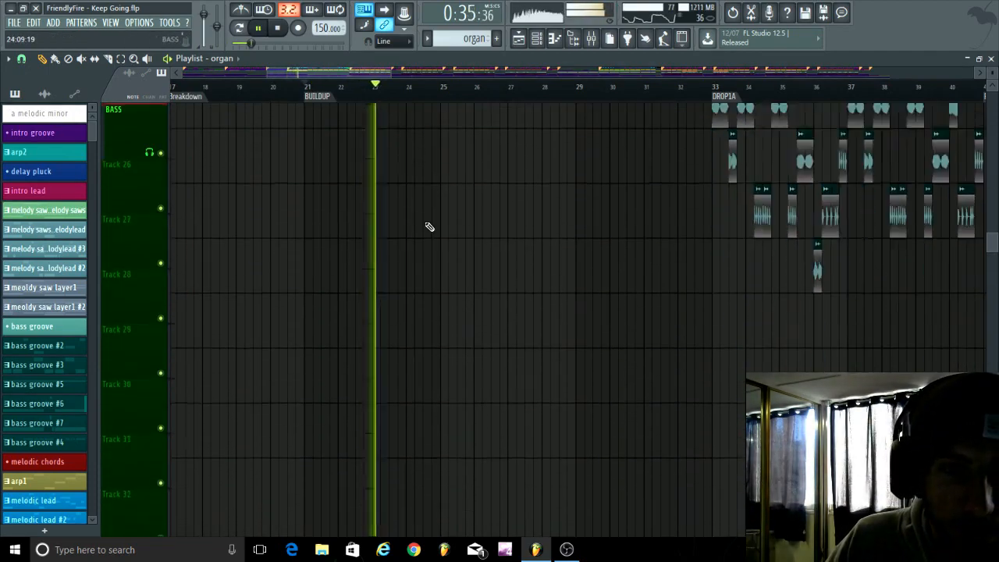
scroll(394, 234, "down", 10)
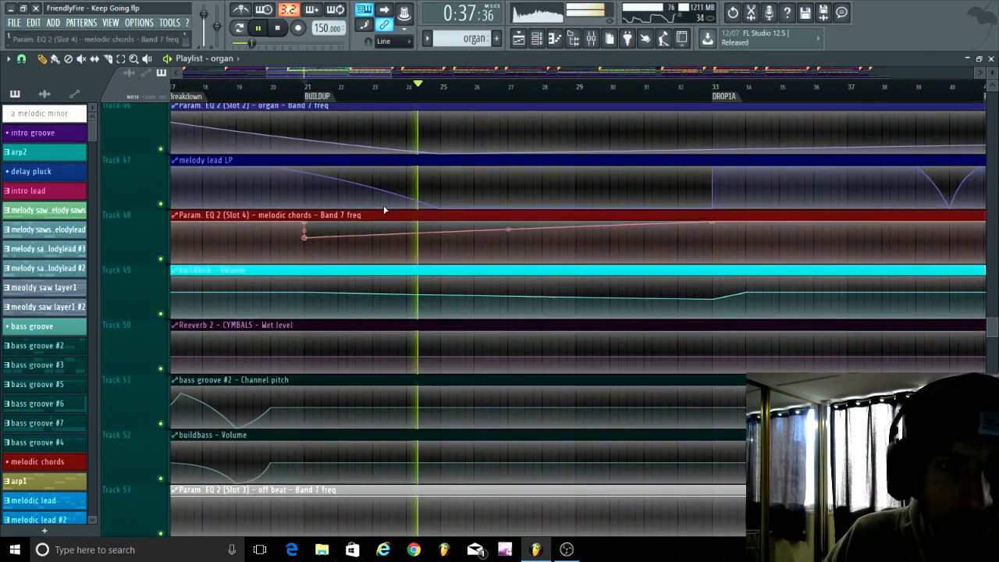
scroll(361, 196, "up", 10)
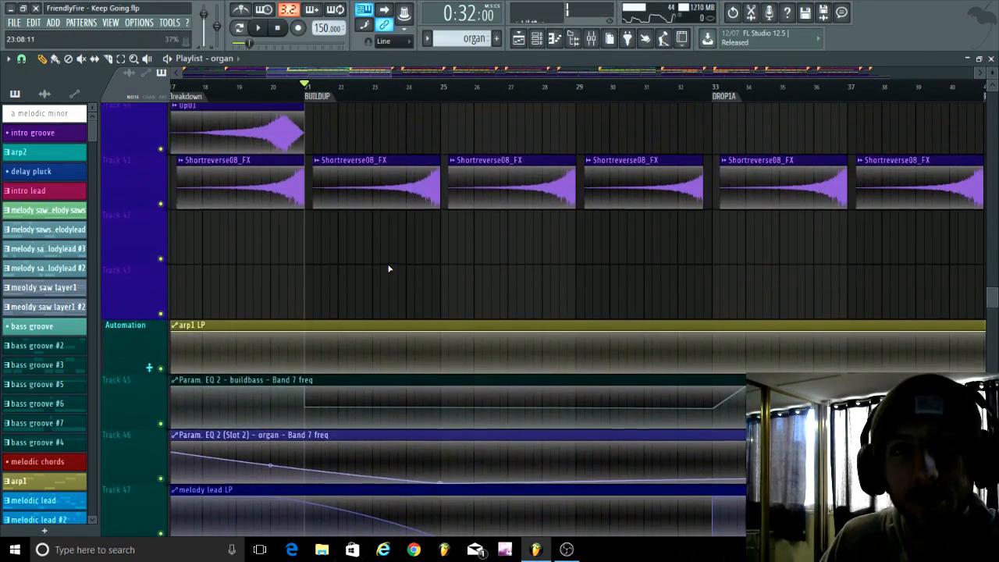
Examine the BUILDUP's kick clips on the DRUMS tracks together with the clap and hi-hat clips on the CYMBALS tracks.
scroll(374, 281, "up", 10)
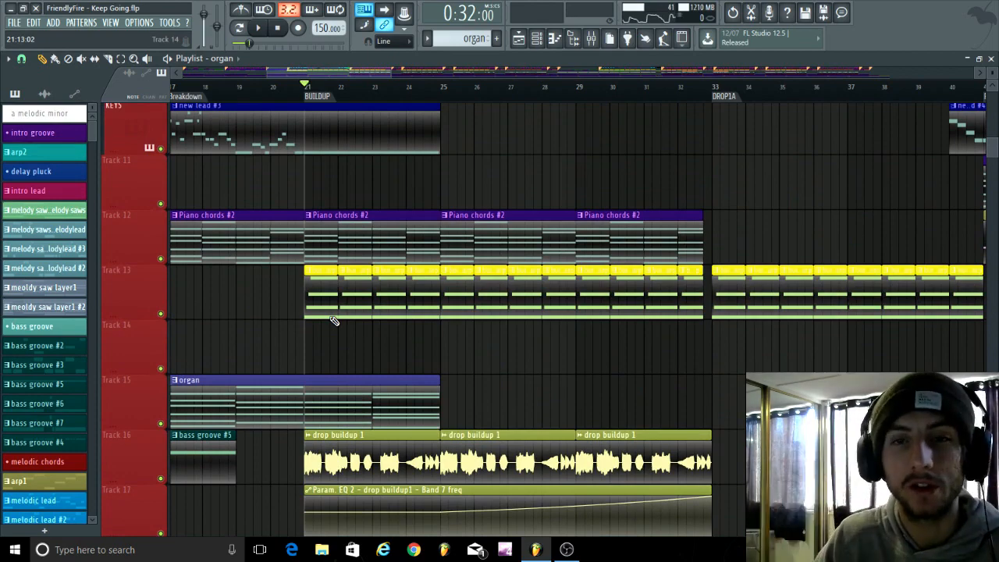
scroll(331, 318, "up", 9)
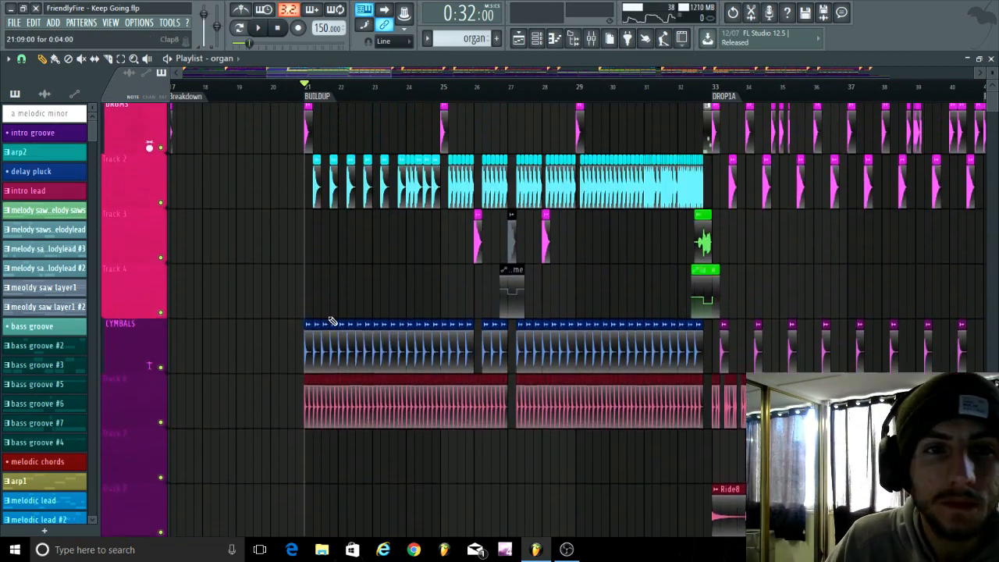
scroll(347, 316, "down", 3)
scroll(318, 242, "up", 4)
scroll(296, 183, "up", 3)
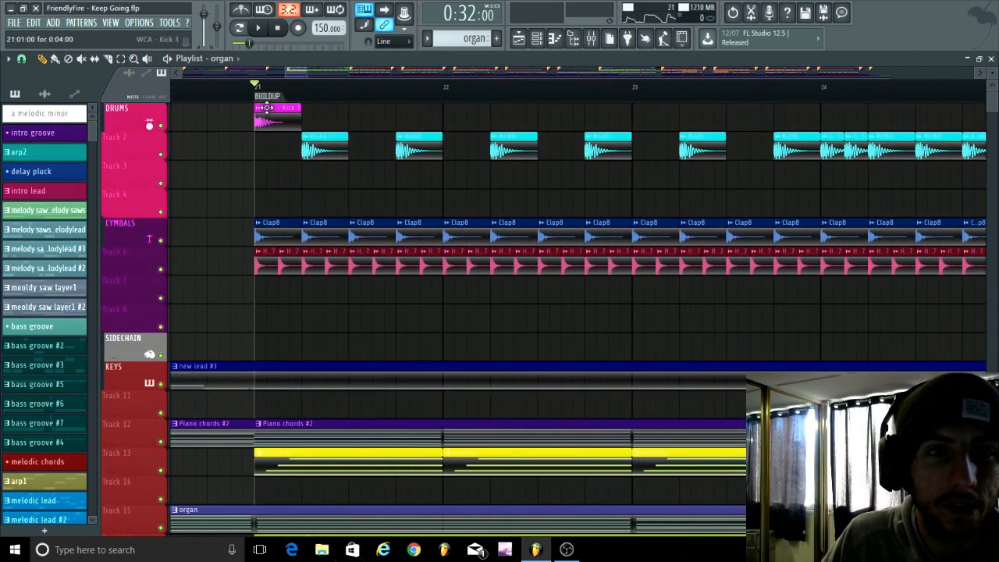
scroll(269, 154, "down", 3)
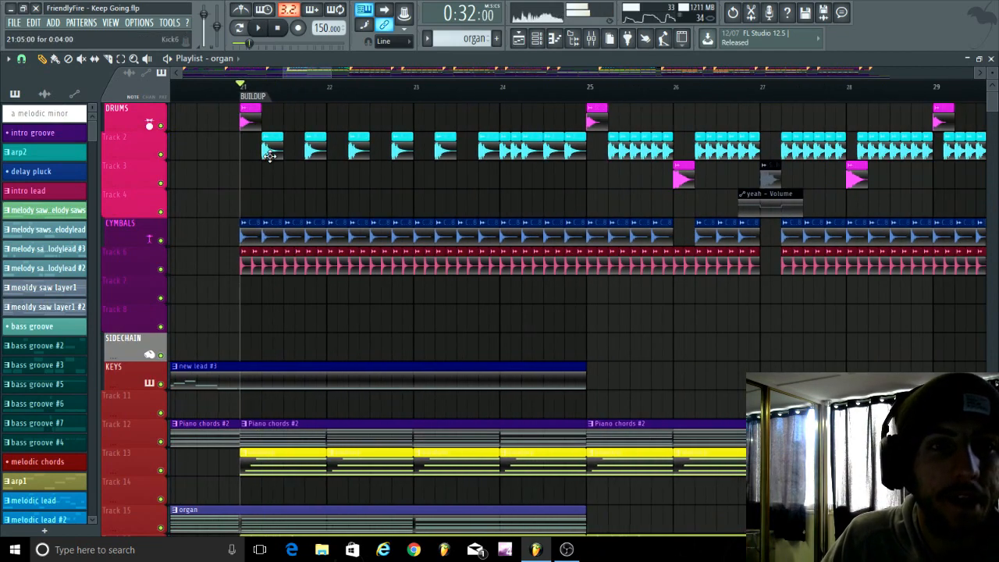
scroll(277, 148, "down", 4)
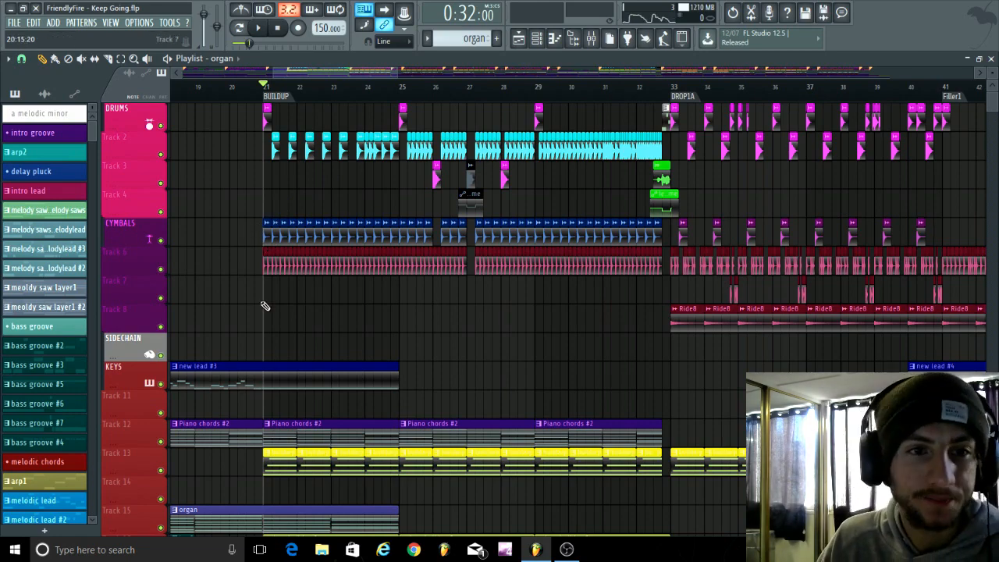
Solo the CYMBALS track with the Clap8 clips, play it from the BUILDUP marker, stop playback and unsolo it.
scroll(265, 306, "up", 5)
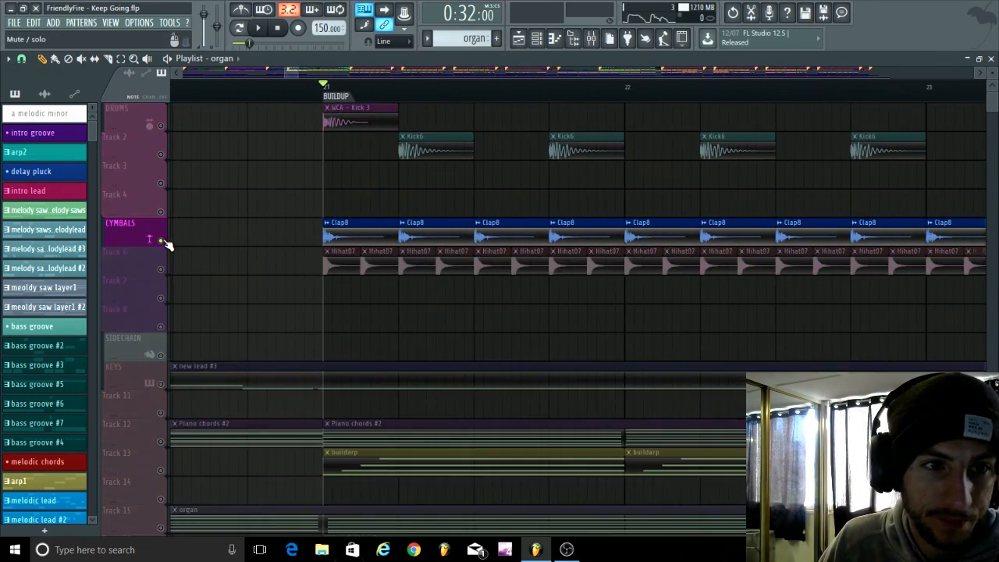
key("space")
scroll(166, 247, "down", 3)
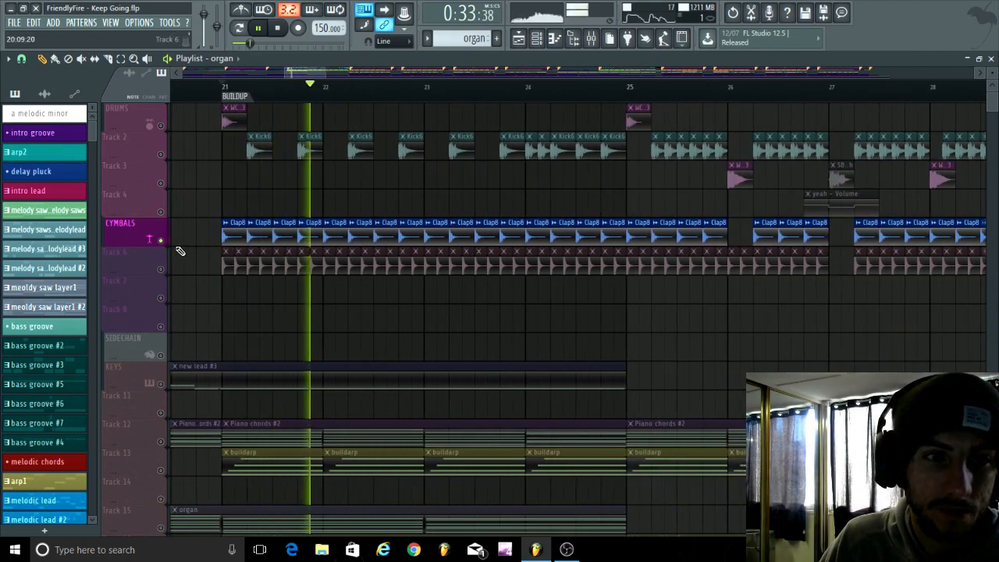
key("space")
right_click(163, 243)
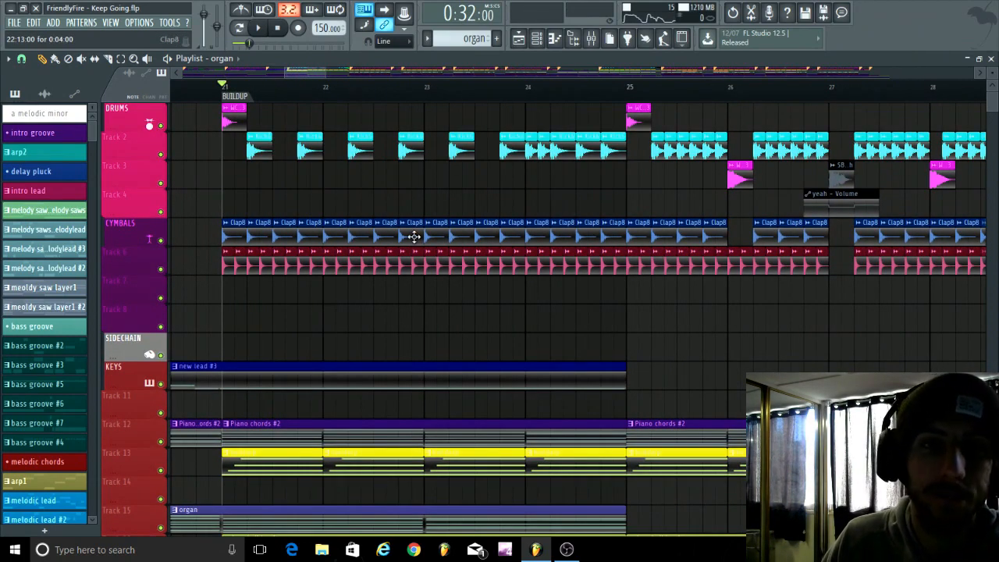
scroll(374, 306, "down", 3)
right_click(161, 243)
right_click(161, 242)
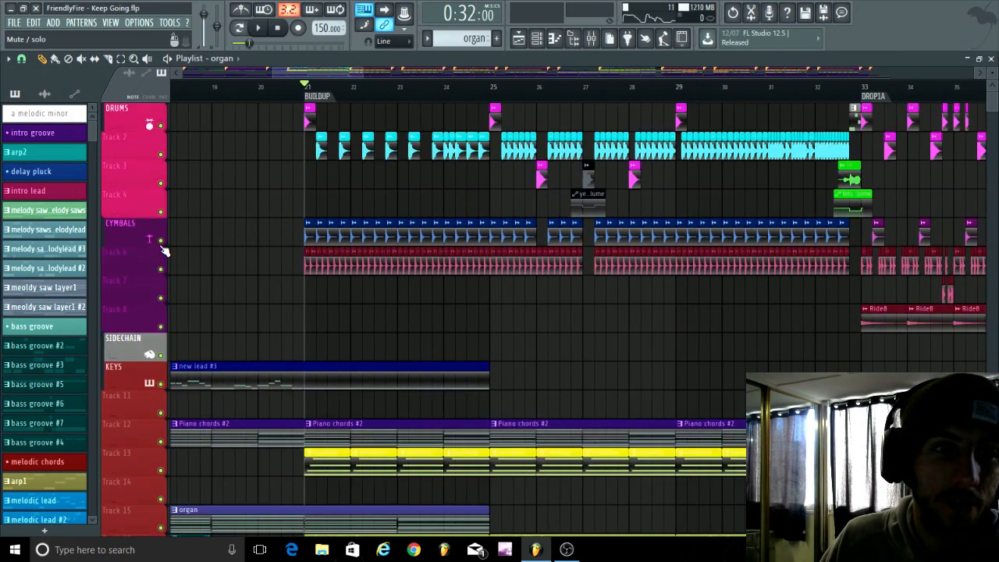
Mute the CYMBALS clap track, play the BUILDUP without it, and stop playback.
left_click(161, 240)
key("space")
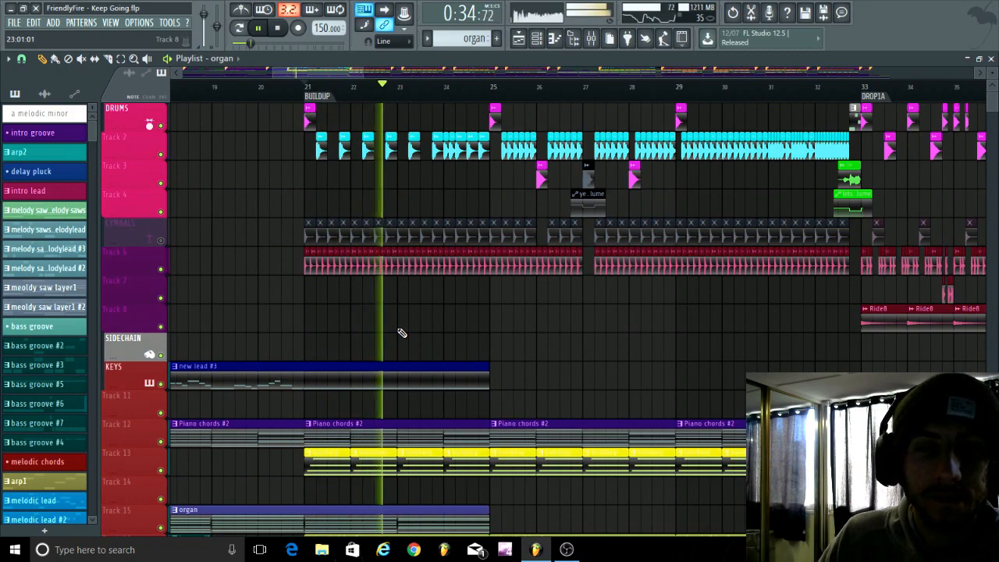
scroll(406, 332, "down", 2)
scroll(328, 329, "up", 1)
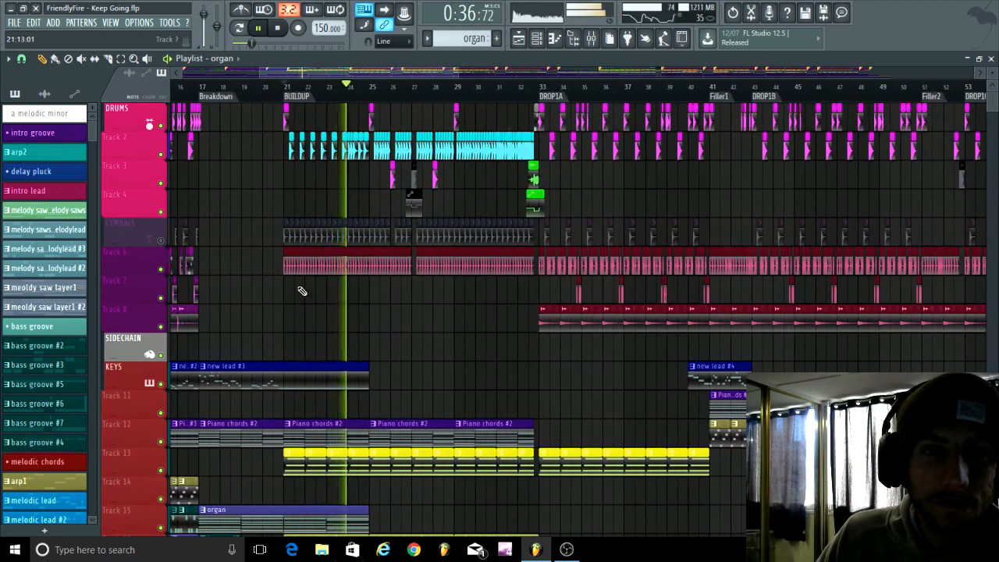
key("space")
Unmute the CYMBALS clap track and play the start of the BUILDUP with the claps for comparison.
right_click(161, 241)
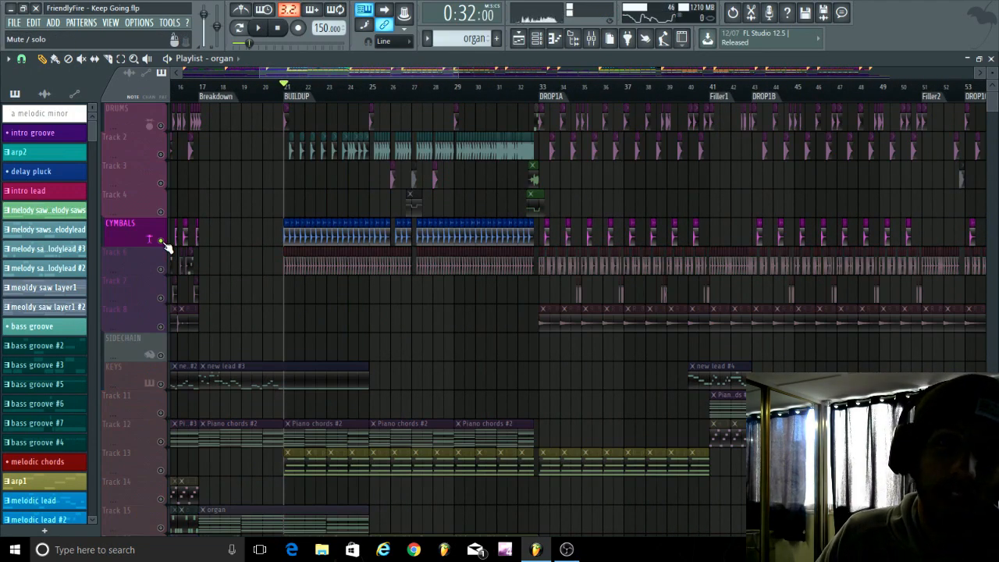
right_click(161, 241)
key("space")
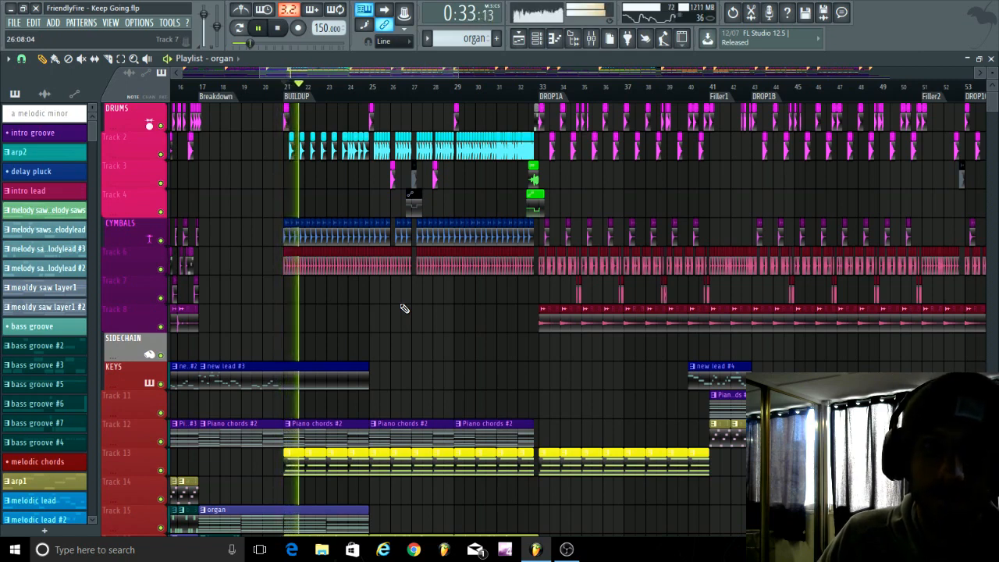
key("space")
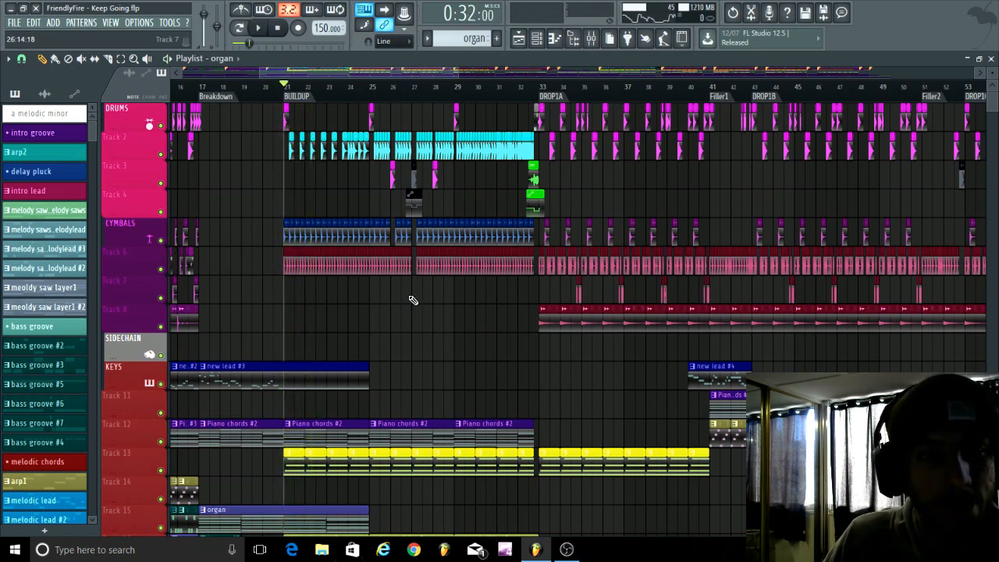
Compare the BUILDUP's clap and hi-hat clips with the cymbal tracks before the Breakdown and in DROP1A.
scroll(283, 312, "up", 8)
scroll(440, 286, "up", 3)
scroll(357, 305, "down", 4)
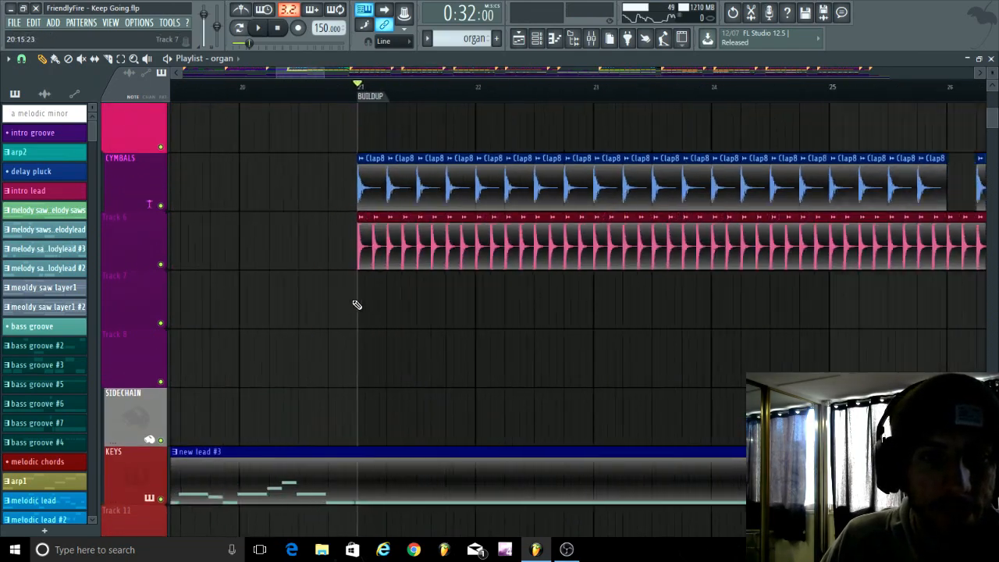
scroll(468, 312, "down", 7)
scroll(448, 330, "up", 6)
scroll(492, 332, "down", 5)
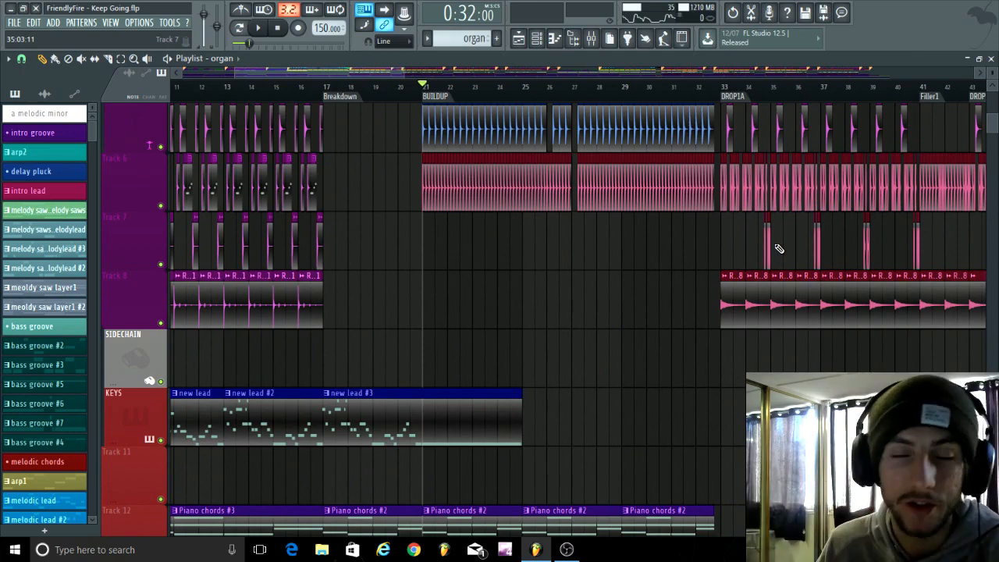
scroll(499, 325, "up", 1)
scroll(437, 364, "up", 3)
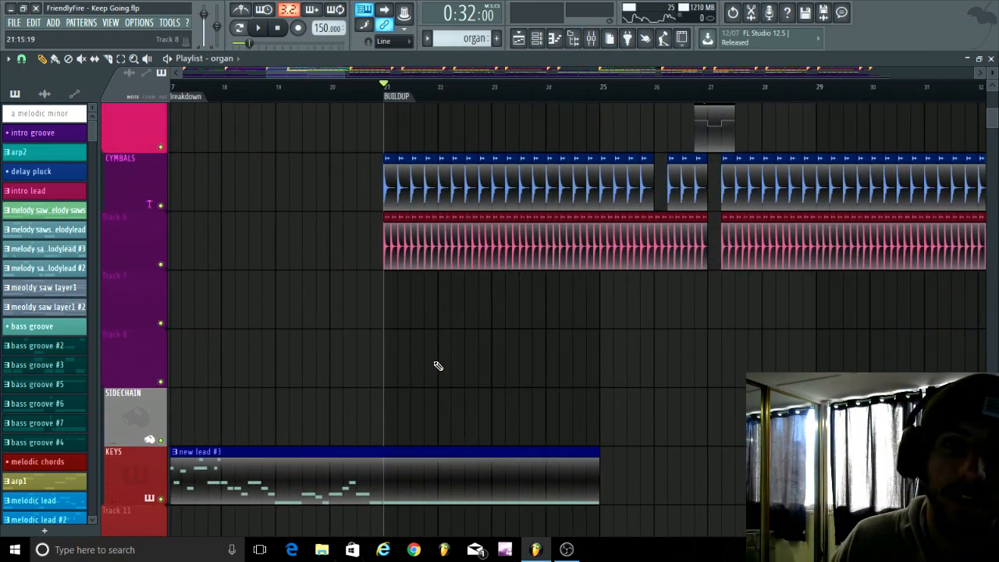
scroll(460, 331, "down", 4)
scroll(485, 327, "down", 2)
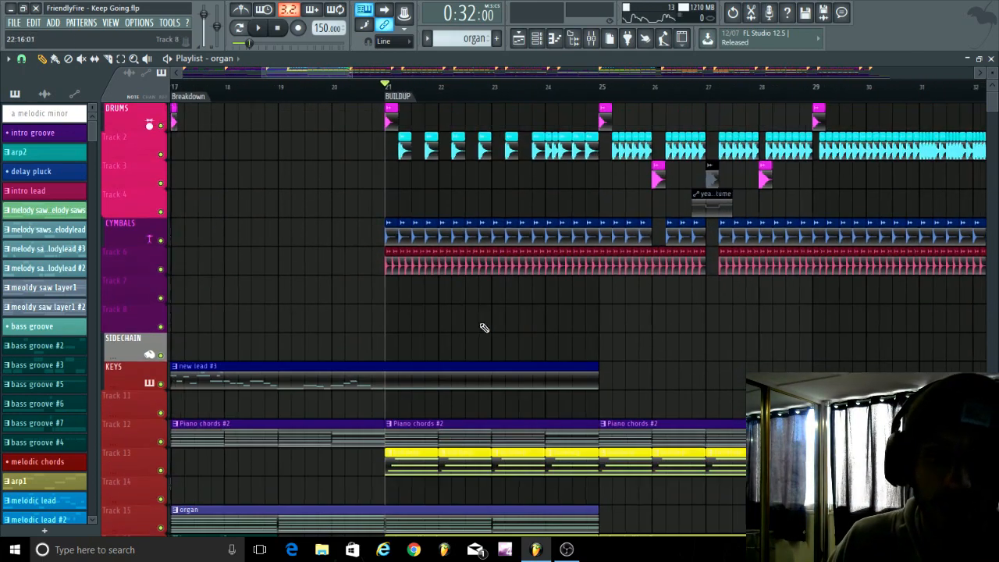
Play from the BUILDUP marker while examining the KEYS tracks from new lead #3 down to the bass groove clips, and stop playback.
scroll(492, 314, "up", 4)
scroll(493, 314, "up", 3)
scroll(394, 249, "down", 3)
key("space")
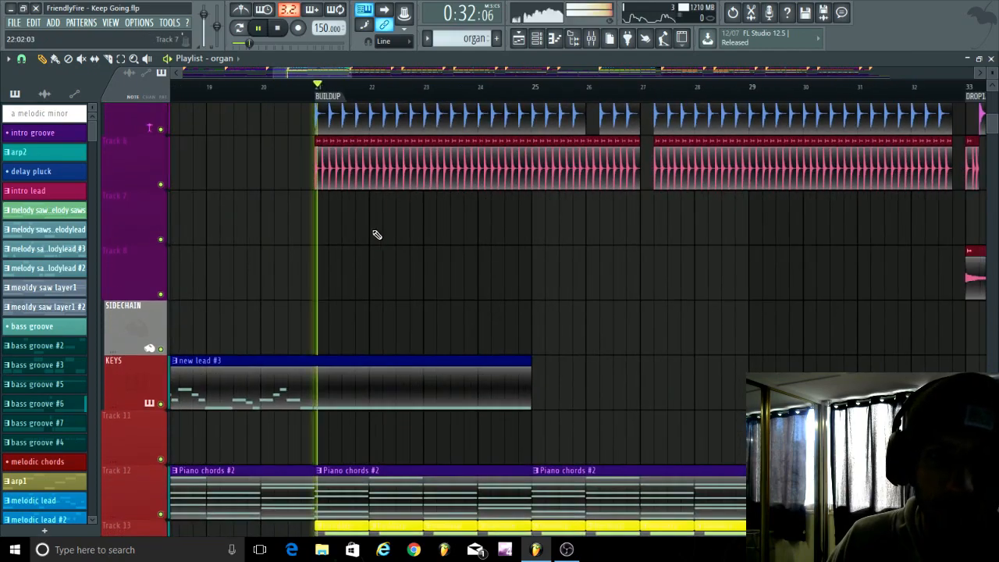
scroll(377, 235, "down", 4)
scroll(437, 254, "down", 5)
scroll(450, 211, "up", 3)
scroll(459, 204, "down", 3)
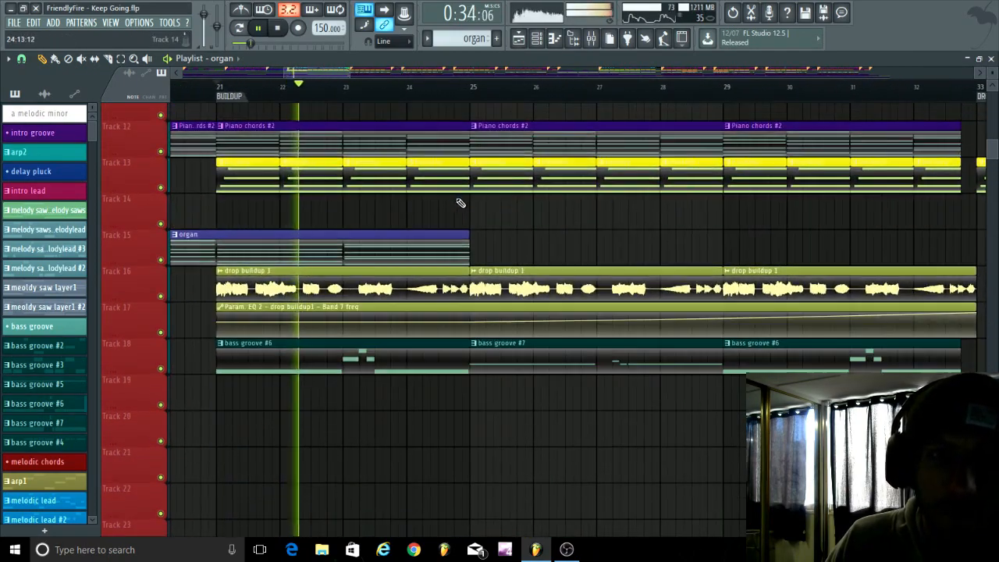
scroll(460, 204, "down", 3)
key("space")
Open the buildarp pattern from Track 13 in the piano roll, play its notes, and return to the playlist.
scroll(459, 204, "up", 3)
scroll(421, 269, "up", 3)
scroll(394, 320, "down", 2)
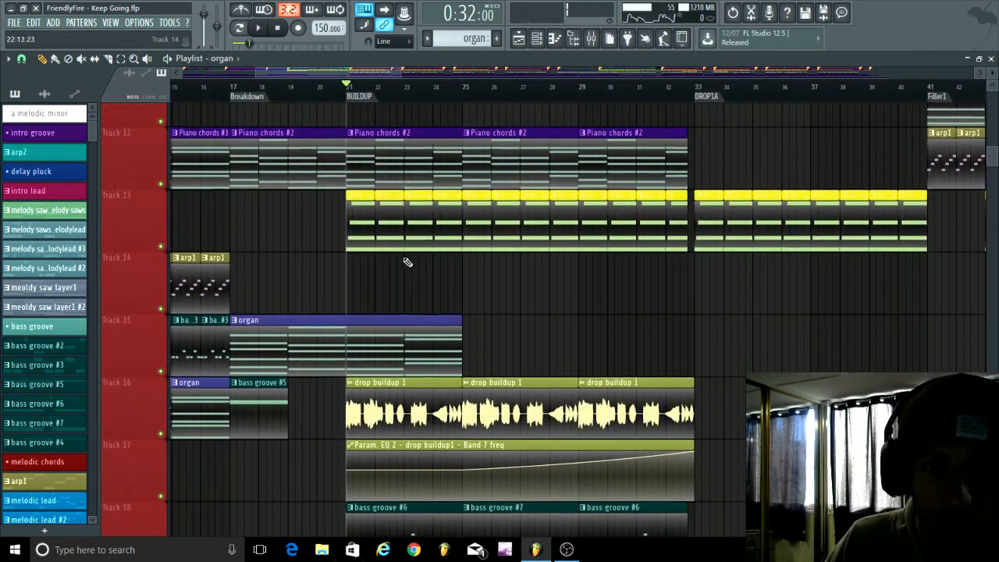
double_click(356, 221)
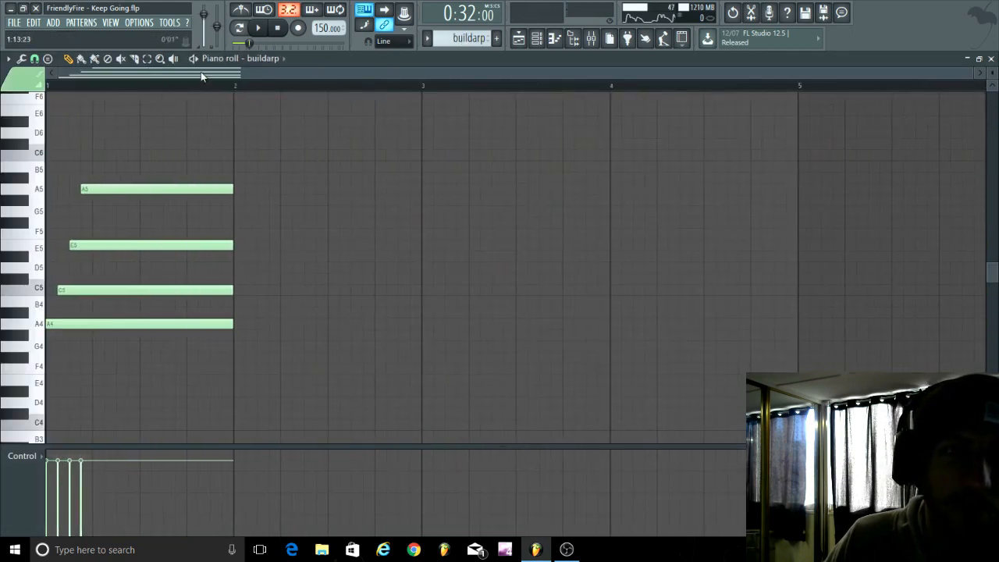
key("space")
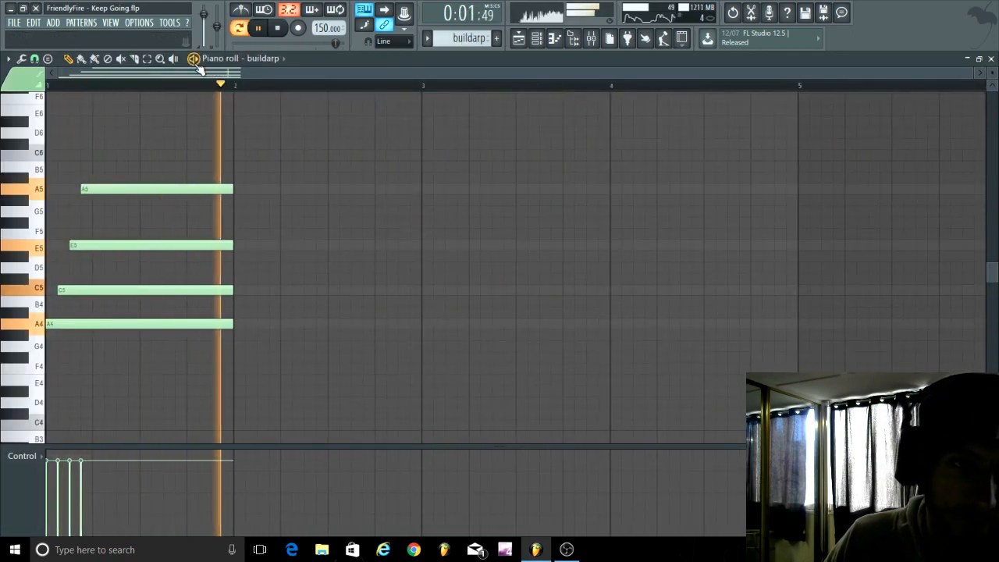
key("space")
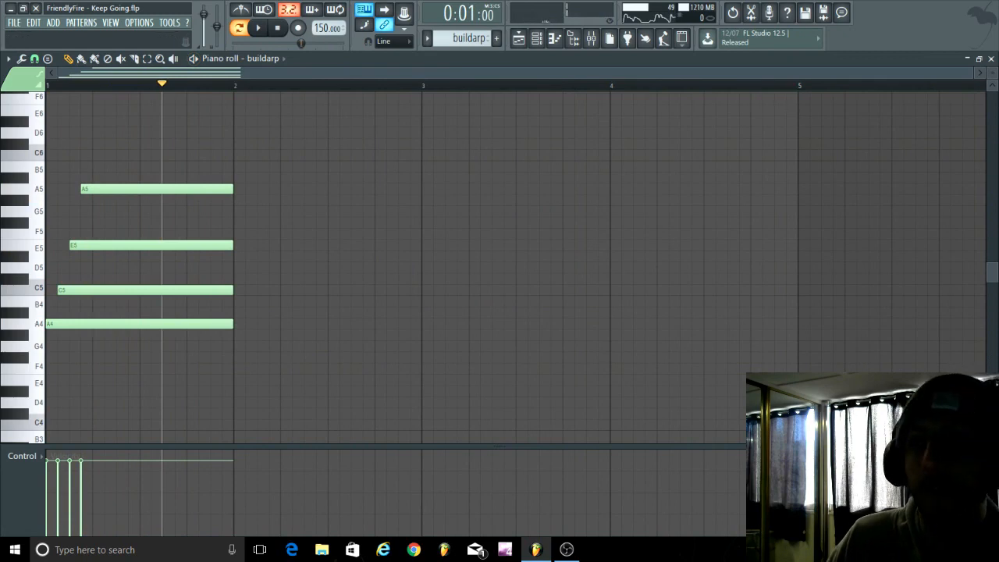
left_click(991, 59)
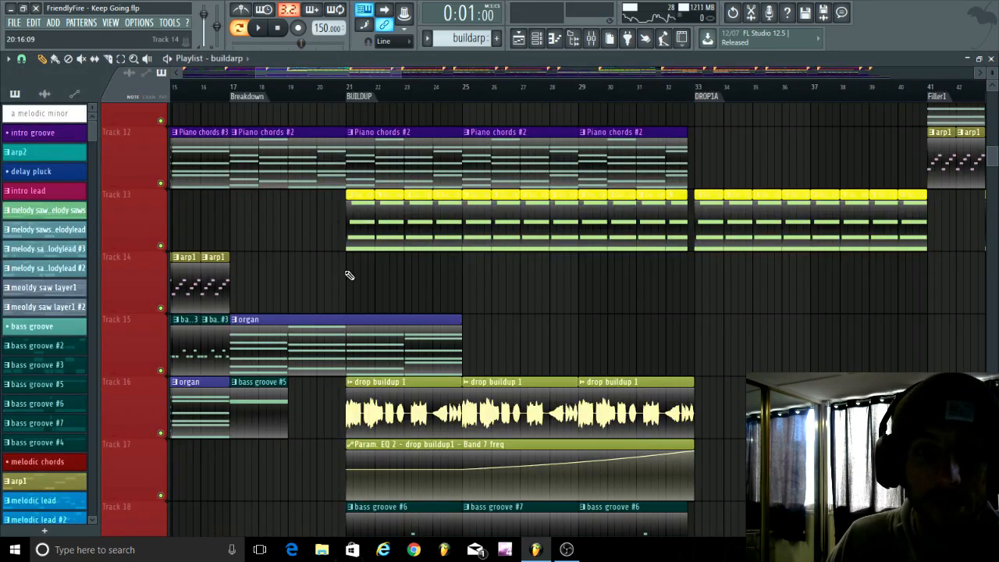
Examine the BUILDUP's organ, drop buildup 1 and Track 18 bass groove clips, and preview bass groove #6.
scroll(347, 277, "down", 5)
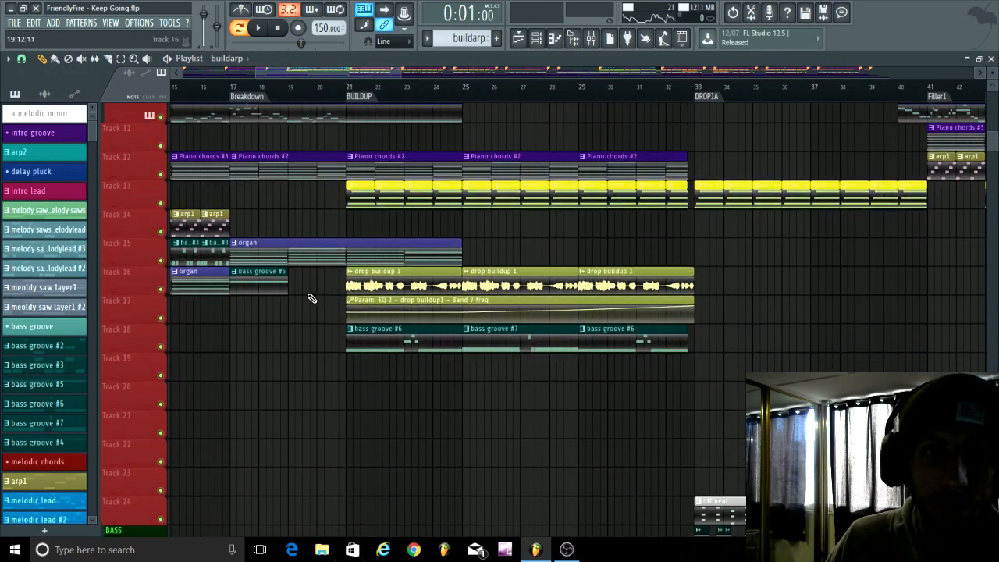
scroll(312, 299, "up", 5)
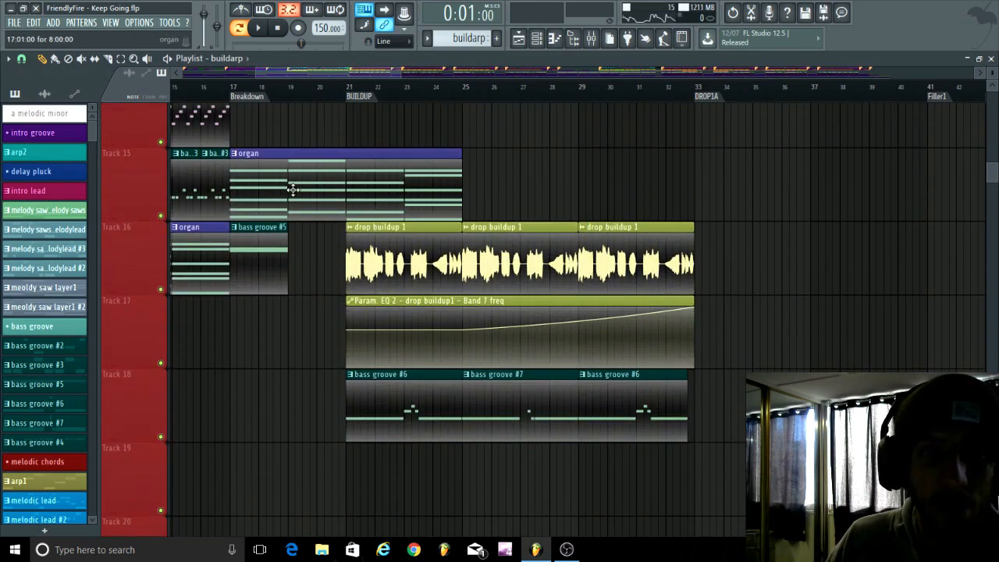
scroll(499, 228, "down", 3)
scroll(458, 273, "up", 4)
scroll(446, 316, "down", 3)
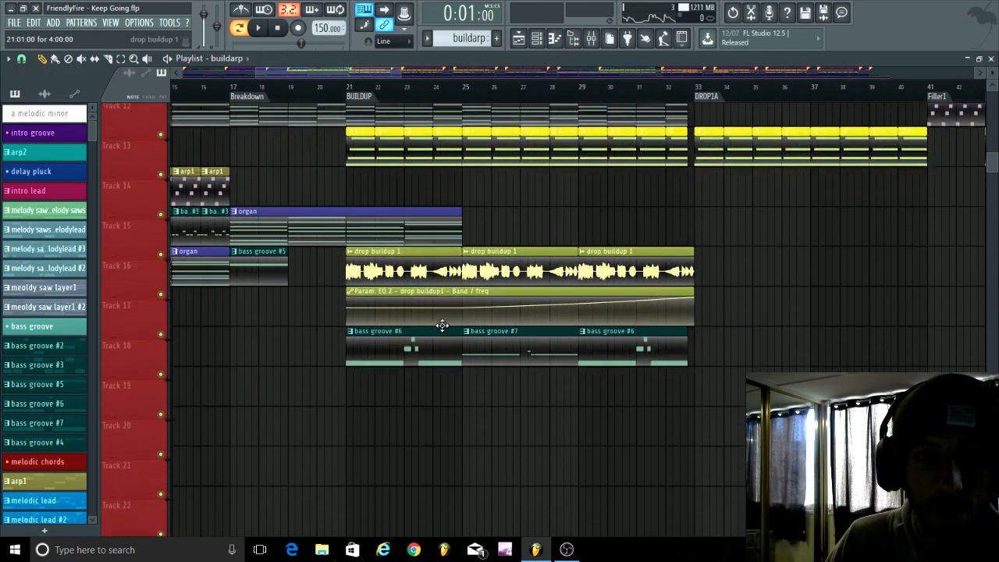
scroll(428, 310, "down", 2)
scroll(400, 311, "up", 3)
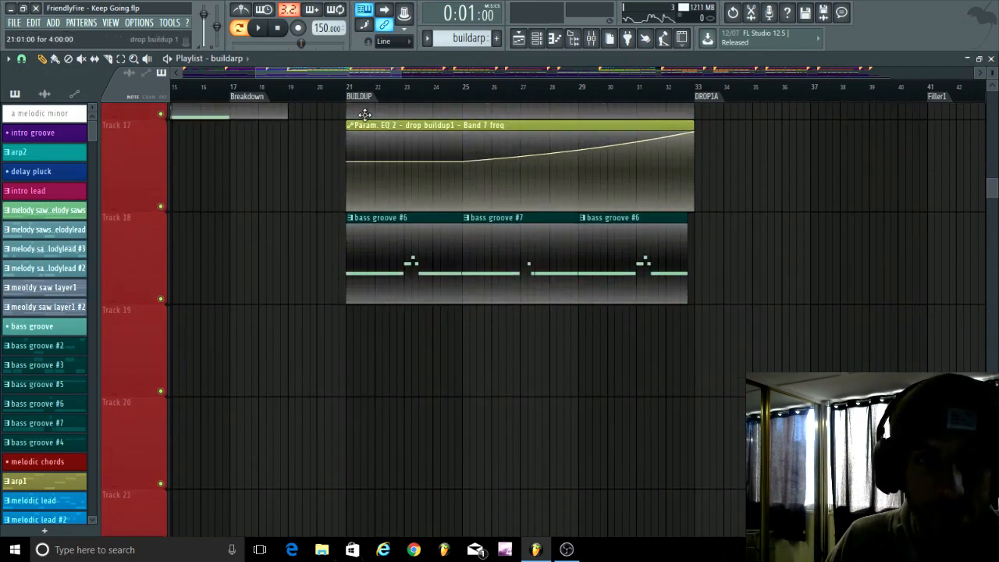
right_click(352, 259, "alt")
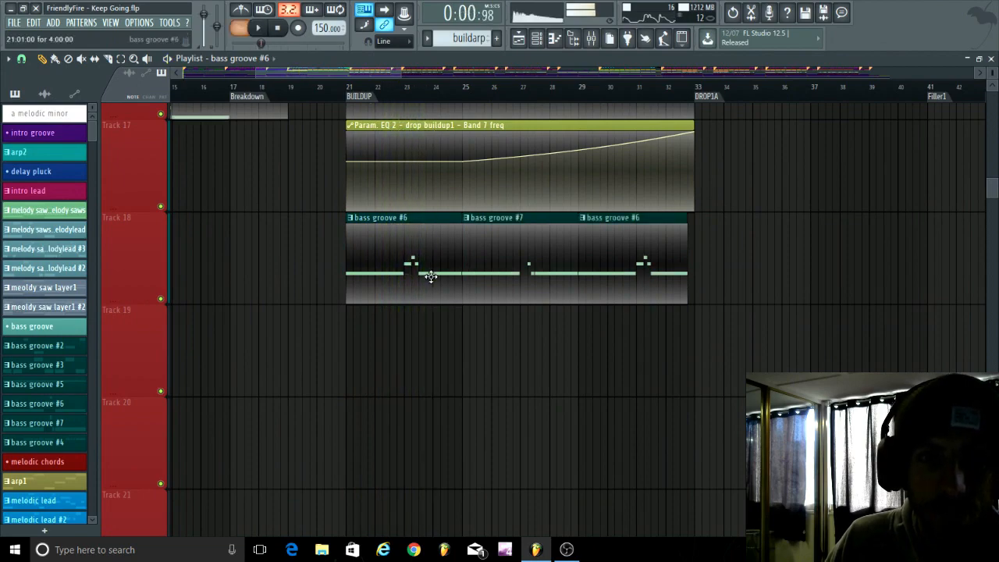
Examine the Param. EQ 2 - buildbass - Band 7 freq automation on Track 45 across the whole song.
scroll(424, 274, "down", 10)
scroll(421, 279, "down", 5)
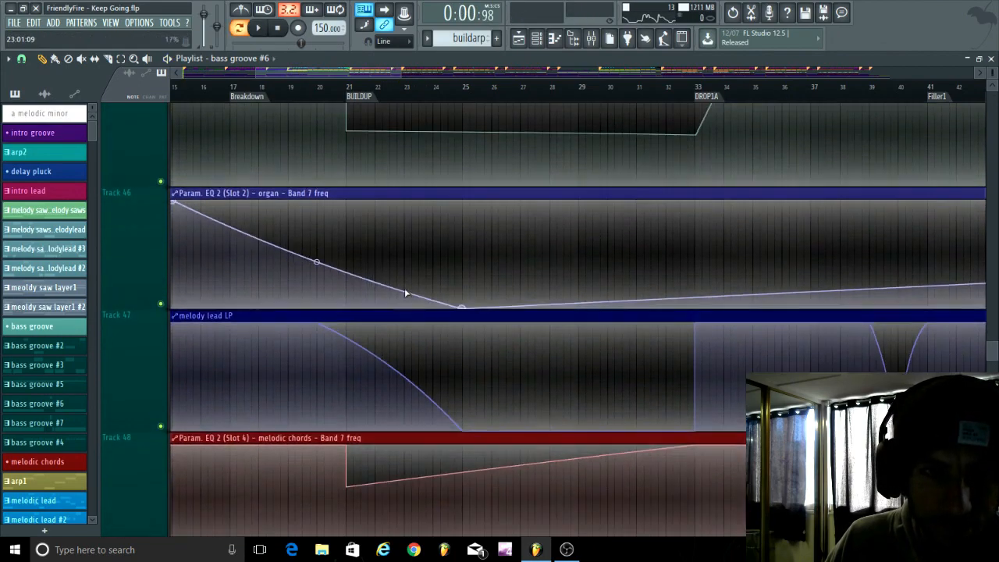
scroll(401, 294, "down", 6)
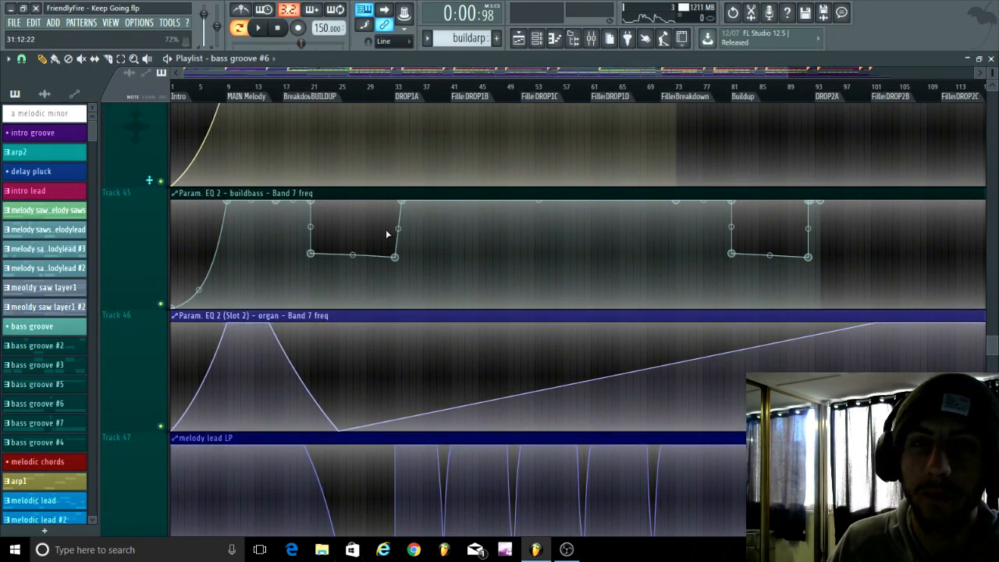
scroll(386, 233, "down", 1)
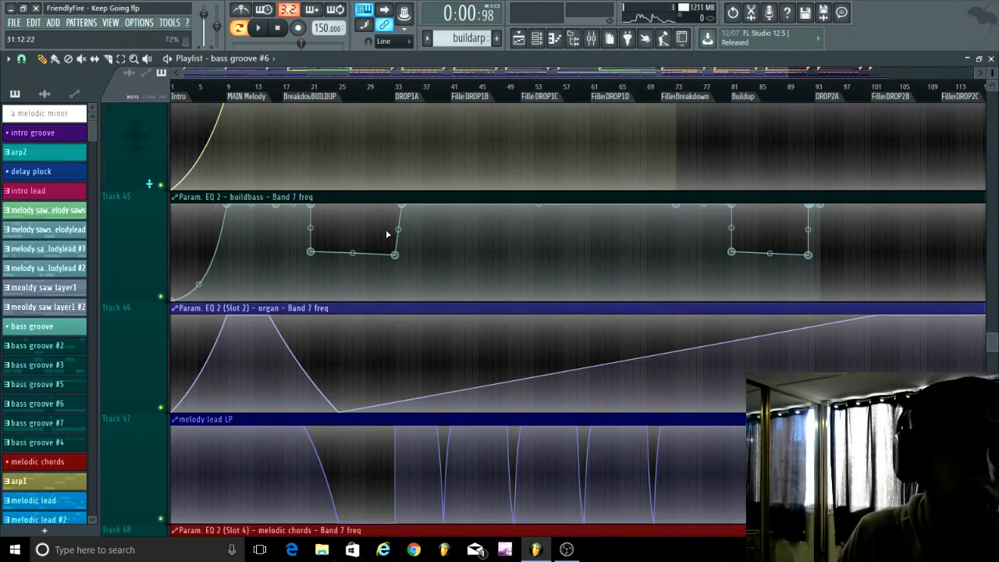
scroll(383, 234, "up", 3)
scroll(375, 242, "down", 3)
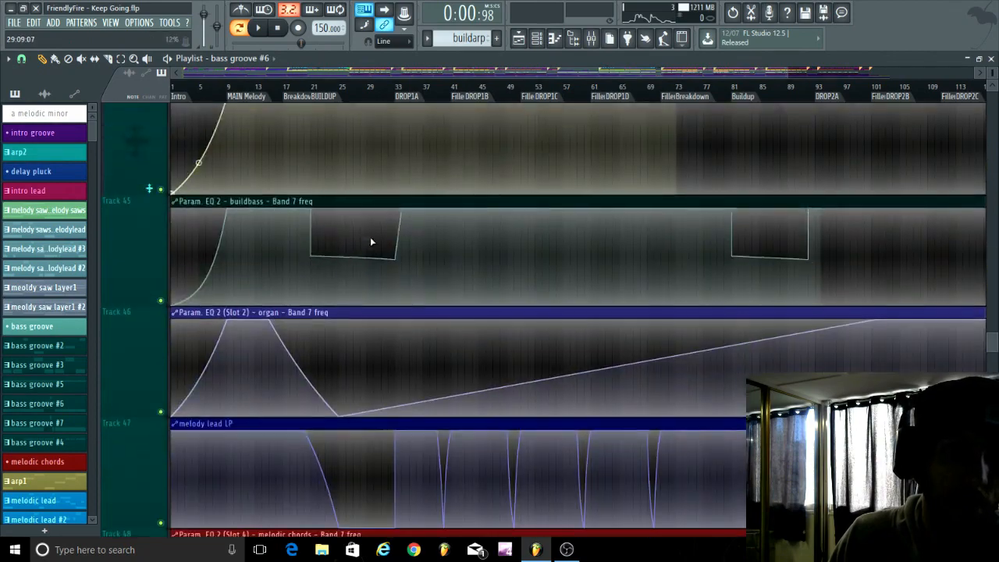
scroll(331, 267, "down", 1)
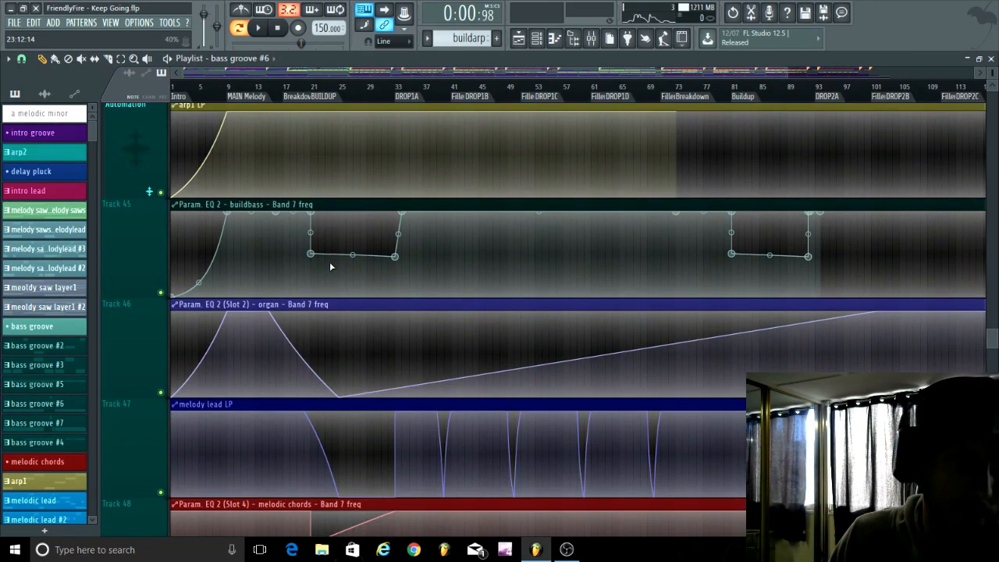
Examine the BUILDUP's drop buildup 1 clips on Track 16 with their Param. EQ 2 Band 7 freq automation on Track 17.
scroll(330, 266, "down", 10)
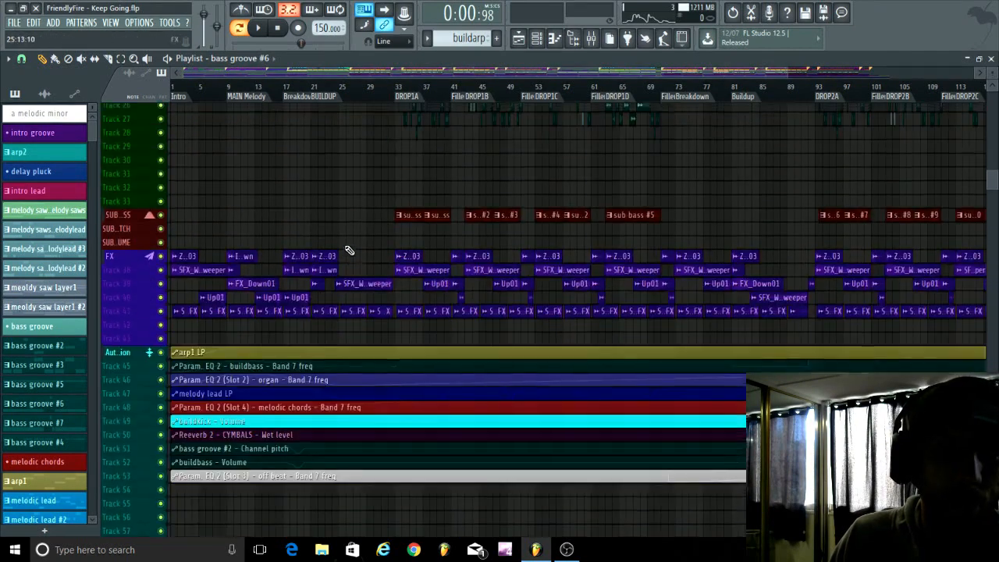
scroll(349, 251, "up", 10)
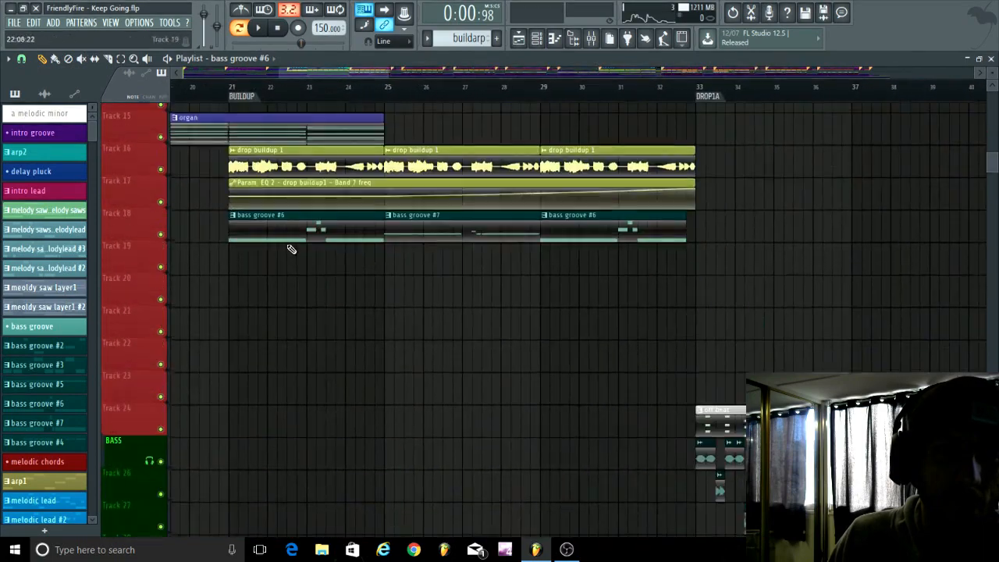
scroll(290, 248, "up", 4)
scroll(301, 294, "up", 4)
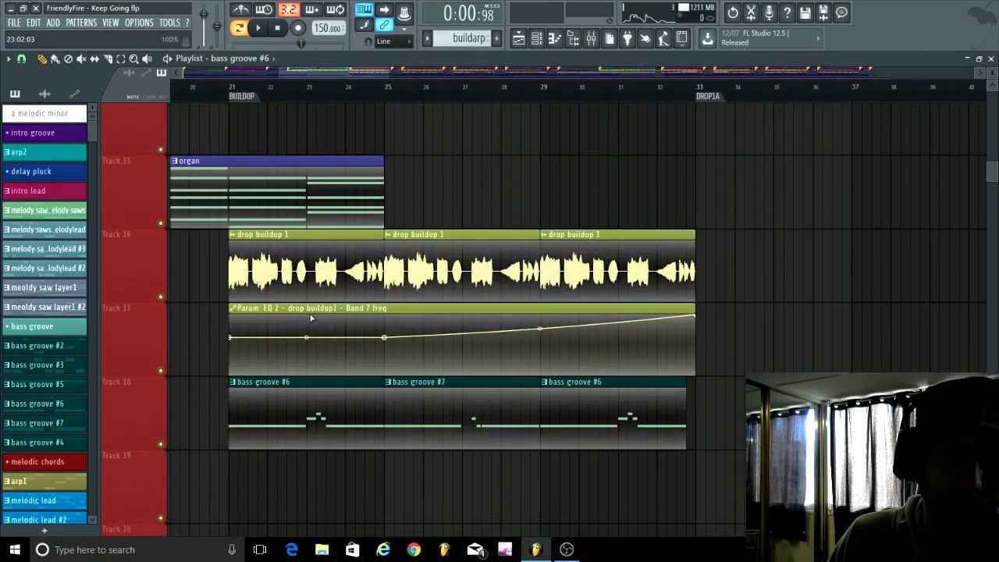
scroll(312, 312, "down", 4)
scroll(313, 300, "up", 4)
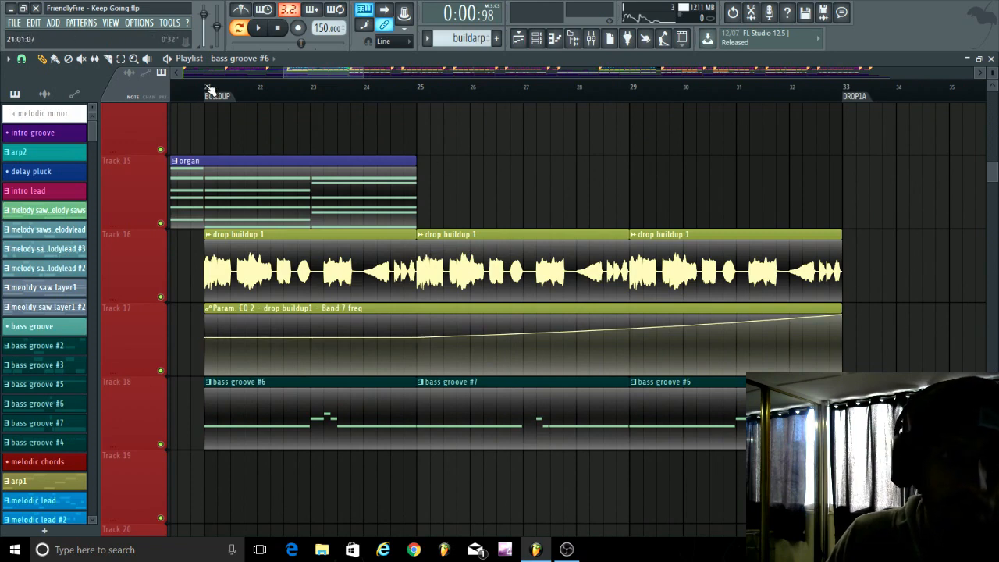
Play the BUILDUP from its marker while examining all layers from the drums to the FX up to DROP1A, and stop playback.
key("space")
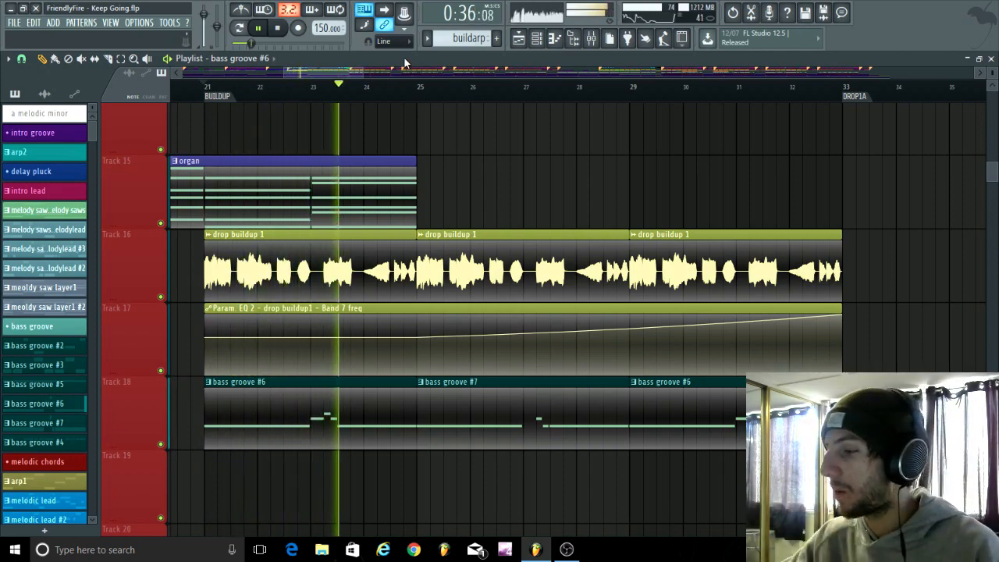
scroll(469, 144, "down", 6, "alt")
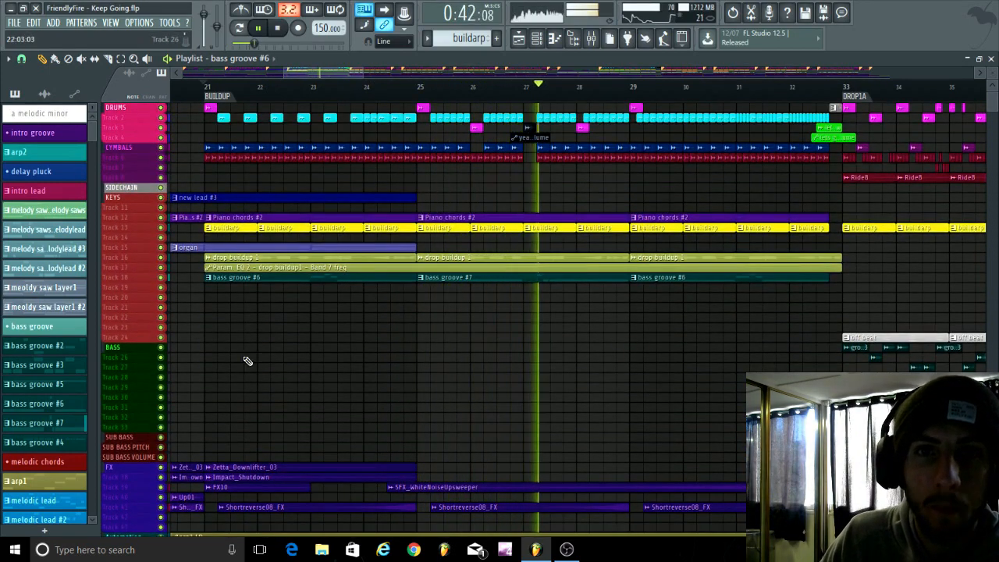
scroll(228, 360, "down", 3, "ctrl")
scroll(648, 270, "up", 2, "alt")
scroll(649, 270, "up", 3, "alt")
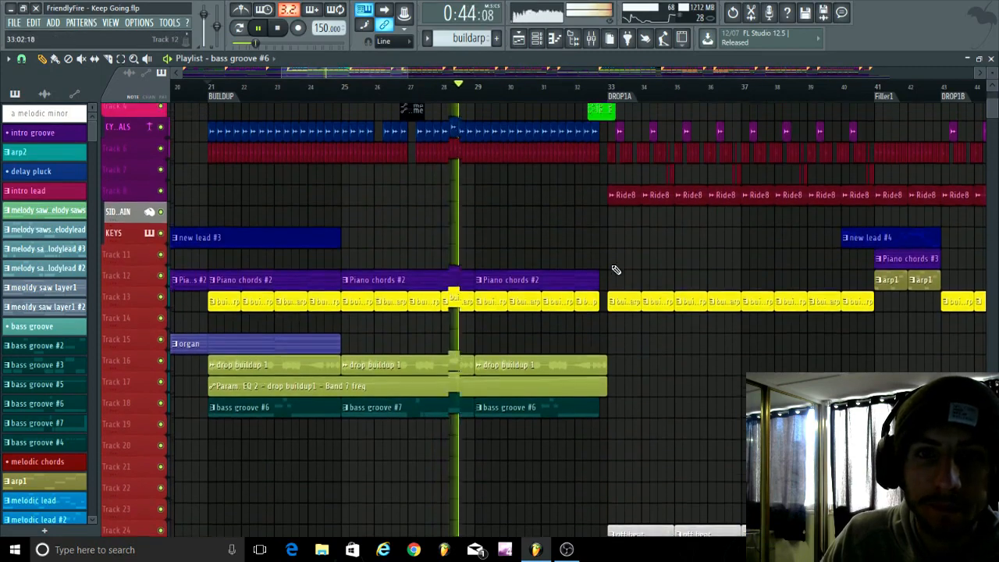
scroll(617, 307, "up", 5, "ctrl")
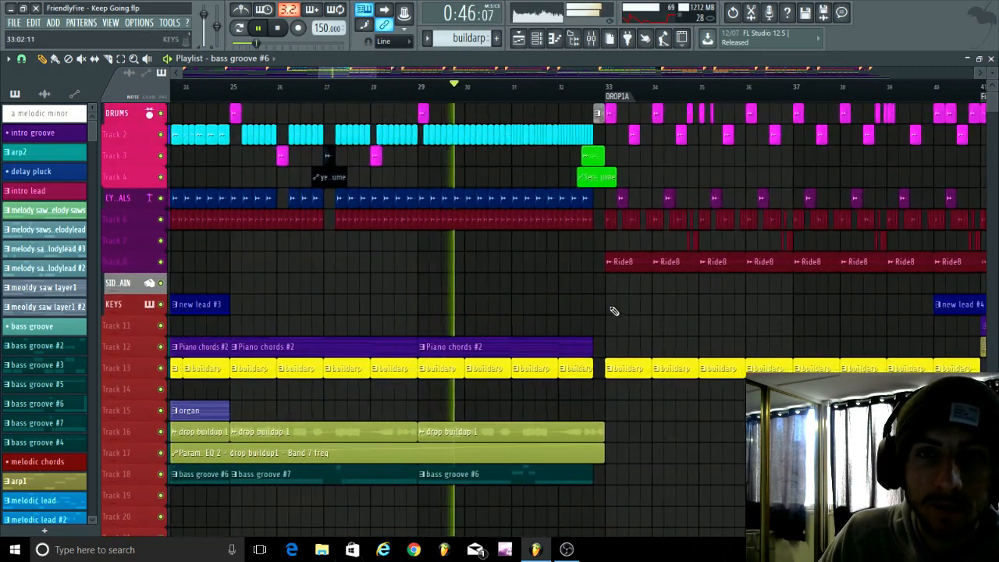
scroll(591, 312, "up", 3, "ctrl")
scroll(556, 312, "up", 3, "alt")
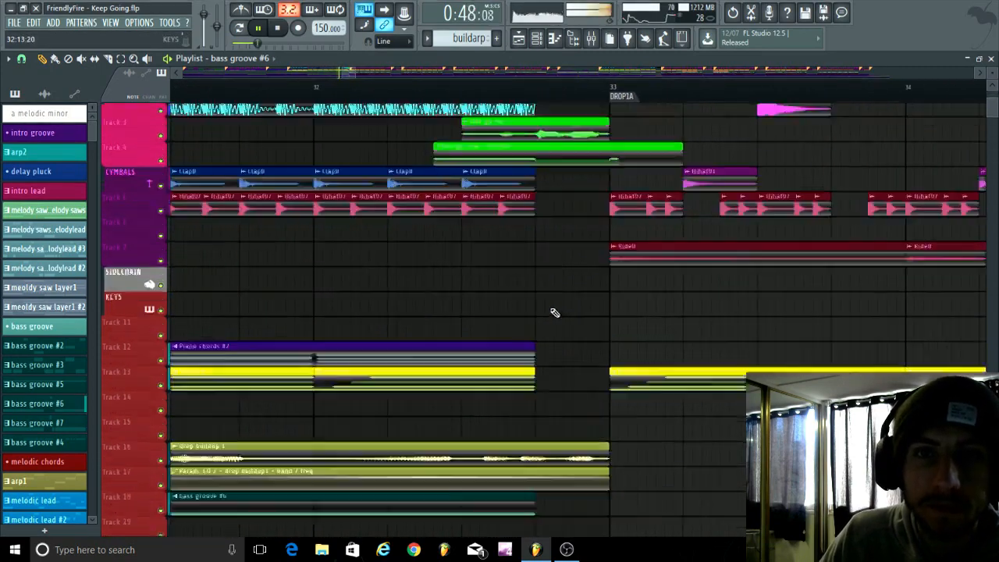
scroll(569, 364, "up", 2, "ctrl")
scroll(569, 364, "up", 1)
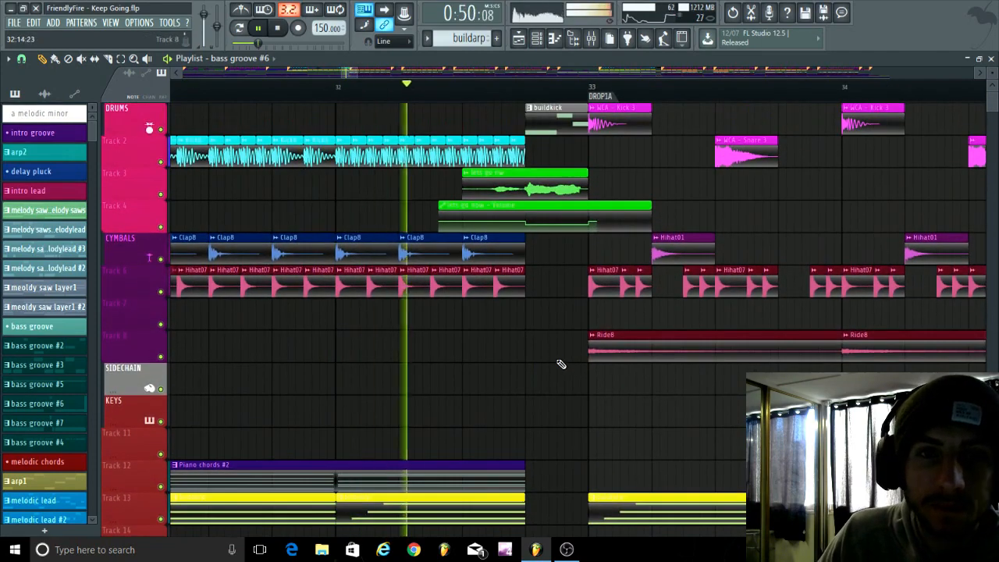
key("space")
Select the lets go nw clip on Track 3 just before DROP1A and examine it with its volume automation on Track 4.
scroll(488, 227, "up", 1, "ctrl")
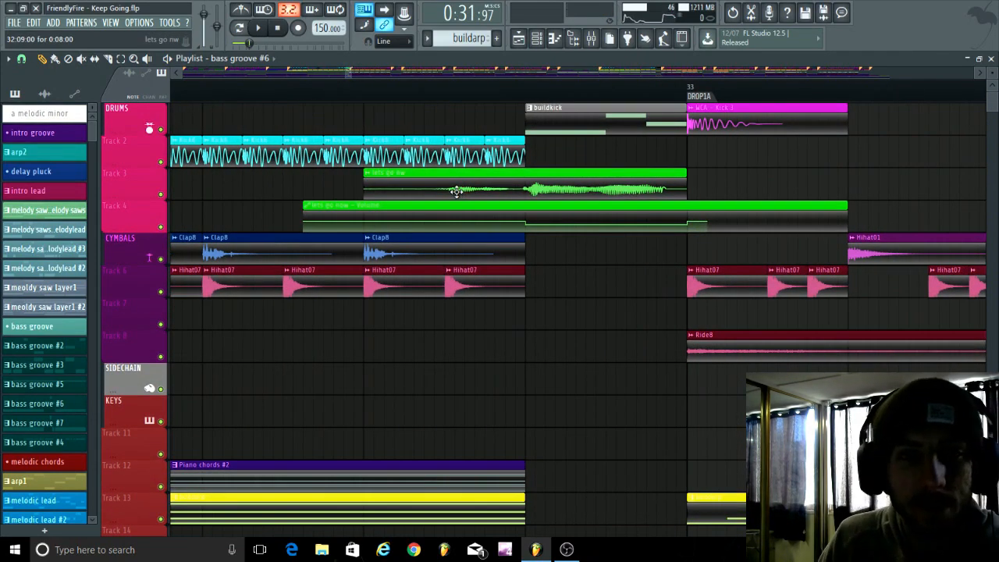
scroll(456, 191, "up", 2, "alt")
scroll(456, 191, "up", 1, "alt")
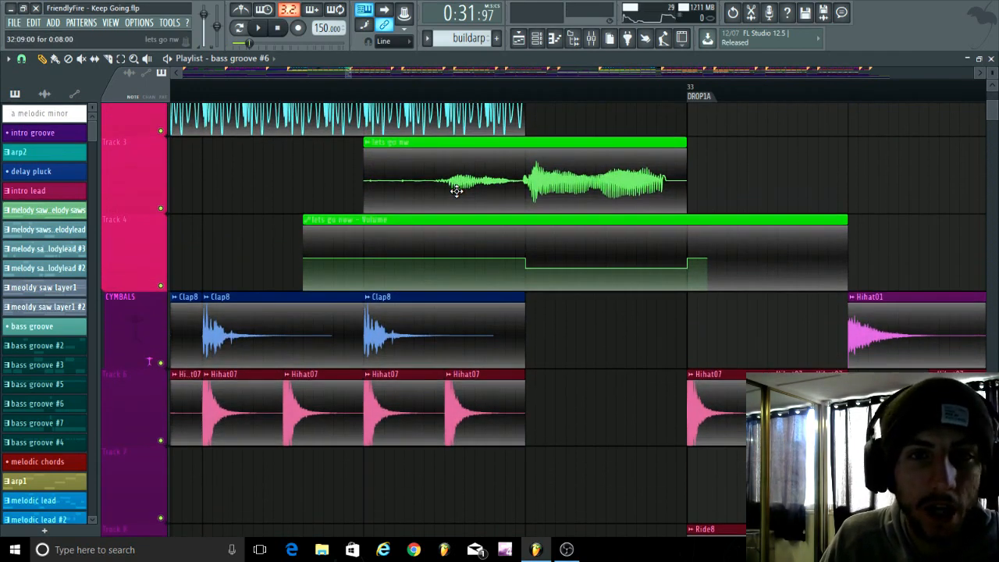
left_click(385, 170)
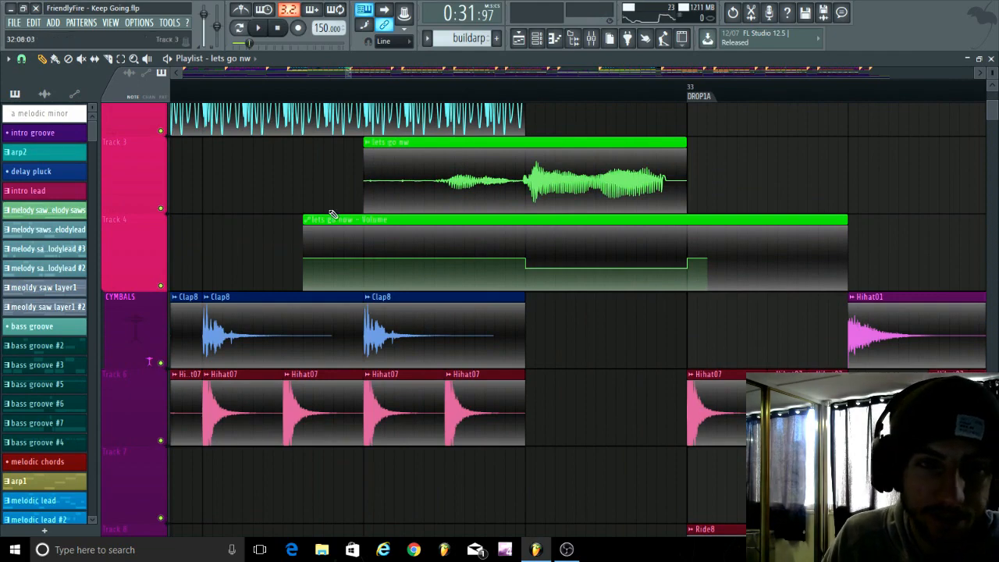
Preview the buildkick clip alone on the DRUMS track just before DROP1A.
scroll(263, 232, "down", 5, "alt")
scroll(401, 254, "down", 2, "ctrl")
scroll(413, 259, "up", 2, "ctrl")
scroll(367, 255, "up", 3, "alt")
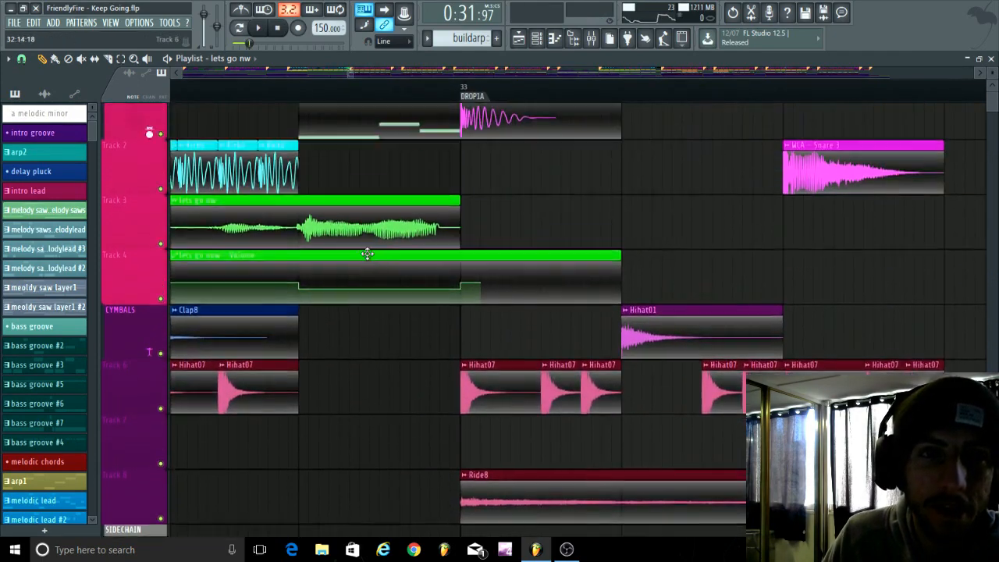
scroll(367, 255, "up", 1)
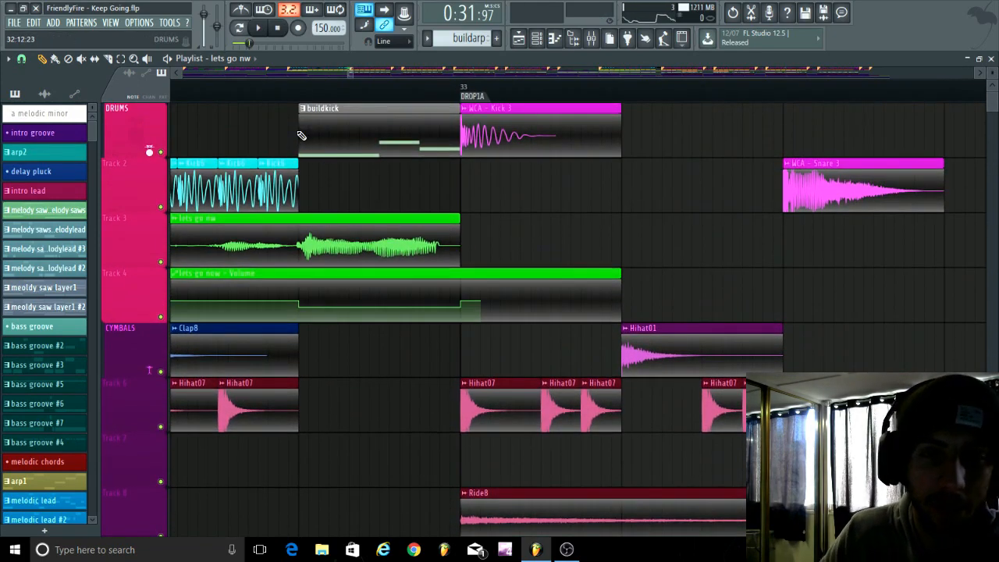
left_click(303, 133)
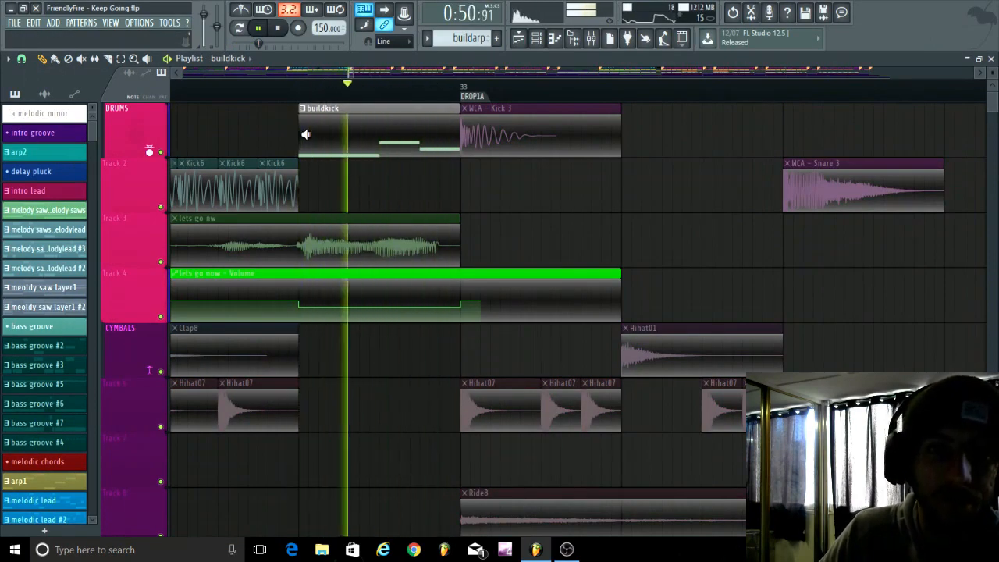
Examine the DROP1A section's layers, from the drums and buildarp clips down to the off beat and bass clips.
scroll(310, 147, "down", 5, "ctrl")
scroll(320, 234, "down", 4, "alt")
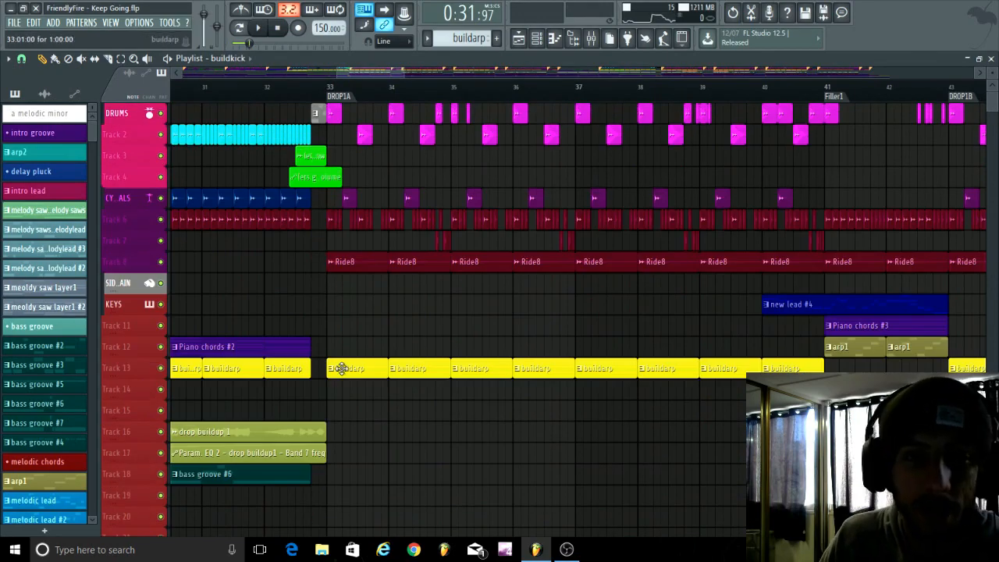
scroll(395, 444, "down", 4)
scroll(448, 333, "up", 3)
scroll(380, 367, "down", 5, "ctrl")
scroll(392, 353, "down", 3, "alt")
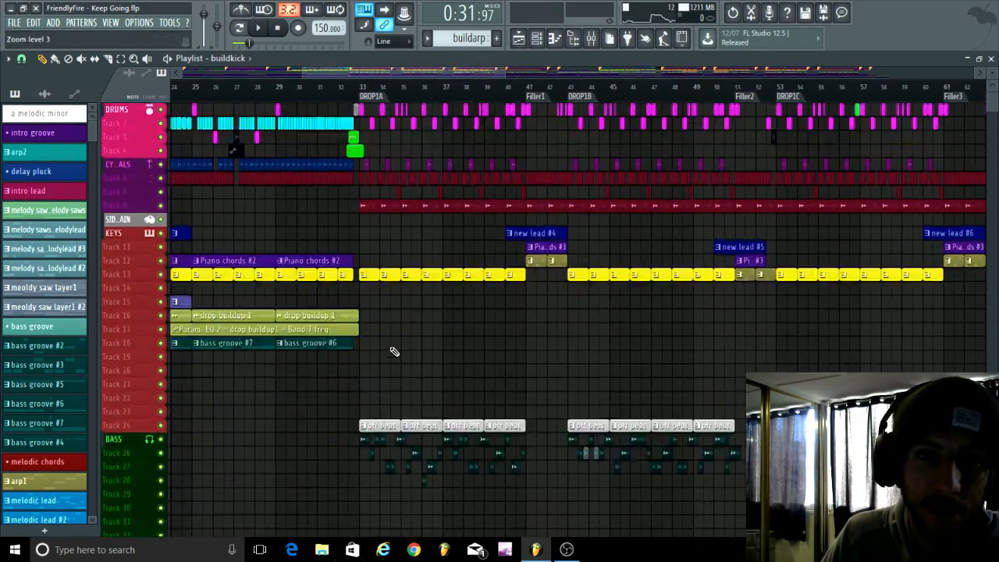
Survey the playlist arrangement across all tracks, from the main melody and buildup through the first and second drops.
scroll(395, 352, "down", 1, "alt")
scroll(420, 296, "down", 3)
scroll(434, 301, "up", 3)
scroll(393, 318, "down", 1, "ctrl")
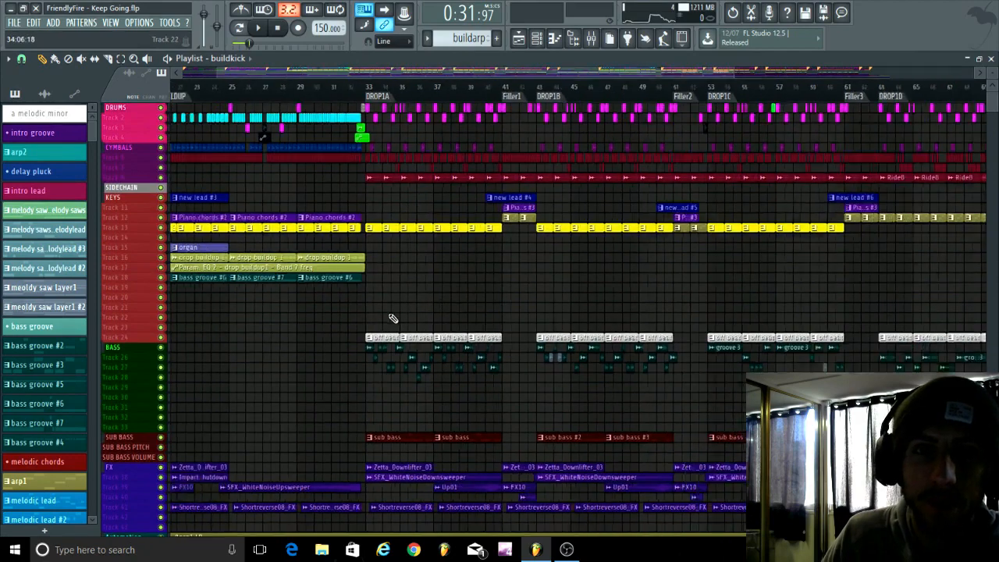
scroll(393, 319, "down", 2, "ctrl")
scroll(468, 301, "down", 3)
scroll(484, 369, "up", 3)
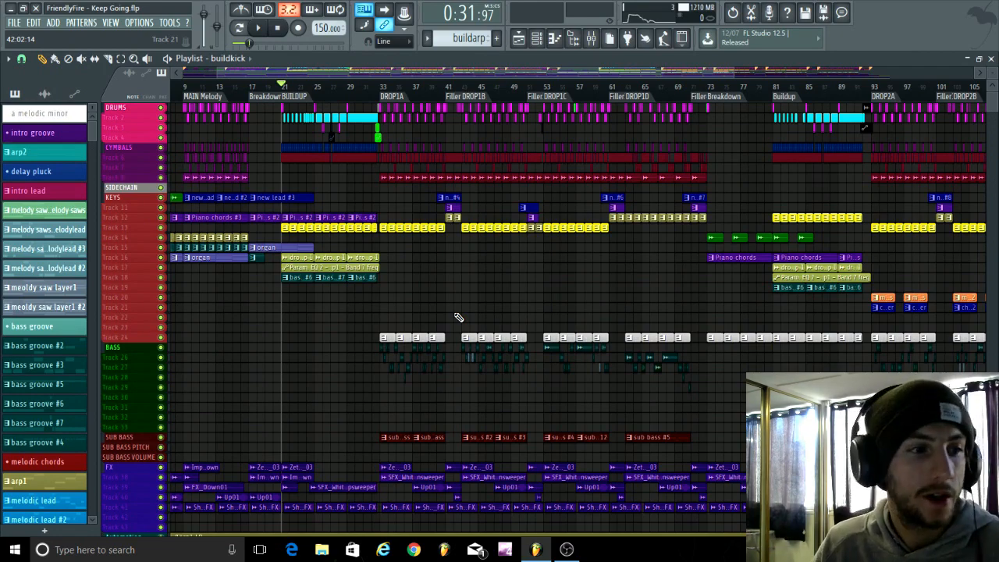
scroll(447, 286, "up", 4)
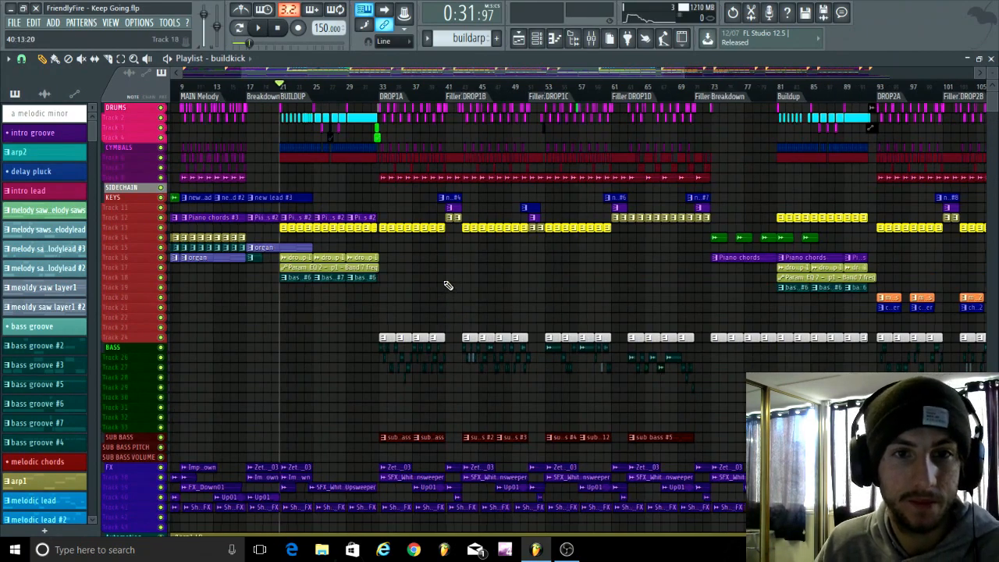
Examine the sections DROP1A through DROP1D and the fillers between them, comparing their lead, arp and bass clips.
scroll(335, 271, "up", 3)
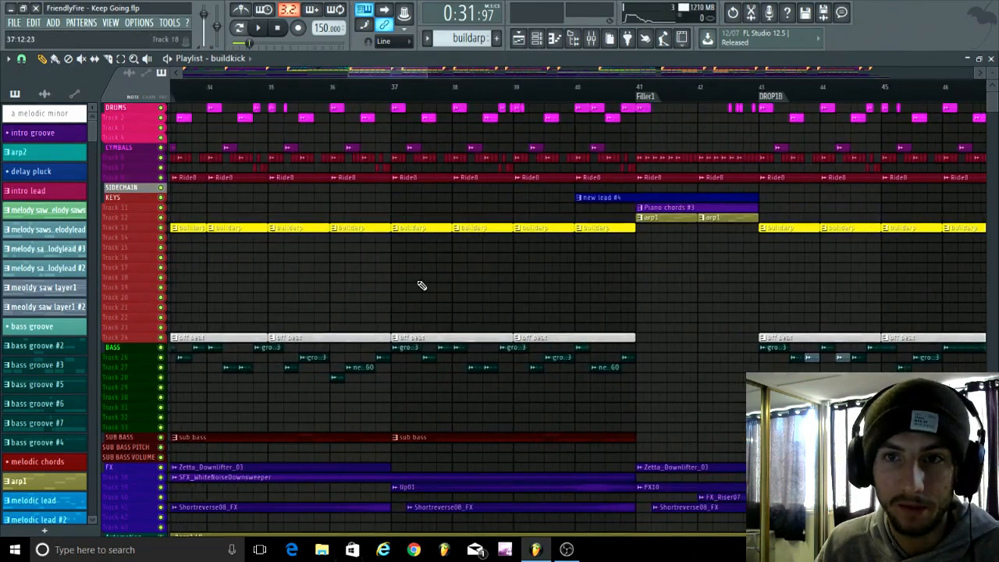
scroll(419, 285, "down", 4)
scroll(475, 279, "down", 4)
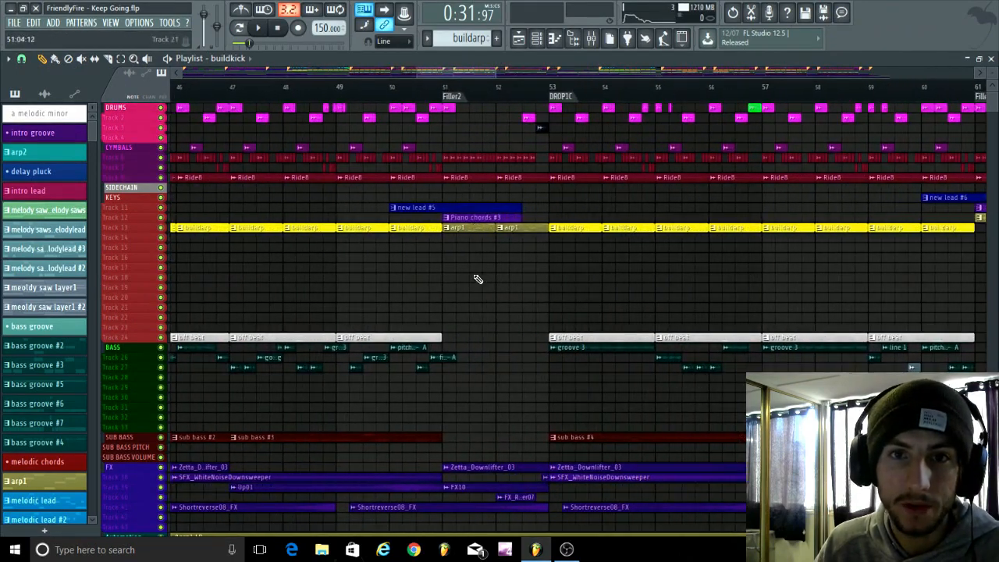
scroll(424, 159, "up", 4)
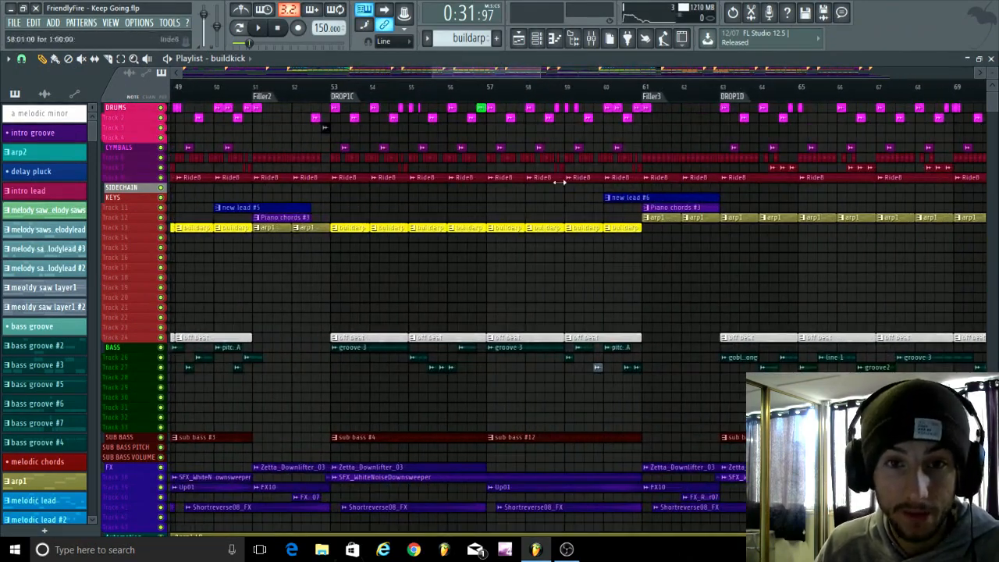
scroll(351, 244, "down", 1)
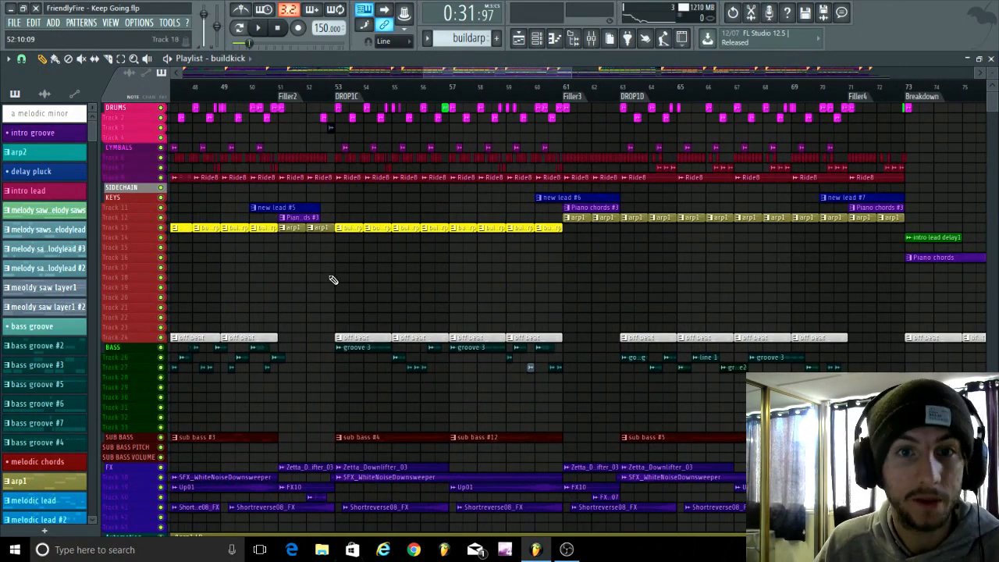
scroll(448, 292, "right", 5)
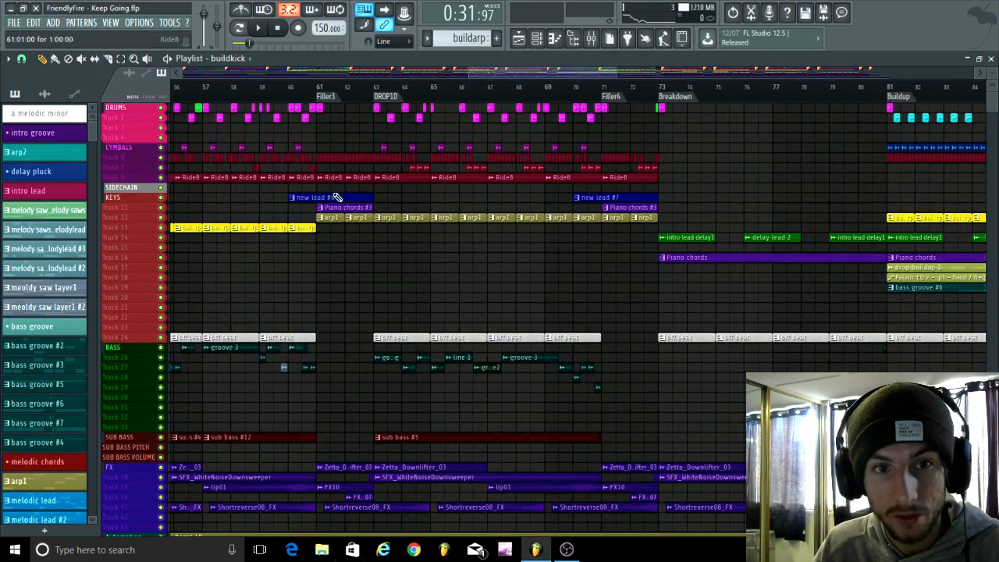
scroll(346, 320, "up", 2)
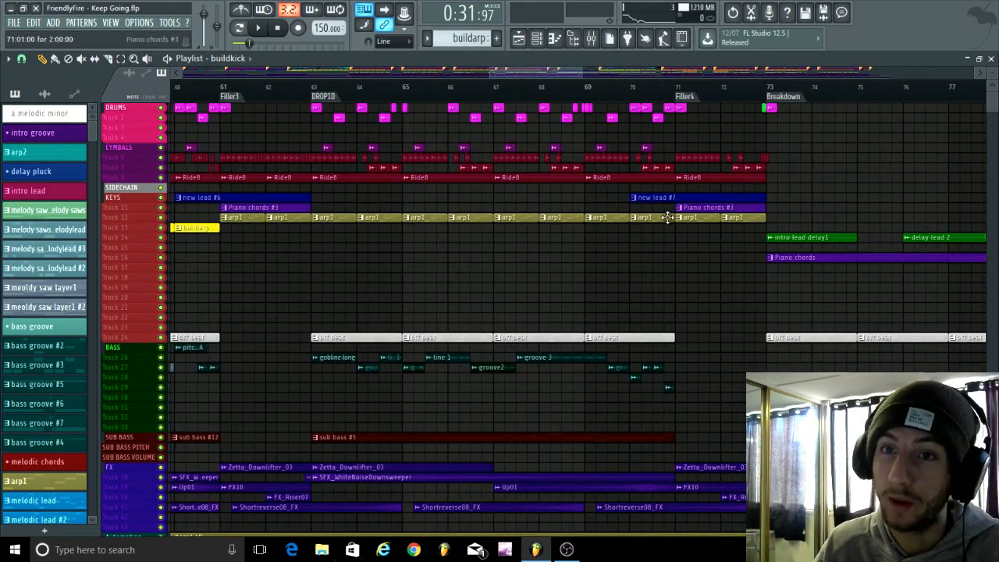
scroll(668, 216, "down", 3)
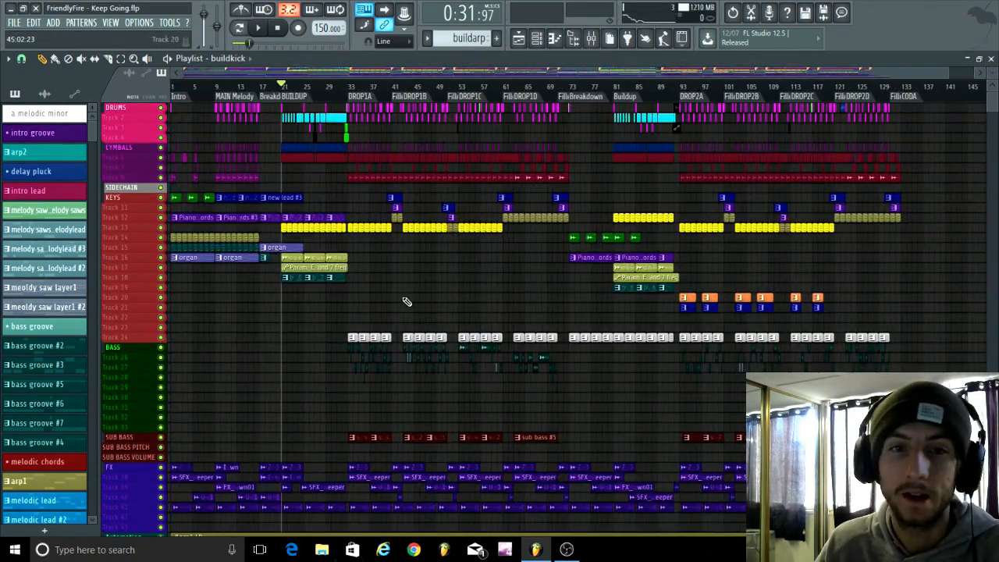
Examine how the audio clips on the BASS tracks are arranged in DROP1A and DROP1B.
scroll(329, 300, "up", 6)
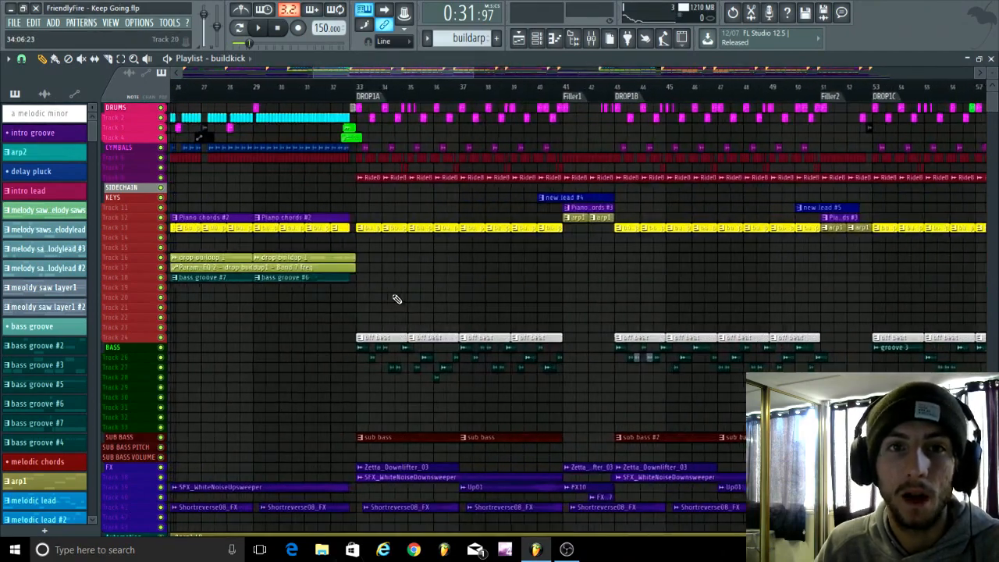
scroll(337, 323, "up", 5)
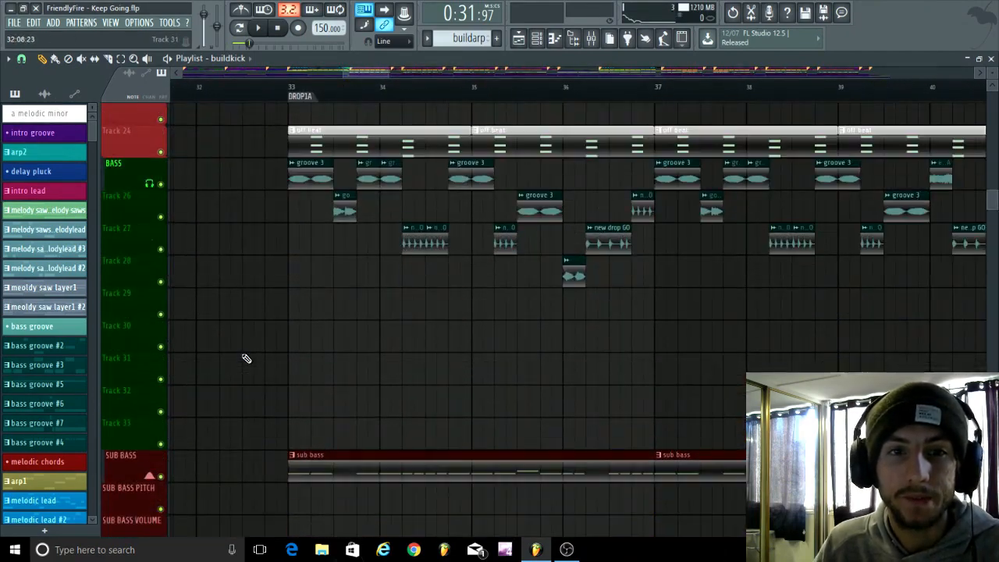
scroll(246, 357, "down", 4)
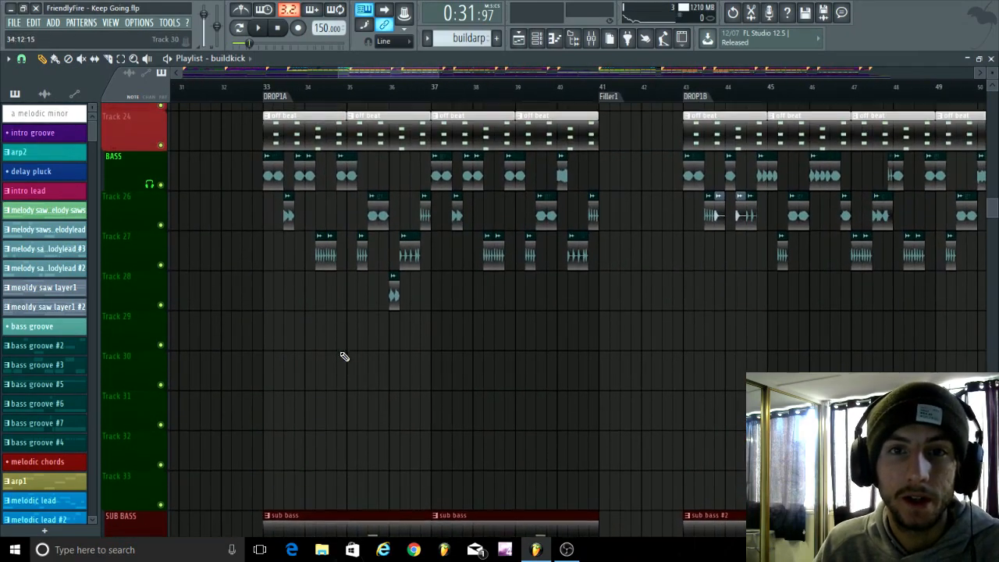
scroll(543, 240, "down", 3)
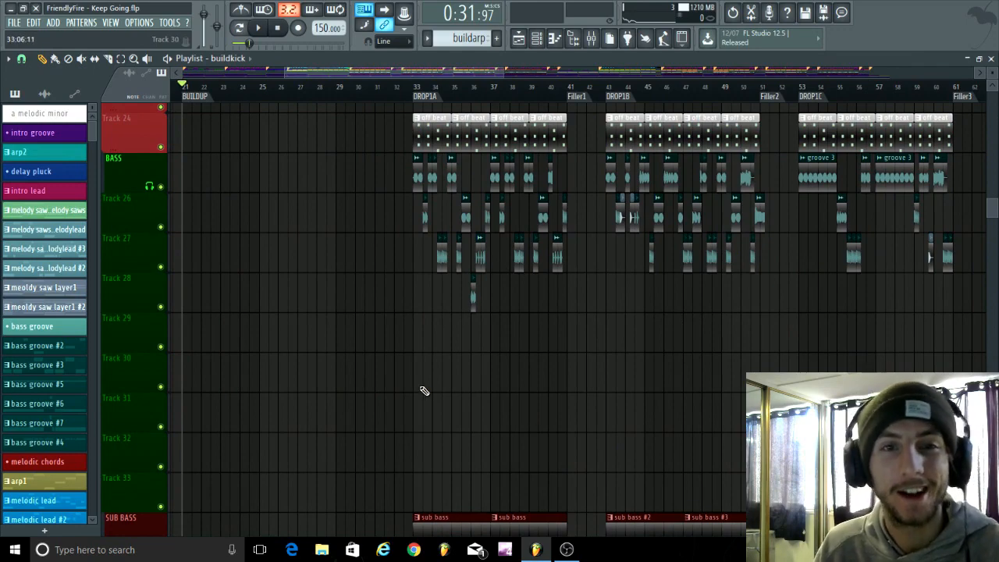
scroll(417, 390, "up", 3)
scroll(407, 394, "down", 3)
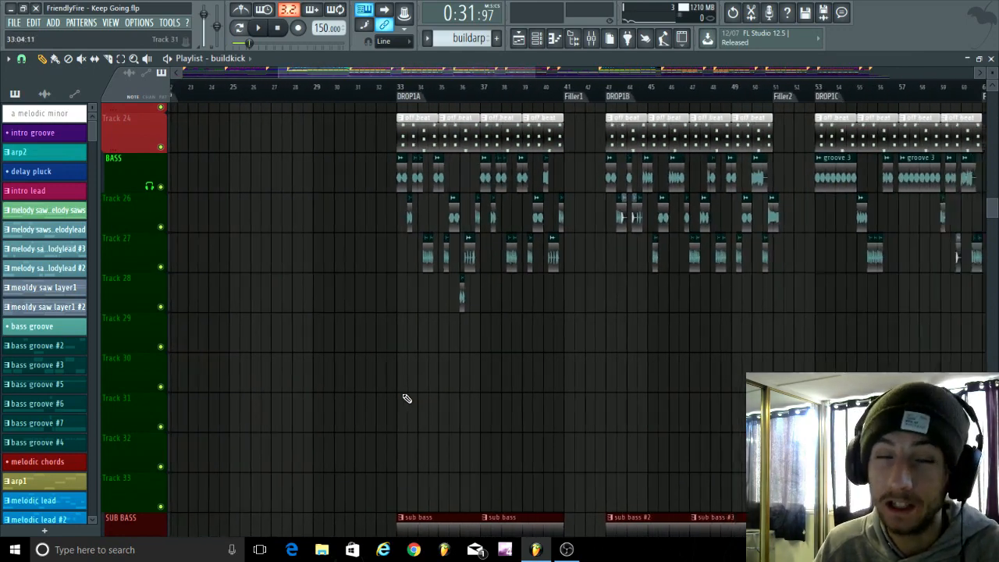
scroll(520, 213, "up", 5)
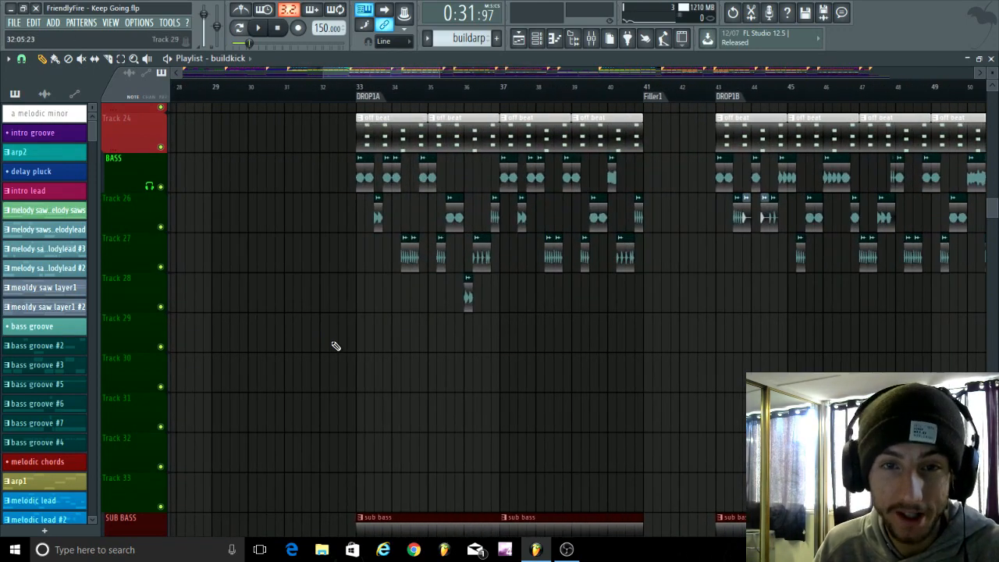
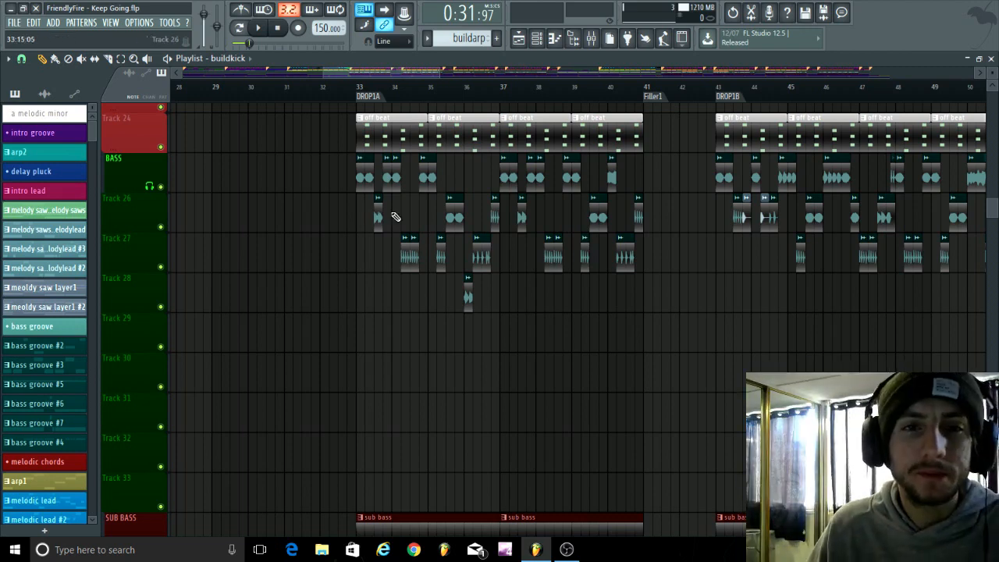
Compare the chopped bass samples in DROP1A with the surrounding tracks and the bass clips of the other drops.
scroll(398, 218, "up", 4)
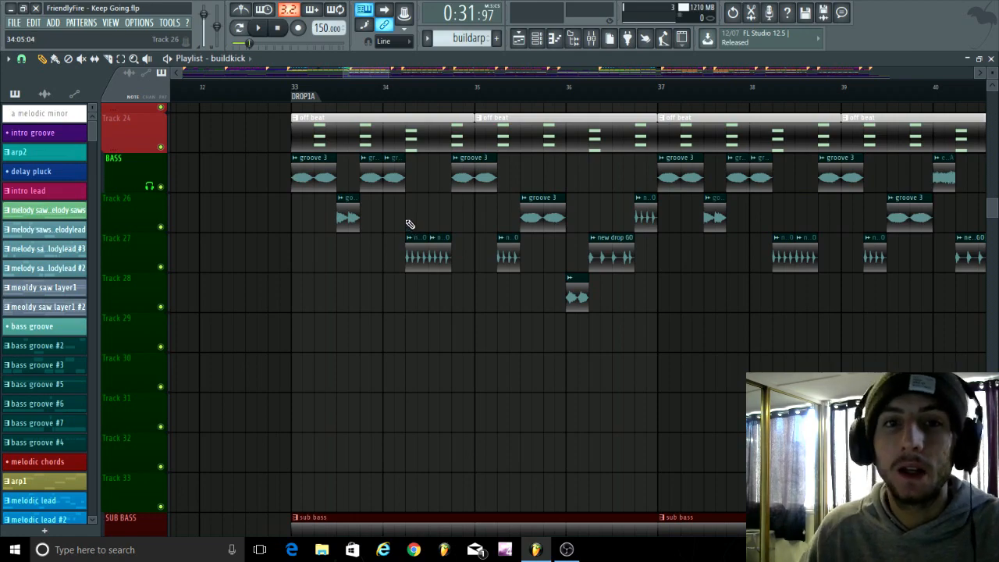
scroll(249, 315, "down", 3)
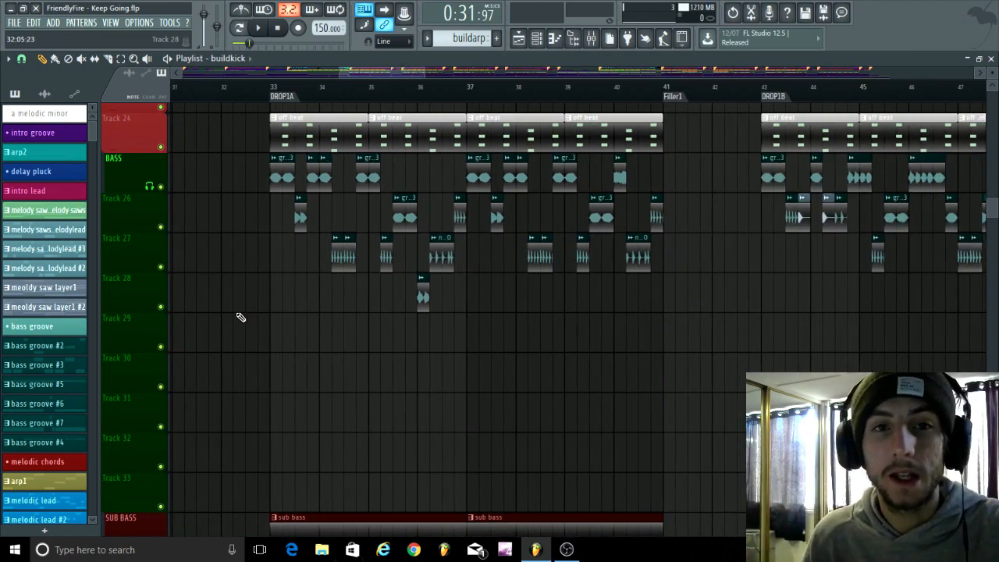
scroll(239, 315, "down", 3)
scroll(203, 376, "down", 3)
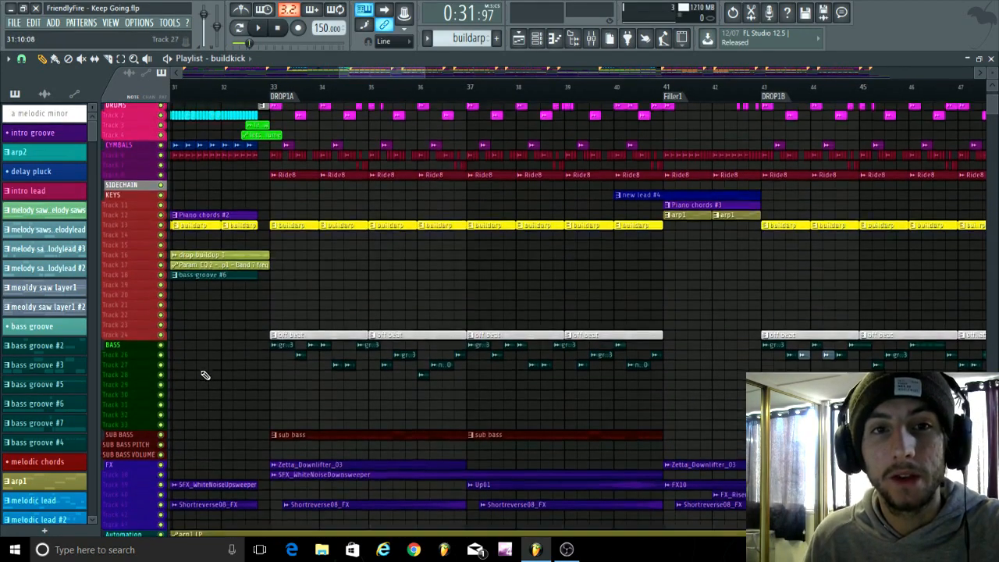
scroll(205, 374, "up", 5)
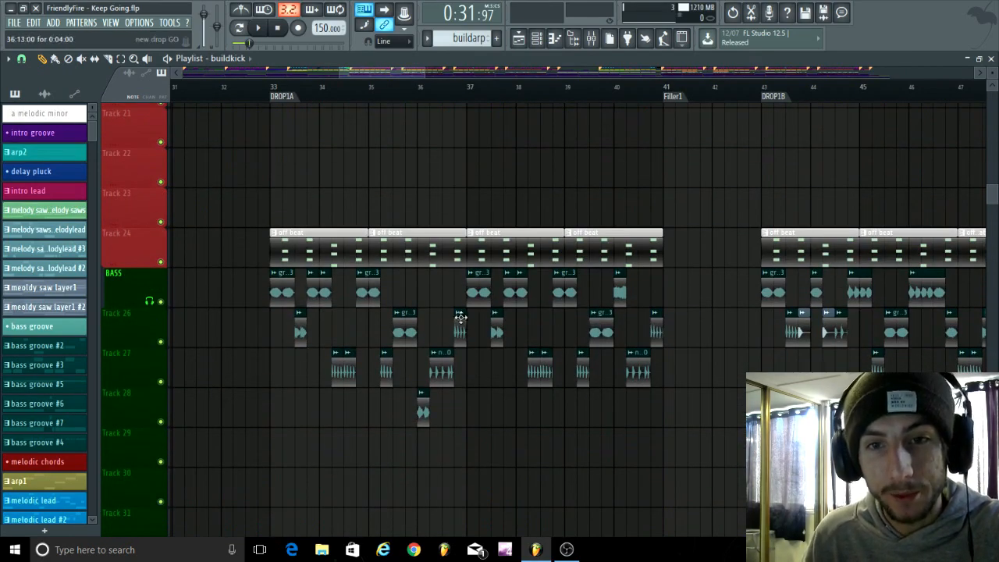
scroll(461, 320, "down", 6)
scroll(360, 384, "down", 4)
scroll(379, 377, "up", 6)
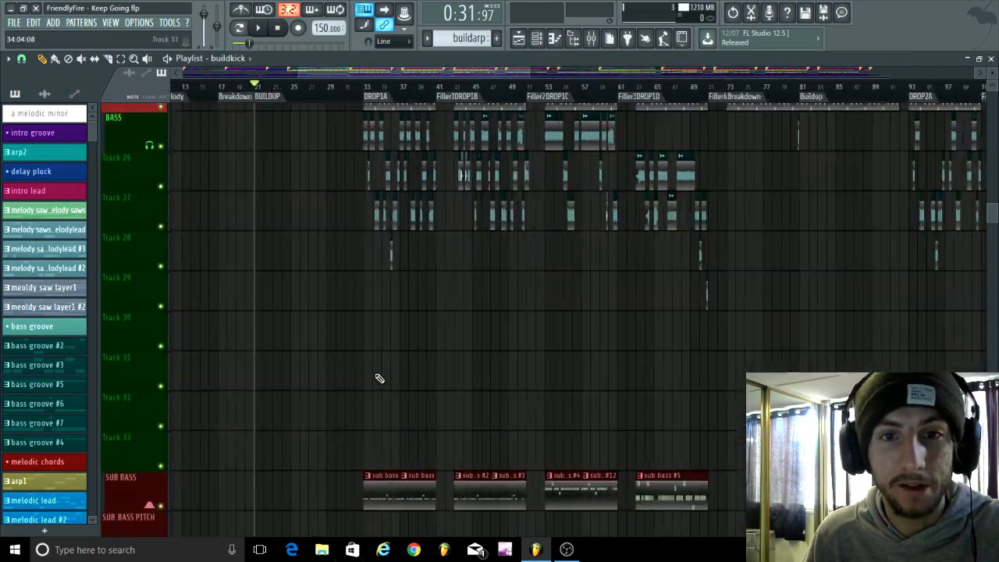
scroll(453, 273, "up", 2)
scroll(454, 273, "down", 2)
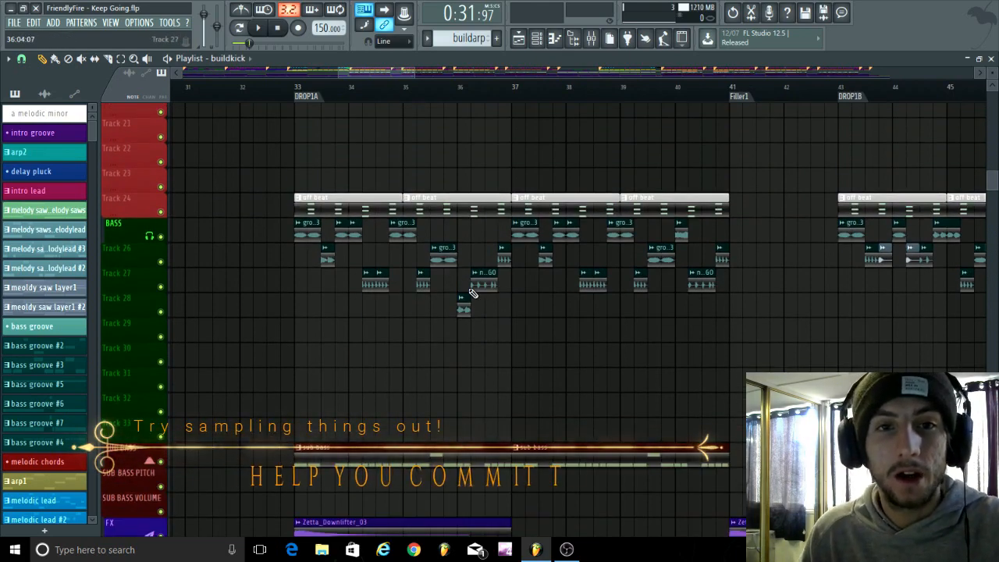
Play the song from the DROP1A marker at bar 33 and inspect the opening groove 3 and gobline long clips.
scroll(310, 350, "up", 4)
scroll(309, 355, "up", 2)
scroll(308, 359, "up", 1)
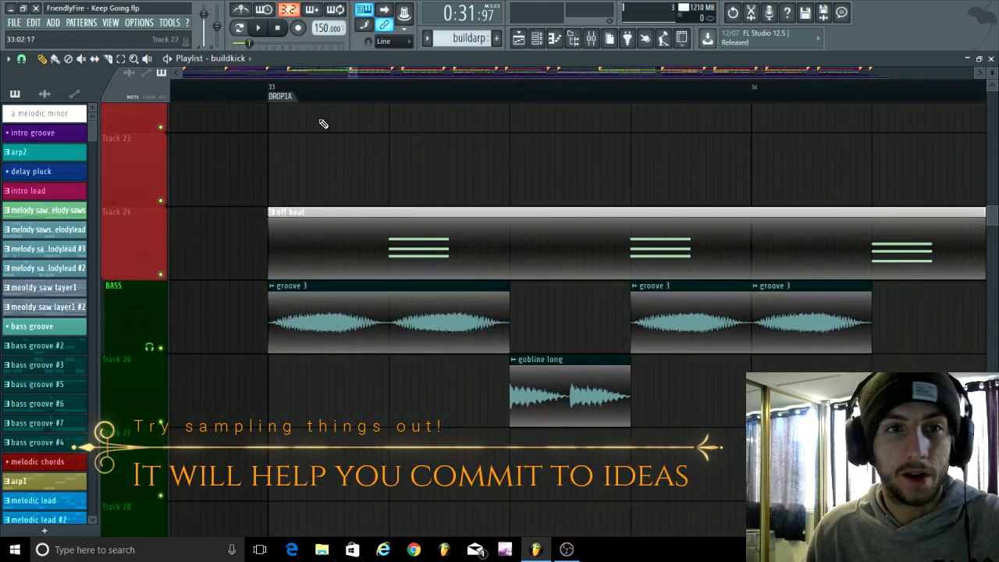
left_click(281, 92)
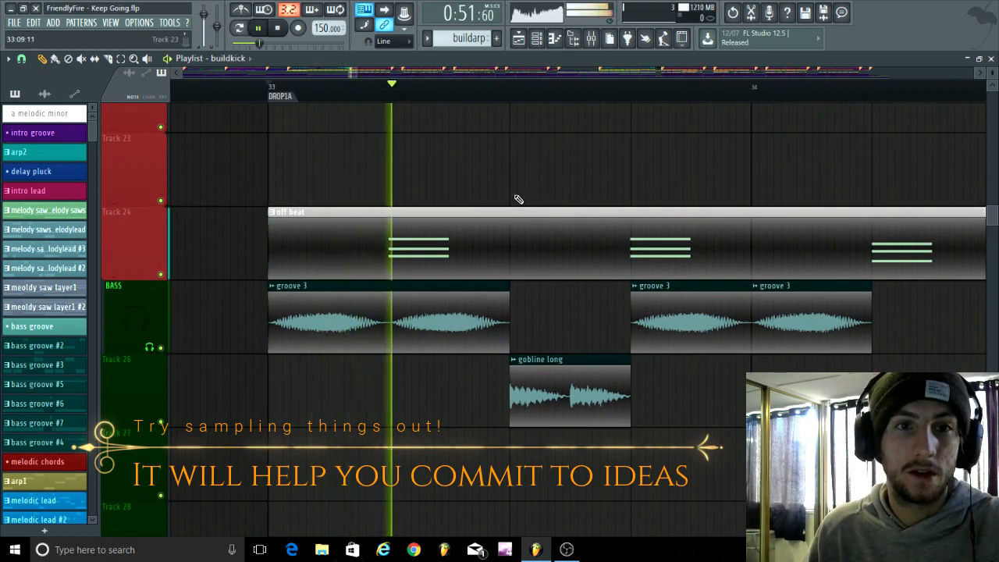
scroll(363, 362, "up", 2)
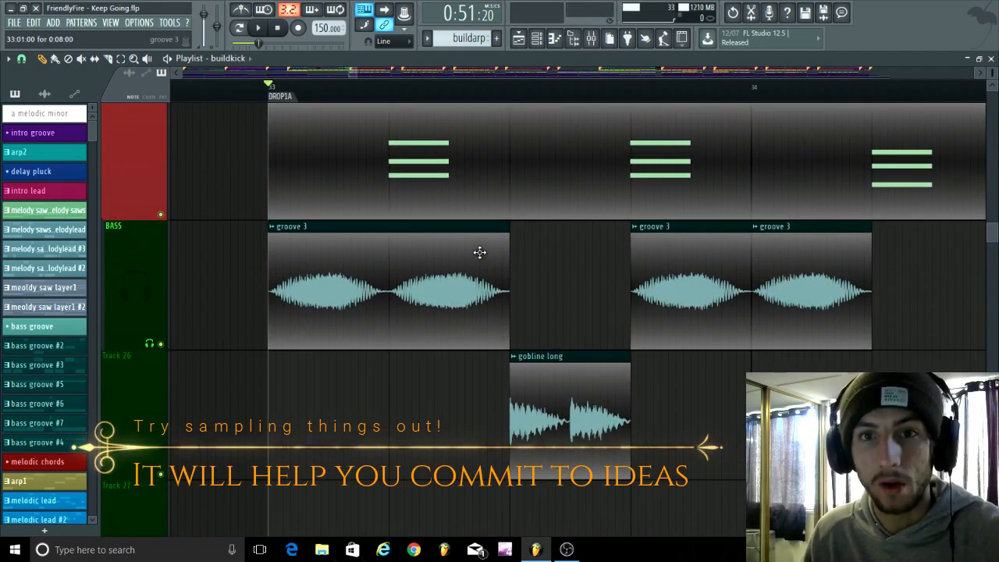
scroll(216, 410, "down", 1)
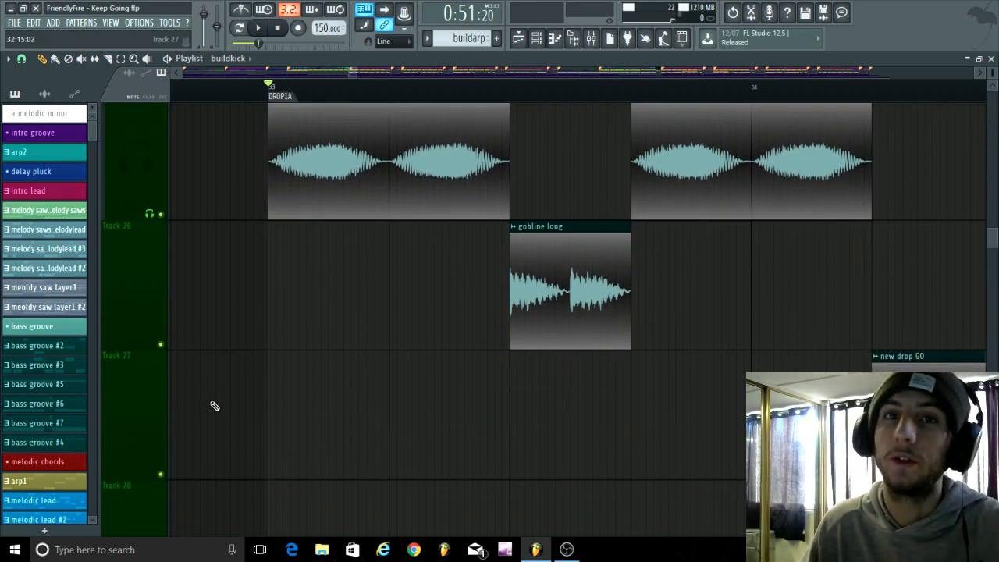
Examine the sequence of groove 3, gobline long and new drop GO clips on the BASS tracks through DROP1A.
scroll(232, 461, "down", 3)
scroll(245, 401, "up", 1)
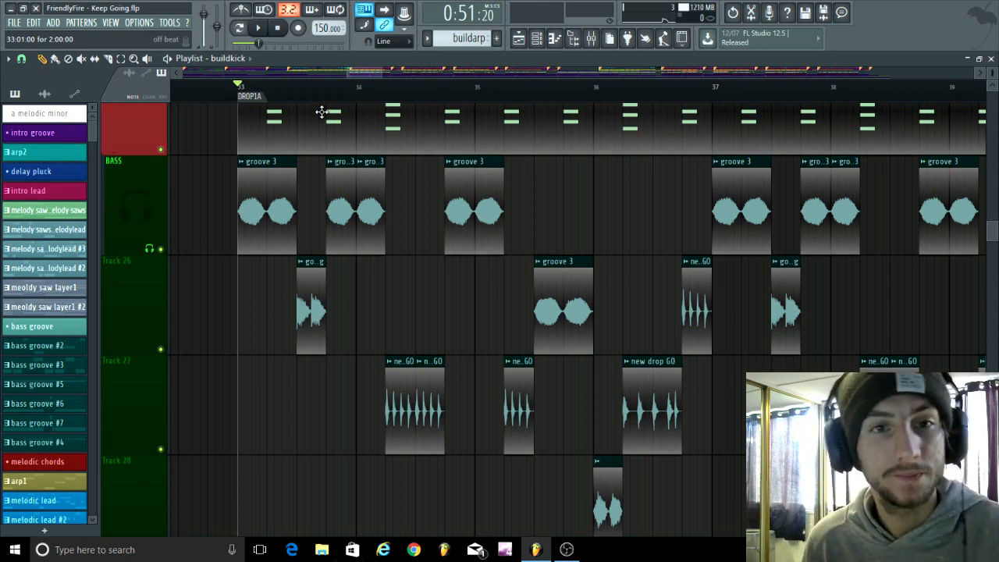
scroll(305, 394, "down", 3)
scroll(288, 404, "down", 2)
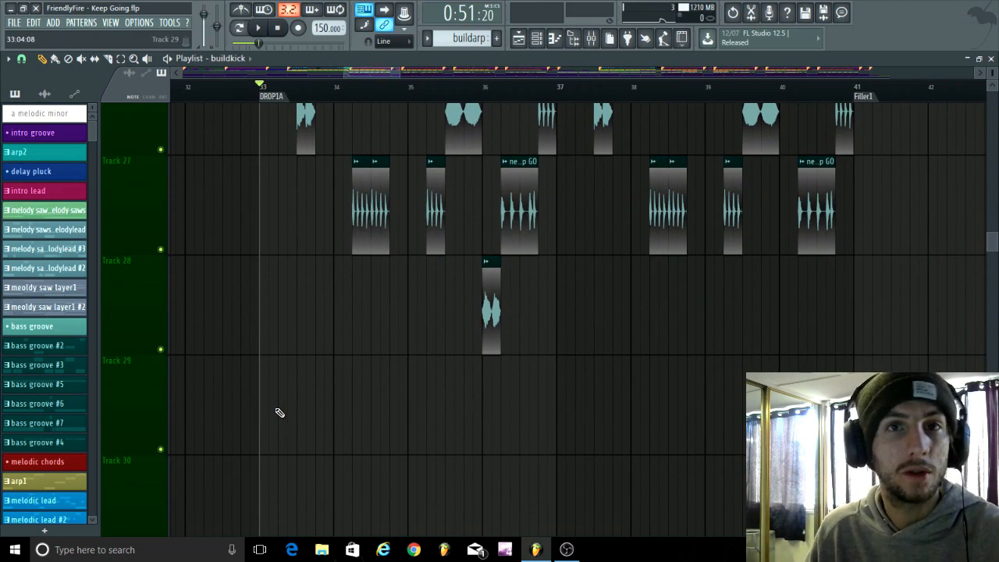
scroll(254, 360, "down", 2)
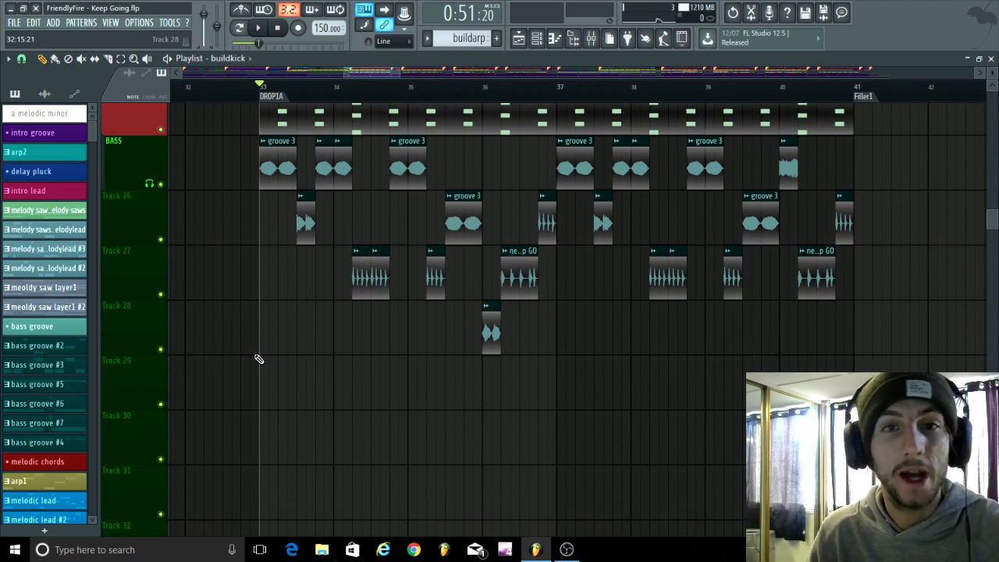
scroll(259, 360, "down", 3)
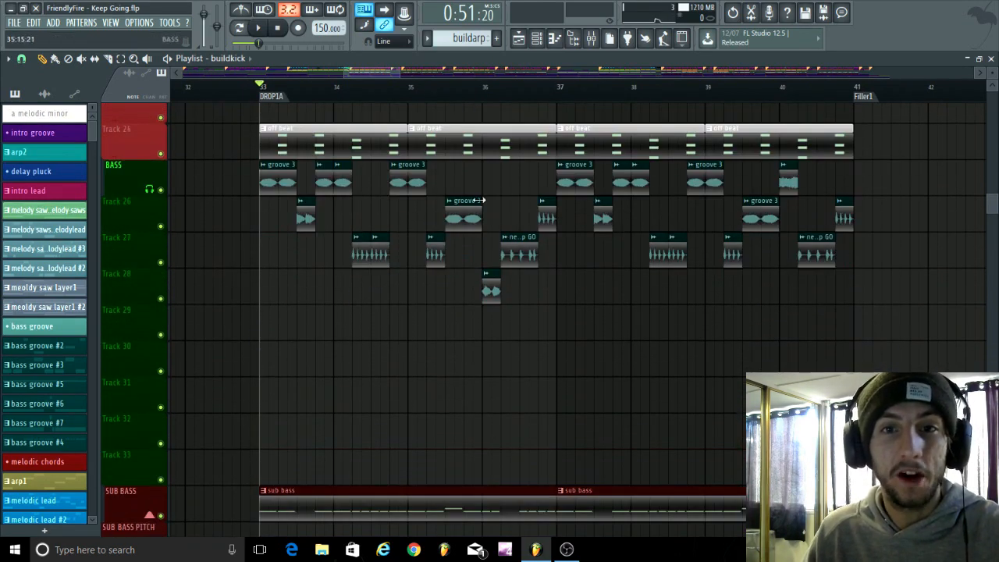
scroll(252, 305, "up", 4)
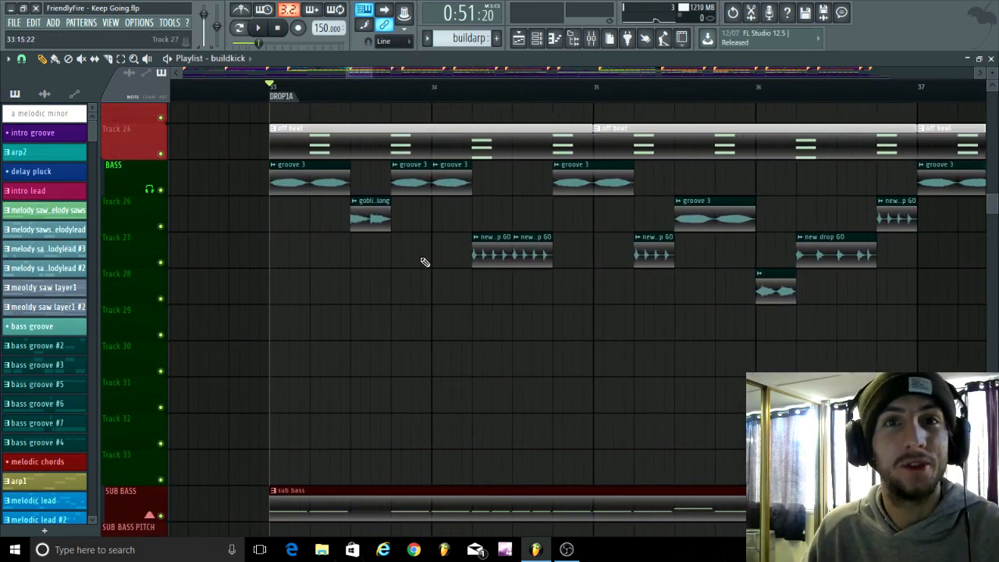
scroll(309, 292, "up", 3)
scroll(283, 300, "up", 3)
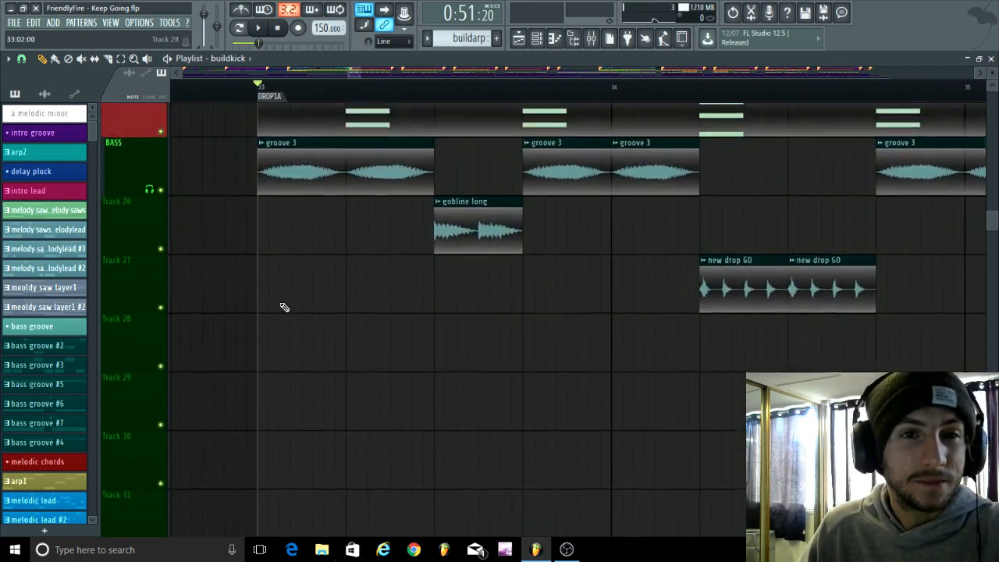
scroll(224, 348, "down", 5)
scroll(212, 335, "up", 4)
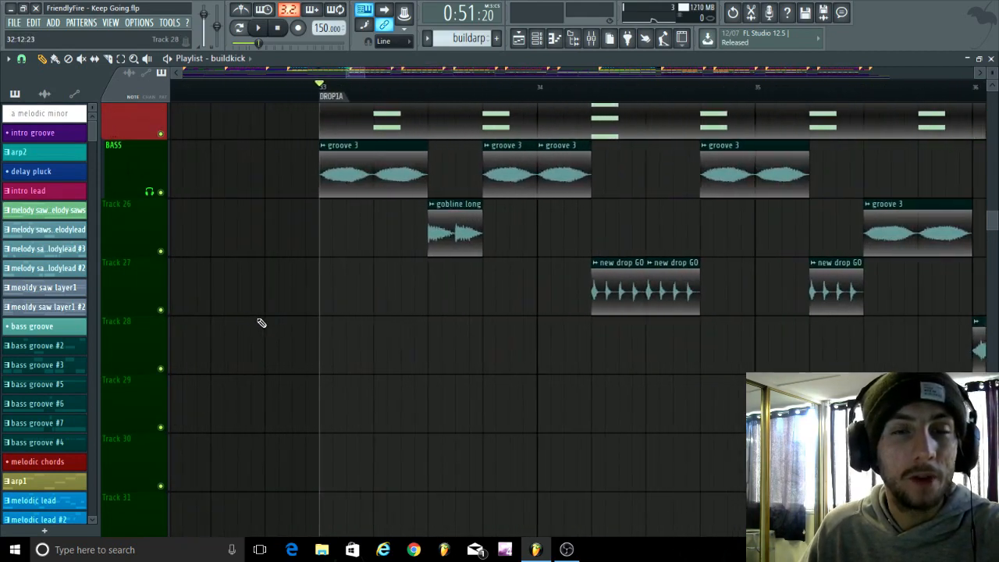
scroll(270, 312, "down", 4)
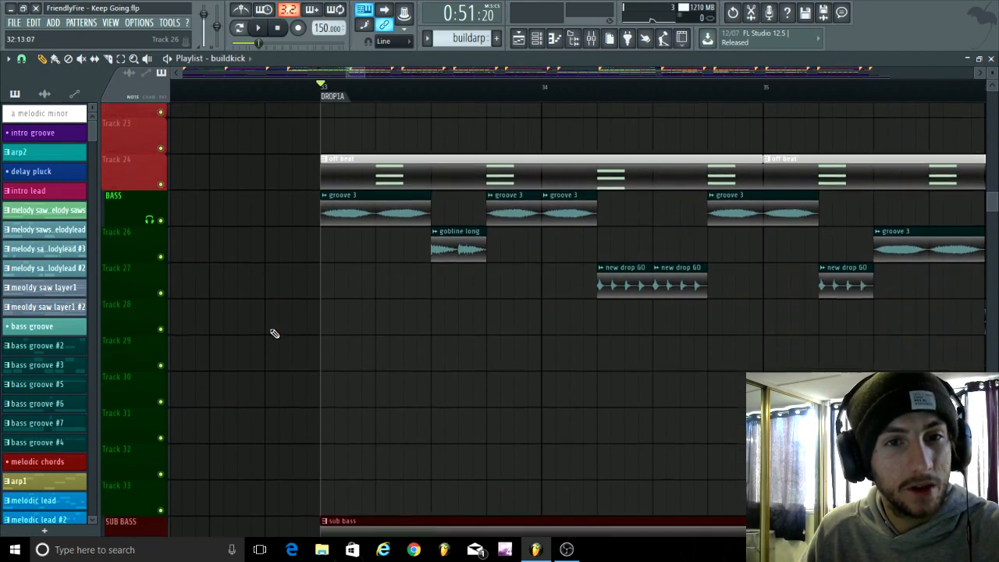
Review the chopped bass clips across DROP1A and DROP1B and save the project.
scroll(357, 279, "up", 2)
scroll(357, 279, "down", 5)
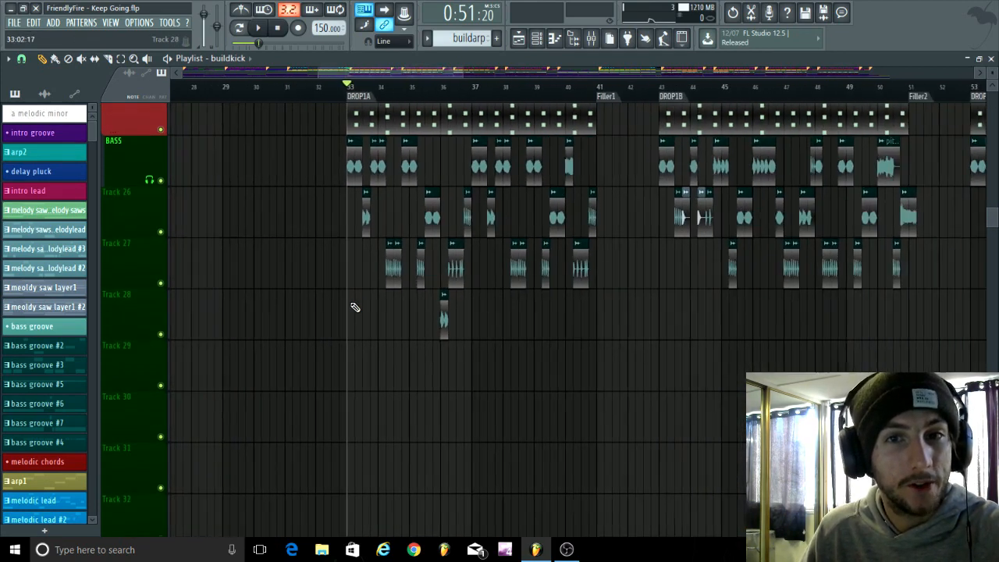
scroll(355, 307, "down", 1)
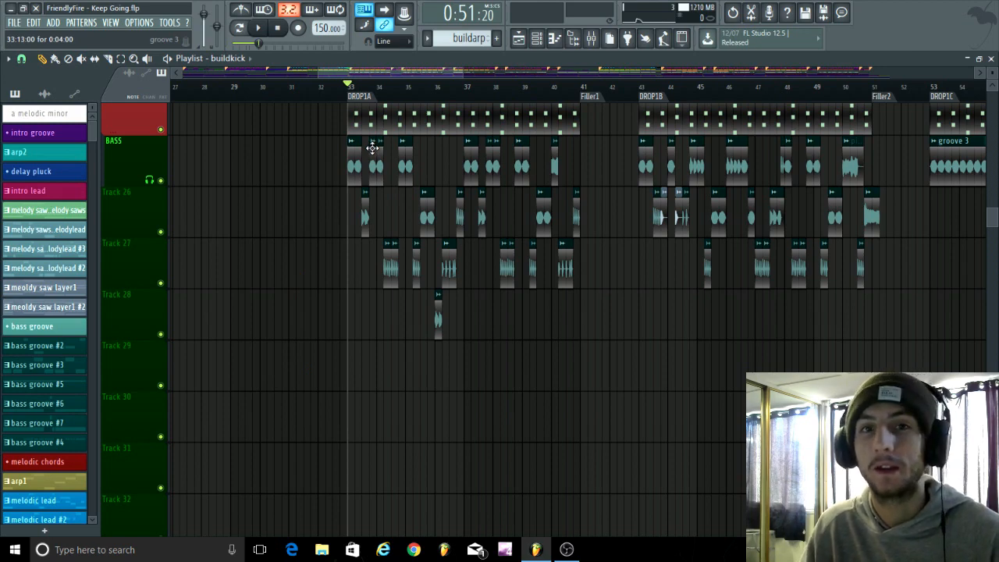
key("ctrl+s")
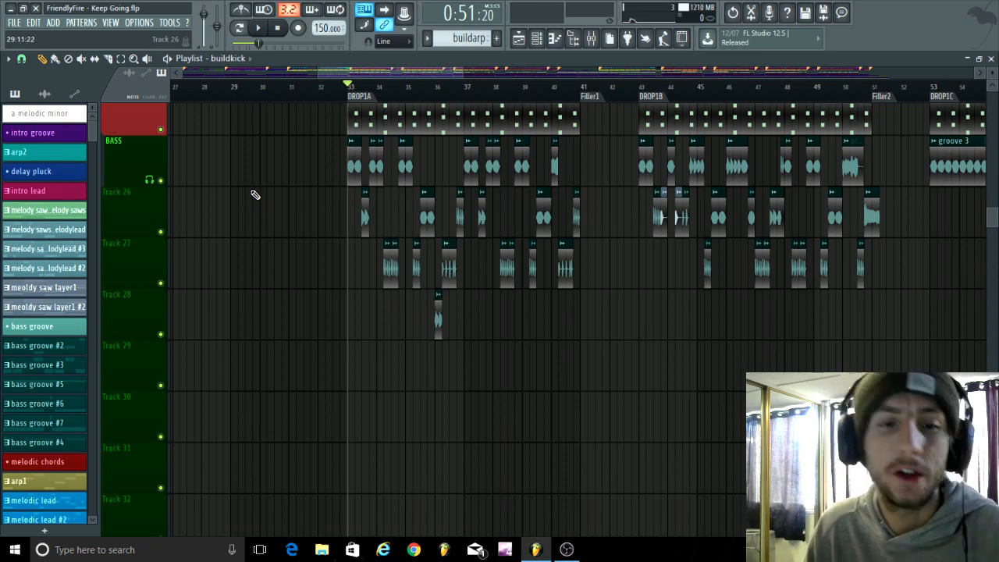
Examine how the DROP1A bass clips line up with the off beat and sub bass patterns.
scroll(367, 330, "down", 4)
scroll(361, 312, "up", 5)
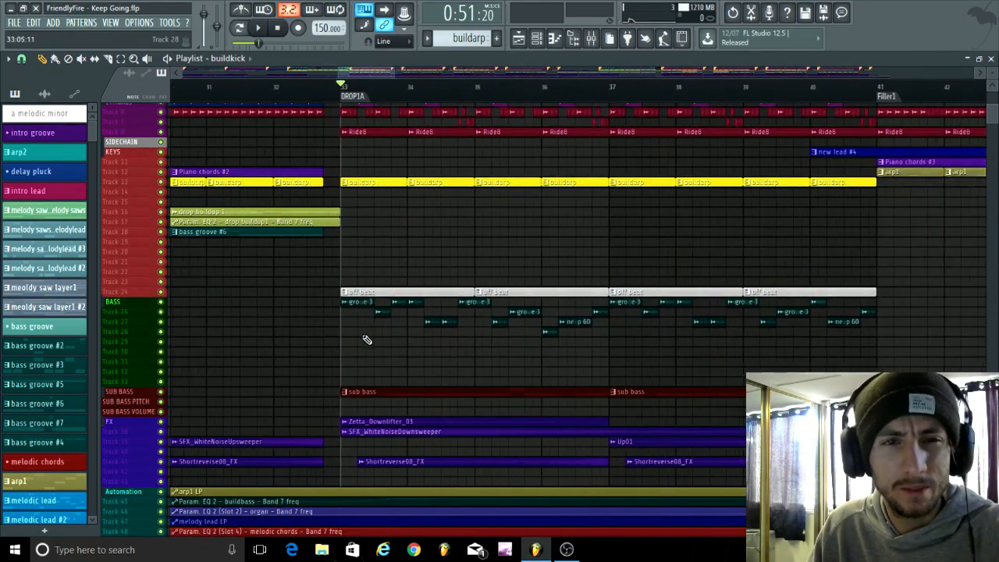
scroll(306, 368, "up", 2)
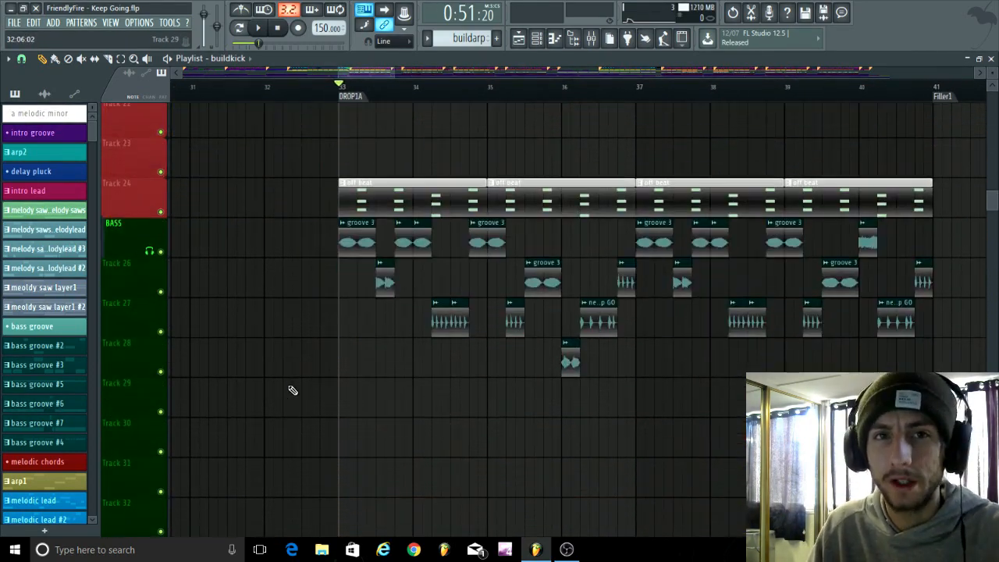
scroll(358, 406, "up", 3)
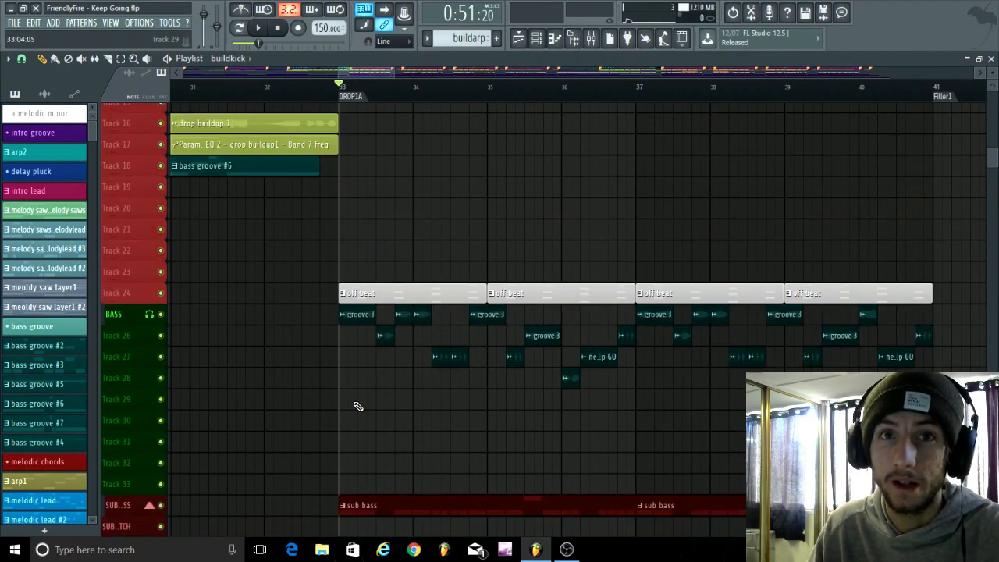
scroll(357, 405, "down", 2)
scroll(351, 328, "up", 4)
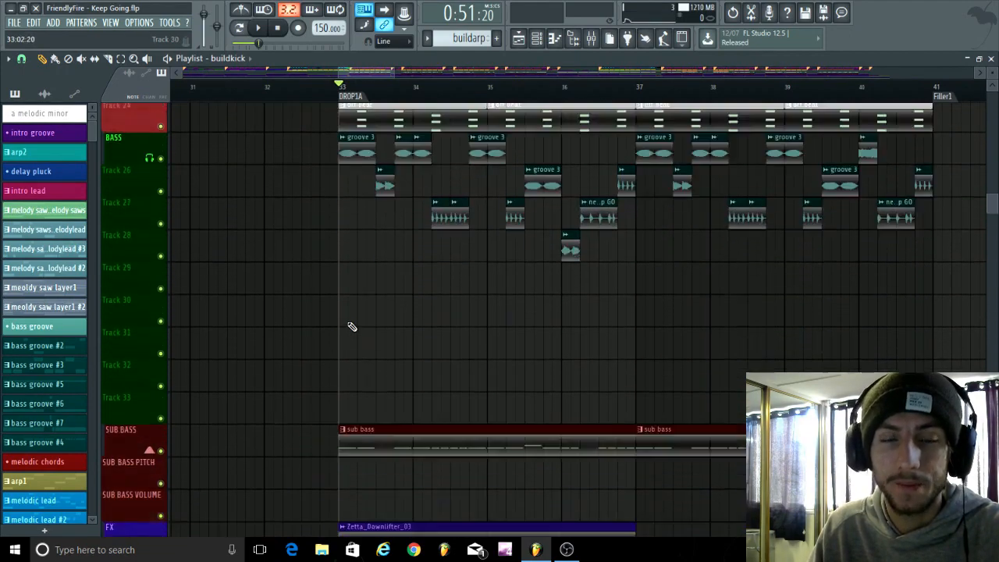
scroll(341, 356, "up", 3)
scroll(341, 357, "up", 3)
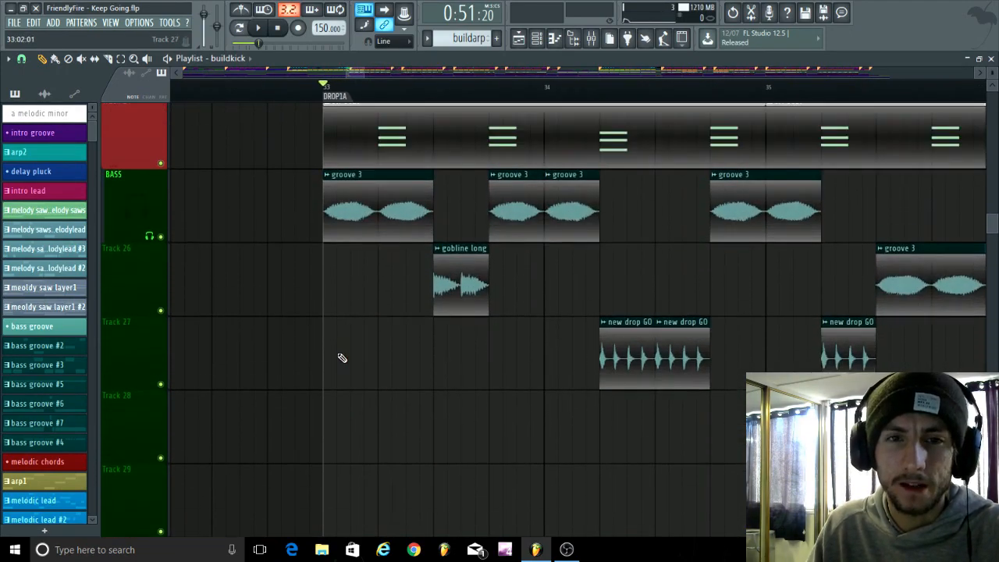
scroll(341, 358, "down", 2)
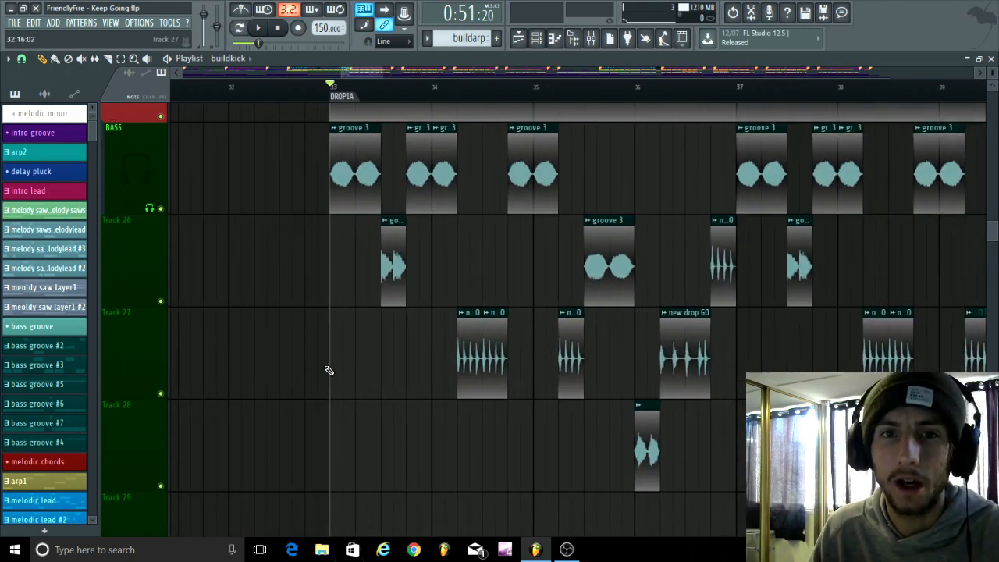
Compare the DROP1A bass chops with the bass clips in DROP1B, DROP1C and DROP1D.
scroll(329, 370, "up", 1)
scroll(329, 370, "down", 2)
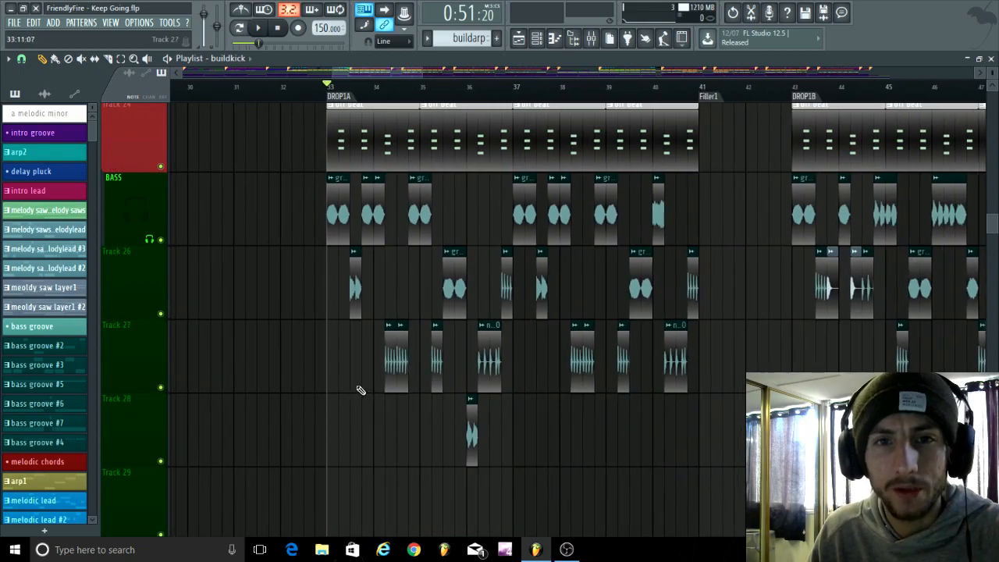
scroll(435, 290, "down", 3)
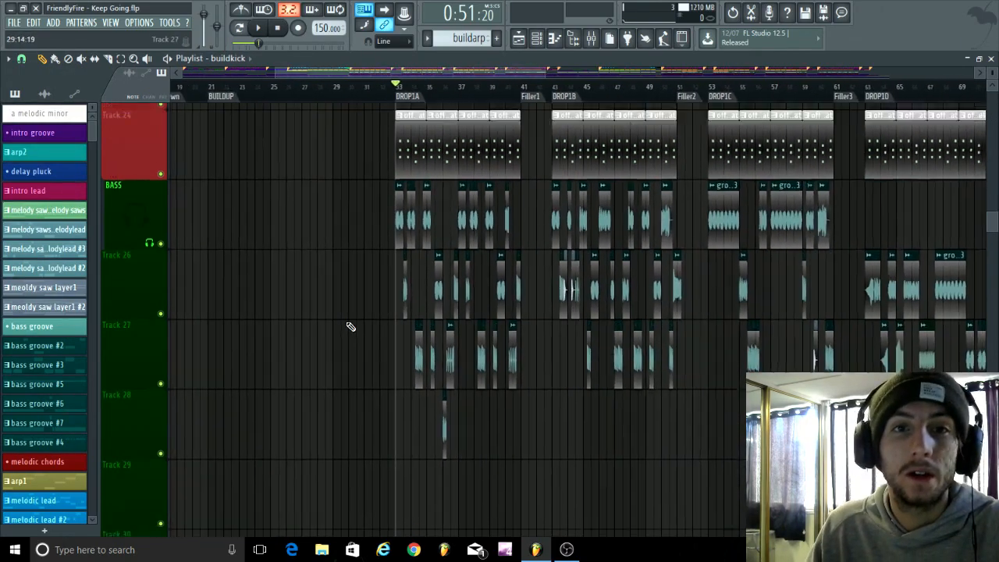
scroll(350, 328, "up", 3)
scroll(374, 273, "down", 1)
scroll(385, 286, "up", 4)
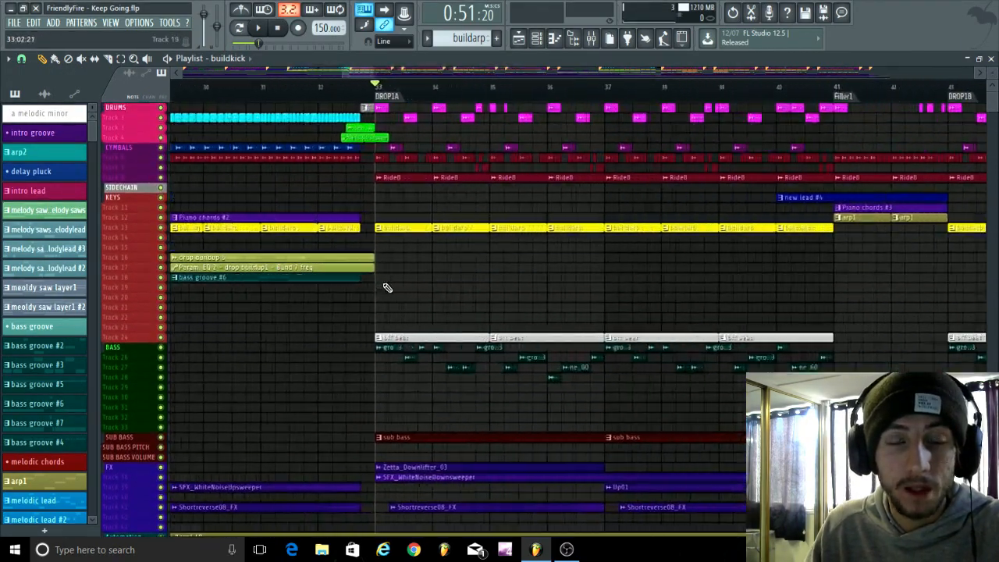
scroll(330, 323, "up", 3)
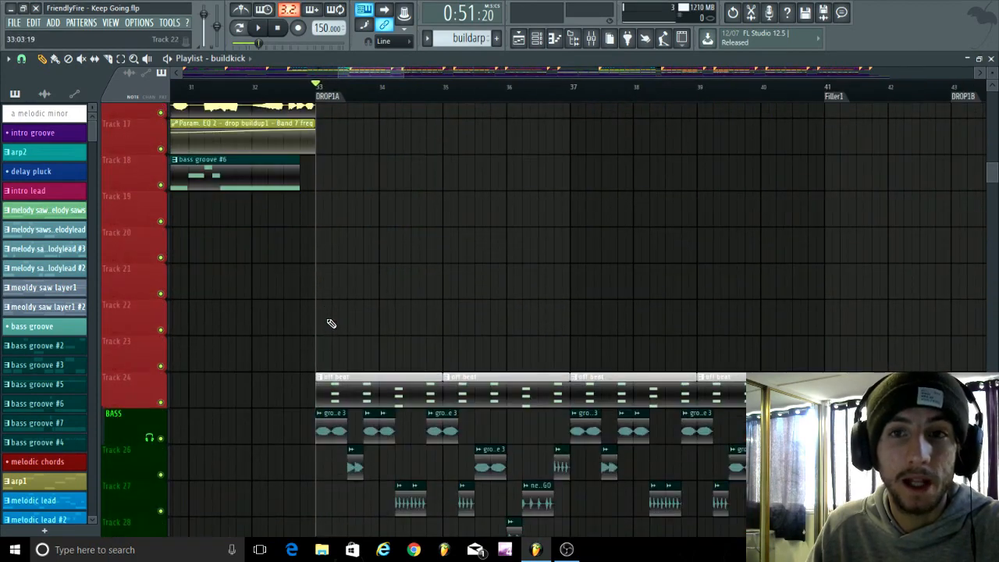
scroll(320, 319, "down", 4)
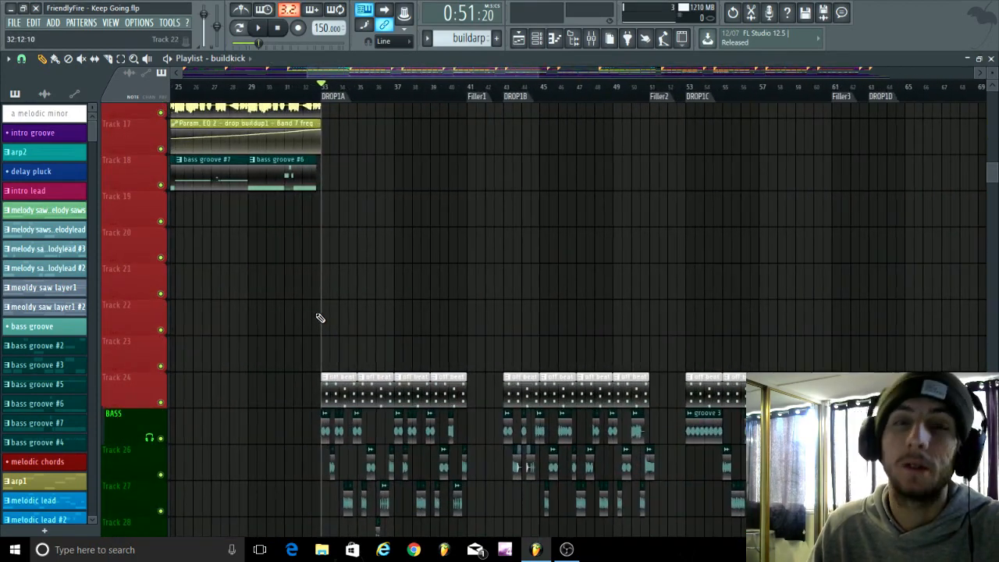
scroll(320, 319, "down", 3)
scroll(323, 314, "down", 3)
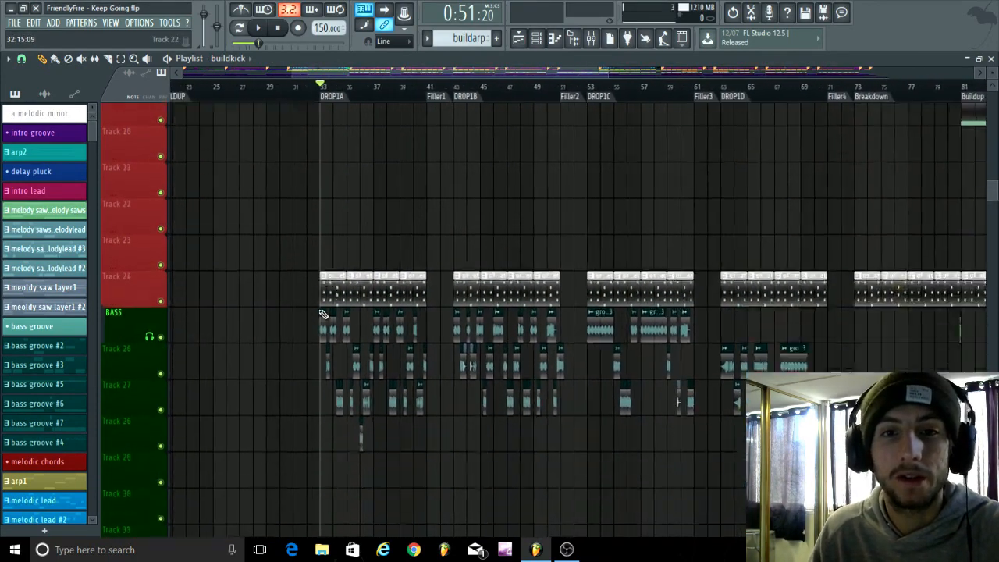
scroll(323, 315, "down", 1)
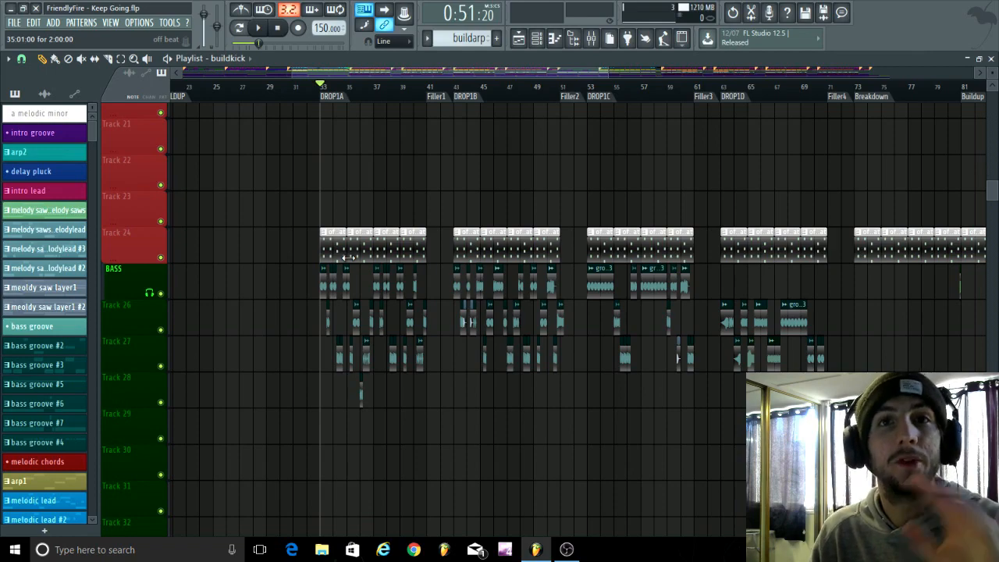
Inspect the full layering of DROP1A, from drums and buildarp to bass chops, sub bass and FX.
scroll(442, 281, "up", 6)
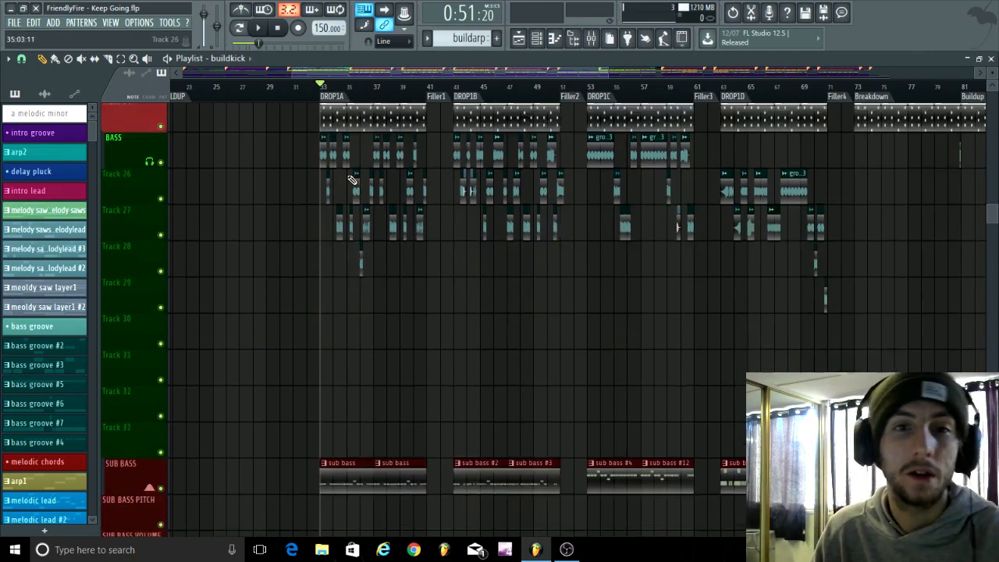
scroll(371, 341, "down", 4)
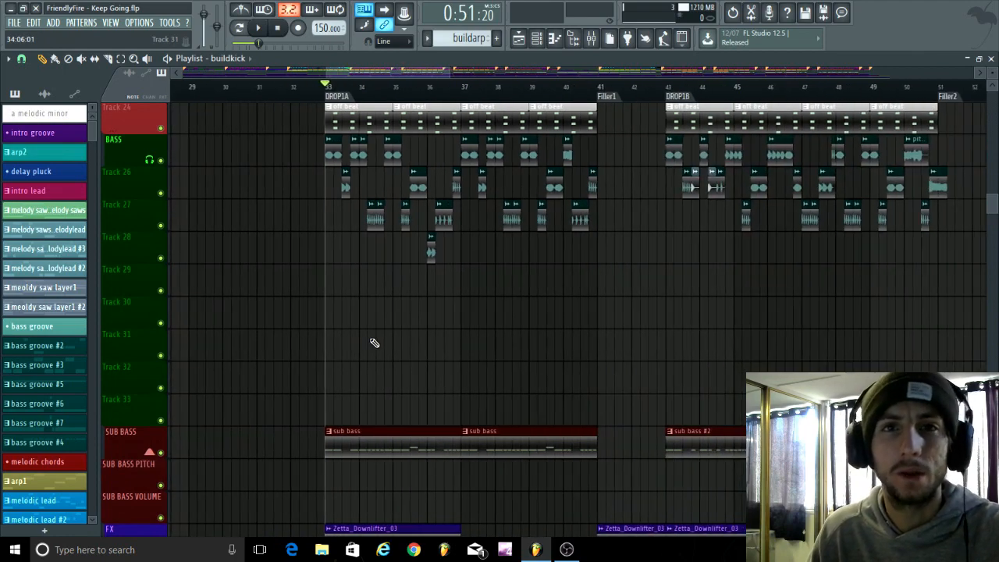
scroll(348, 364, "up", 3)
scroll(301, 352, "down", 5)
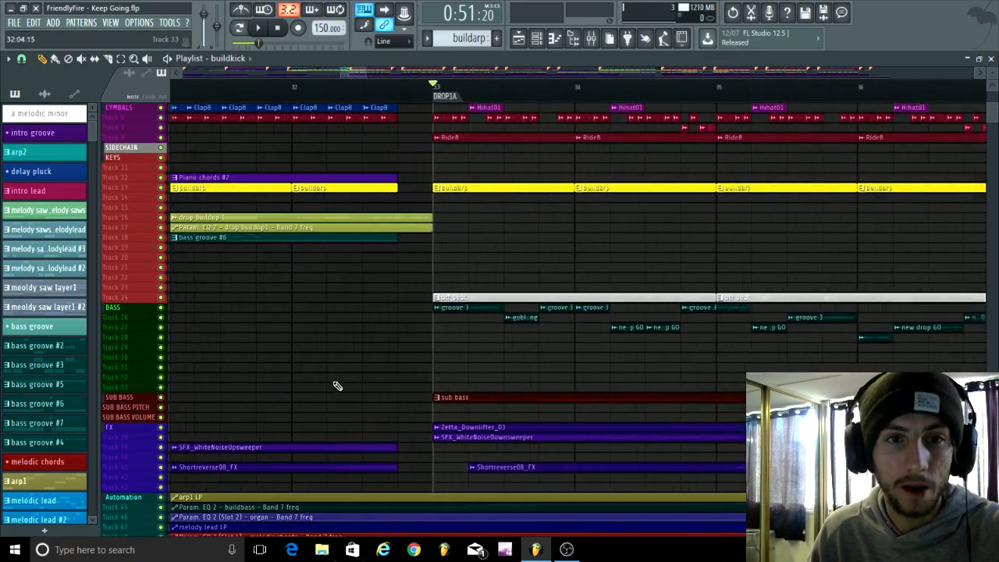
scroll(335, 382, "up", 5)
scroll(268, 419, "down", 5)
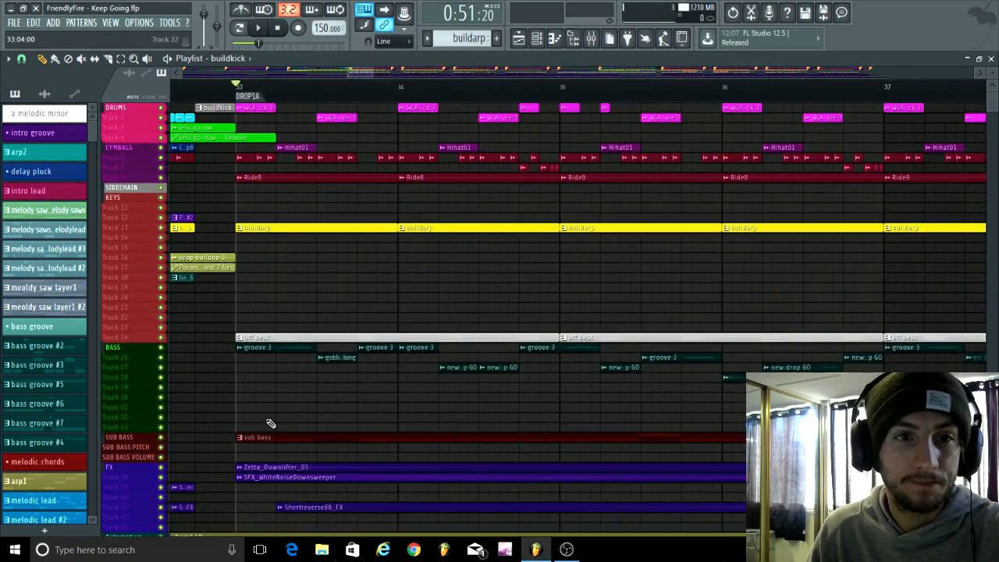
scroll(268, 419, "up", 6)
scroll(238, 431, "down", 2)
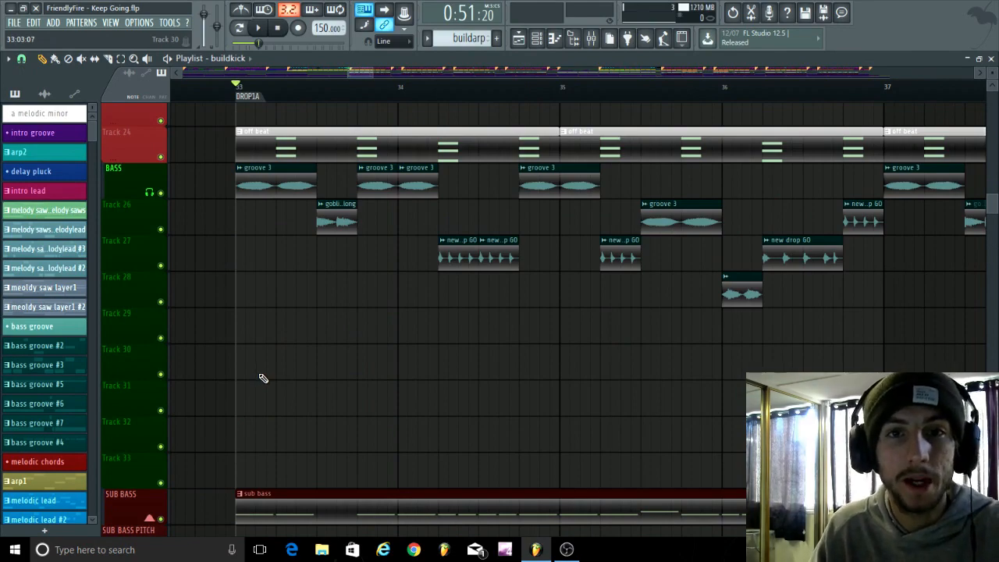
Inspect the opening groove 3, gobline long and new drop GO clips beneath the off beat pattern in DROP1A.
scroll(263, 378, "down", 2)
scroll(241, 378, "up", 3)
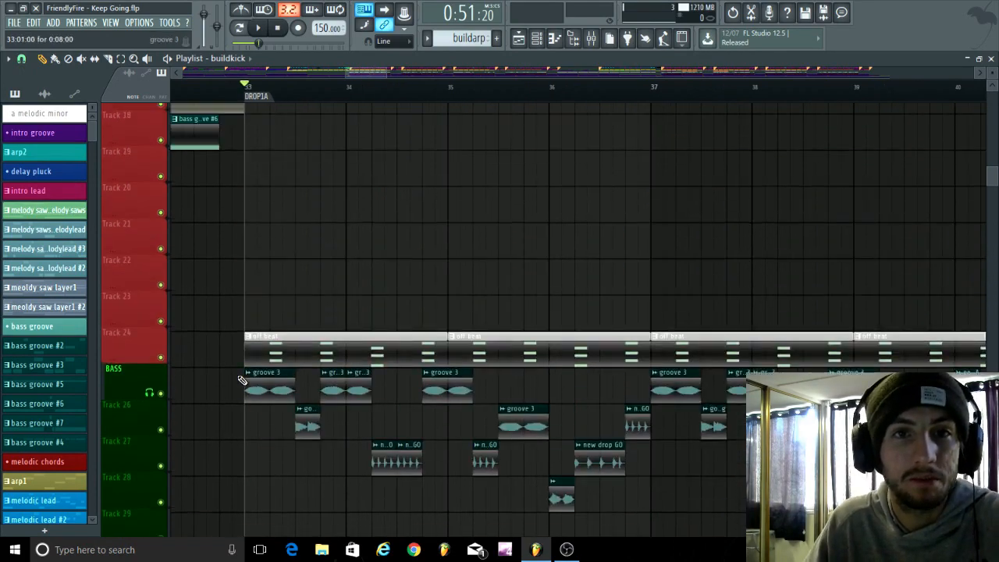
scroll(239, 373, "down", 2)
scroll(237, 372, "up", 2)
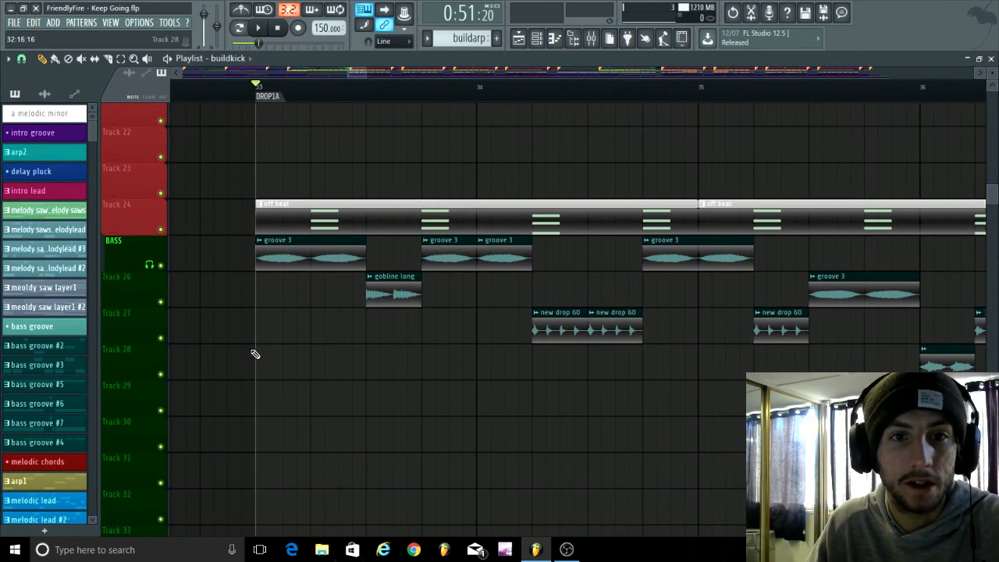
scroll(254, 354, "up", 3)
scroll(255, 353, "up", 2)
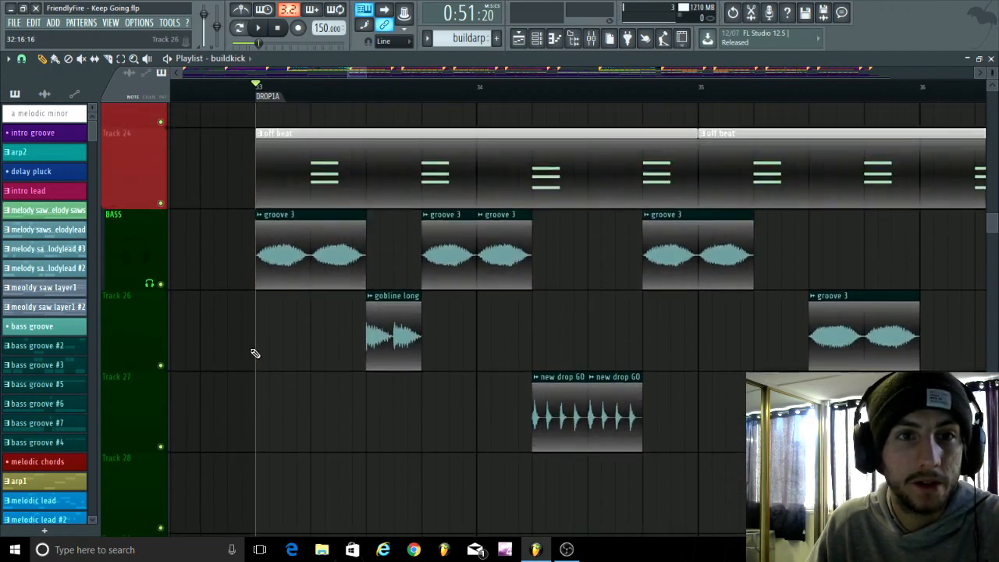
scroll(238, 373, "down", 3)
scroll(234, 375, "up", 1)
scroll(236, 373, "down", 2)
scroll(236, 373, "up", 2)
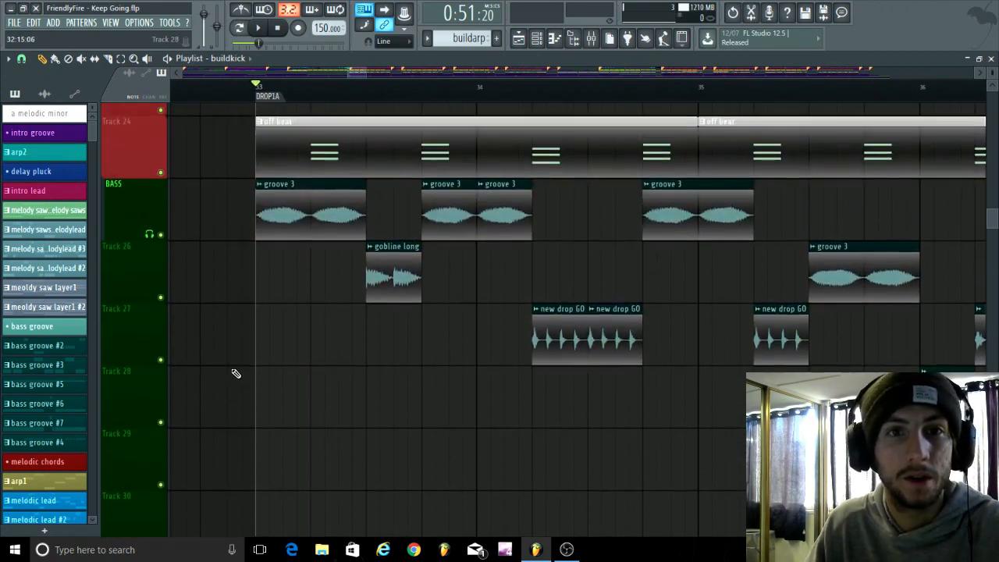
Play DROP1A from bar 33 to the Filler1 marker and pause the playback there.
key("space")
scroll(187, 384, "down", 5)
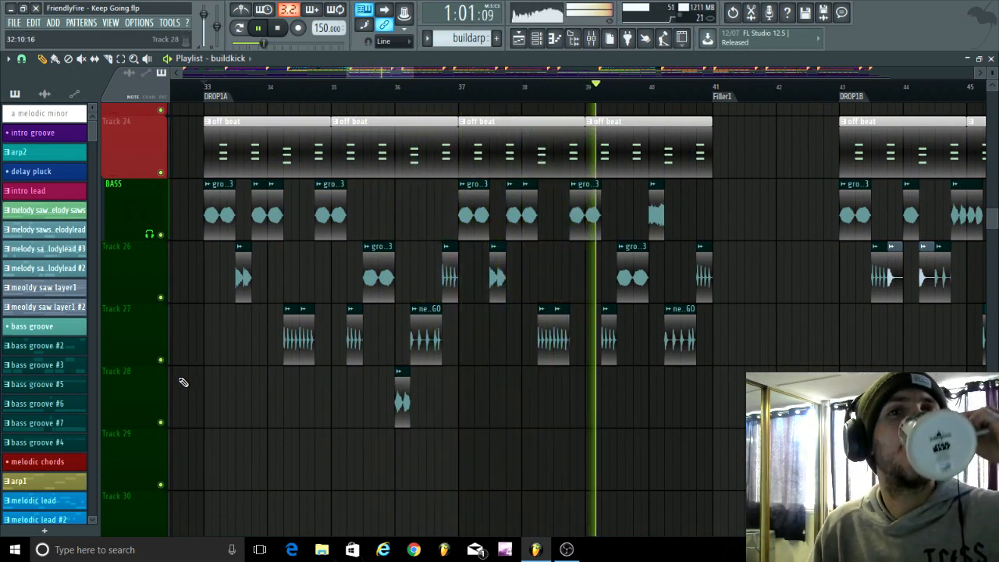
left_click(259, 28)
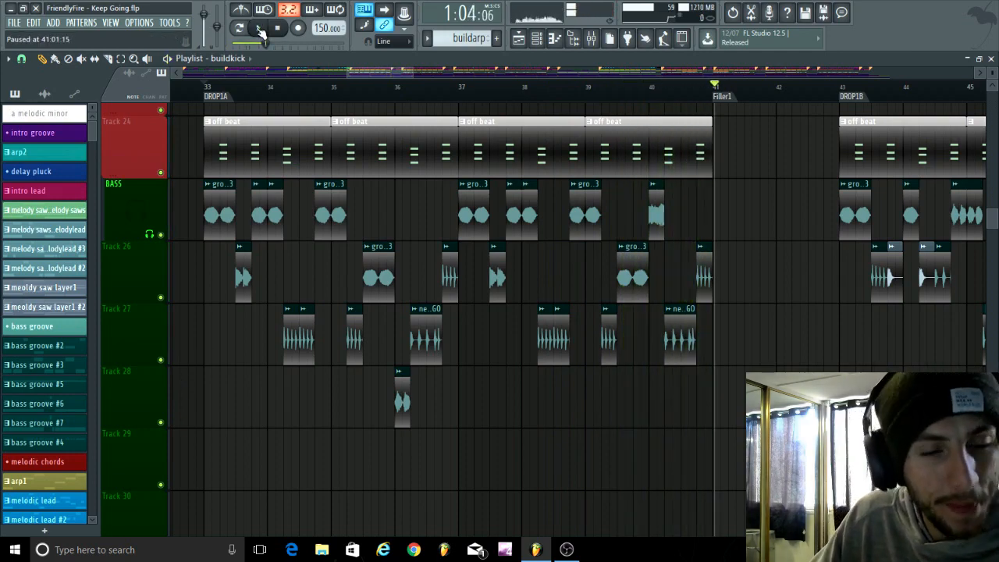
Look through the cymbal, sidechain and keys tracks that accompany the bass in DROP1A.
scroll(64, 323, "down", 5)
scroll(192, 209, "down", 10)
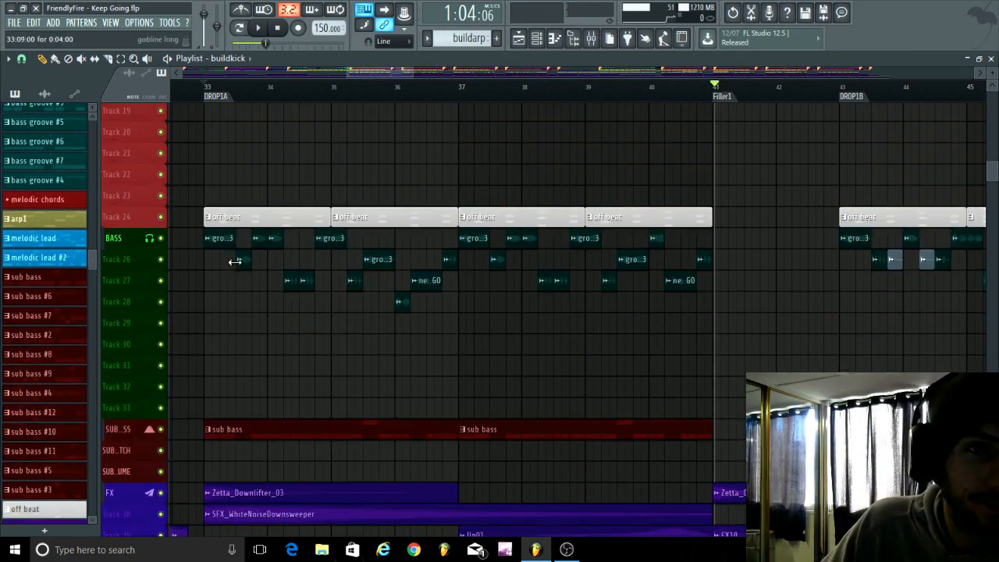
scroll(206, 272, "up", 2)
scroll(206, 272, "up", 5)
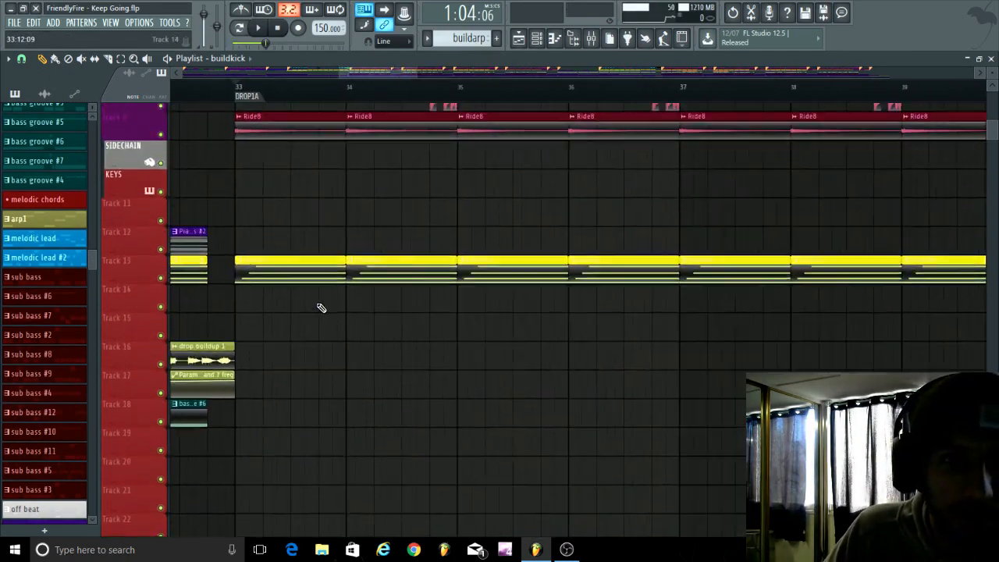
scroll(280, 293, "up", 5)
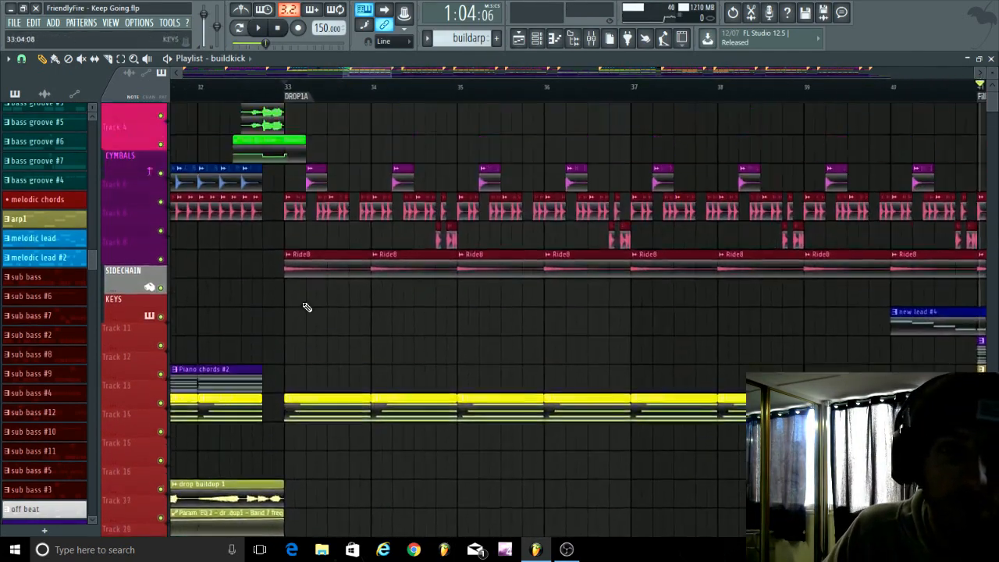
scroll(479, 257, "down", 8)
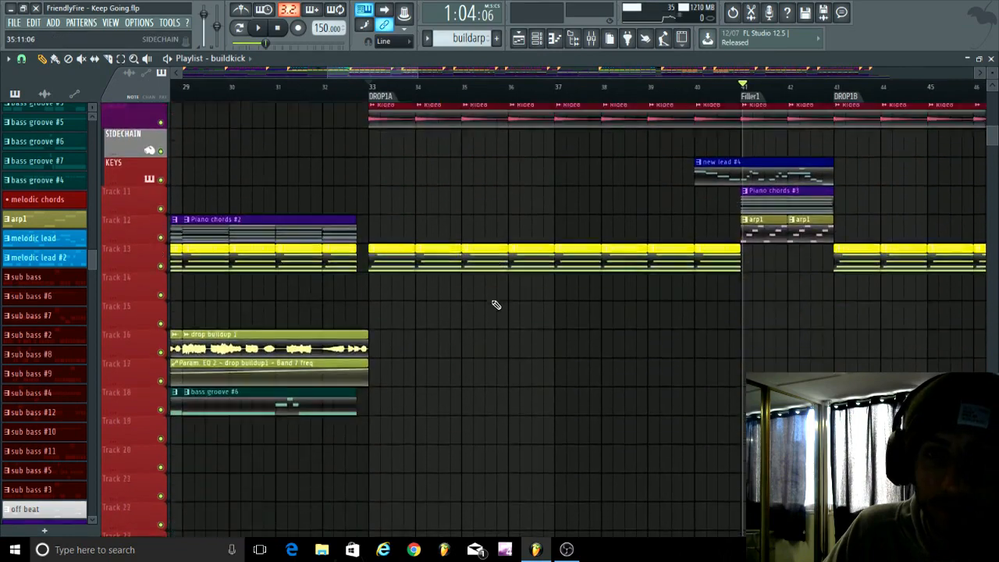
Examine the off beat clips on Track 24 and the sub bass clips that play with the DROP1A bass chops.
scroll(446, 385, "up", 3)
scroll(406, 194, "up", 6)
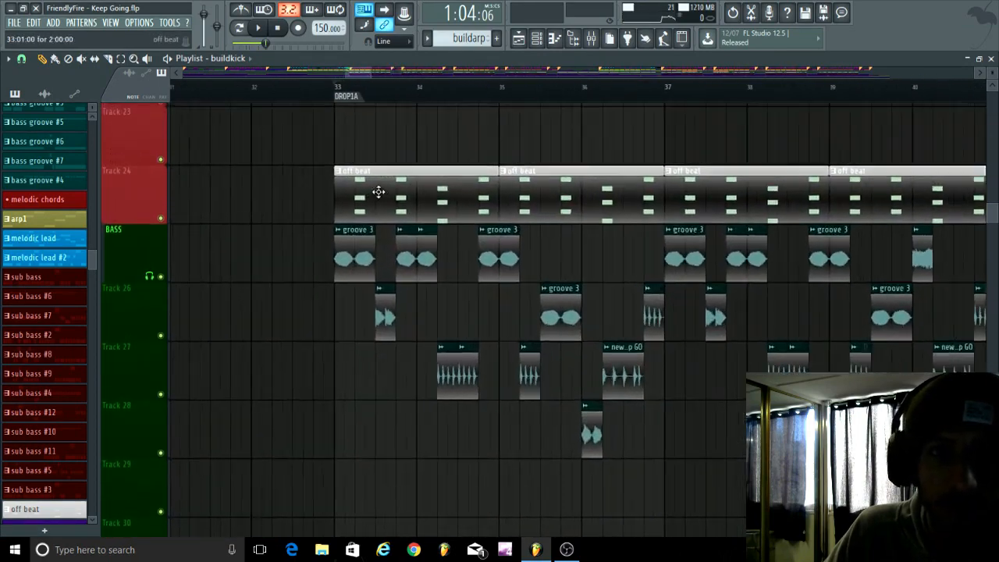
scroll(292, 206, "down", 4)
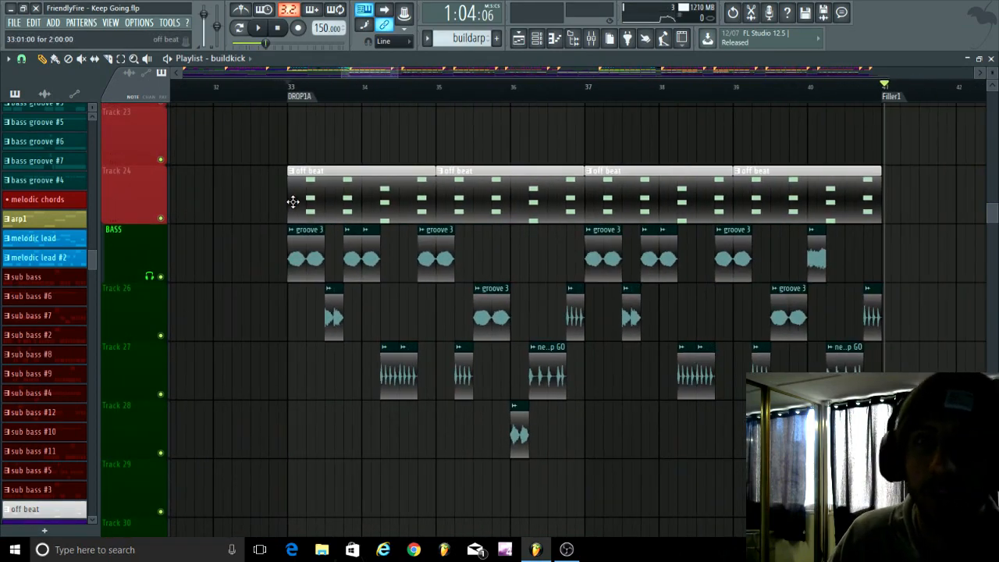
scroll(291, 196, "up", 2)
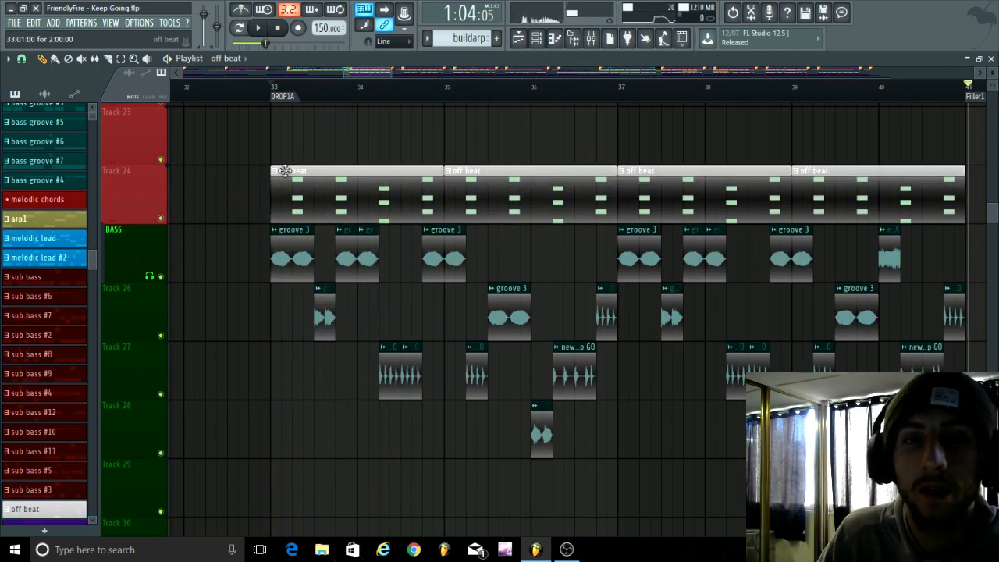
scroll(285, 170, "down", 6)
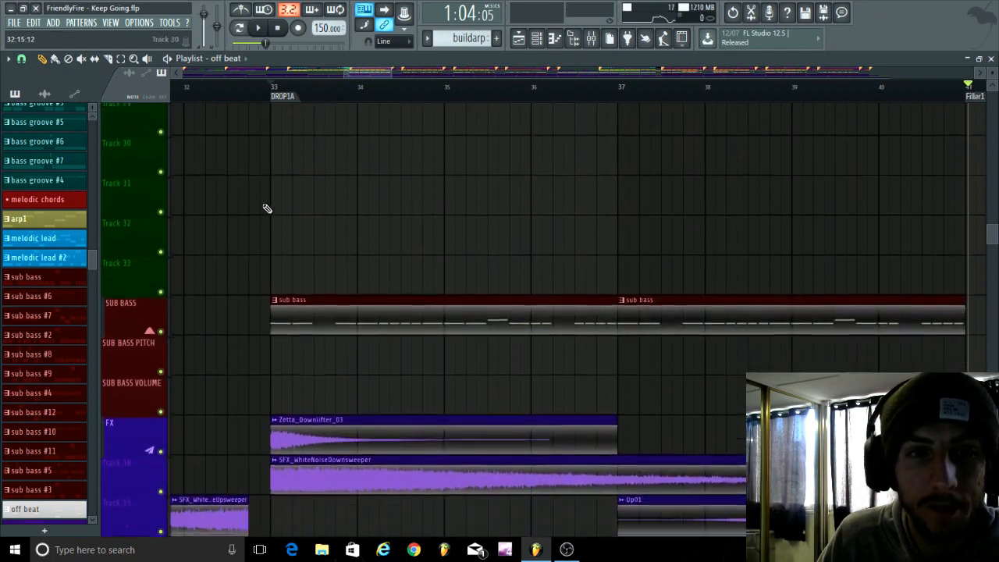
Look through the sub bass clips and the downlifter, downsweeper and reverse FX clips that accompany the drops.
scroll(373, 265, "up", 3)
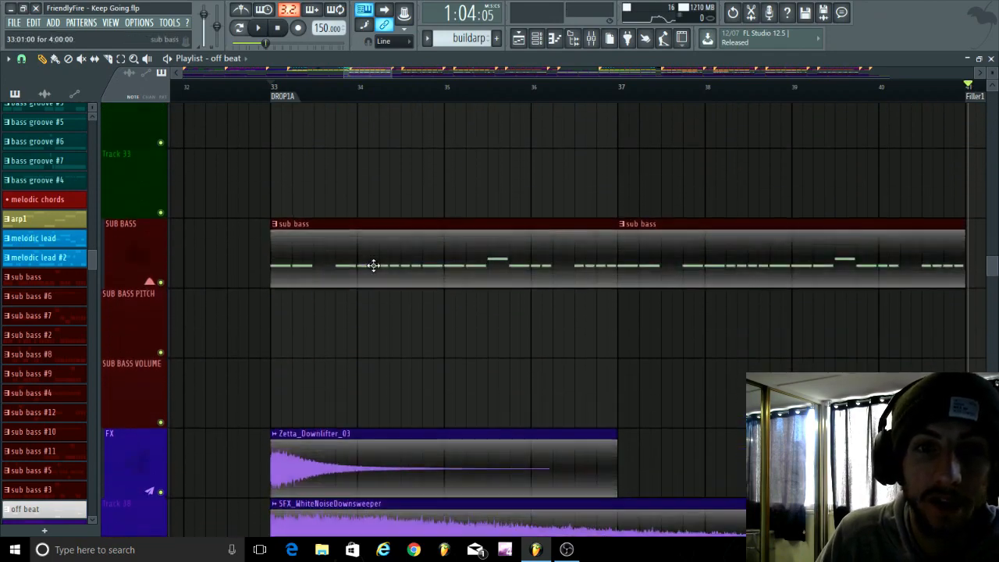
scroll(328, 299, "down", 6)
scroll(330, 290, "up", 4)
scroll(328, 290, "down", 4)
scroll(328, 290, "down", 3)
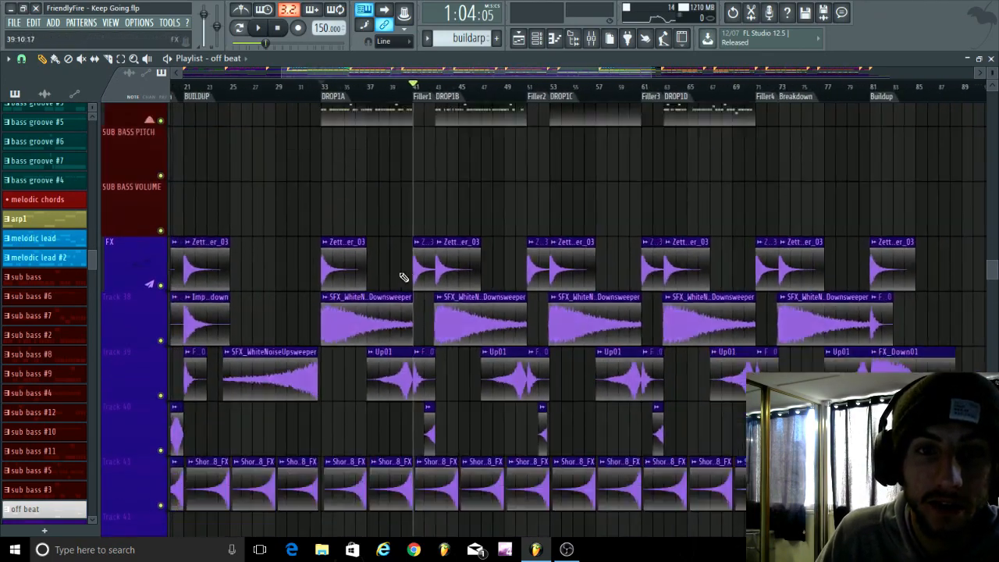
scroll(343, 287, "down", 4)
scroll(332, 274, "down", 3)
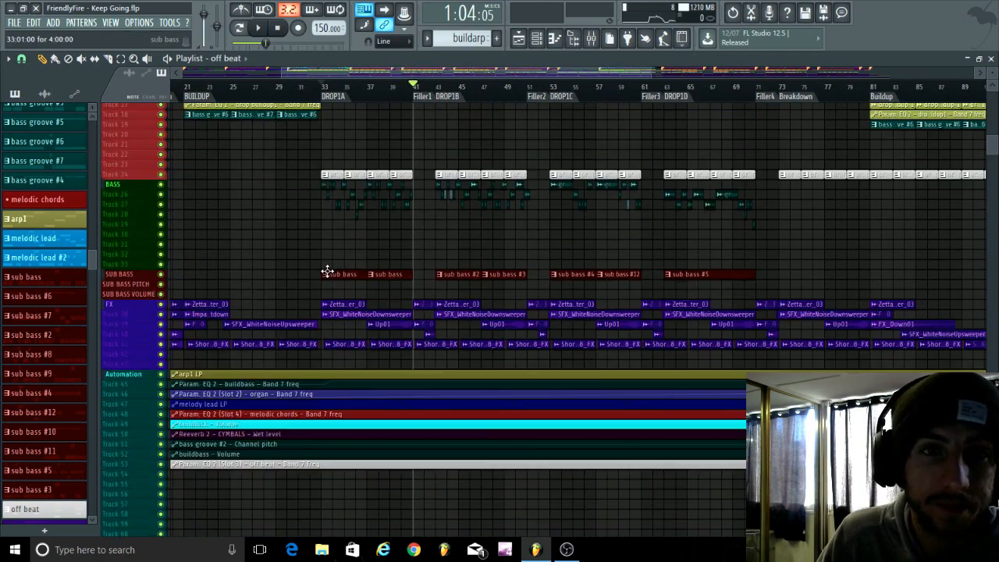
Audition the first groove 3 clip and the gobline long clip separately at the start of DROP1A.
scroll(328, 265, "up", 6)
scroll(301, 233, "up", 4)
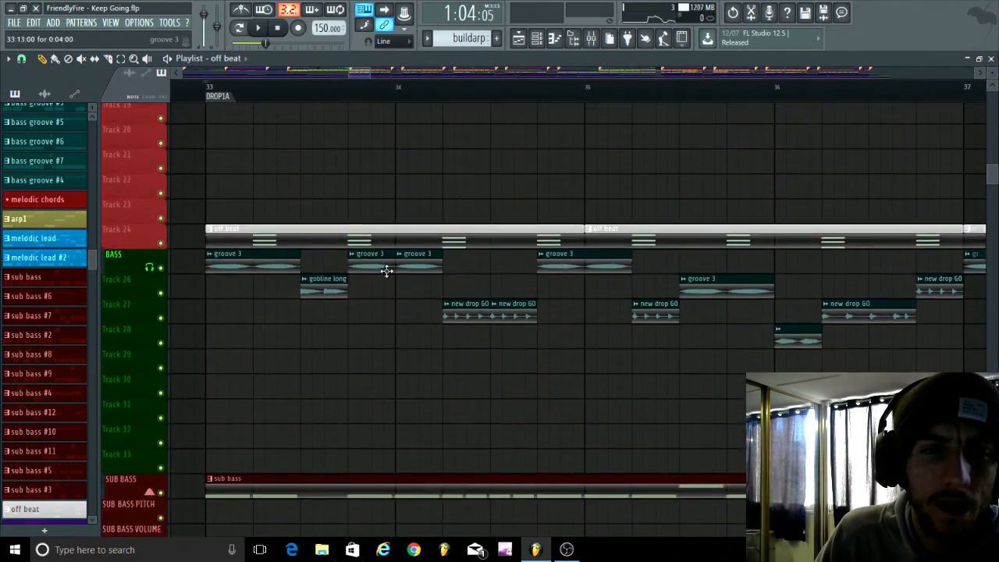
scroll(323, 330, "up", 3)
right_click(222, 211, "alt")
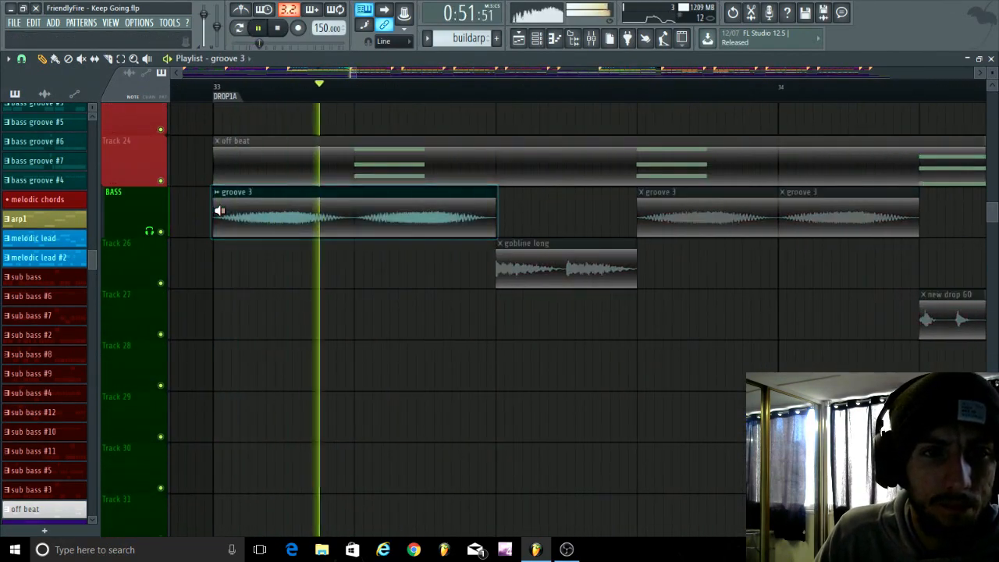
scroll(179, 248, "down", 3)
scroll(179, 248, "up", 2)
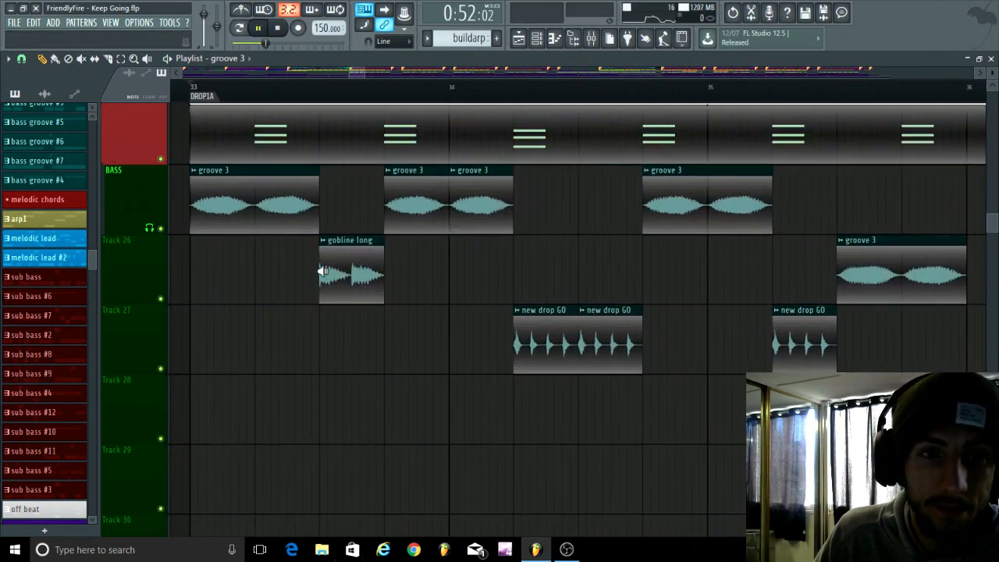
right_click(322, 271, "alt")
scroll(315, 283, "down", 2)
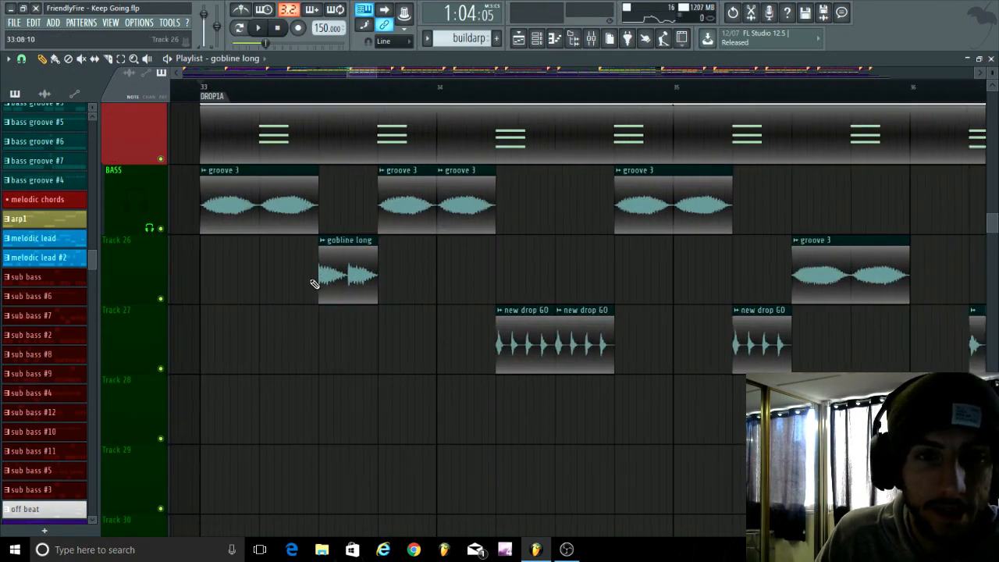
Audition the three new drop GO chops on Track 27 in bars 34 and 35, one after another.
scroll(437, 326, "up", 3)
scroll(442, 319, "down", 2)
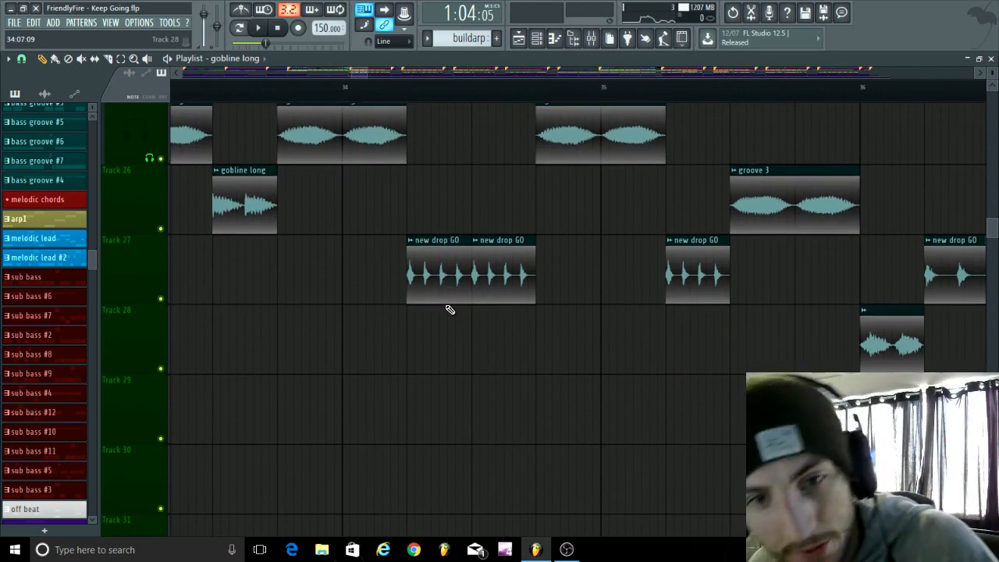
scroll(437, 348, "up", 3)
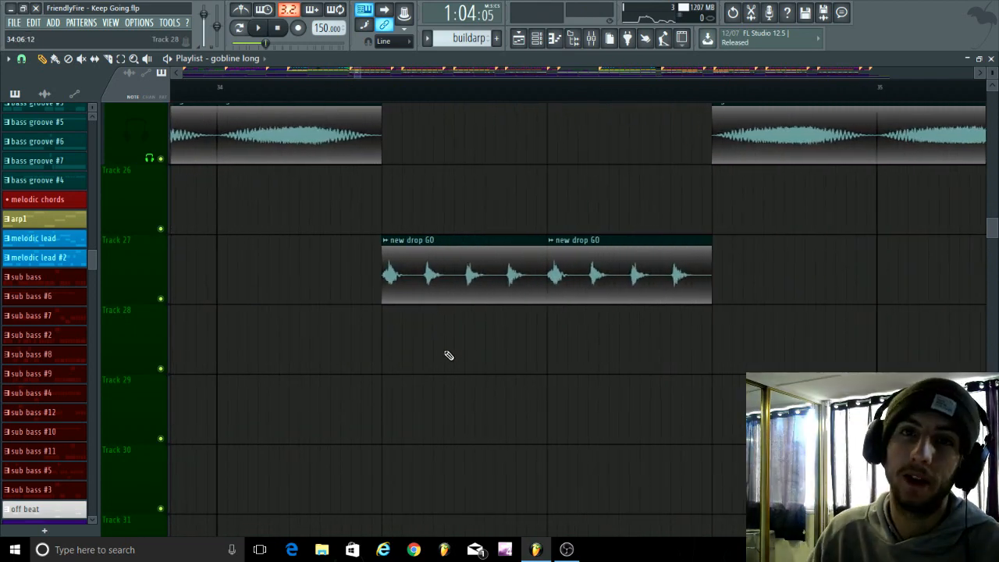
scroll(350, 341, "up", 1)
scroll(423, 351, "down", 2)
scroll(424, 351, "up", 1)
scroll(374, 327, "down", 2)
scroll(304, 284, "up", 1)
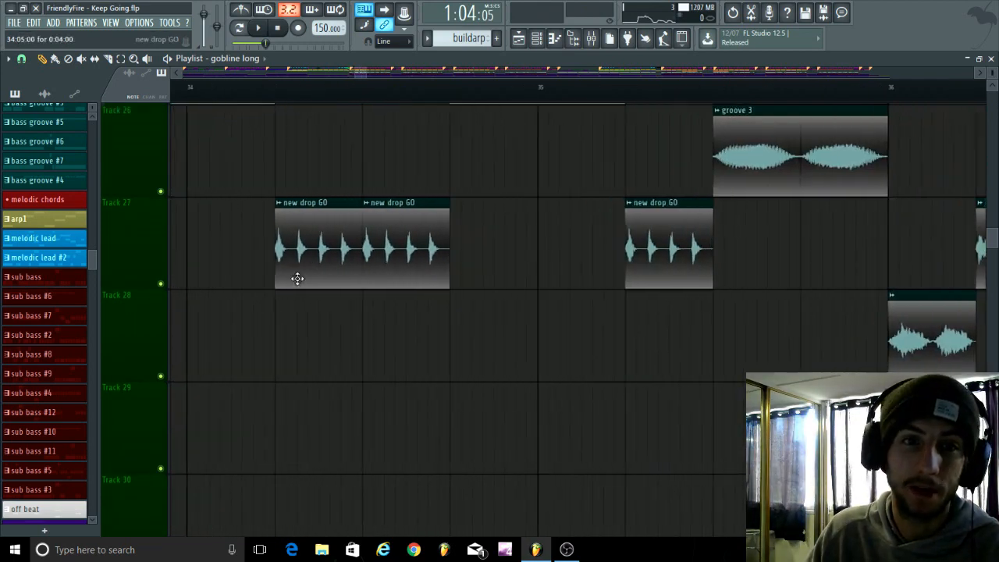
right_click(273, 243, "alt")
right_click(383, 239, "alt")
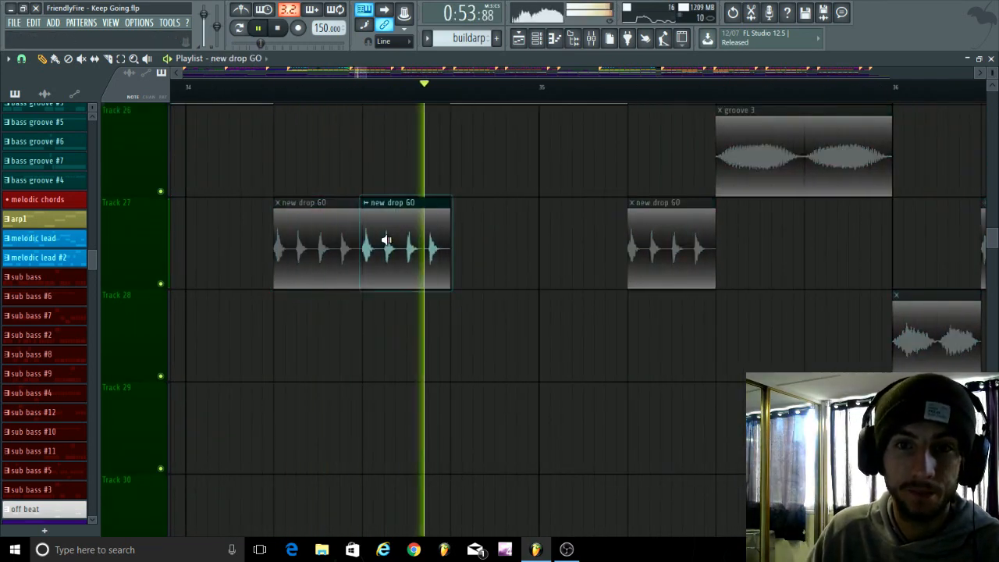
right_click(641, 224, "alt")
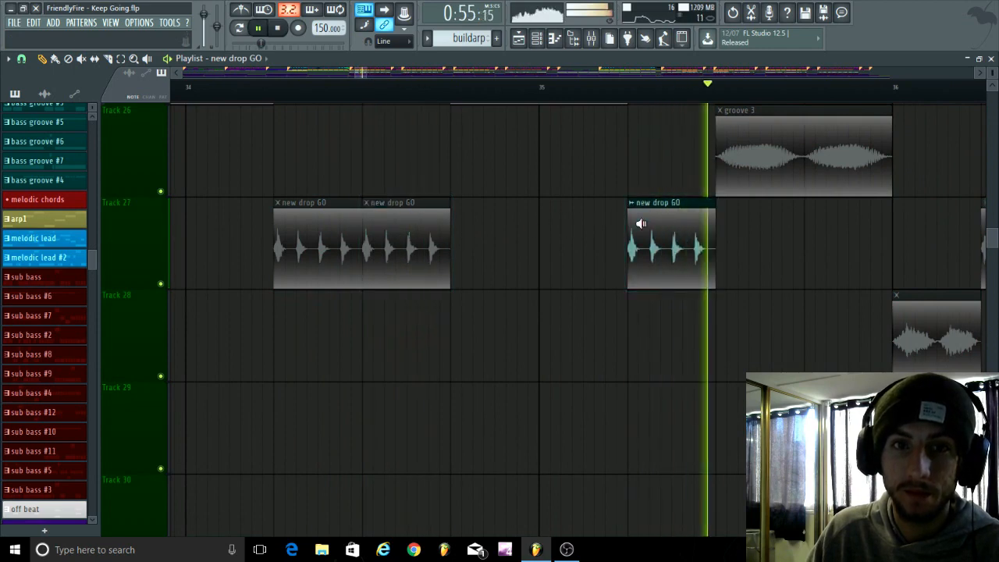
Examine how the groove 3, gobline long and new drop GO chops alternate across the bass tracks in DROP1A.
scroll(148, 441, "down", 2)
scroll(156, 447, "down", 1)
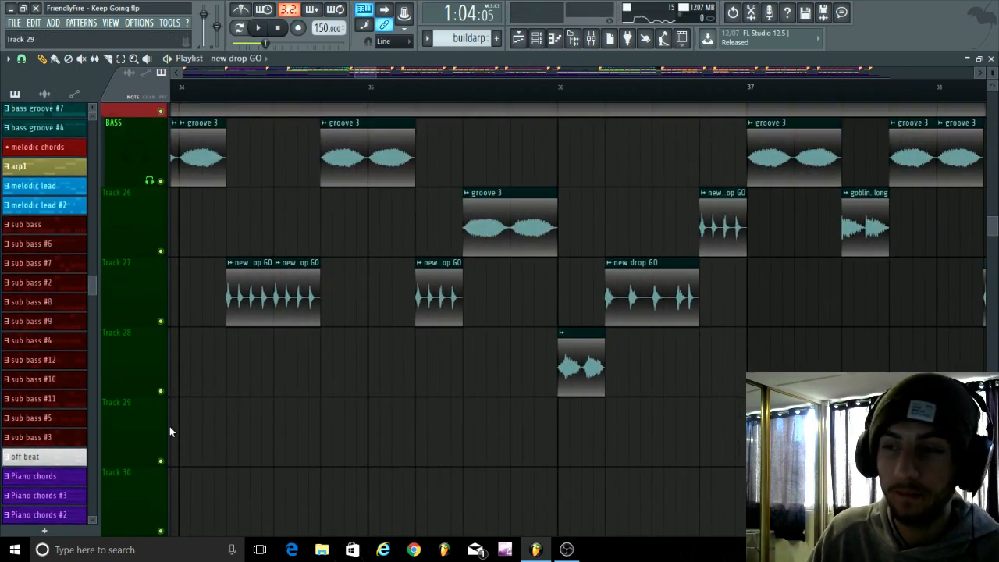
scroll(249, 394, "down", 2)
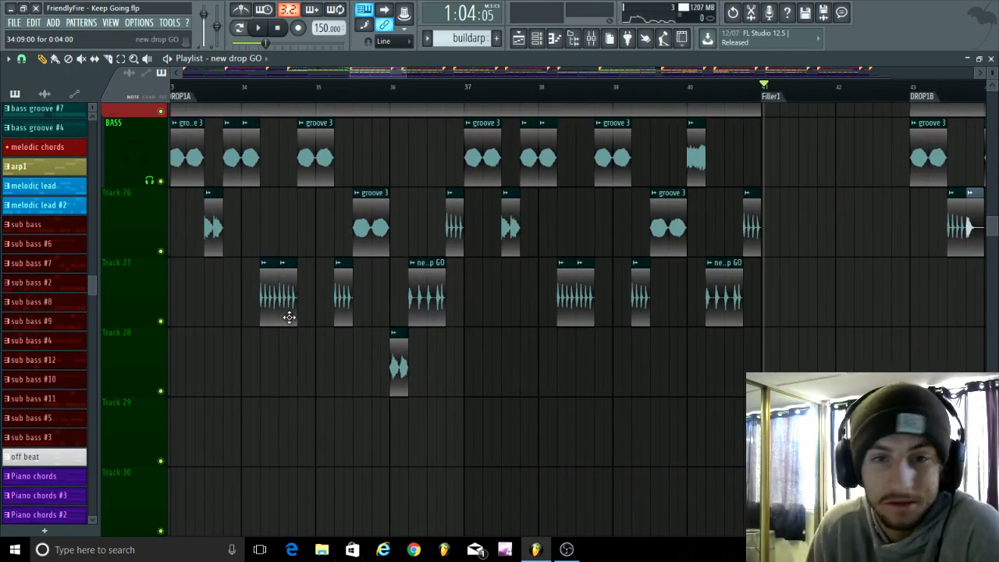
scroll(234, 380, "up", 2)
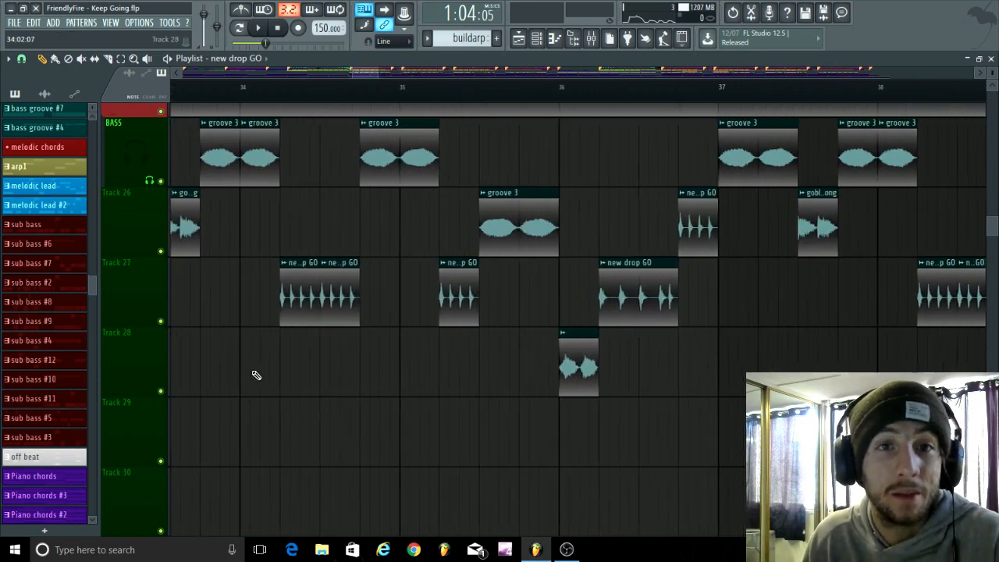
scroll(274, 359, "up", 2)
scroll(307, 453, "down", 2)
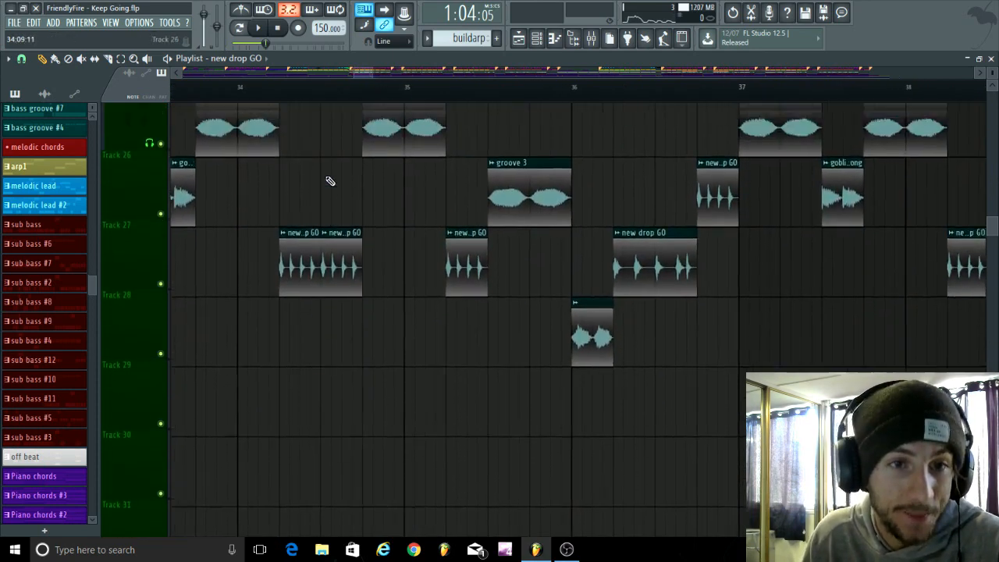
scroll(330, 178, "up", 2)
scroll(399, 296, "down", 2)
Place a copy of the new drop GO clip on Track 29 and extend it to two bars, from bar 32 to bar 34.
left_click_drag(373, 284, 330, 364)
scroll(303, 332, "up", 3)
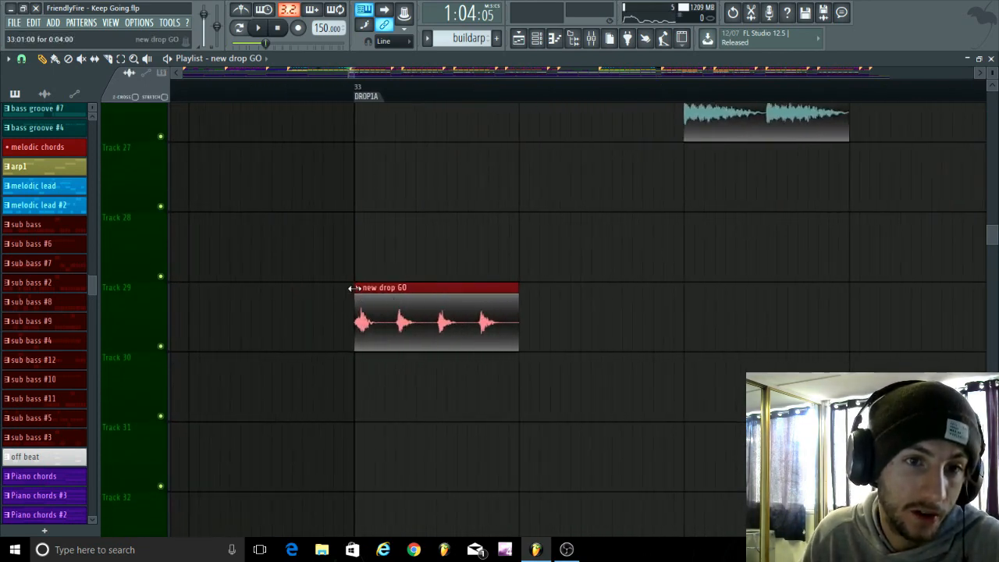
left_click_drag(279, 302, 357, 323)
scroll(366, 324, "down", 3)
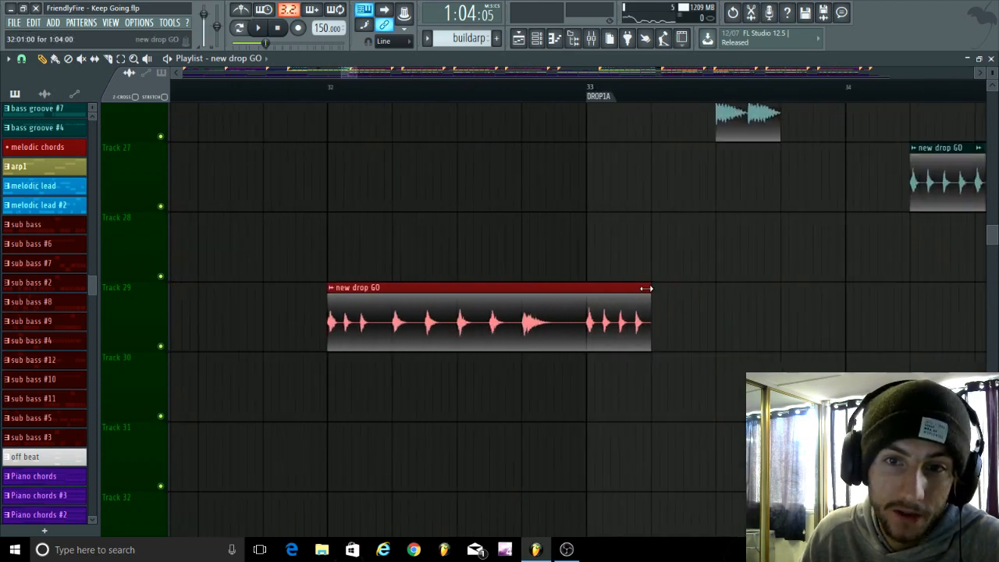
left_click_drag(646, 288, 677, 405)
scroll(709, 424, "down", 4)
scroll(642, 440, "up", 3)
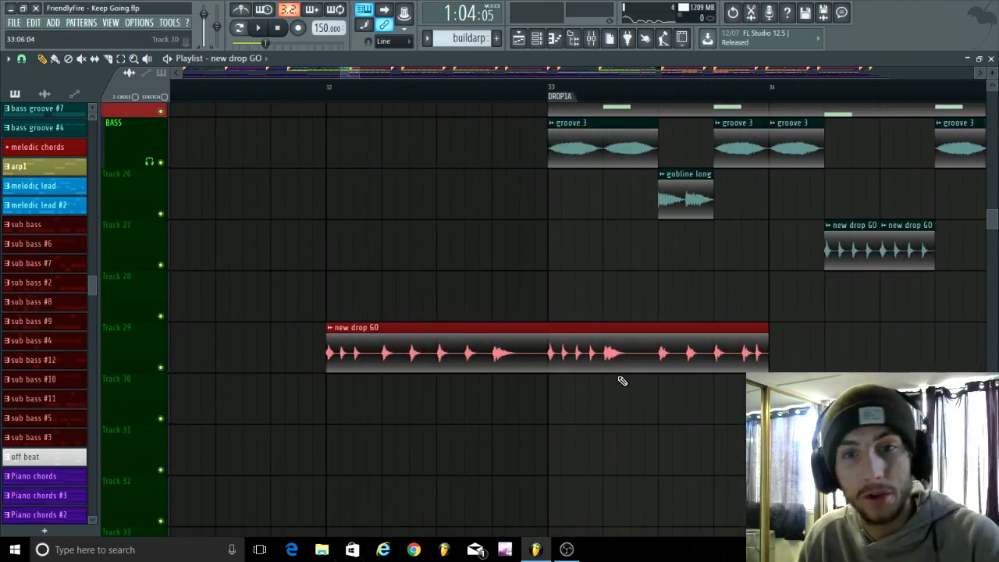
Play the extended new drop GO sample on Track 29 to hear the full recording, including its beginning again.
scroll(621, 380, "down", 2)
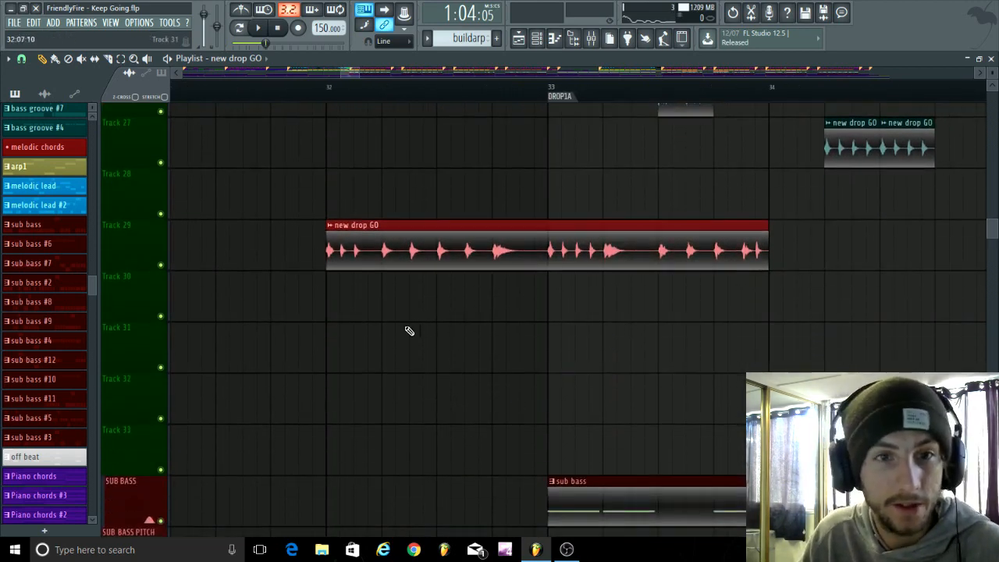
key("space")
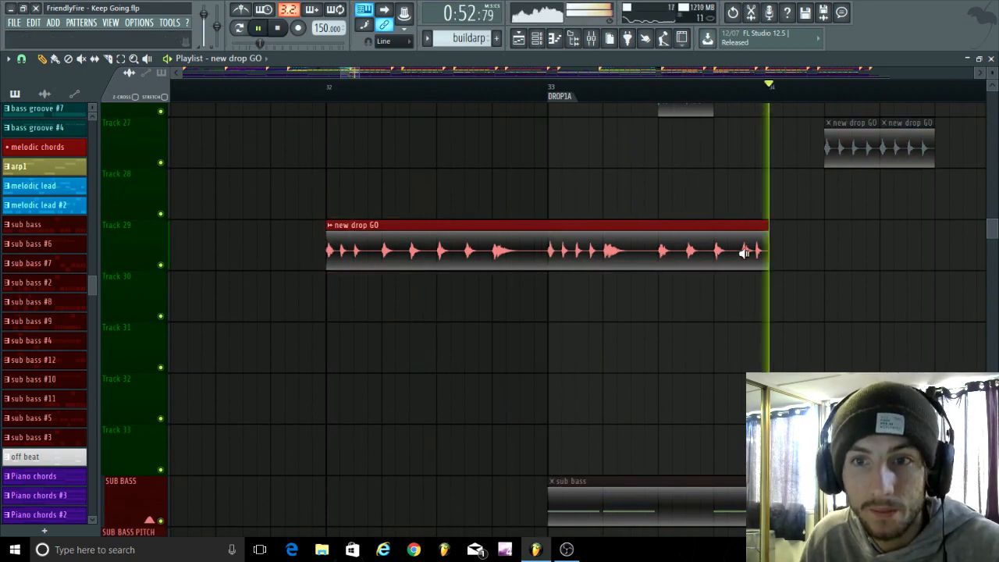
key("space")
key("space")
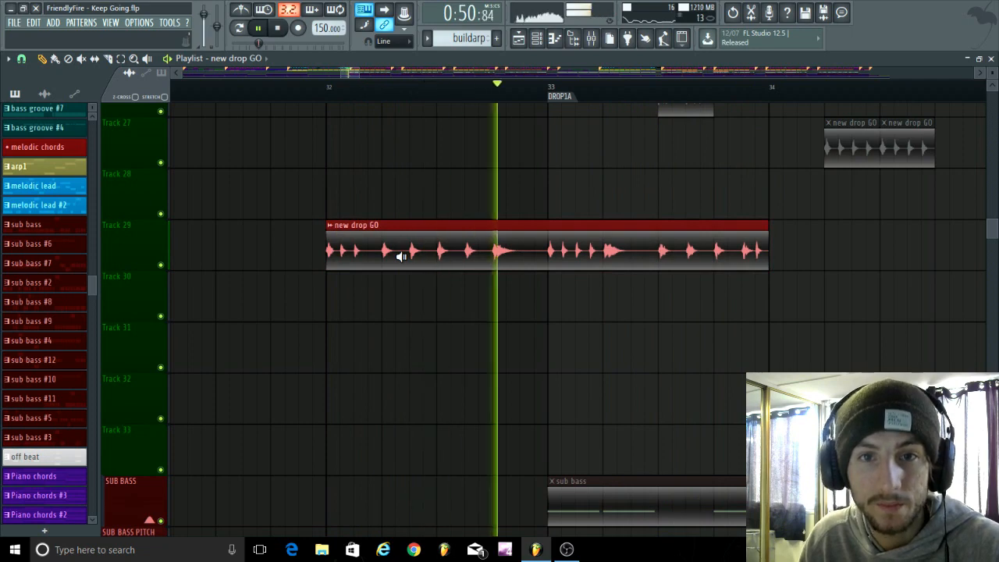
key("space")
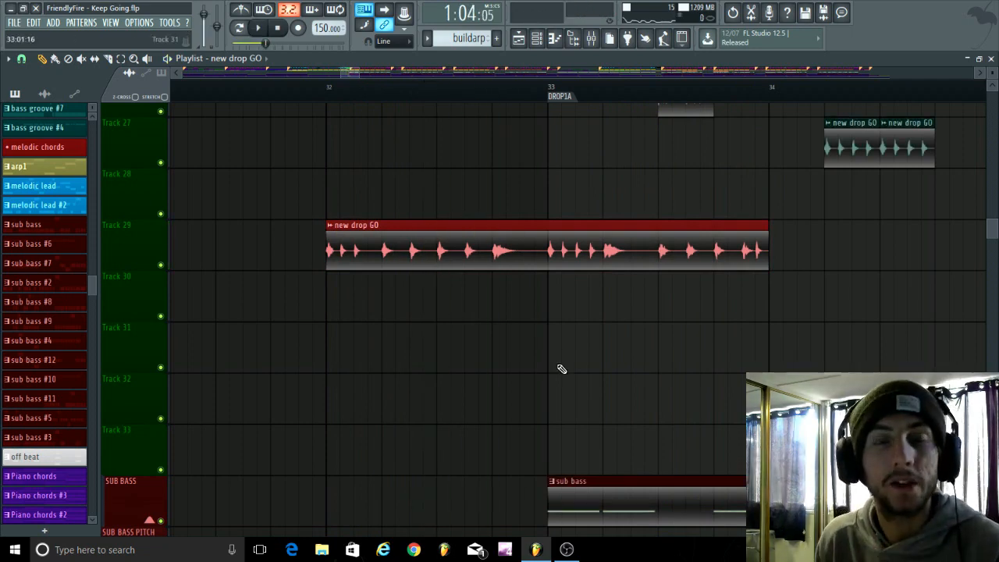
Trim the Track 29 new drop GO clip at both ends to a one-beat chop starting at bar 33 and play it.
scroll(561, 370, "up", 3)
scroll(448, 308, "down", 2)
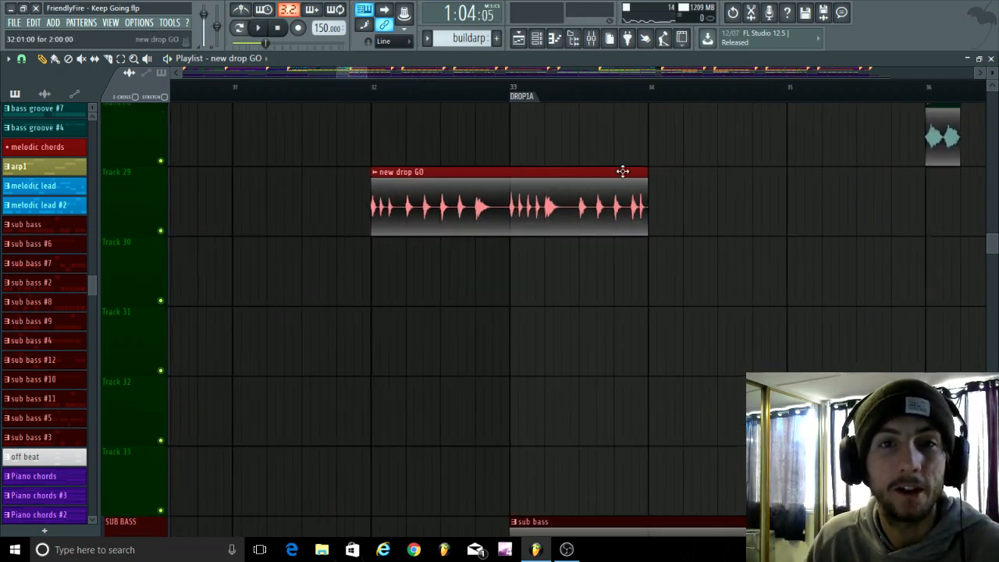
scroll(508, 202, "up", 3)
scroll(508, 202, "up", 1)
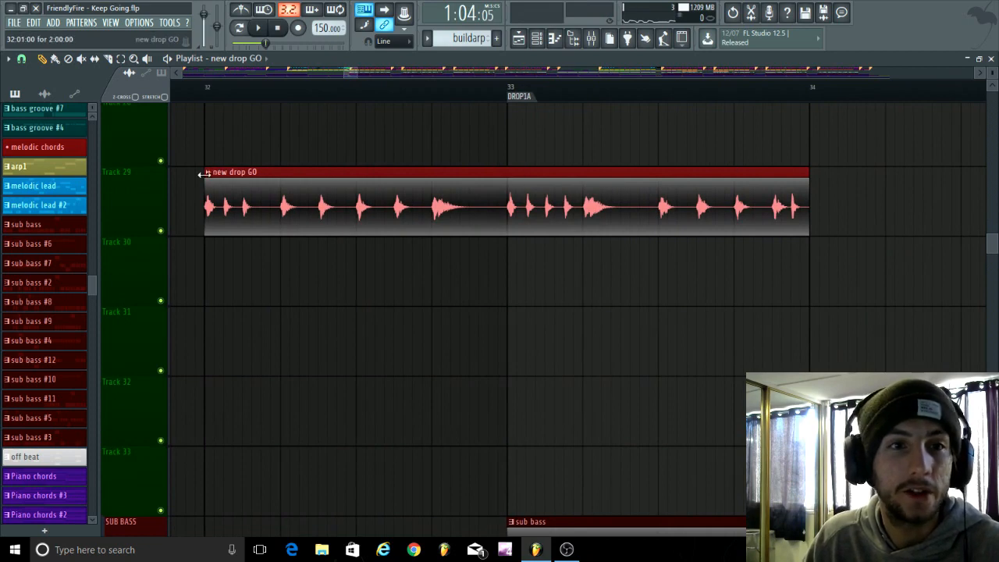
left_click_drag(204, 172, 534, 188)
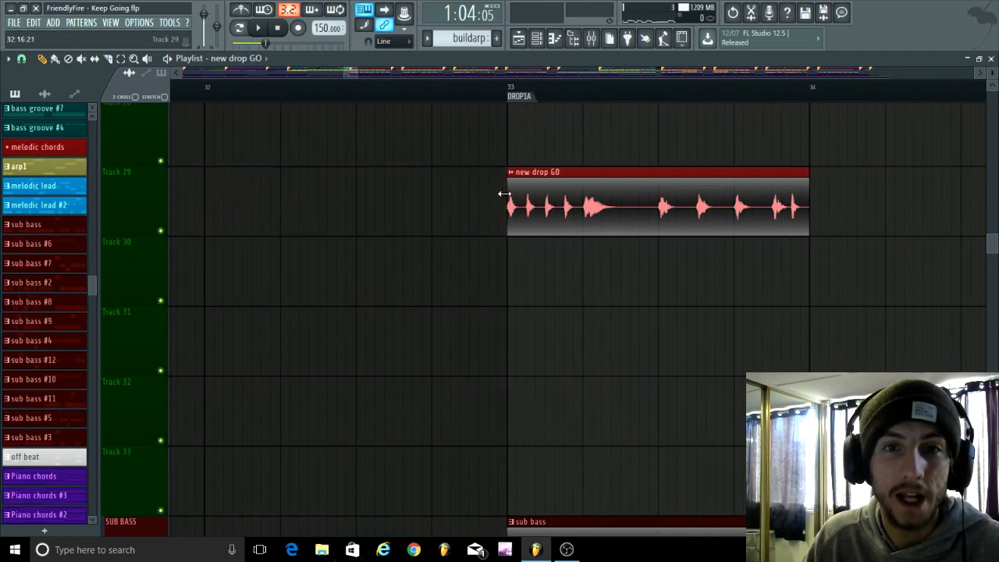
left_click_drag(756, 189, 586, 249)
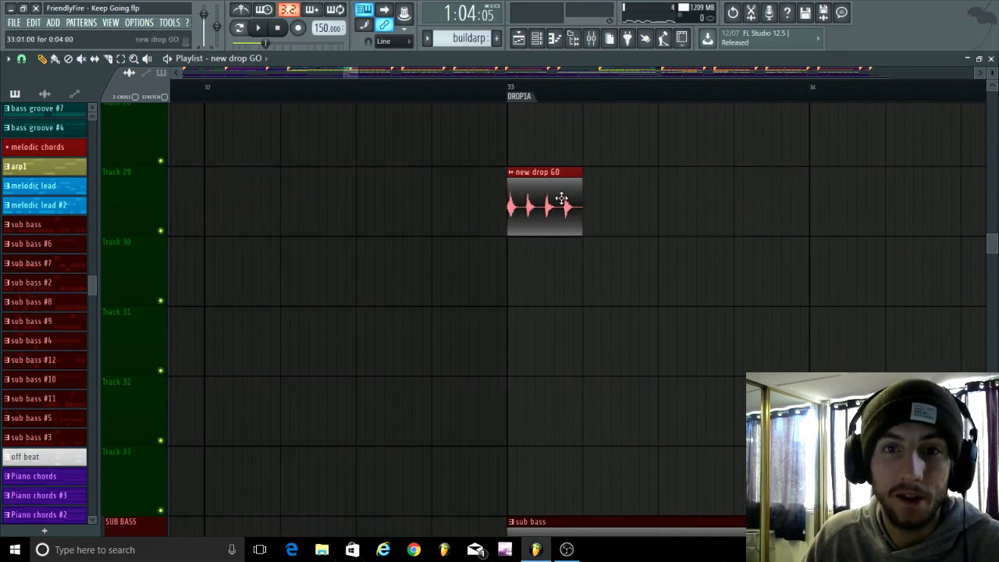
key("space")
key("space")
Delete the demonstration new drop GO clip from Track 29.
scroll(446, 232, "down", 3)
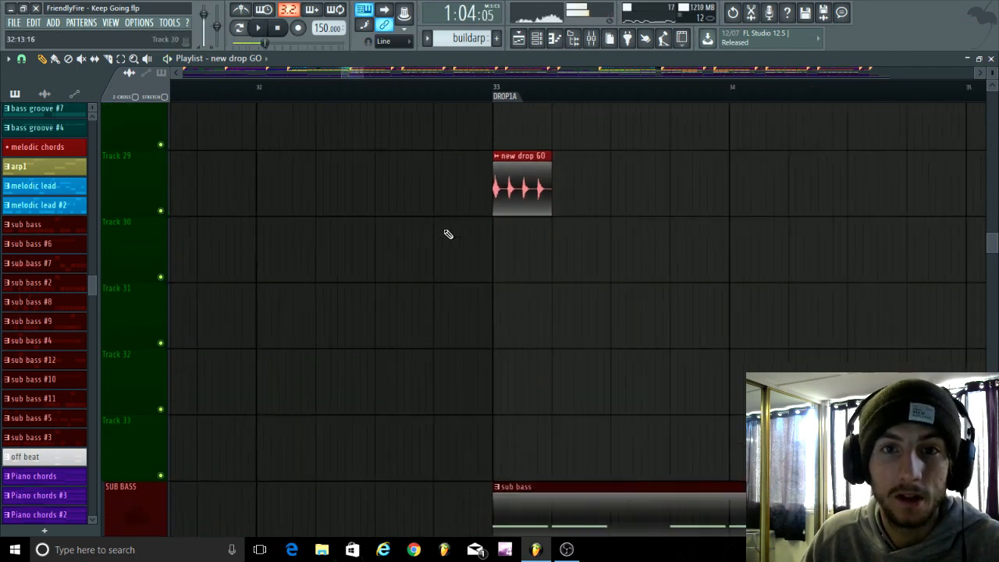
scroll(515, 278, "down", 3)
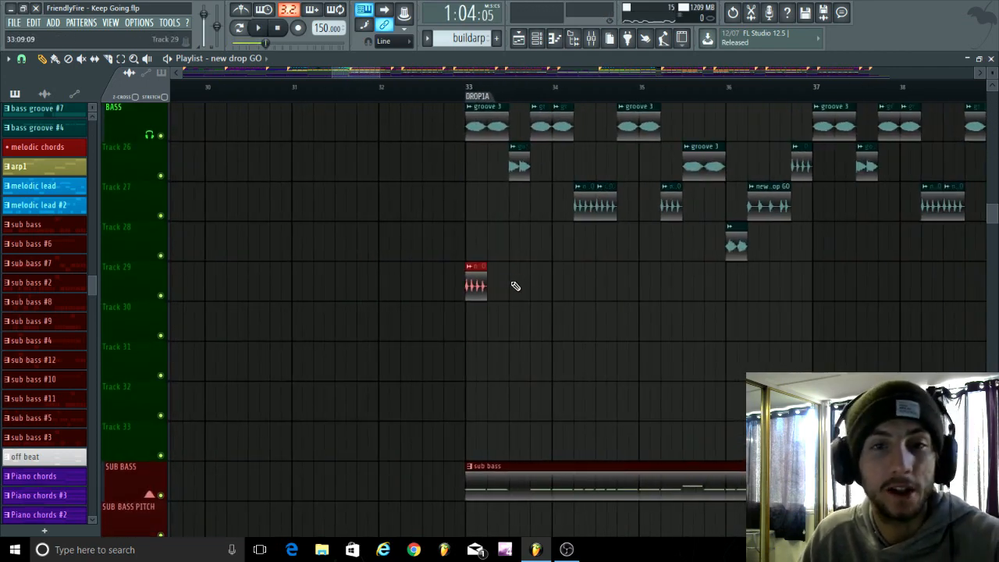
right_click(475, 286)
Examine the bass chop arrangement in DROP1A against the off beat and sub bass clips, and compare it with DROP1B and DROP1C.
scroll(455, 291, "down", 3)
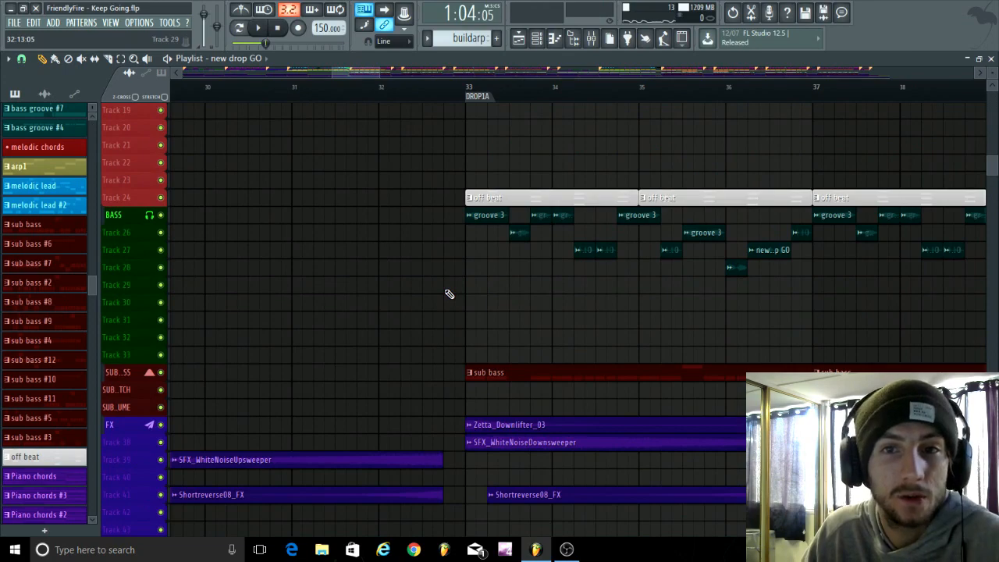
scroll(449, 293, "up", 3)
scroll(449, 293, "down", 3)
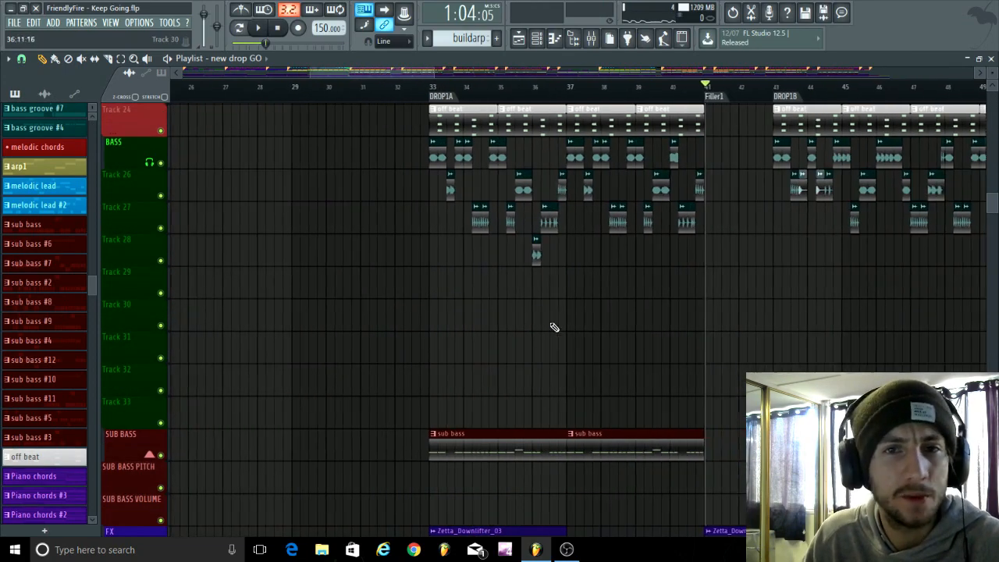
scroll(520, 315, "up", 4)
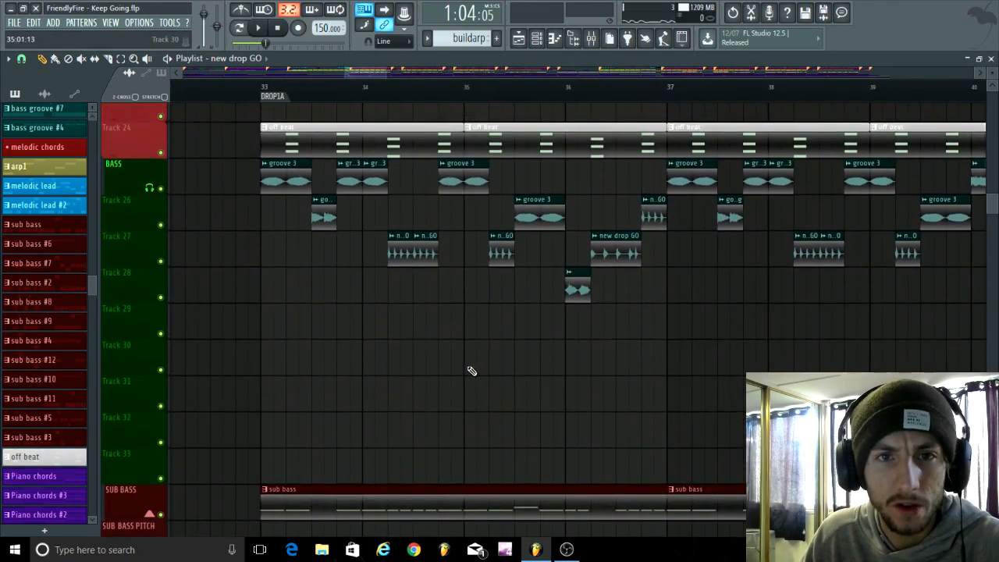
scroll(290, 410, "up", 2)
scroll(290, 411, "down", 1)
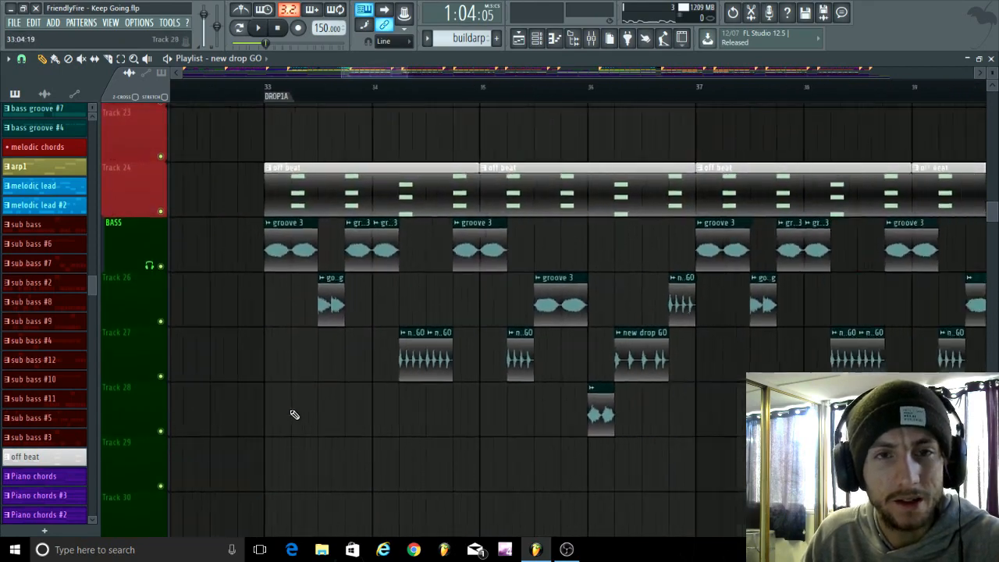
scroll(291, 331, "down", 3)
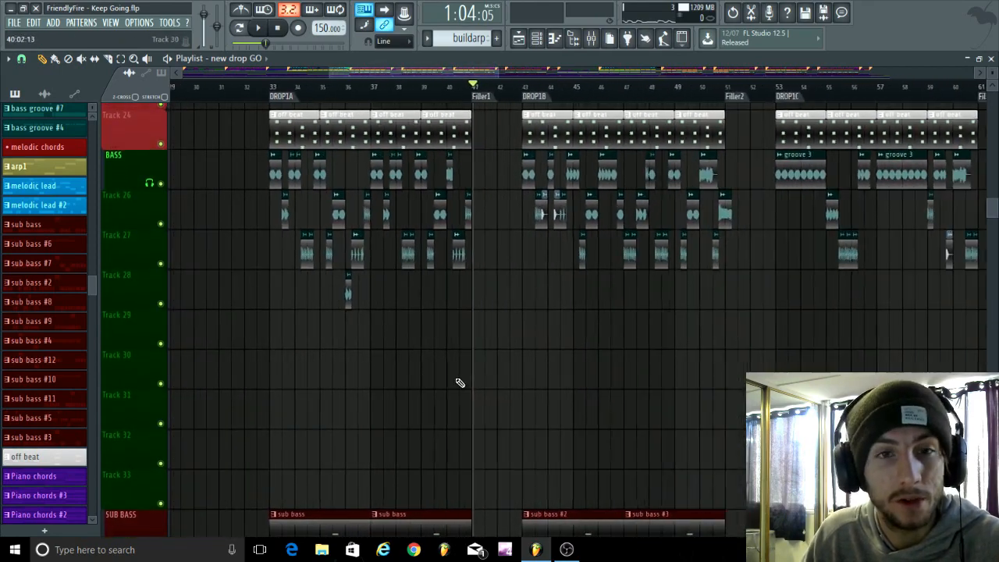
scroll(294, 380, "down", 4)
scroll(312, 343, "up", 3)
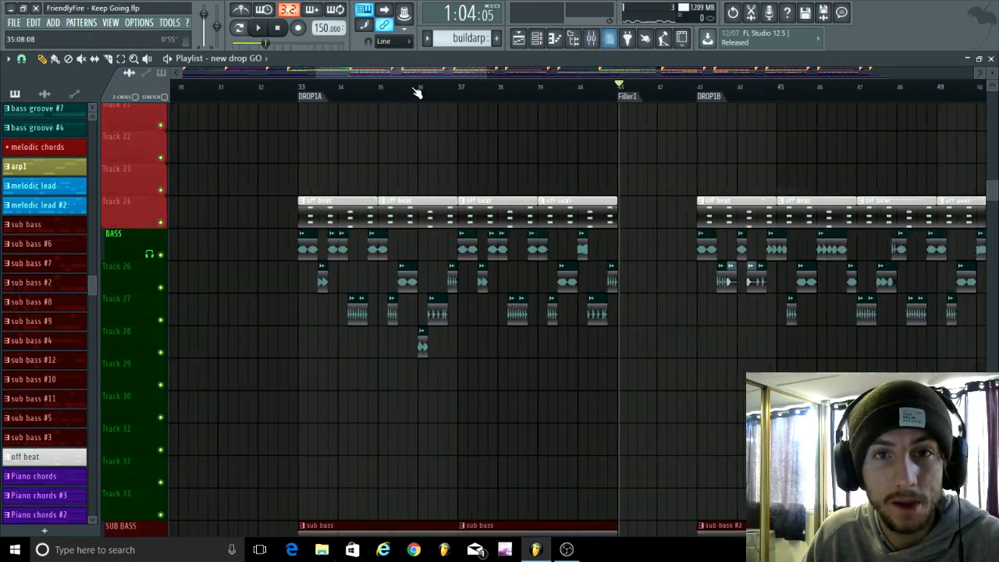
Examine the Filler1 section between DROP1A and DROP1B, including the new lead #4, Piano chords #3 and arp1 clips.
scroll(543, 204, "down", 4)
scroll(495, 203, "up", 5)
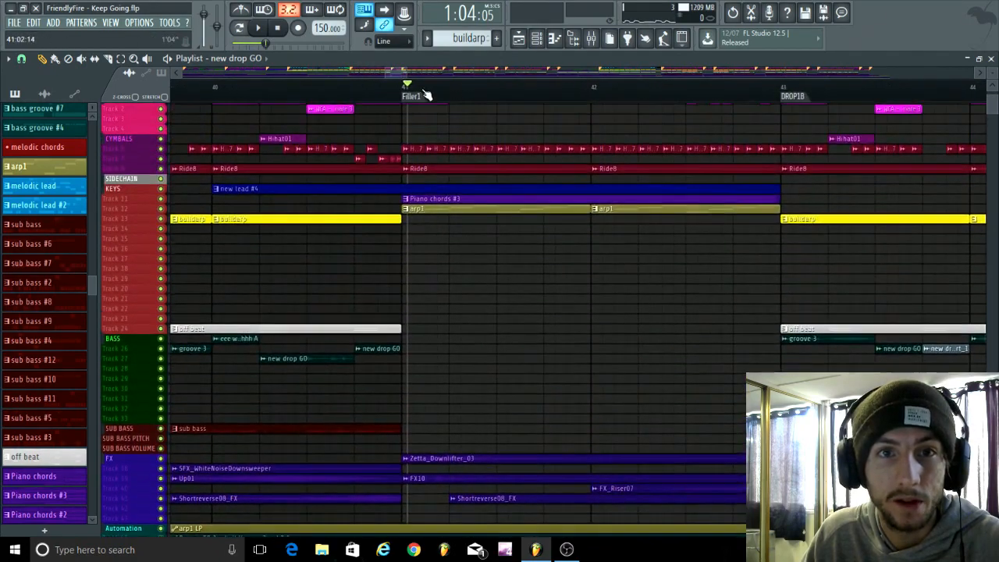
scroll(474, 99, "down", 3)
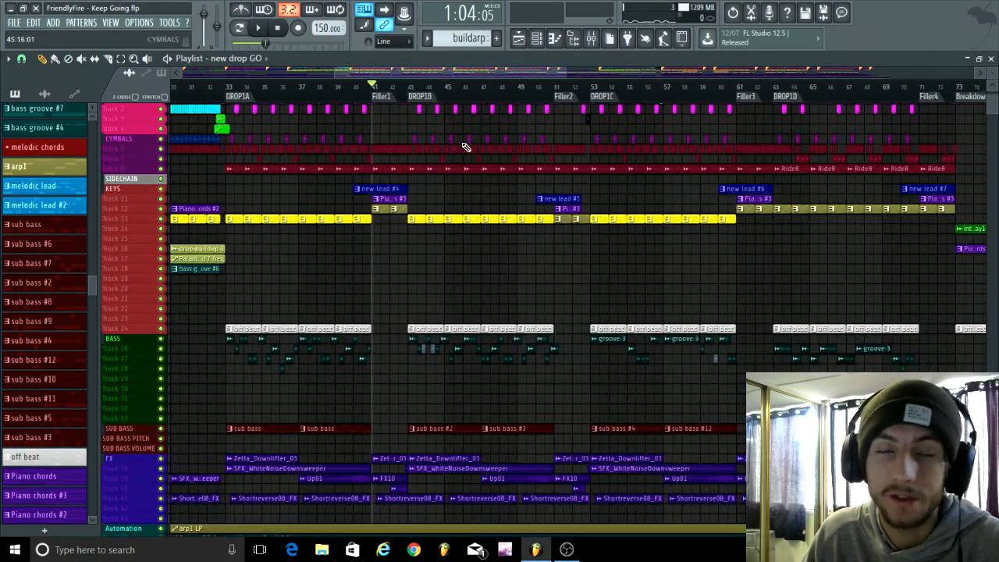
scroll(338, 281, "up", 4)
scroll(338, 280, "up", 5)
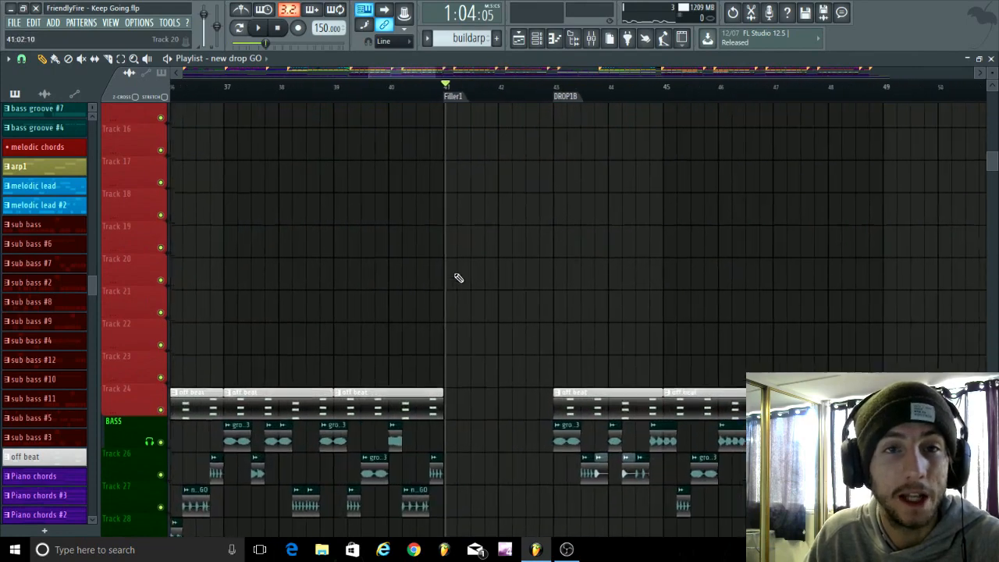
scroll(531, 307, "up", 5)
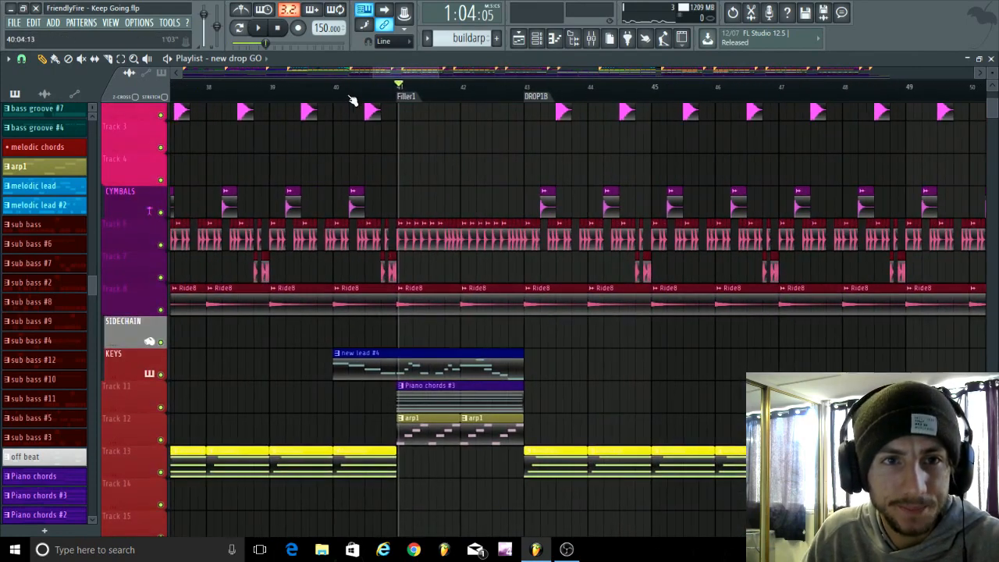
scroll(489, 418, "down", 4)
scroll(479, 408, "up", 4)
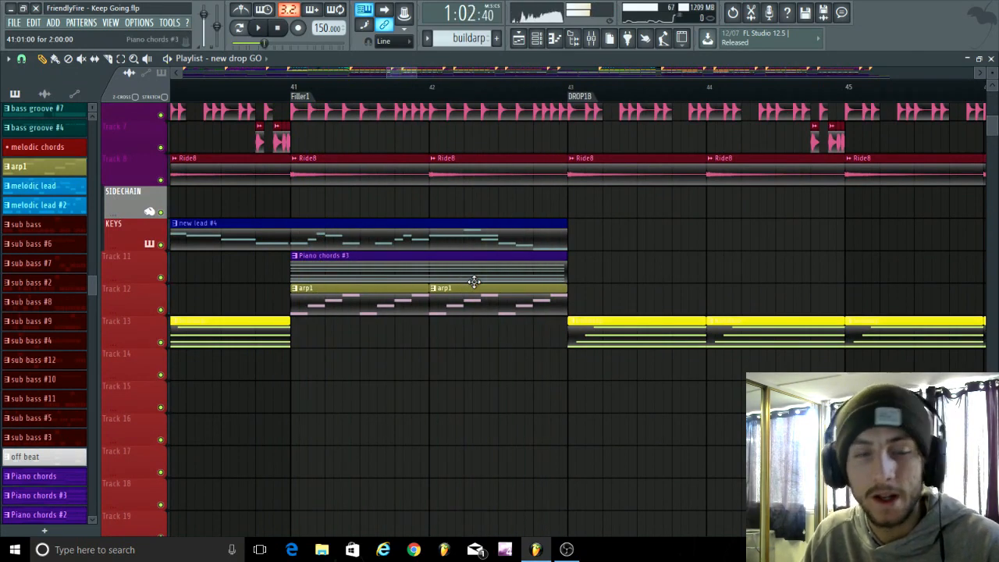
scroll(370, 268, "up", 2)
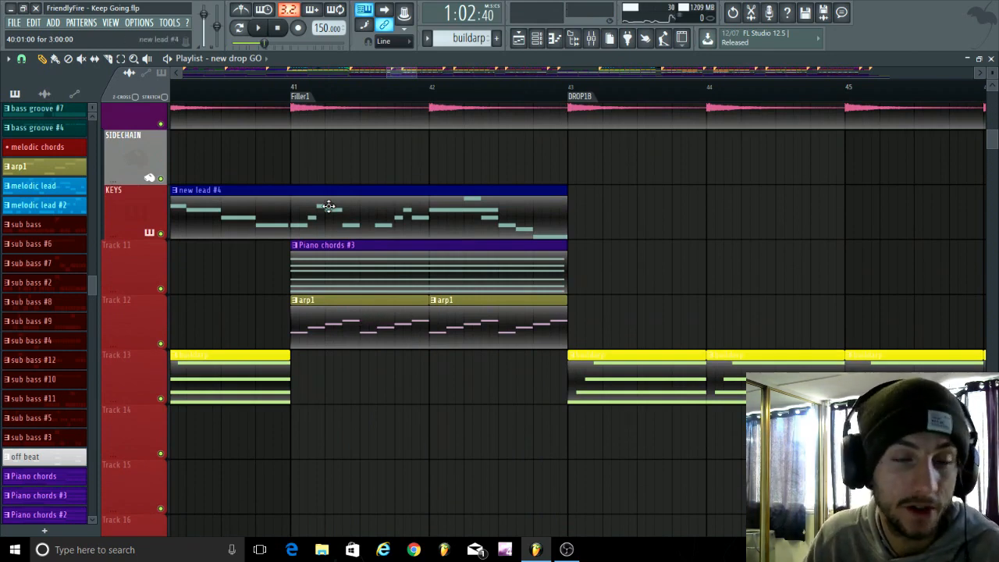
scroll(334, 202, "down", 3)
scroll(320, 211, "down", 2)
scroll(205, 290, "up", 5)
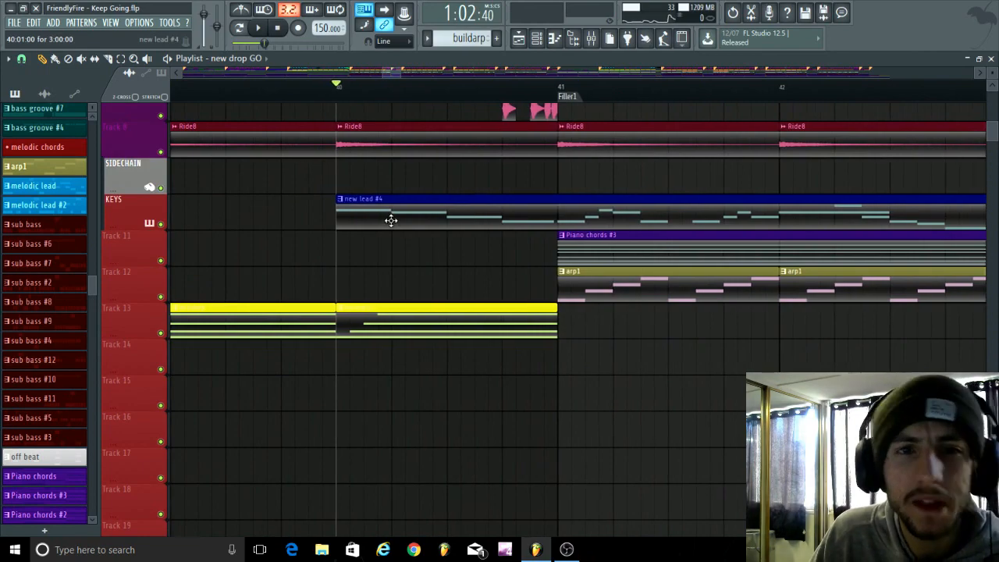
scroll(320, 300, "down", 2)
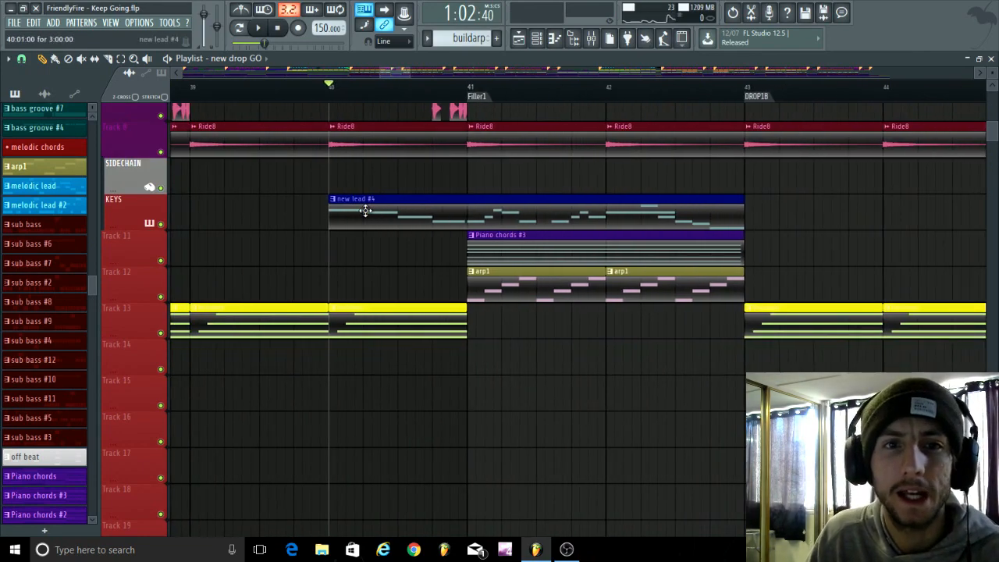
Inspect the melody lead LP automation curve on Track 47 around bar 40, where new lead #4 starts.
scroll(361, 189, "down", 10)
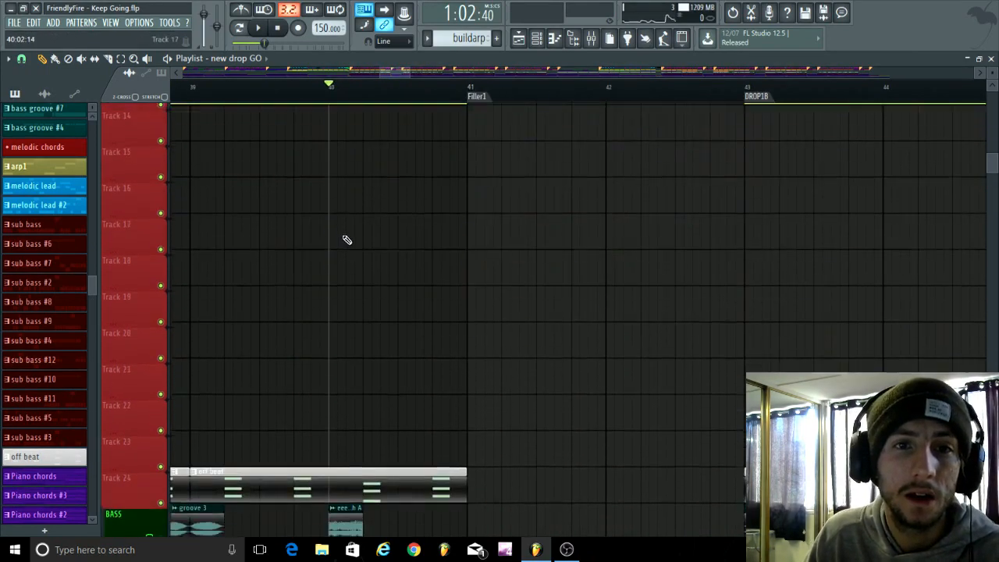
scroll(345, 205, "up", 5)
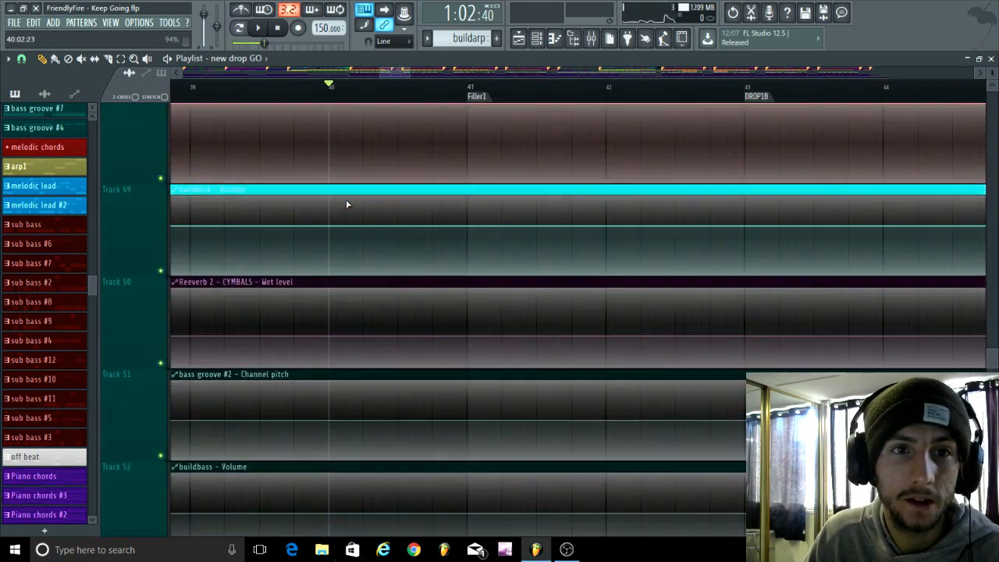
scroll(345, 284, "down", 3)
scroll(345, 285, "down", 1)
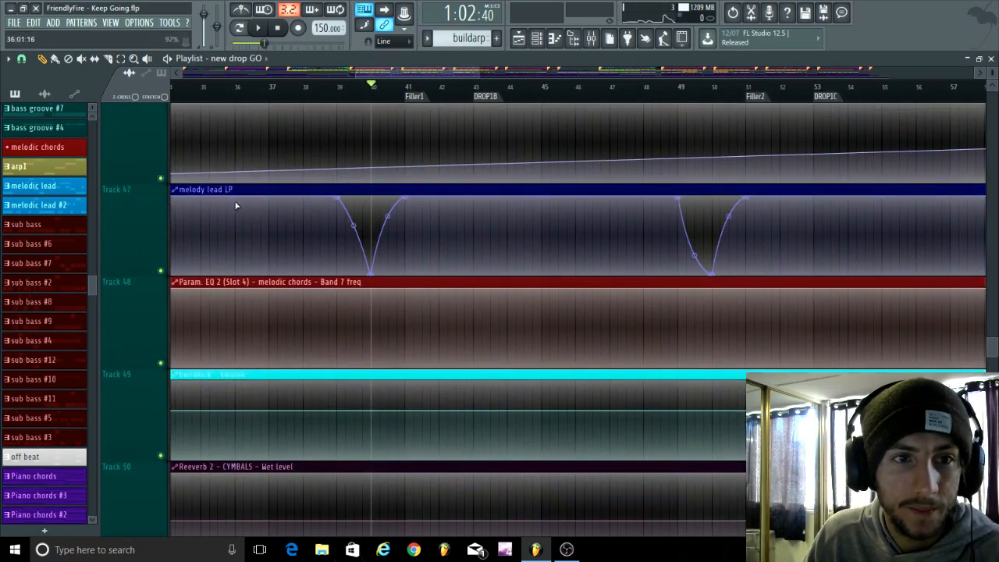
scroll(397, 230, "up", 5)
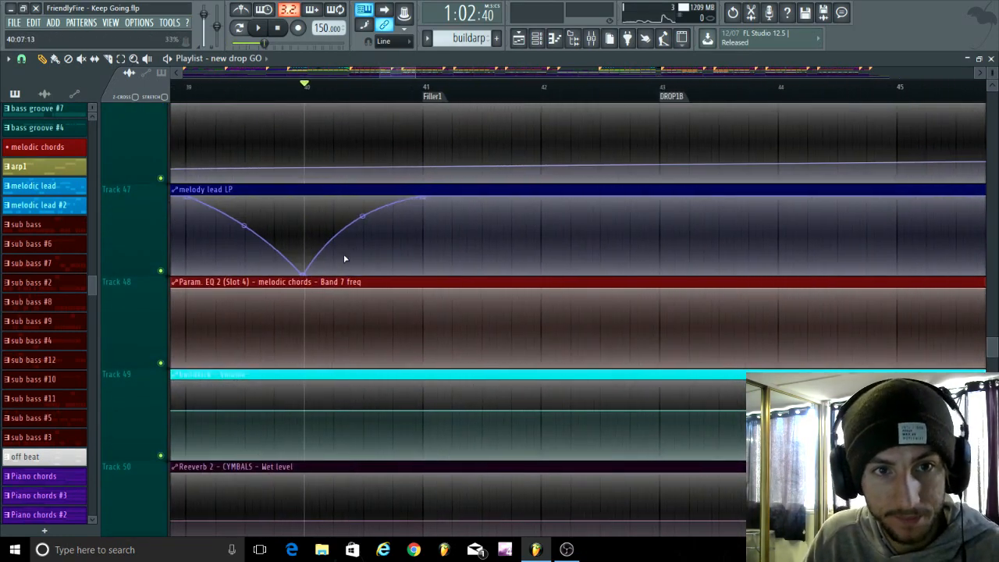
scroll(390, 232, "down", 5)
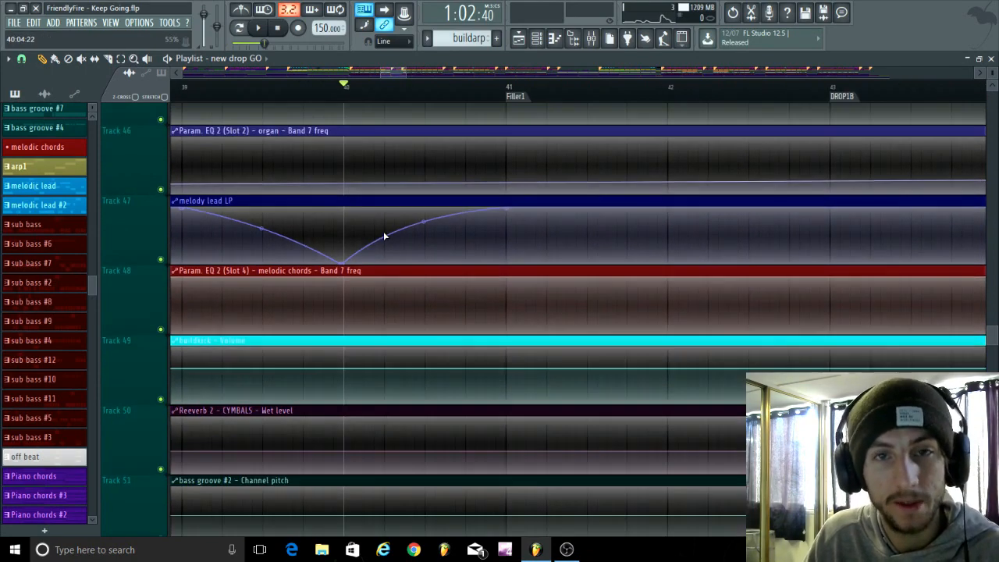
Play the song from bar 39 into Filler1 to hear the new lead #4 come in.
scroll(388, 237, "up", 6)
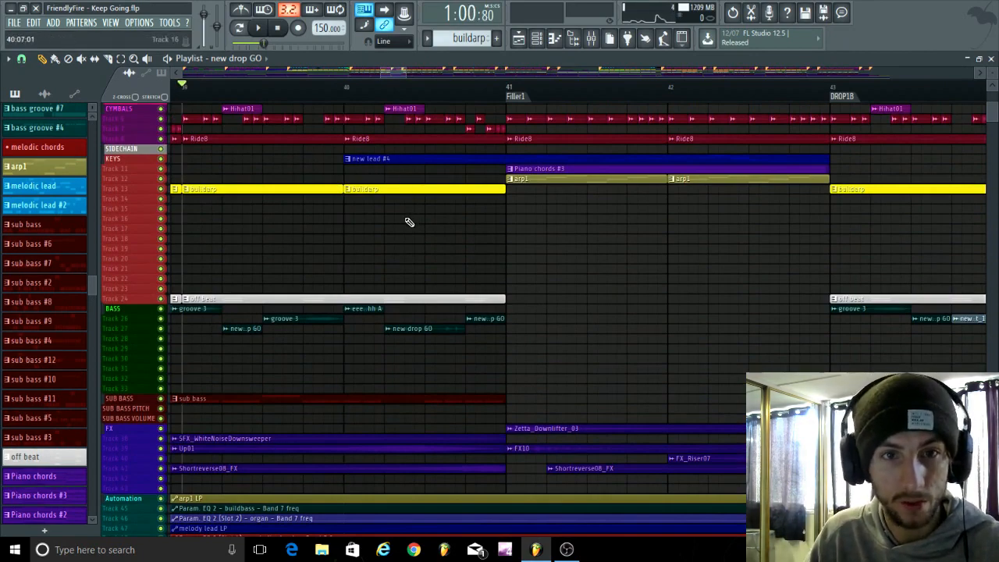
scroll(409, 223, "up", 3)
key("space")
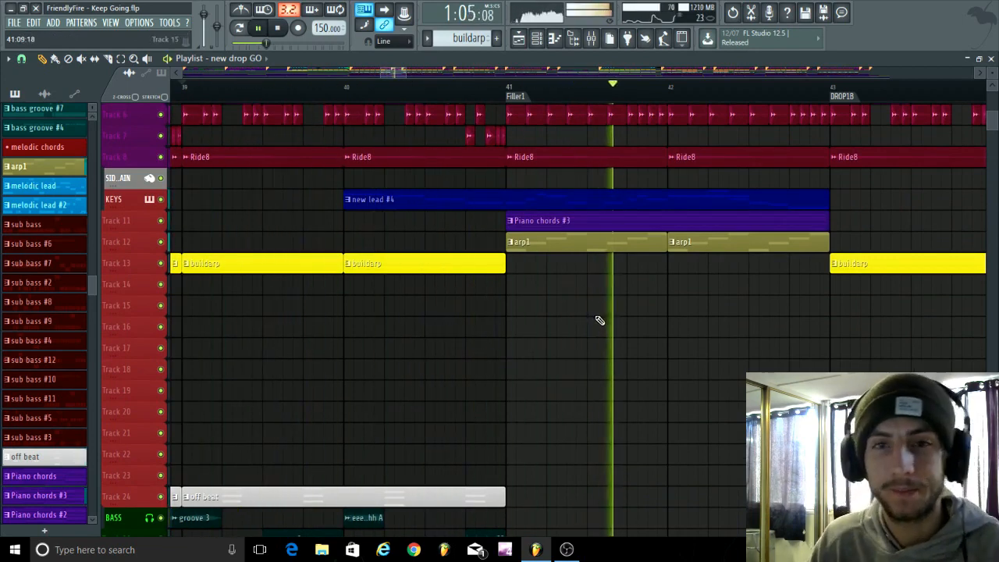
Review the DROP1B bass chops on Tracks 25 to 27 and play the section from bar 43.
scroll(359, 370, "down", 4)
scroll(391, 339, "down", 3)
scroll(437, 328, "down", 3)
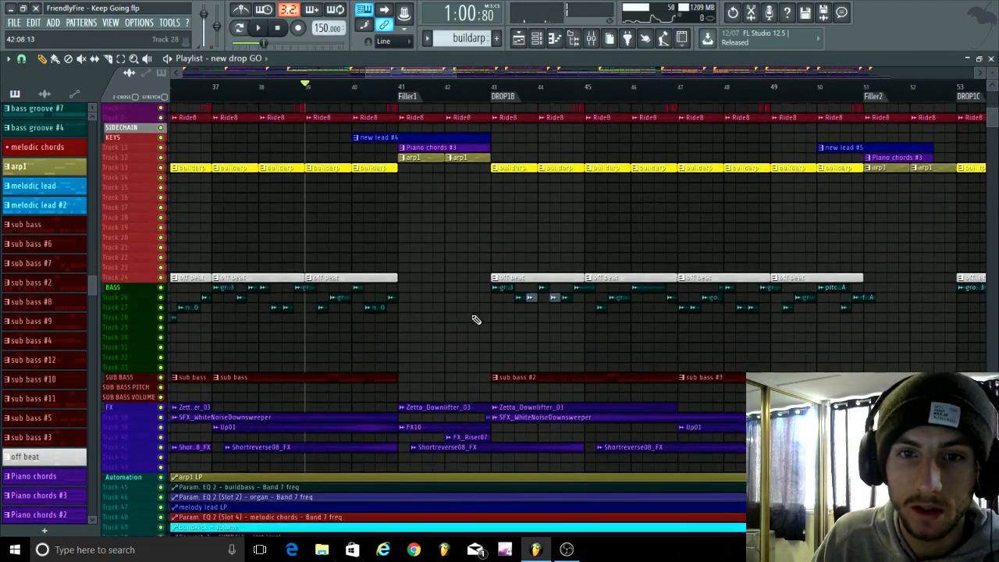
scroll(470, 321, "up", 4)
scroll(464, 326, "down", 2)
scroll(538, 349, "down", 5)
scroll(546, 363, "up", 5)
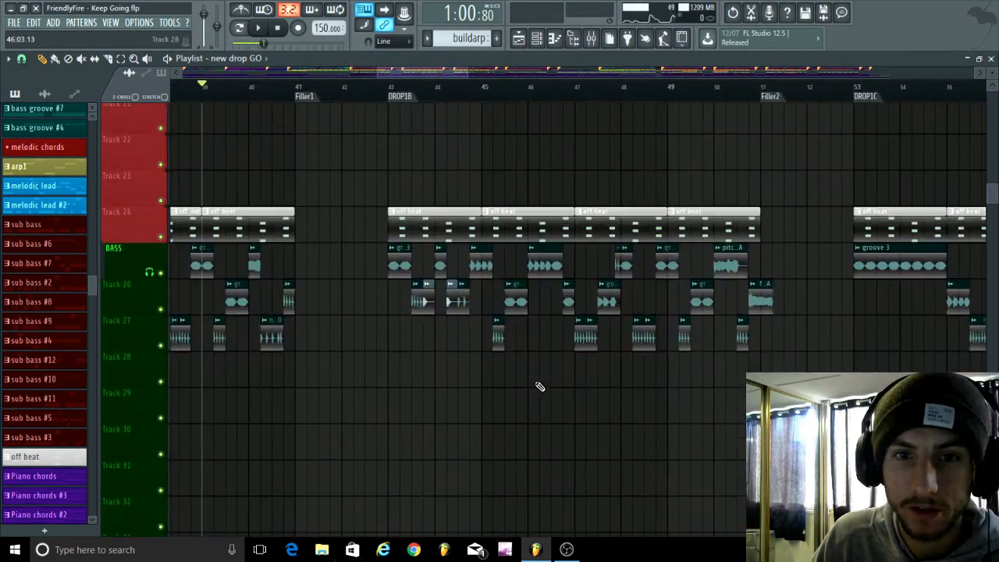
scroll(530, 378, "up", 1)
scroll(526, 374, "up", 2)
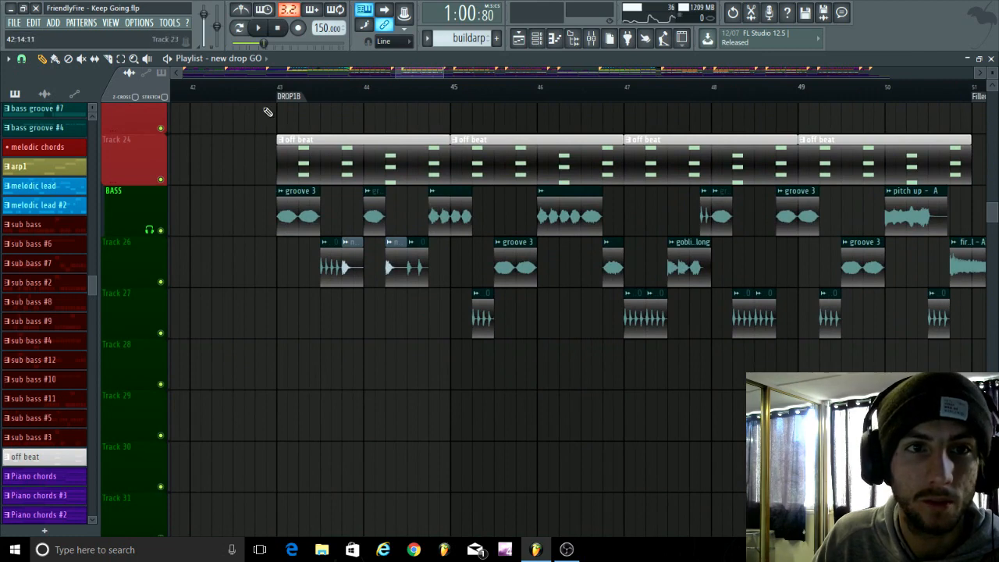
scroll(234, 113, "down", 3)
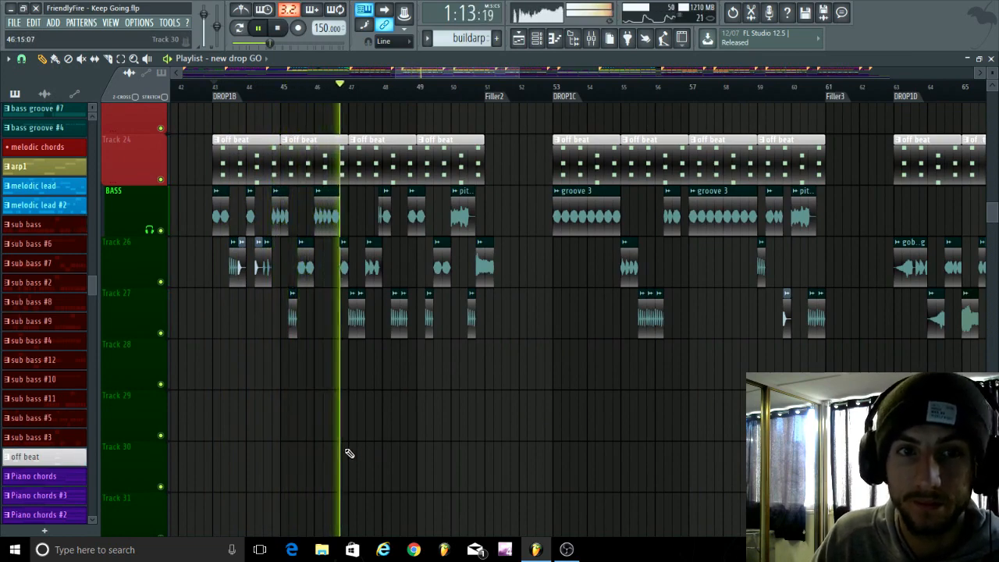
scroll(468, 400, "up", 5)
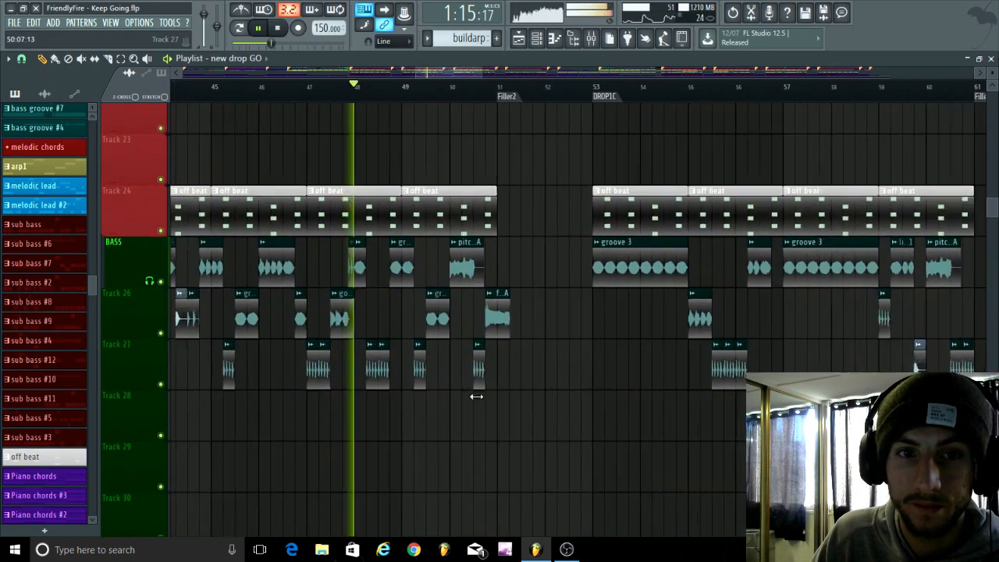
key("space")
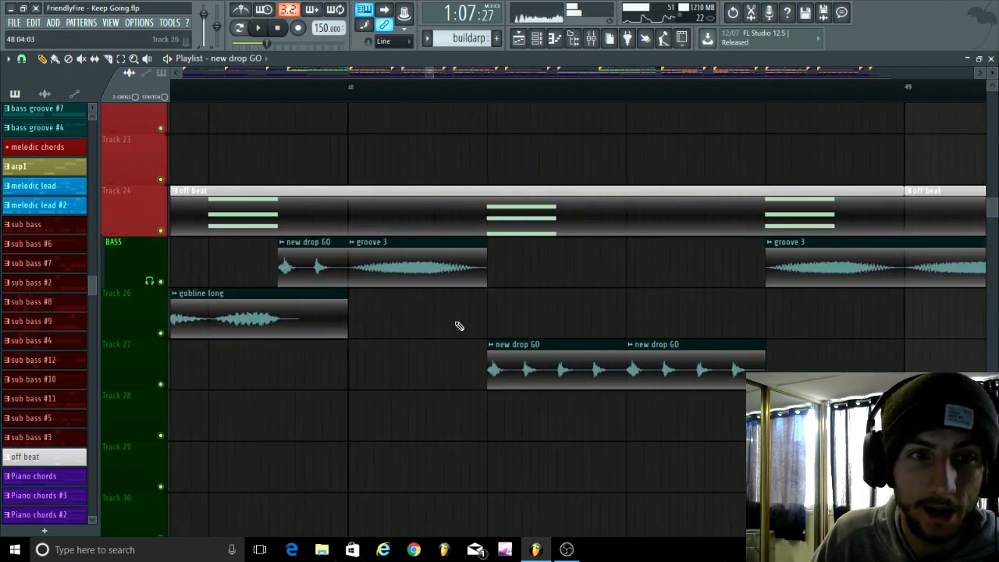
Audition the gobline long clip on Track 26 in bar 47 on its own several times.
scroll(265, 341, "up", 4)
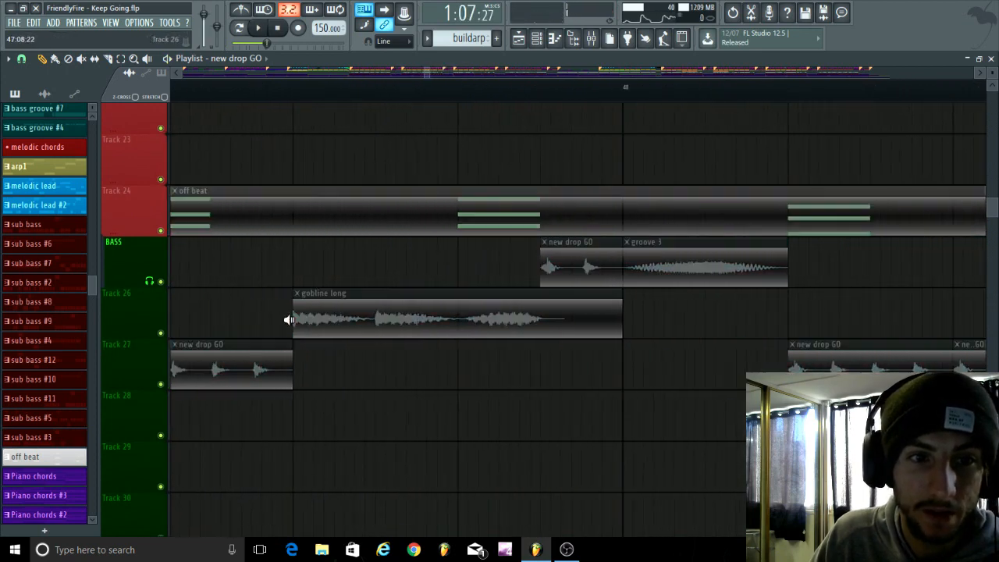
right_click(298, 320, "alt")
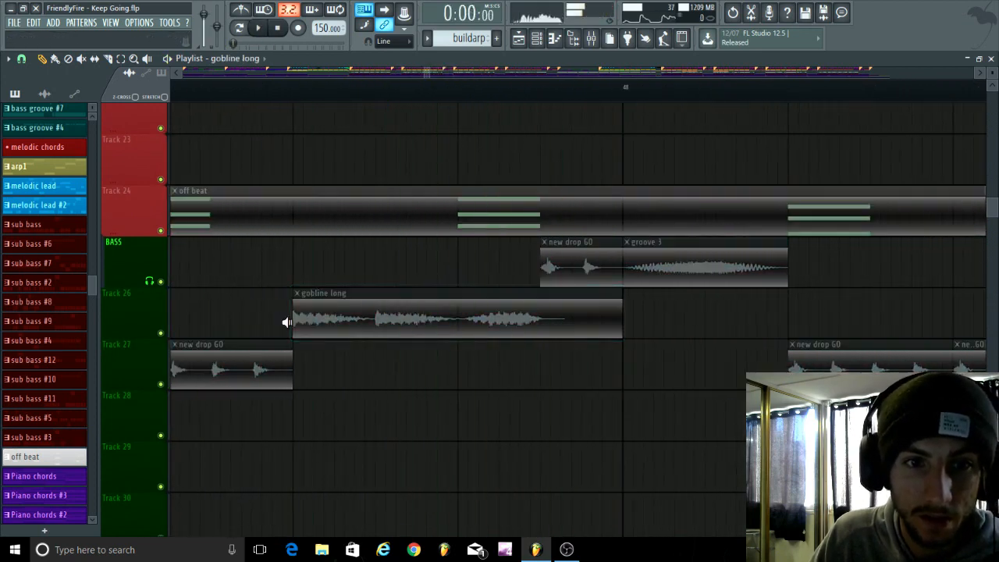
right_click(300, 321, "alt")
right_click(307, 320, "alt")
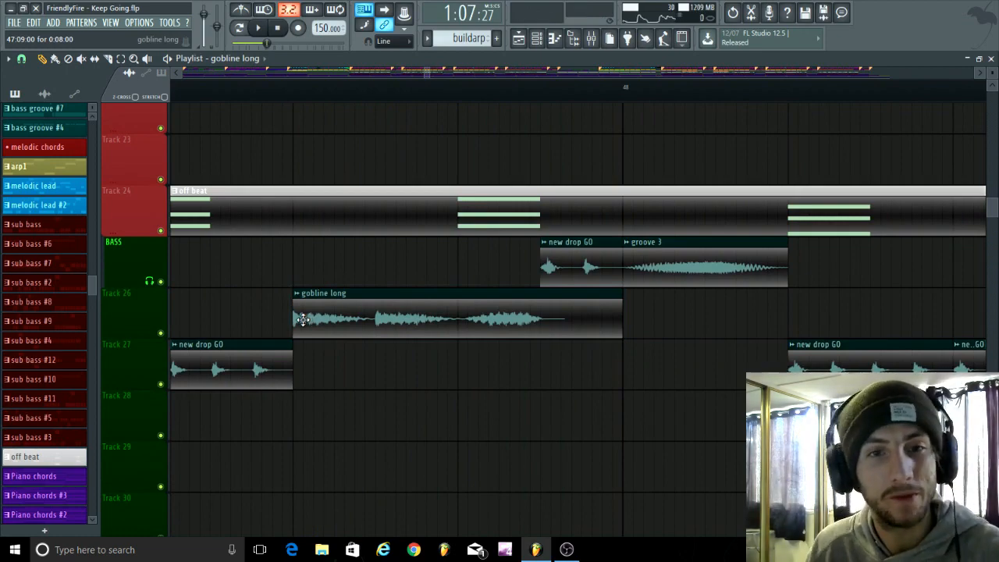
Audition the pitch up - A and firs growl - A clips individually at the end of DROP1B.
scroll(234, 371, "down", 6)
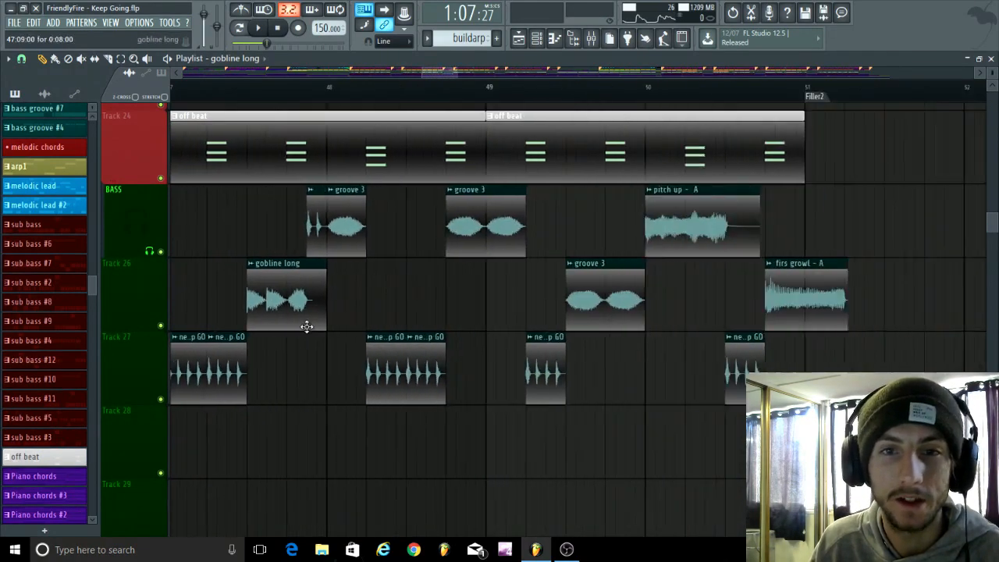
scroll(342, 349, "up", 6)
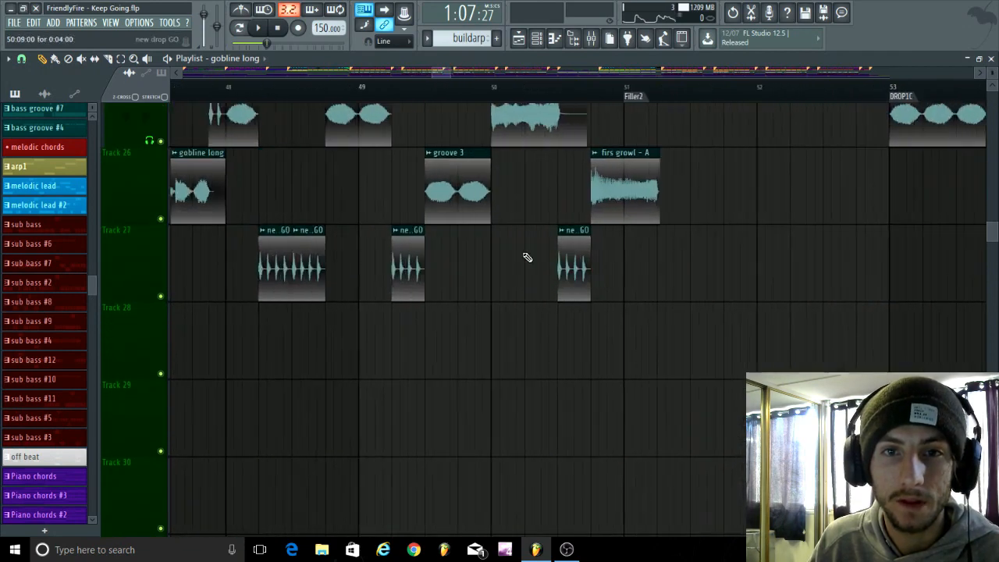
right_click(427, 256, "alt")
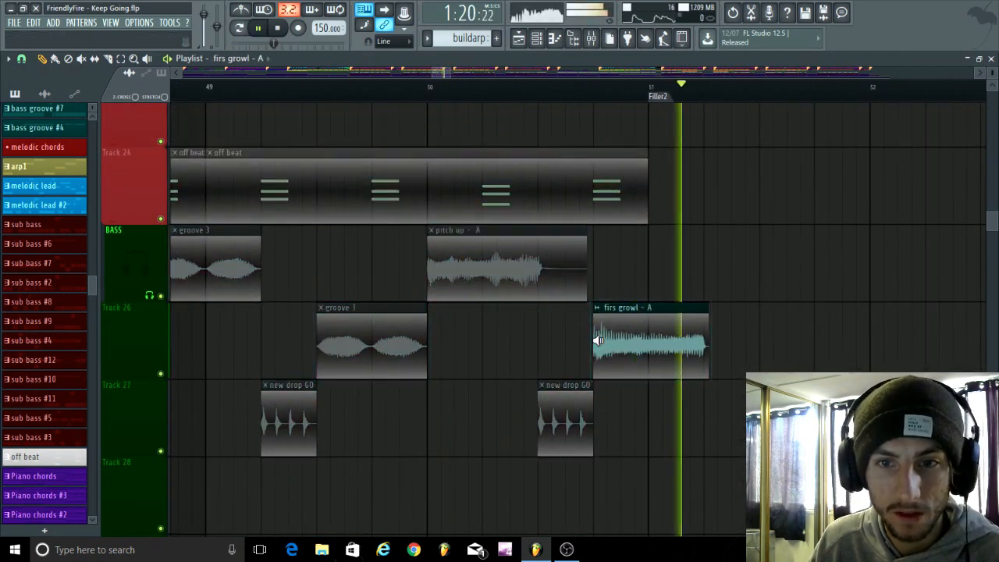
scroll(404, 432, "down", 4)
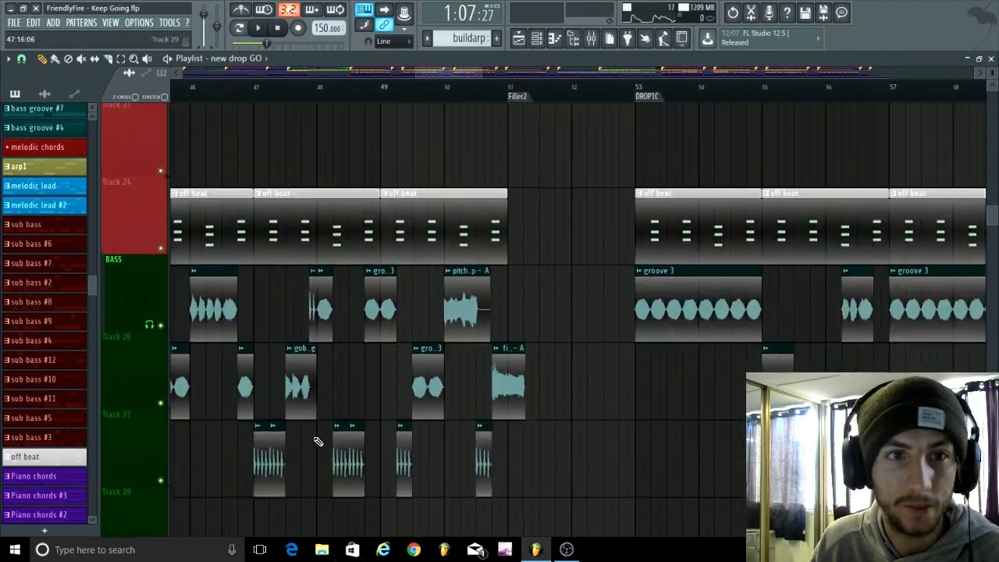
Play the song from bar 50 through Filler2 into DROP1C, following the lead, drum and bass clips.
scroll(319, 442, "down", 5)
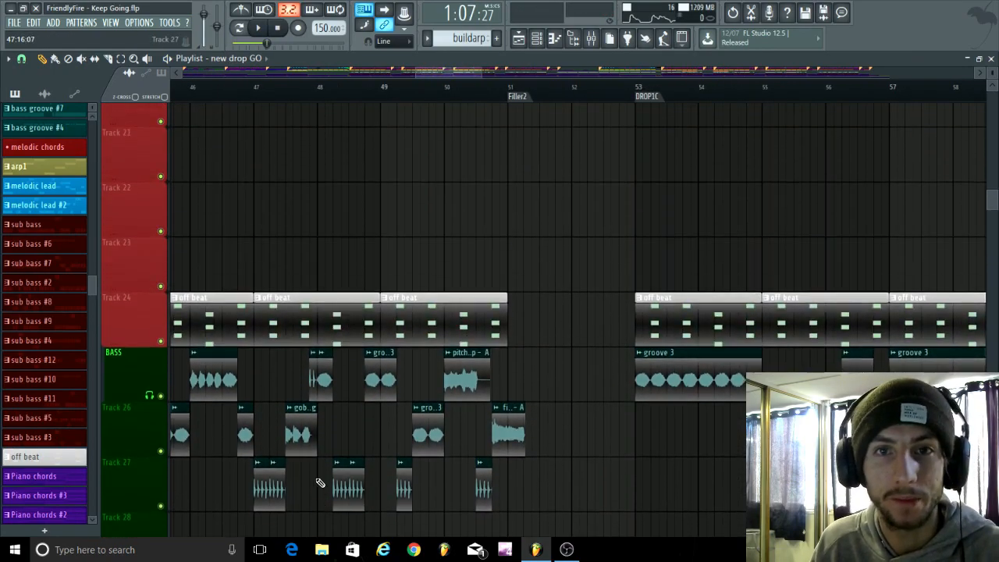
scroll(472, 275, "up", 5)
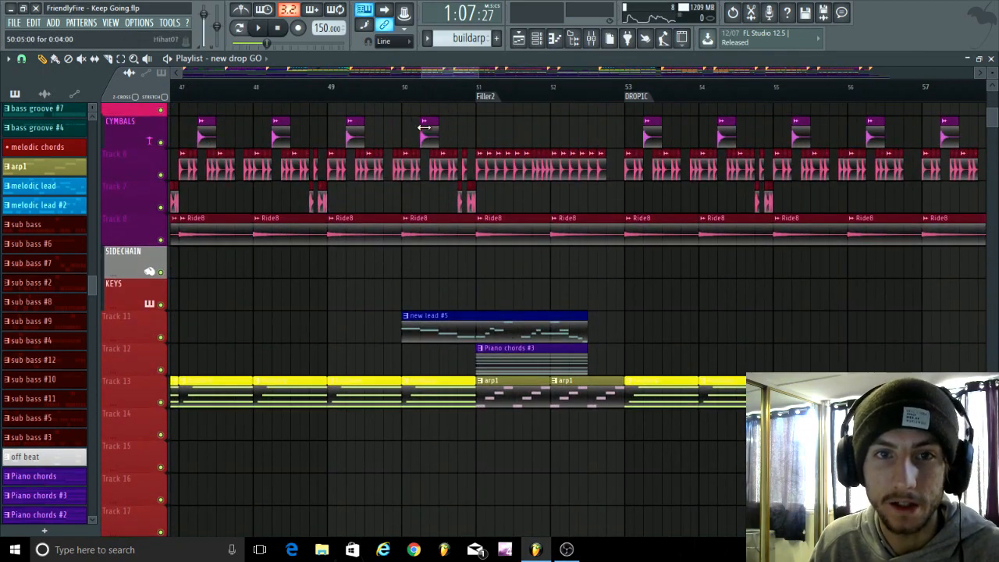
key("space")
scroll(546, 413, "down", 8)
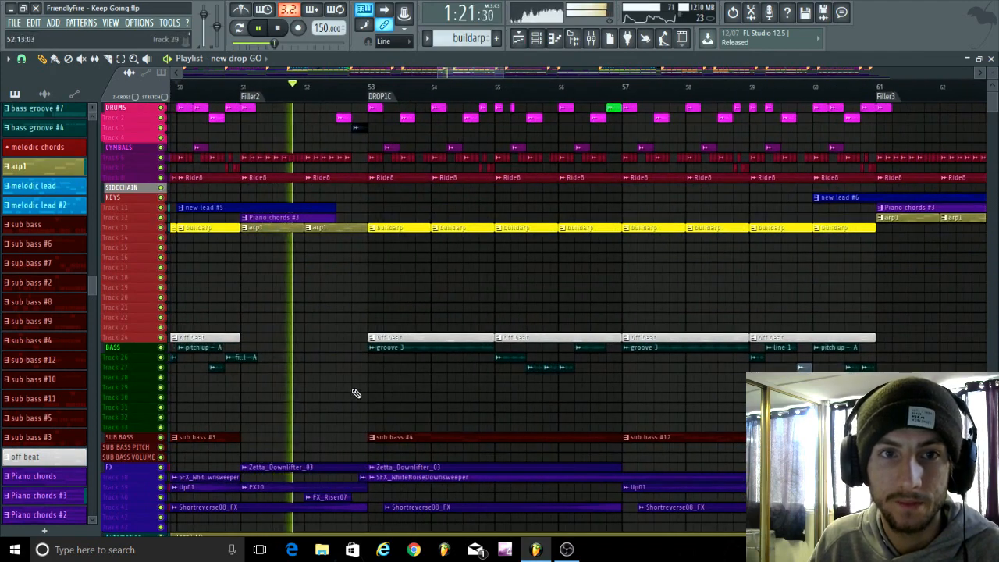
scroll(363, 408, "up", 6)
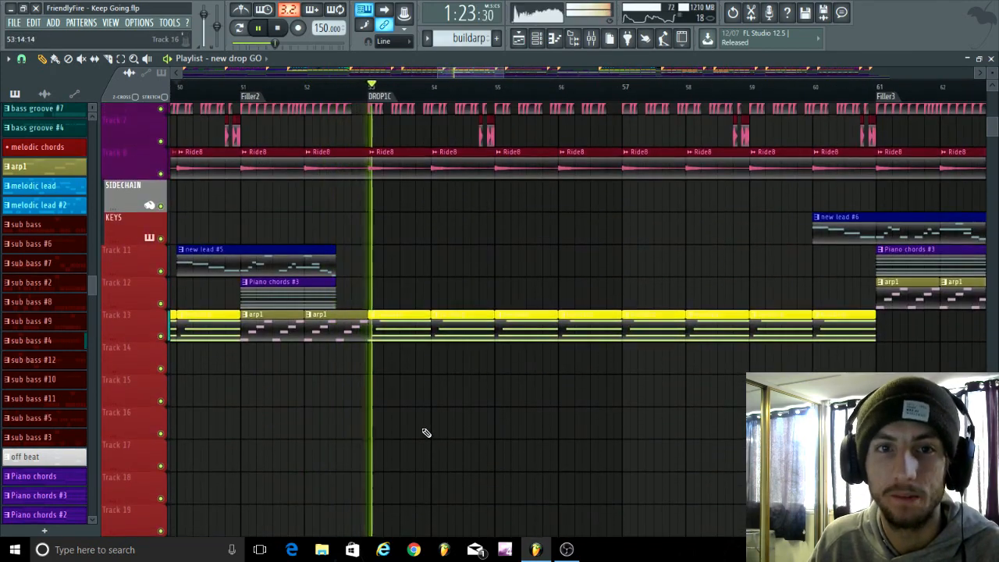
scroll(421, 437, "down", 5)
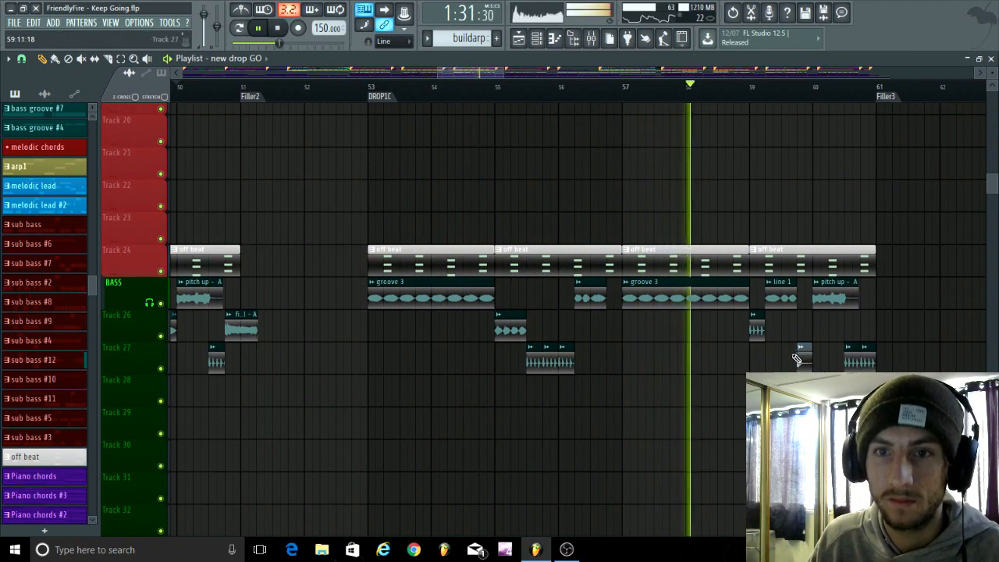
key("space")
Look over the bass chops in DROP1C and DROP1D and the key clips in the Breakdown and Buildup.
scroll(337, 435, "up", 2)
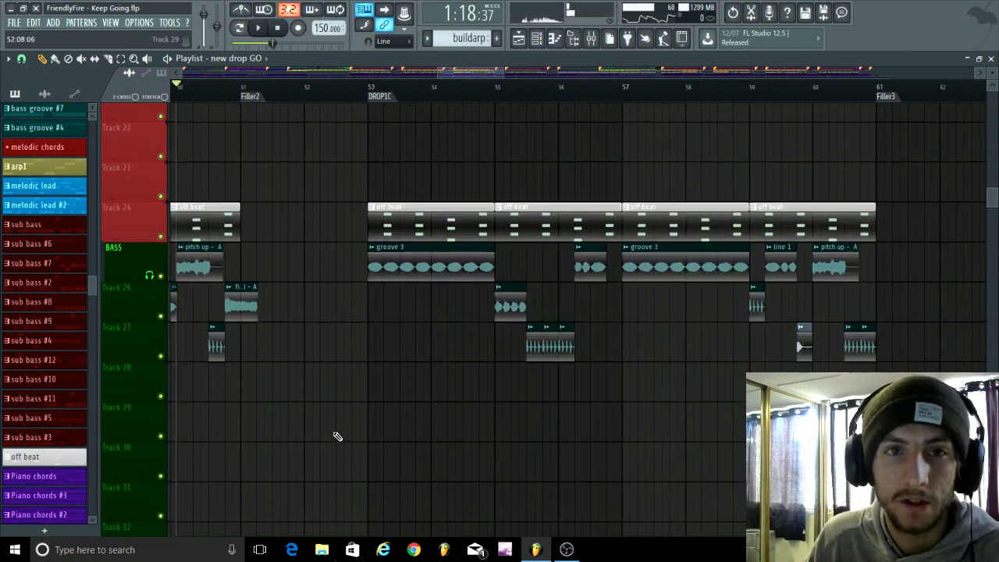
scroll(337, 435, "down", 4)
scroll(445, 343, "down", 3)
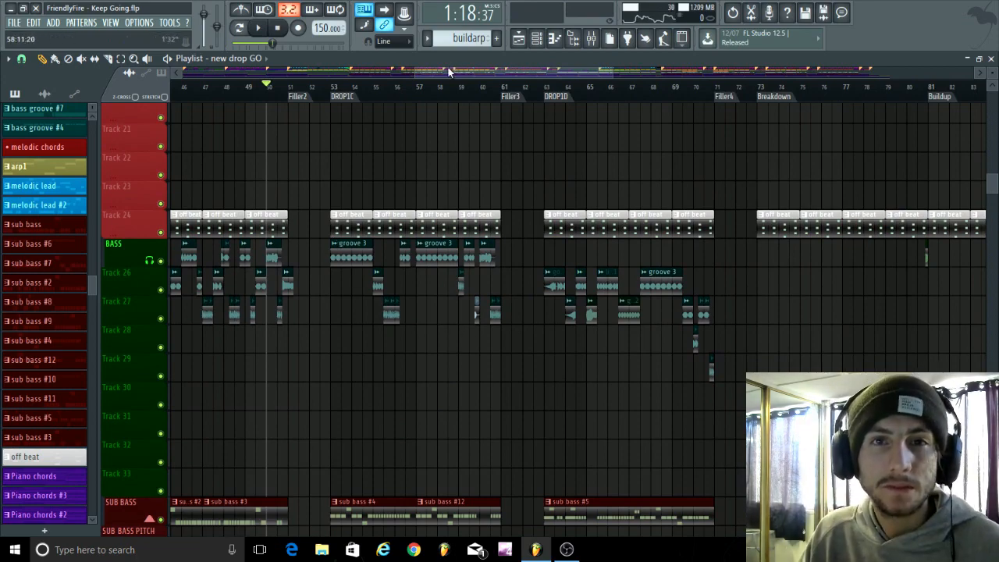
left_click_drag(447, 67, 538, 73)
scroll(460, 240, "up", 5)
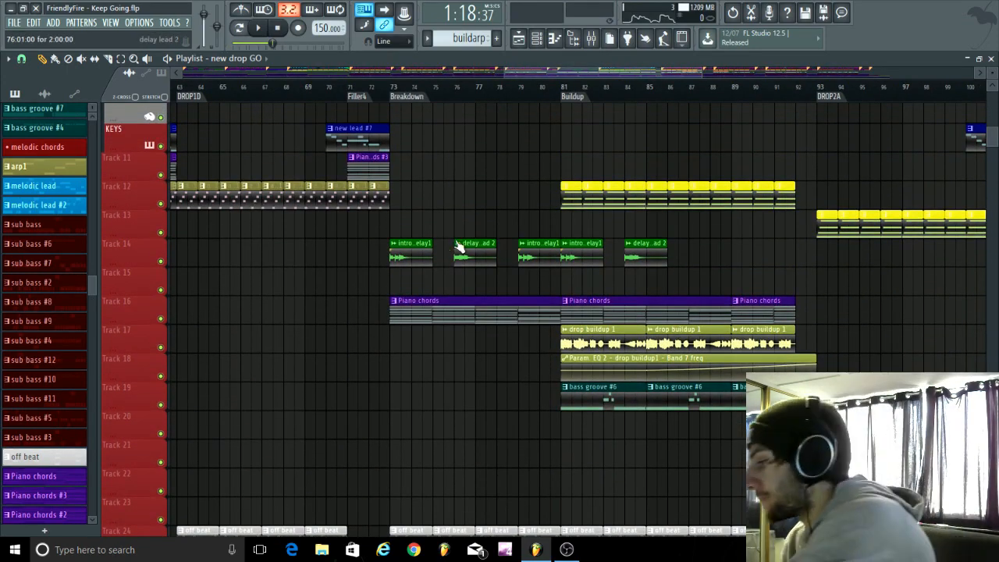
scroll(452, 149, "down", 5)
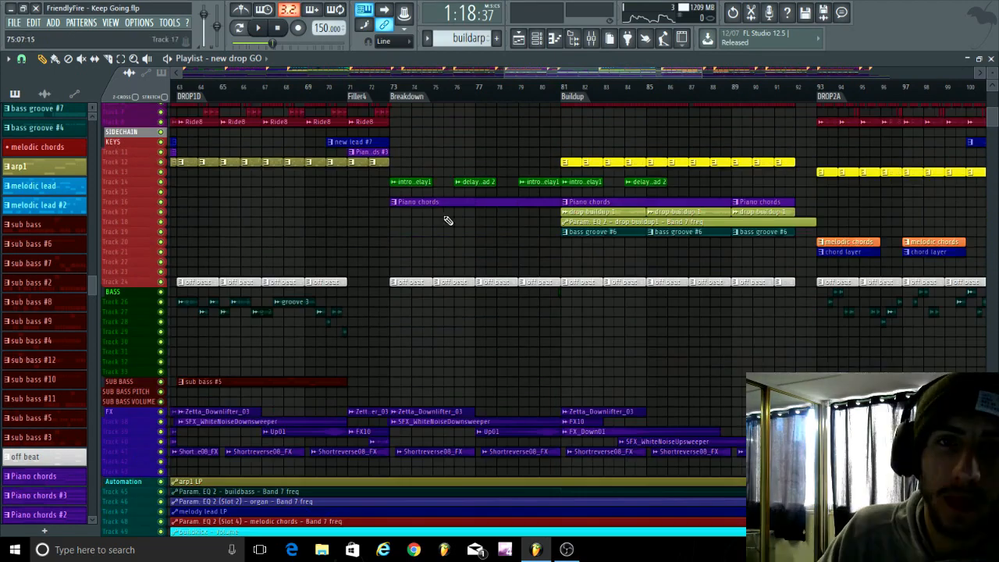
Play the Breakdown from bar 73 and look over its piano chords, delay leads and off beat clips.
scroll(448, 221, "up", 4)
scroll(268, 278, "up", 2)
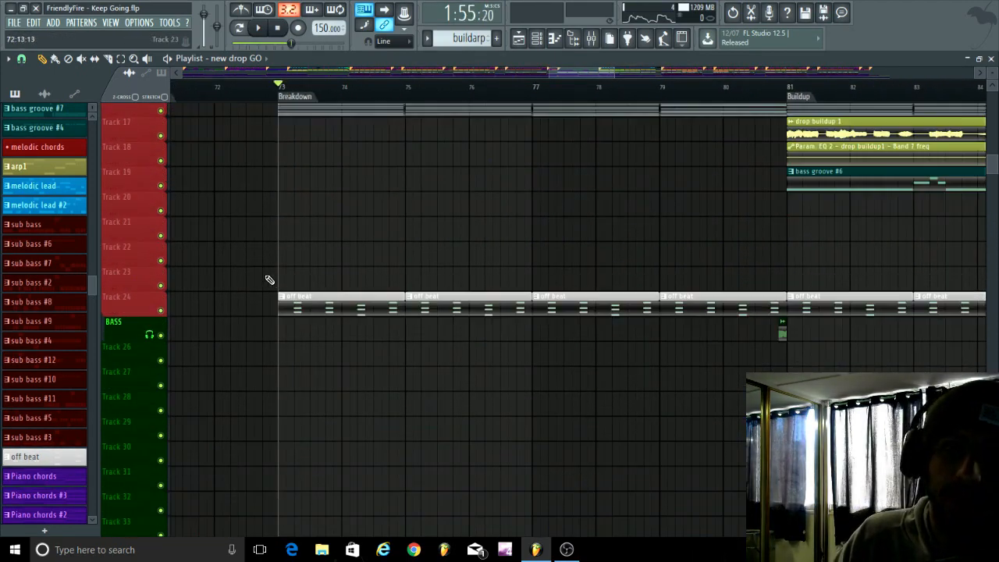
scroll(368, 286, "down", 3)
scroll(437, 326, "up", 2)
key("space")
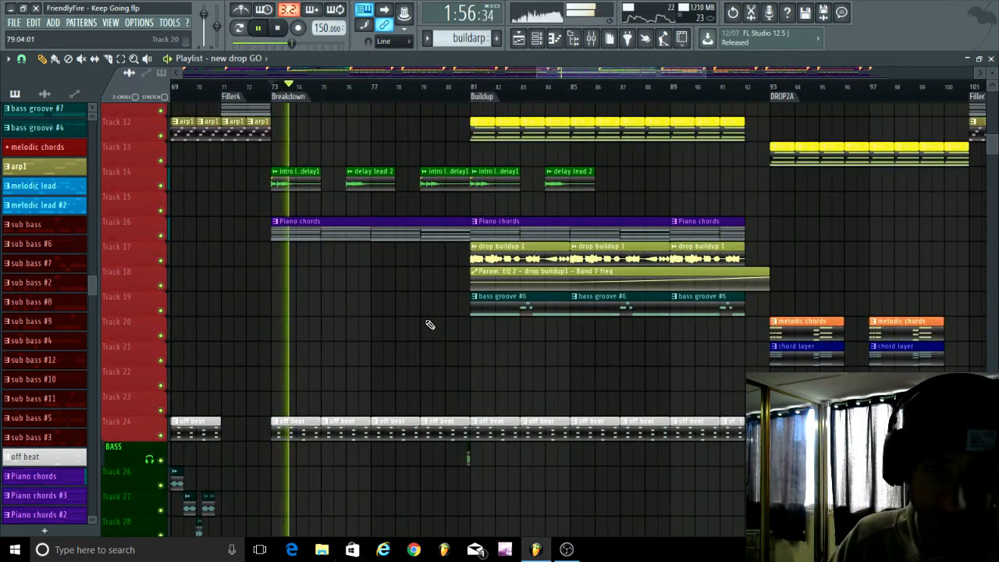
scroll(372, 227, "down", 5)
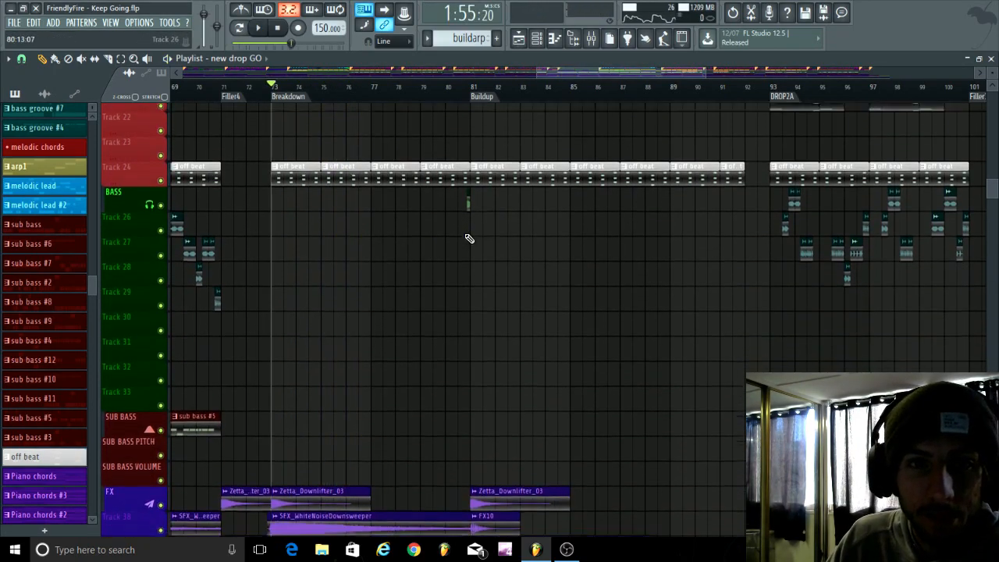
Examine the off beat Band 7 freq automation curve on Track 53 and replay the Breakdown from bar 73.
scroll(469, 234, "down", 11)
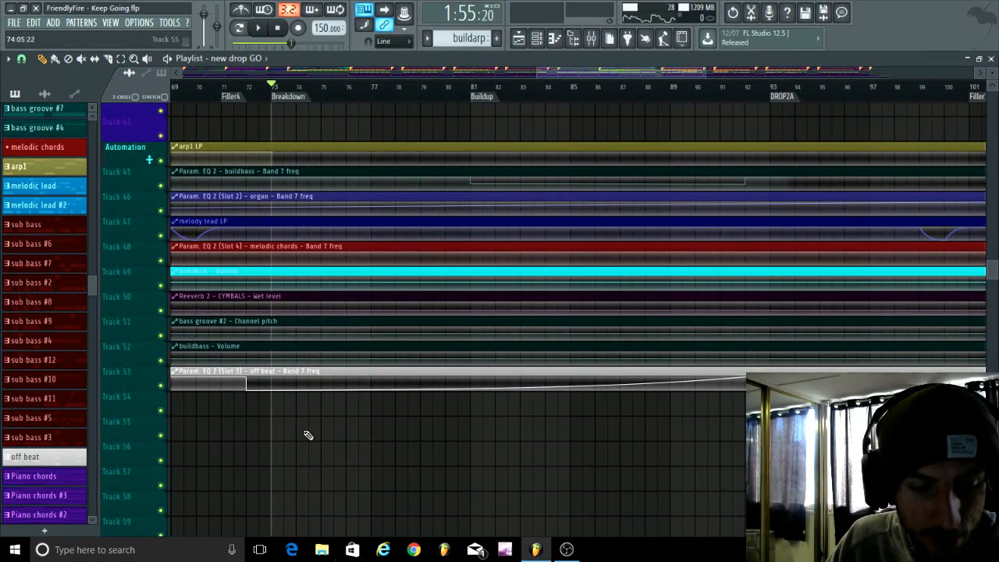
scroll(308, 434, "up", 3)
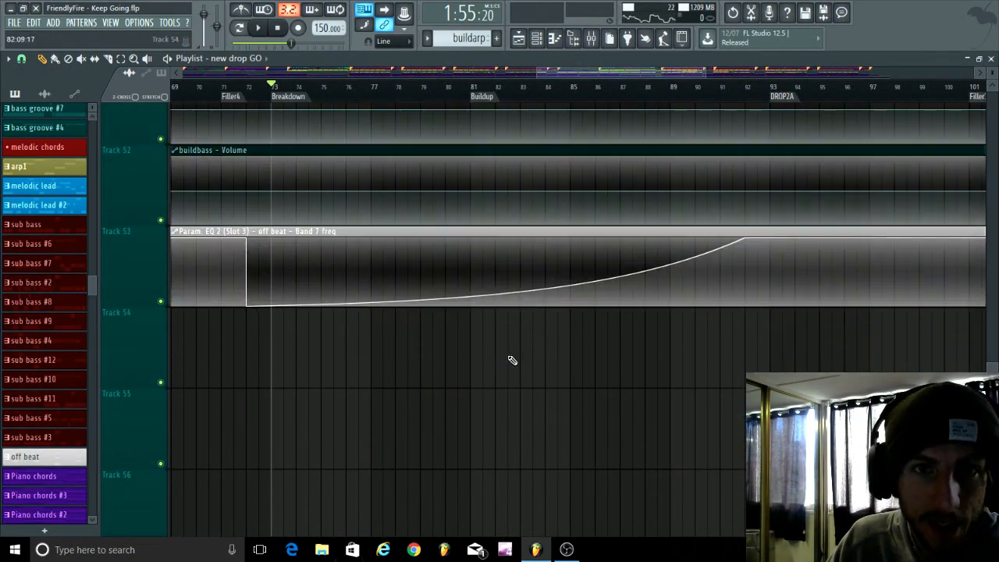
scroll(512, 359, "down", 6)
key("space")
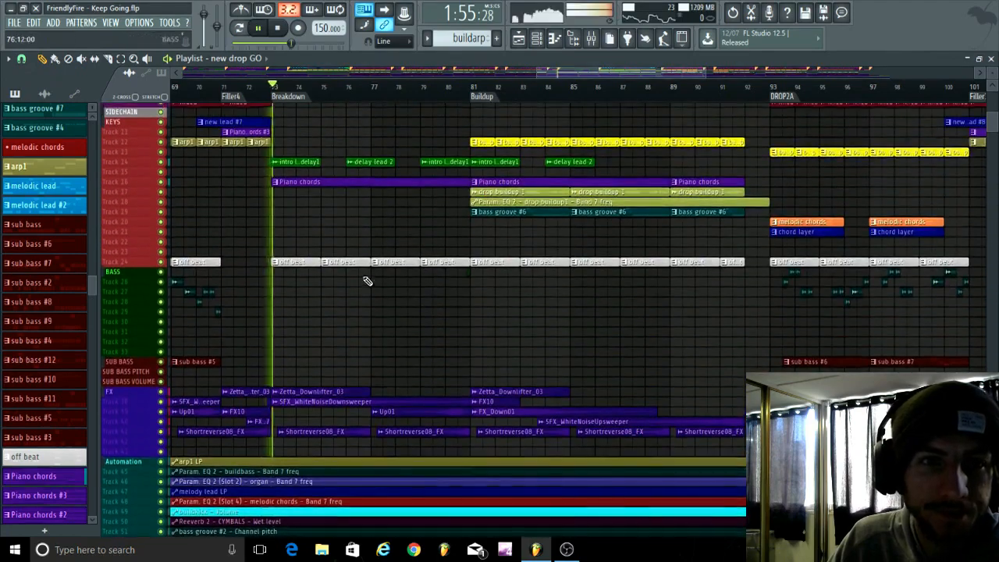
Play from bar 80 to hear the short groove clip on the BASS track leading into the Buildup.
scroll(380, 265, "up", 4)
scroll(400, 107, "up", 3)
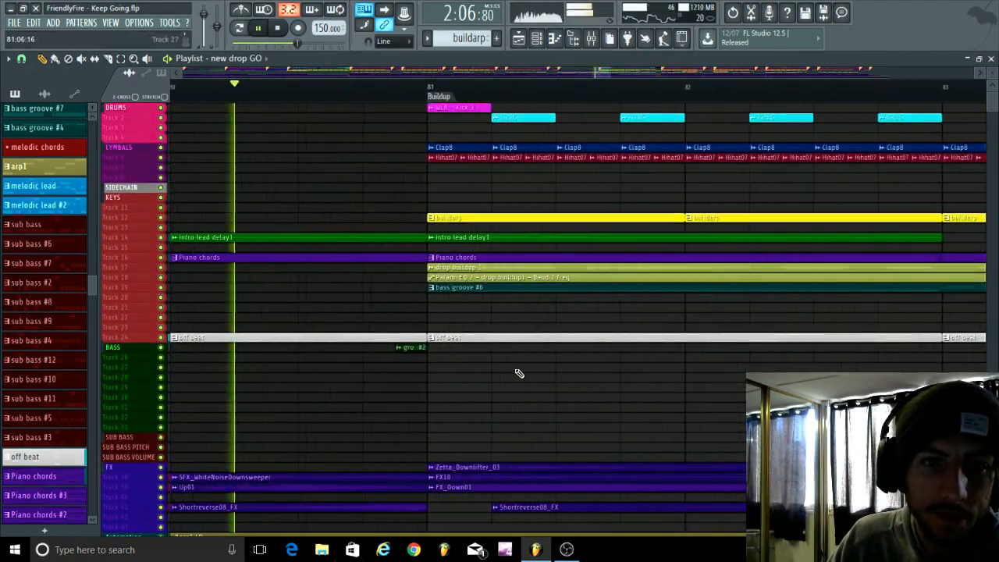
scroll(425, 309, "up", 3)
scroll(291, 323, "down", 3)
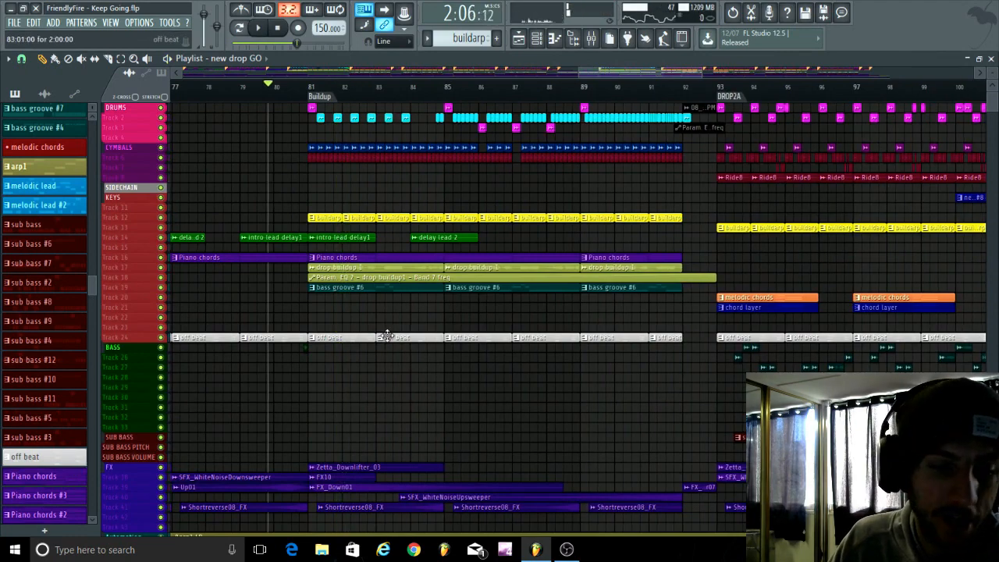
Play from bar 80 into the Buildup, following its piano, drop buildup, bass groove and drum clips.
scroll(386, 335, "up", 3)
scroll(392, 336, "up", 3)
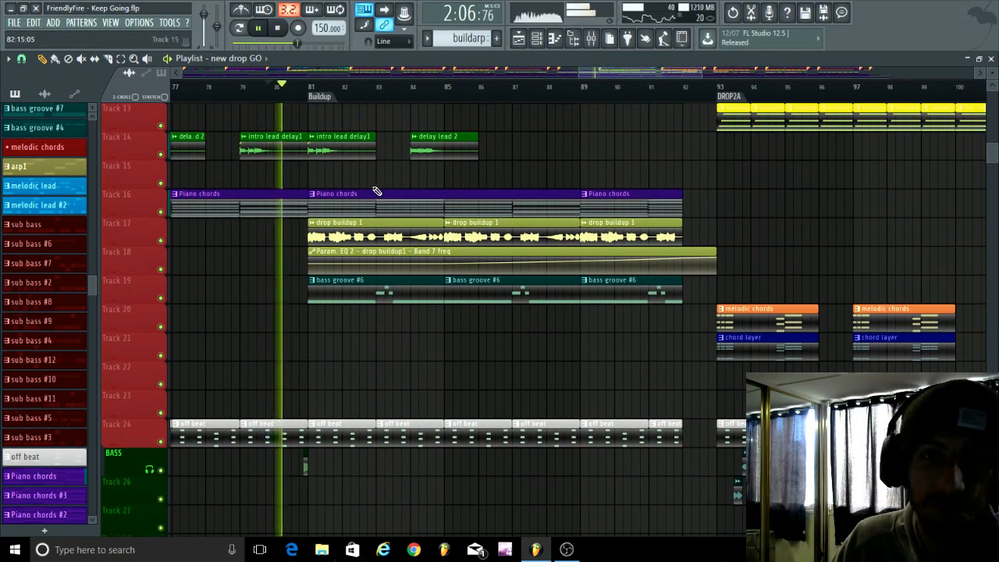
scroll(377, 191, "down", 3)
scroll(517, 188, "up", 3)
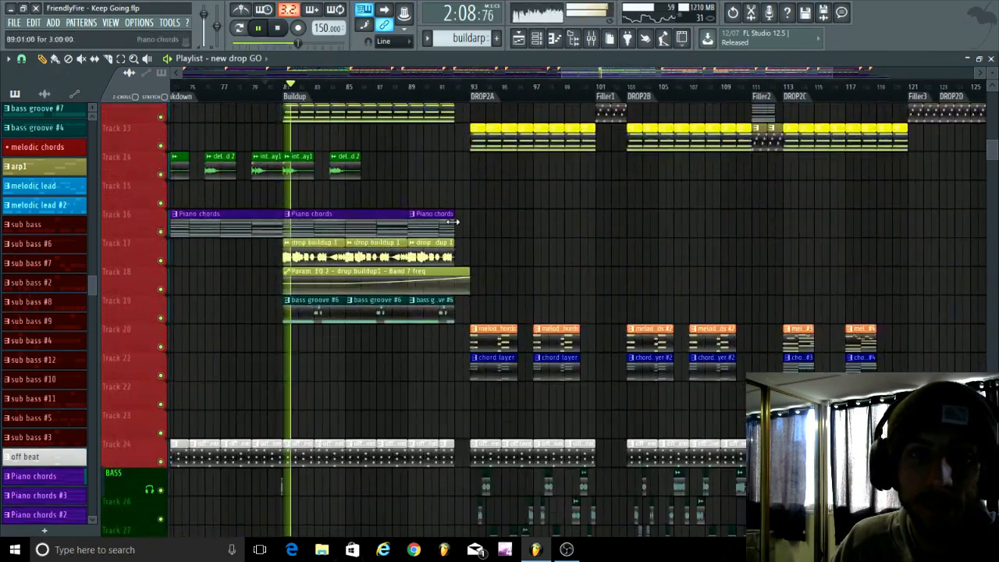
scroll(454, 227, "up", 3)
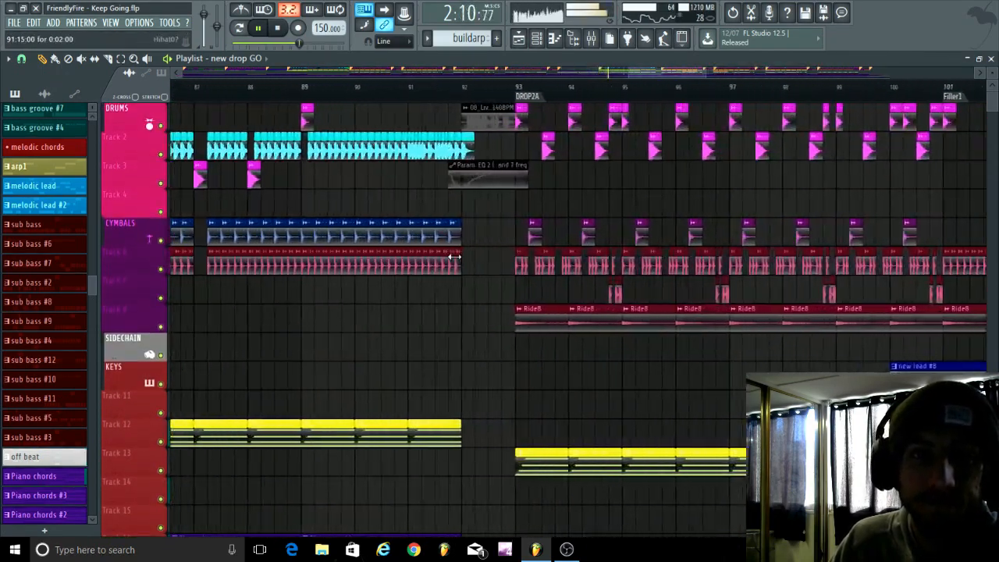
scroll(362, 106, "down", 3)
key("space")
Play the end of the Buildup from bar 91, examining the live drum fill and its Band 7 freq automation.
scroll(499, 222, "down", 2)
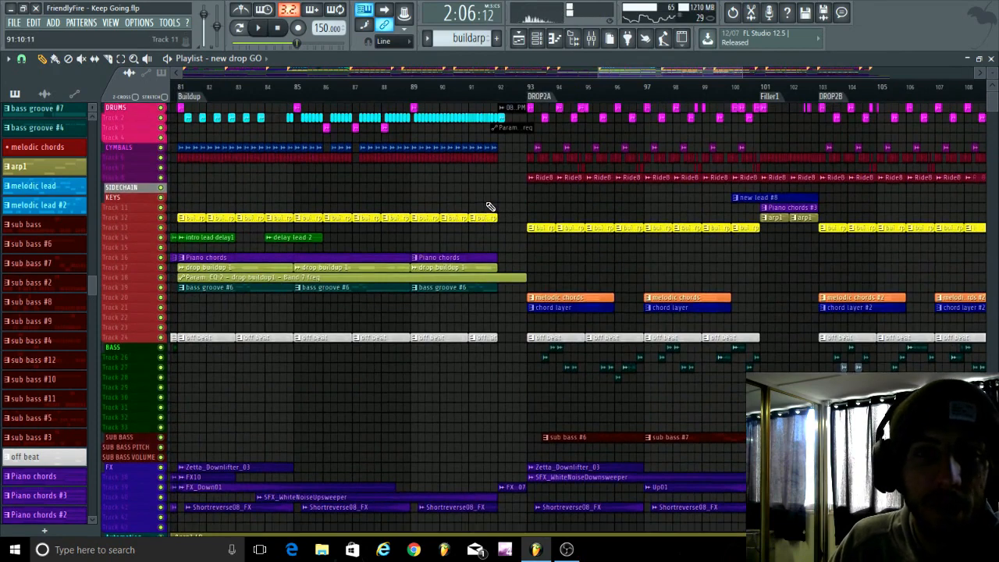
left_click(451, 87)
scroll(547, 229, "up", 3)
scroll(450, 234, "down", 2)
scroll(321, 289, "up", 5)
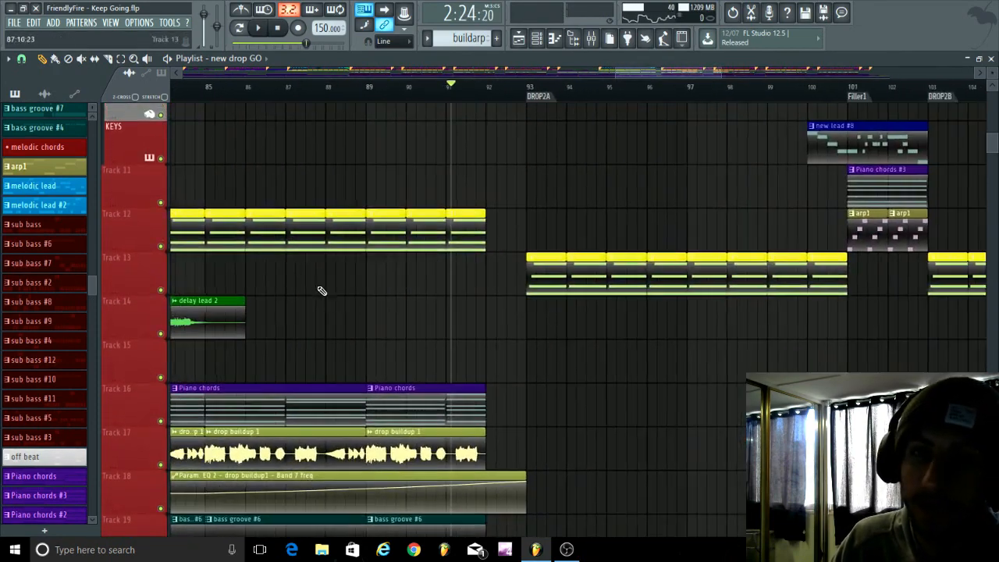
scroll(600, 310, "up", 3)
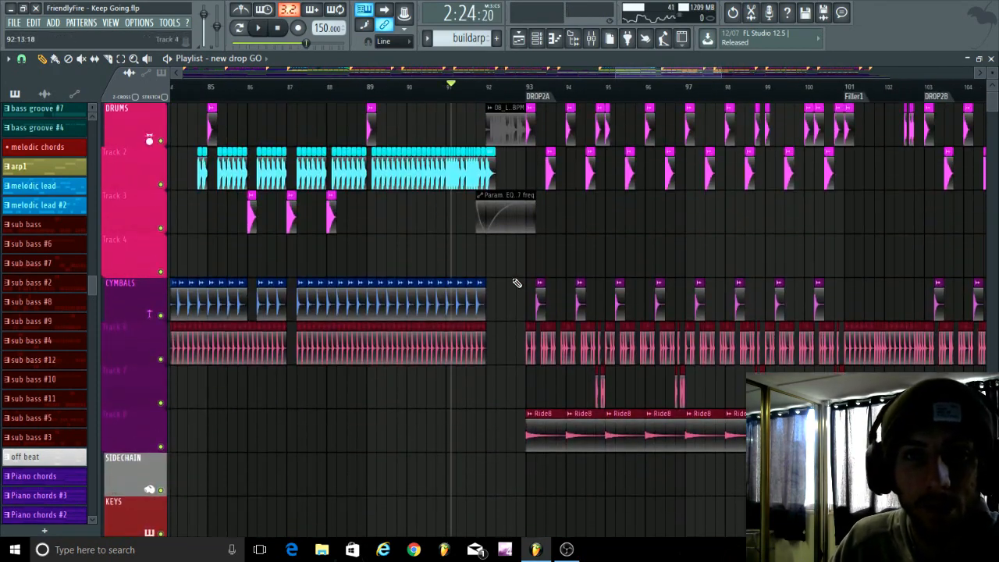
scroll(515, 284, "up", 2)
scroll(640, 183, "up", 2)
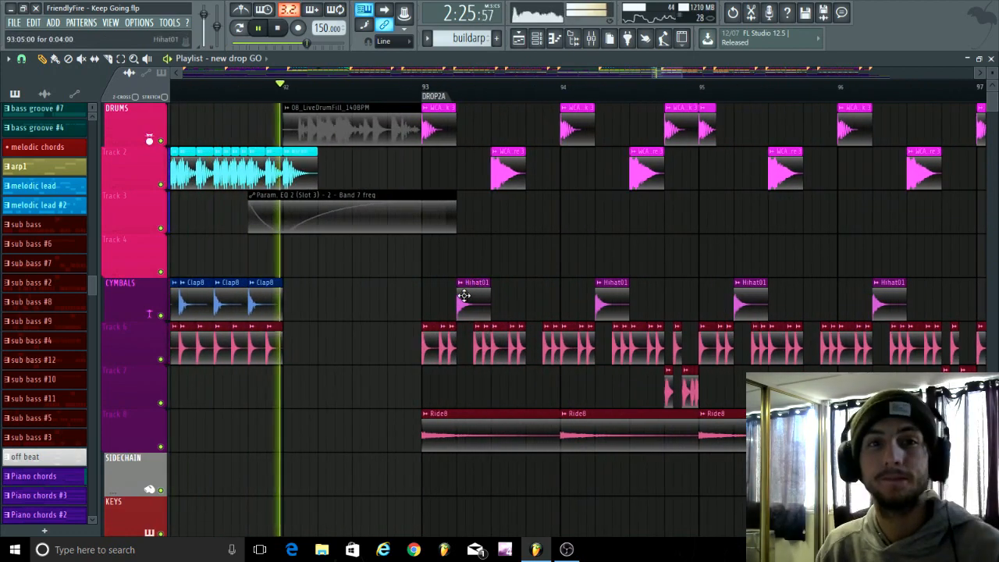
Follow the DROP2A chord, off beat, bass and sub bass clips during playback from bar 93.
scroll(330, 356, "down", 10)
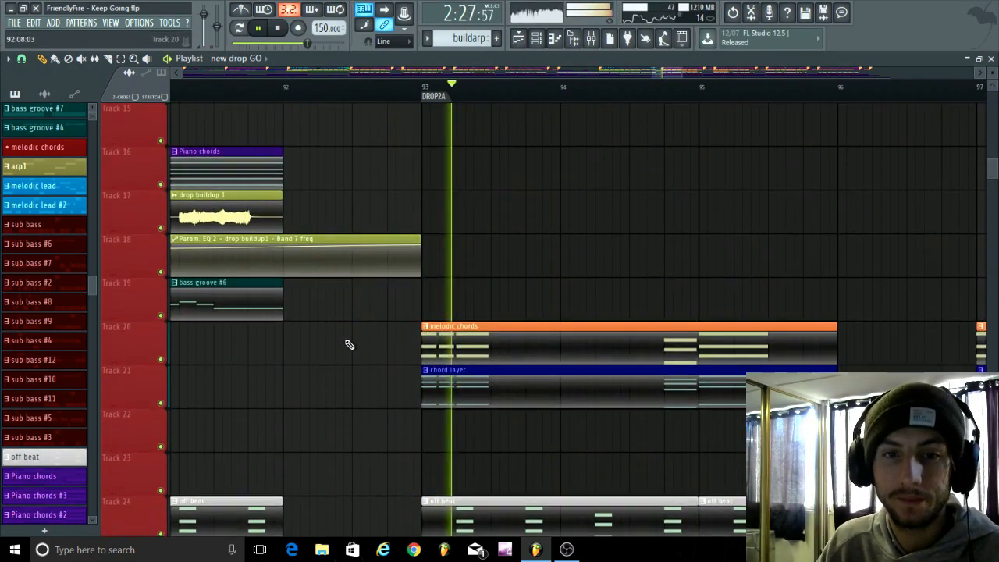
scroll(346, 357, "down", 2)
scroll(446, 297, "down", 3)
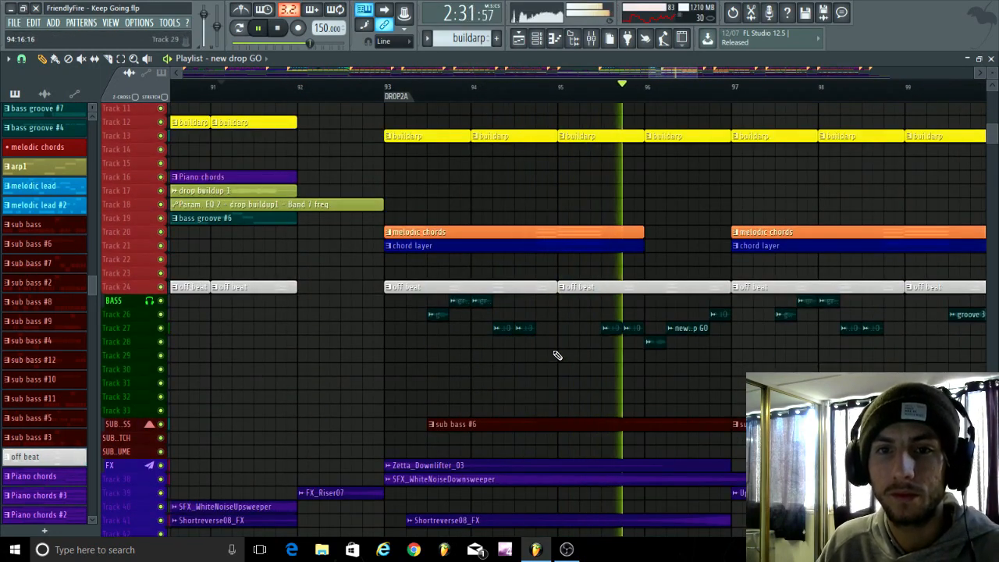
scroll(440, 363, "up", 4)
key("space")
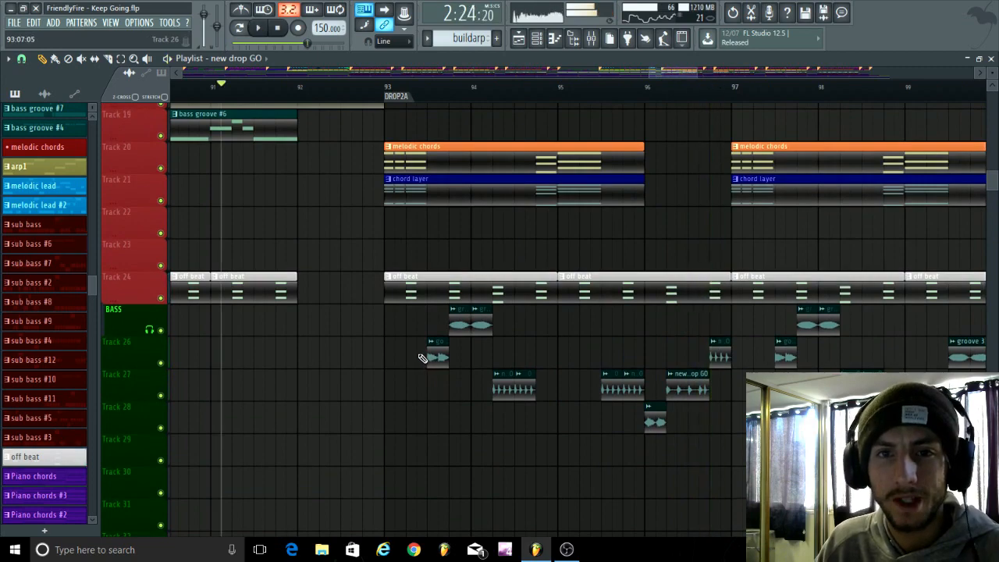
Open the DROP2A melodic chords pattern in the piano roll, audition it and return to the playlist.
scroll(468, 265, "up", 3)
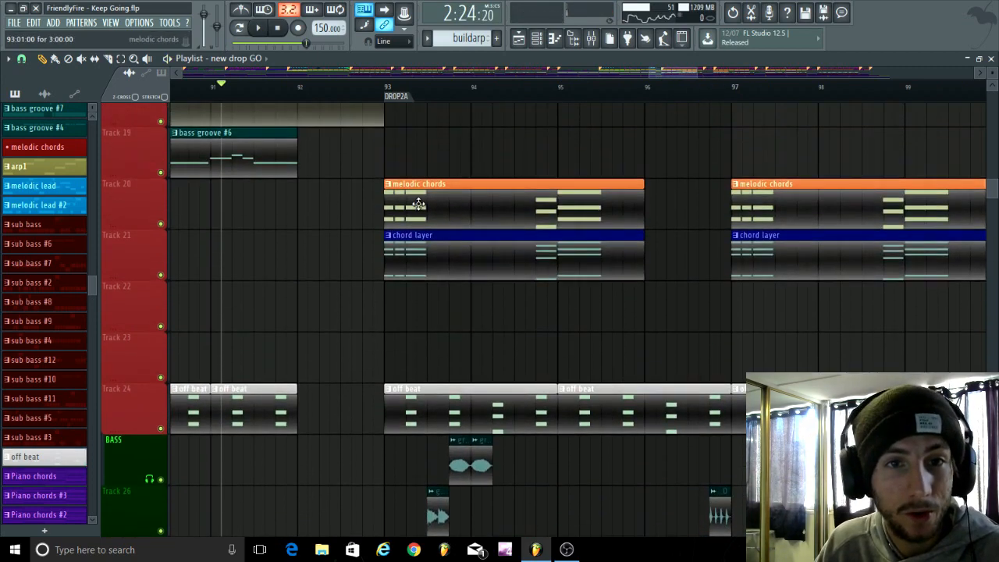
double_click(421, 209)
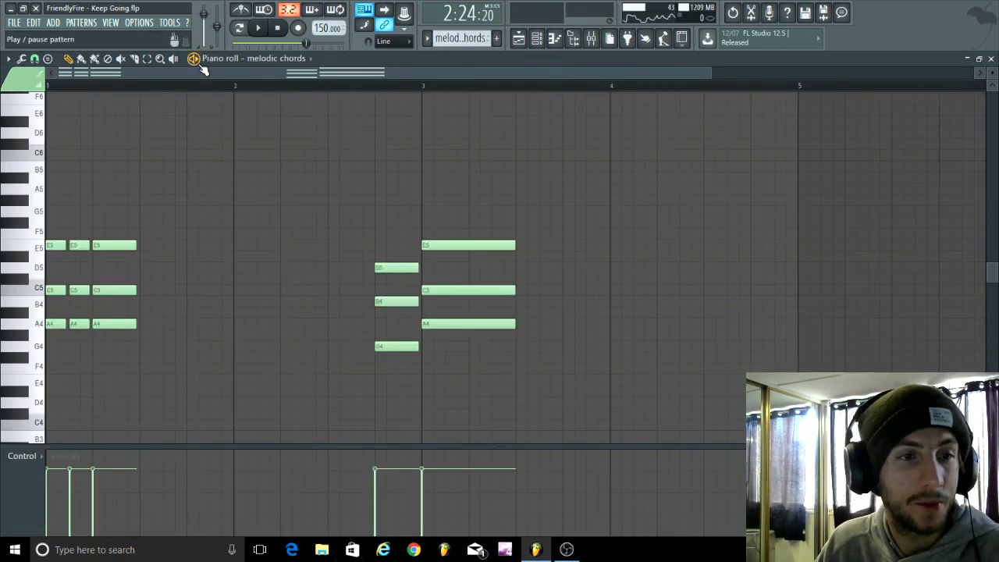
left_click(197, 63)
key("space")
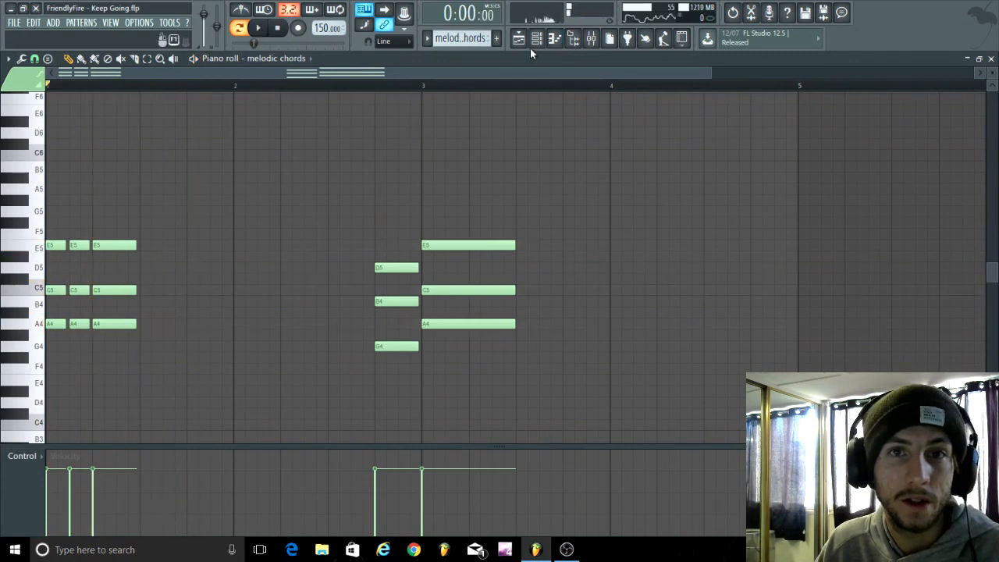
left_click(991, 61)
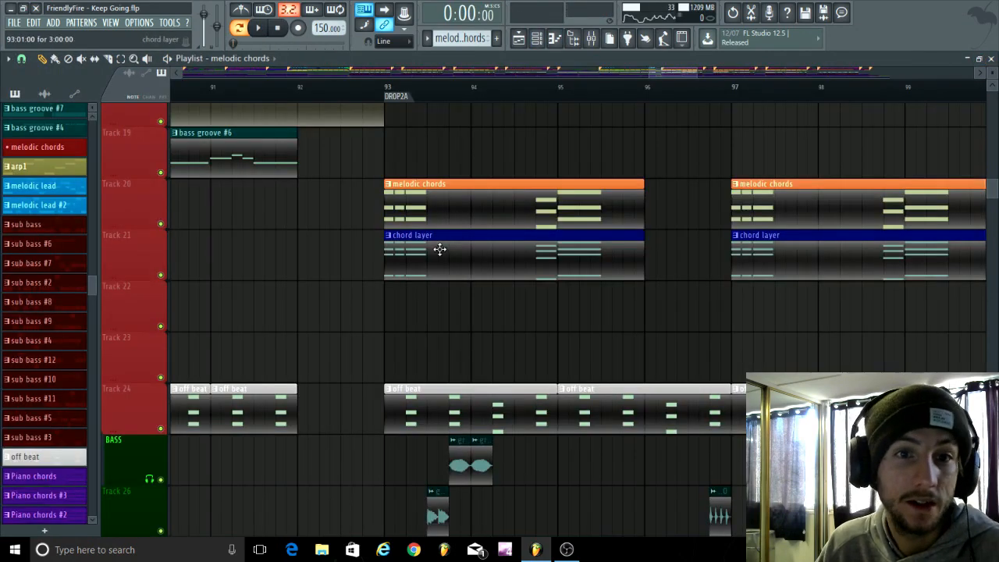
Examine how the DROP2A chord clips on Tracks 20 and 21 line up with the bass chops below.
scroll(375, 319, "down", 3)
scroll(399, 294, "down", 1)
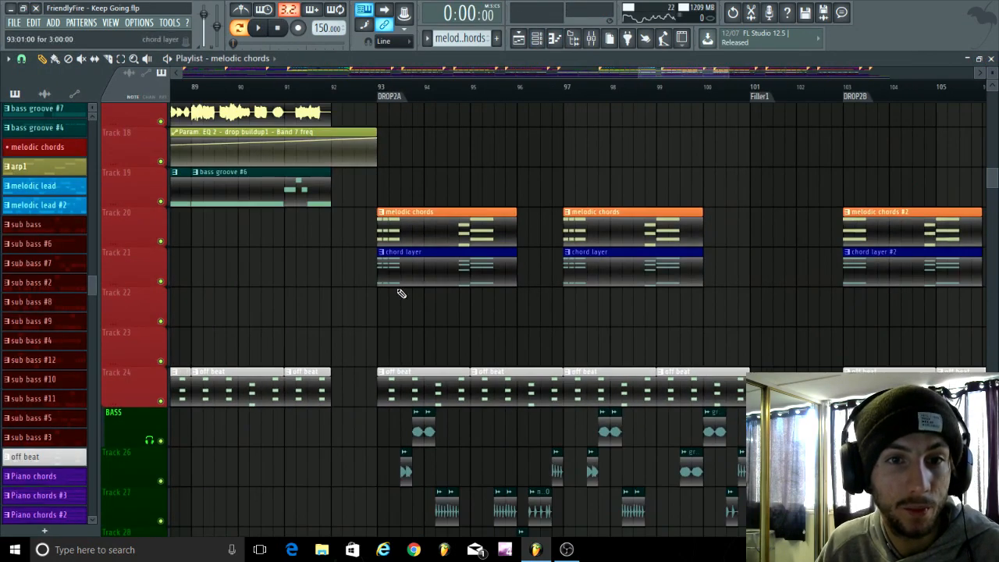
scroll(388, 295, "up", 4)
scroll(394, 312, "down", 5)
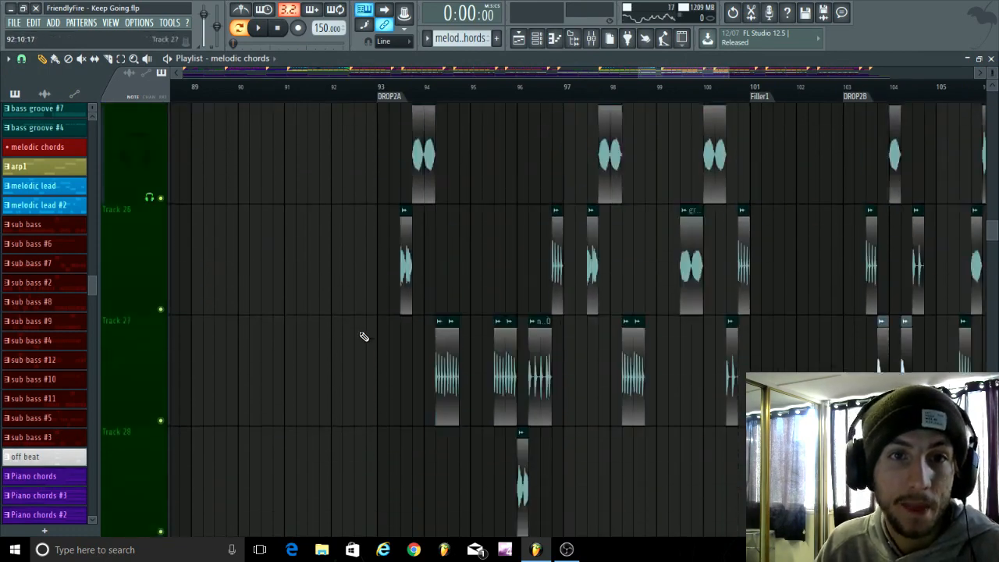
scroll(364, 336, "up", 1)
scroll(364, 336, "down", 3)
scroll(364, 344, "up", 1)
scroll(364, 343, "up", 4)
scroll(504, 203, "up", 4)
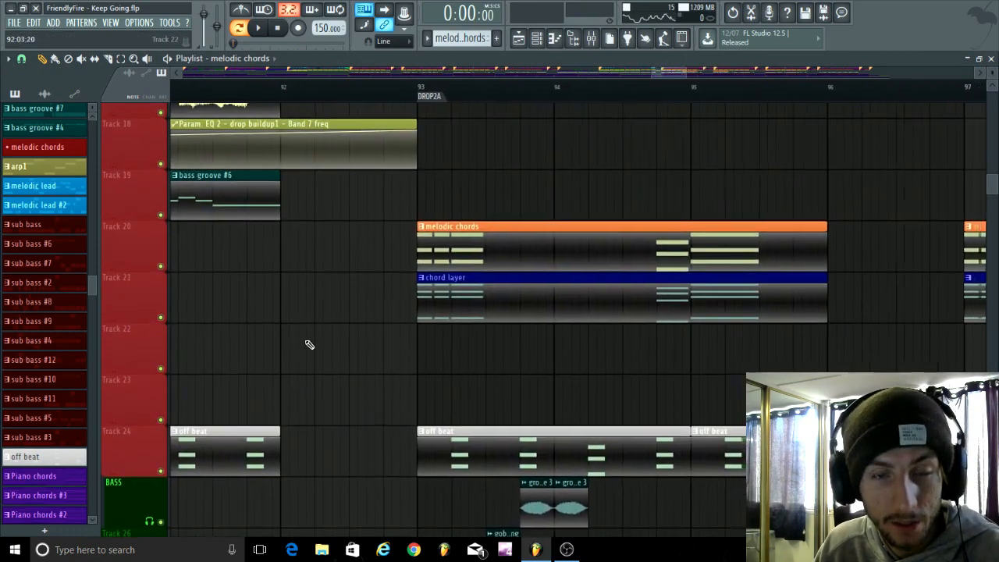
Open the DROP2A chord layer pattern with its channels in the Channel rack and audition it.
scroll(310, 343, "down", 4)
scroll(414, 341, "down", 3)
scroll(388, 342, "up", 3)
scroll(390, 312, "up", 1)
double_click(392, 289)
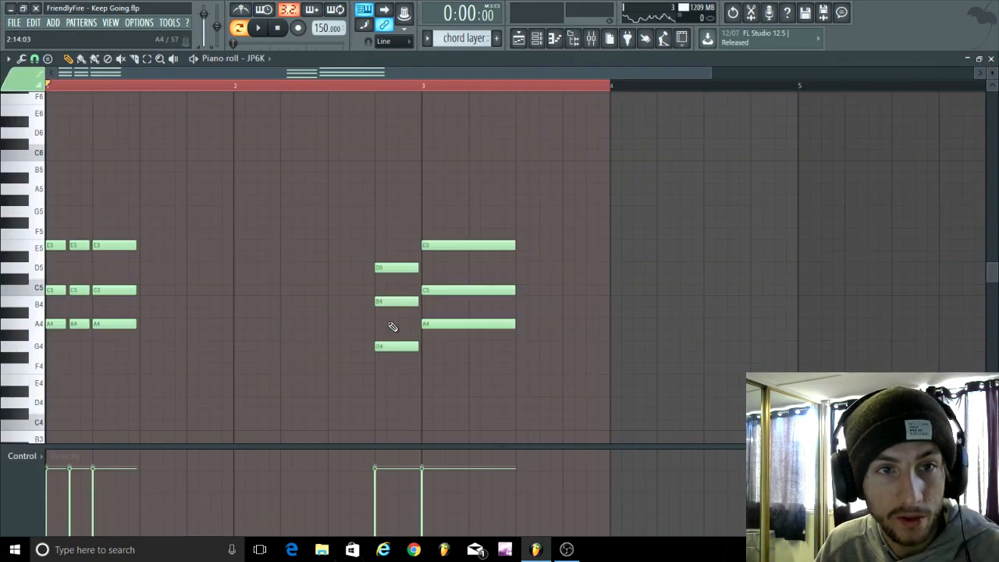
left_click(537, 39)
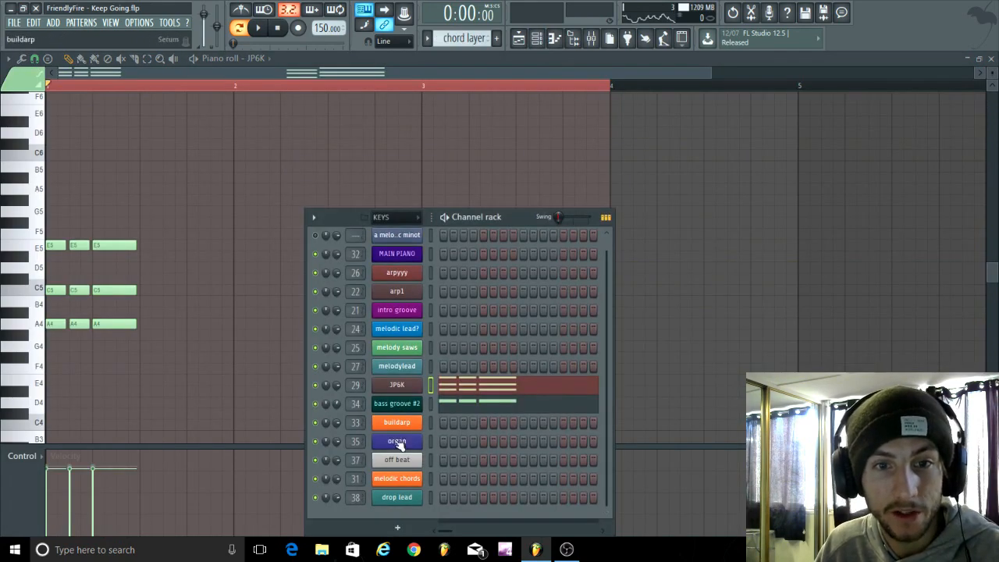
key("space")
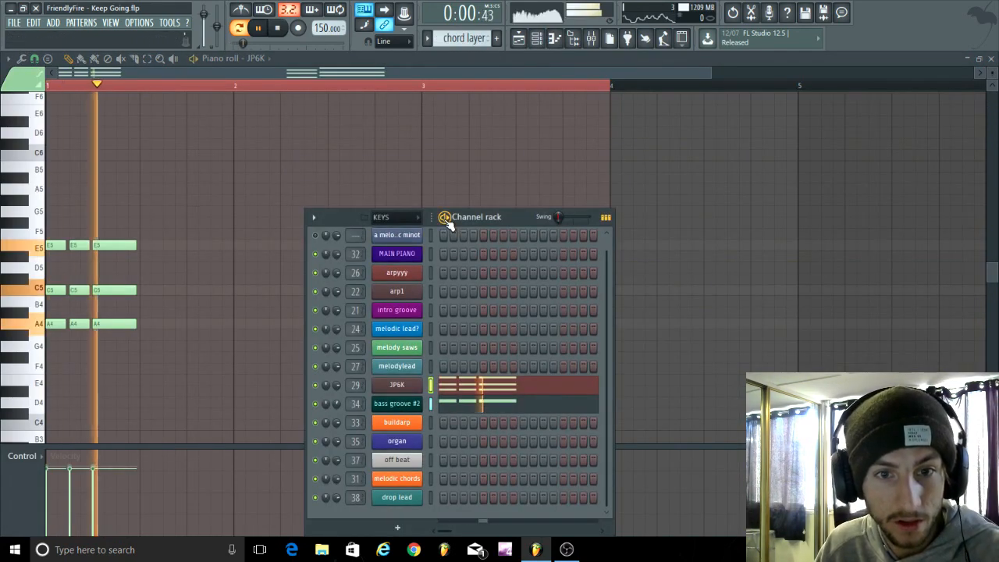
Inspect the bass groove #2 channel's synth settings and cue the song just before DROP2A in the playlist.
left_click(402, 403)
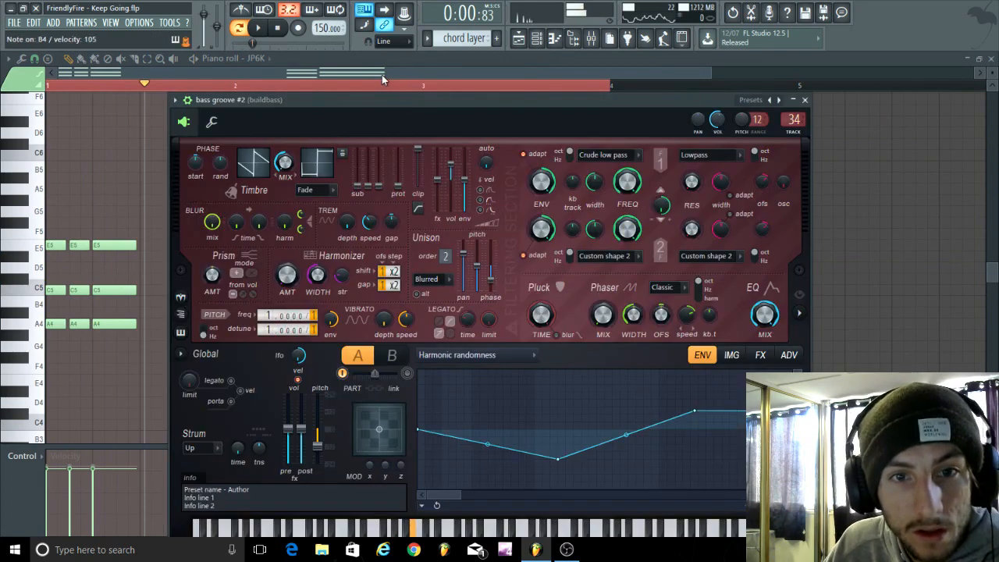
left_click(804, 100)
left_click(991, 60)
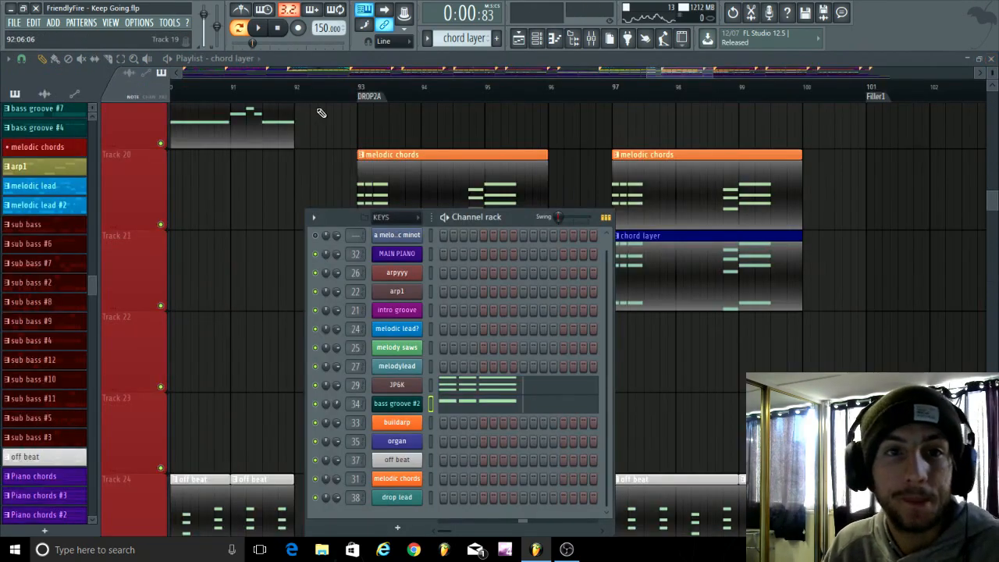
left_click(348, 86)
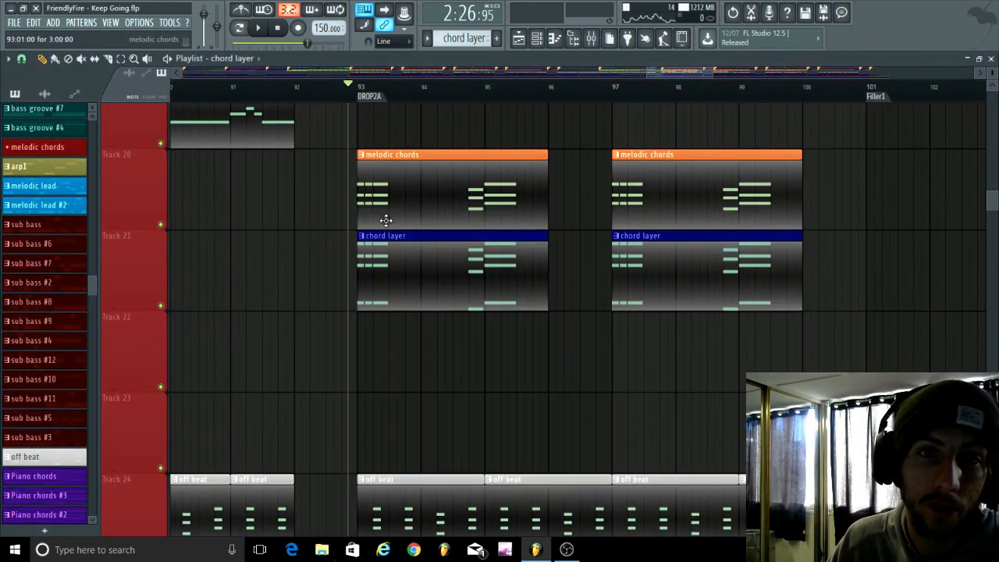
Audition DROP2A from bar 93 while following its chord layers, bass chops and sub bass clips in the playlist, then stop playback.
scroll(383, 219, "down", 11)
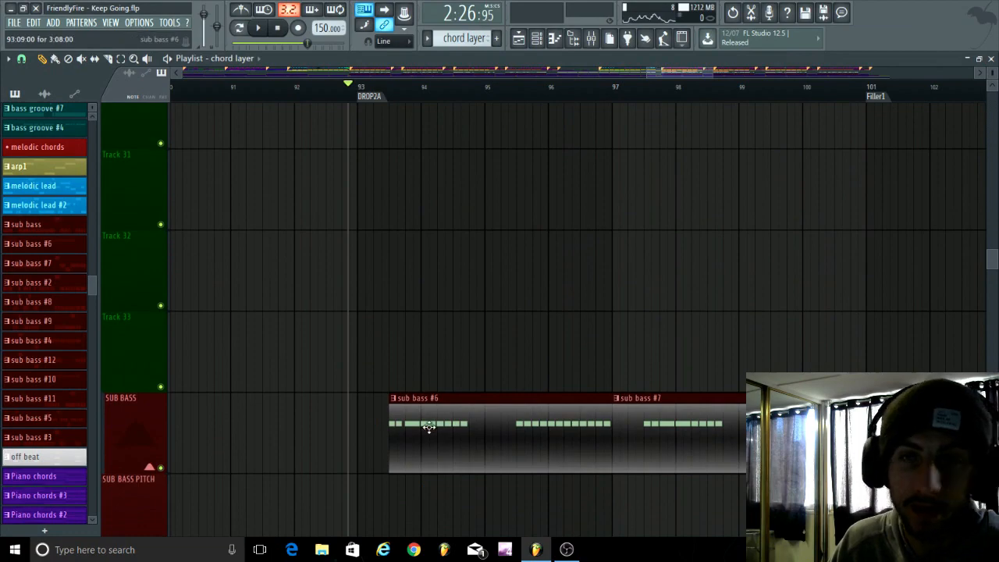
scroll(390, 395, "down", 4)
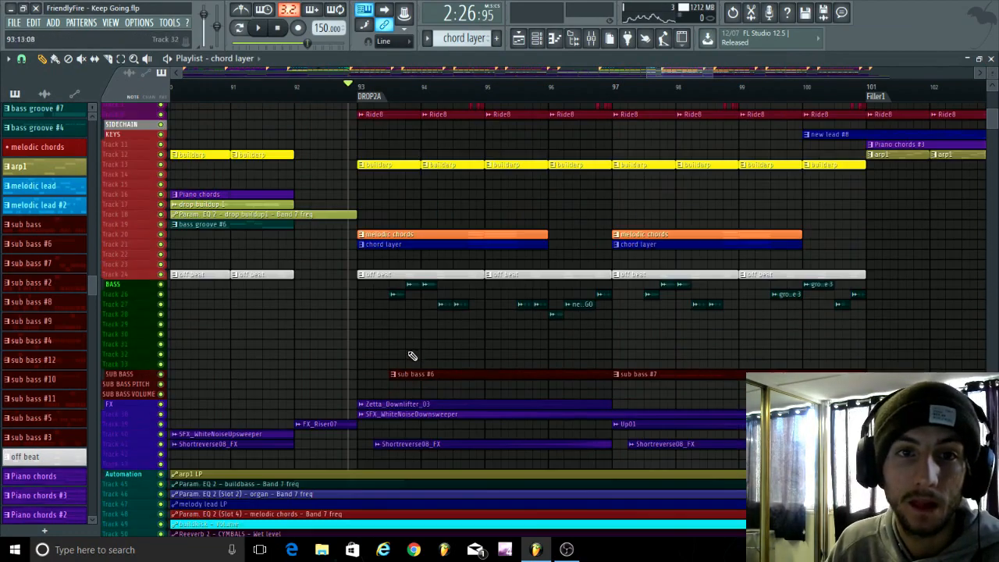
scroll(492, 365, "up", 2)
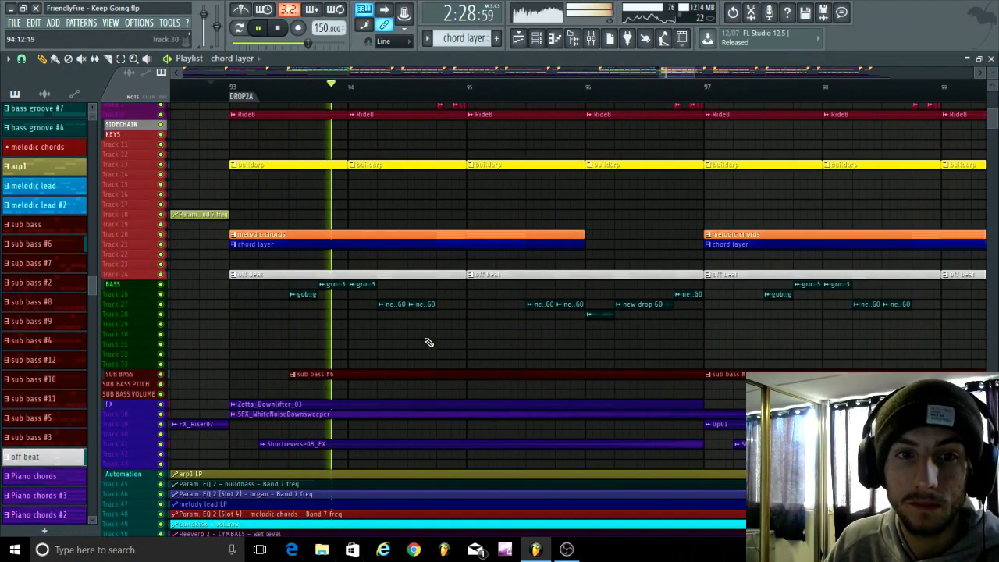
scroll(425, 349, "up", 4)
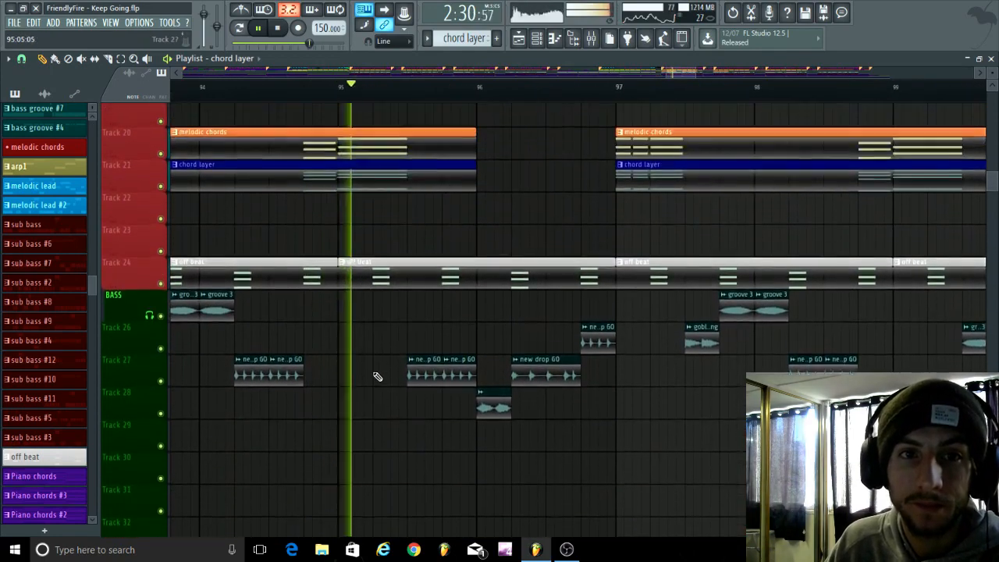
scroll(377, 377, "down", 4)
scroll(335, 388, "down", 3)
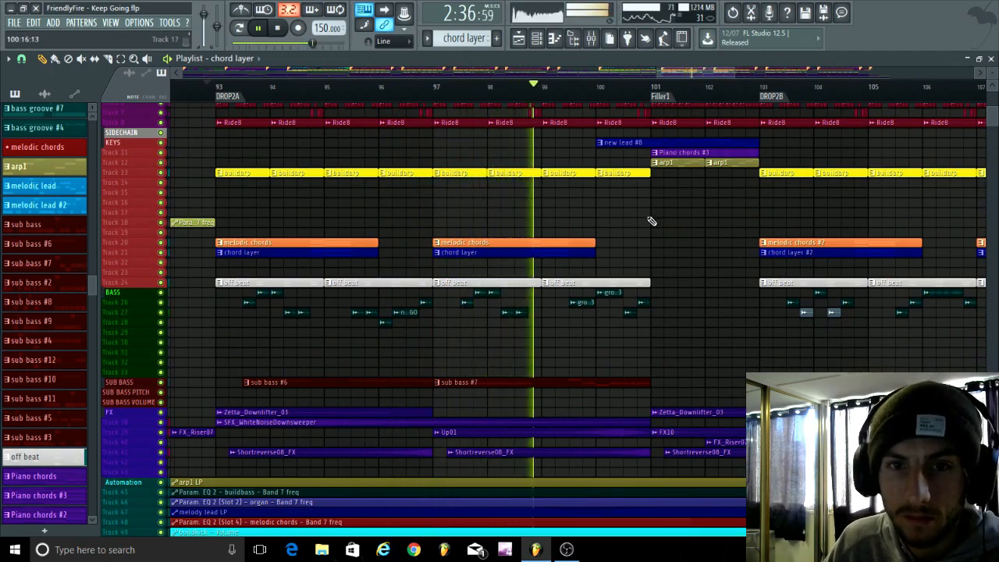
scroll(652, 221, "down", 5)
scroll(668, 200, "up", 4)
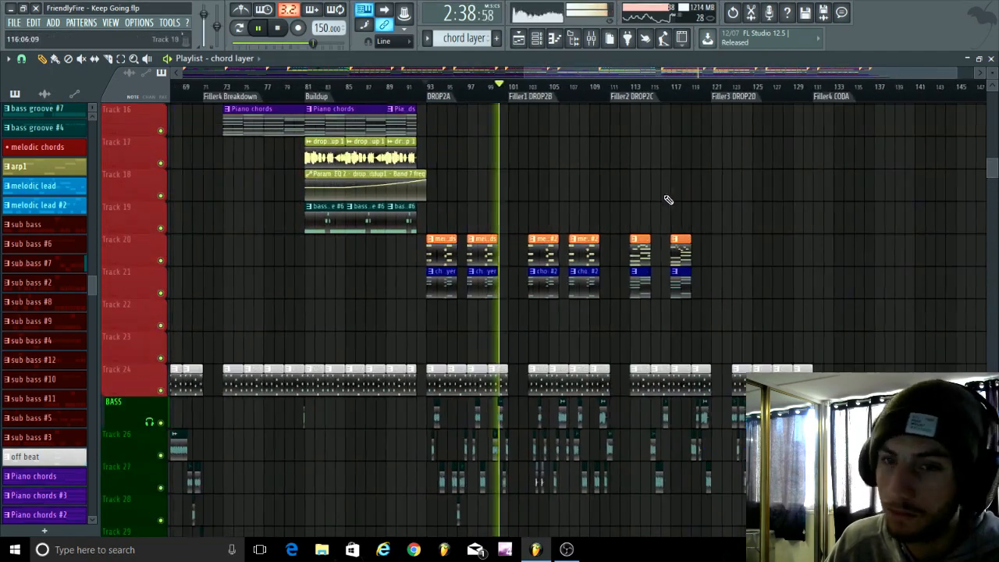
key("space")
Compare the chord, bass and sub bass clips across the DROP2A, DROP2B, DROP2C and DROP2D sections.
scroll(591, 330, "down", 4)
scroll(602, 316, "up", 3)
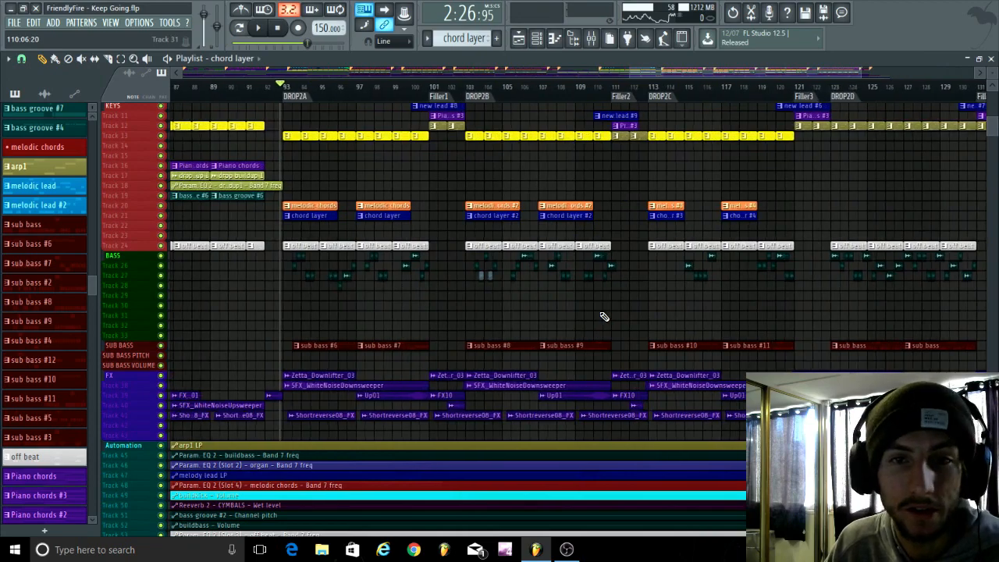
scroll(604, 317, "up", 3)
scroll(536, 381, "up", 4)
scroll(528, 383, "down", 2)
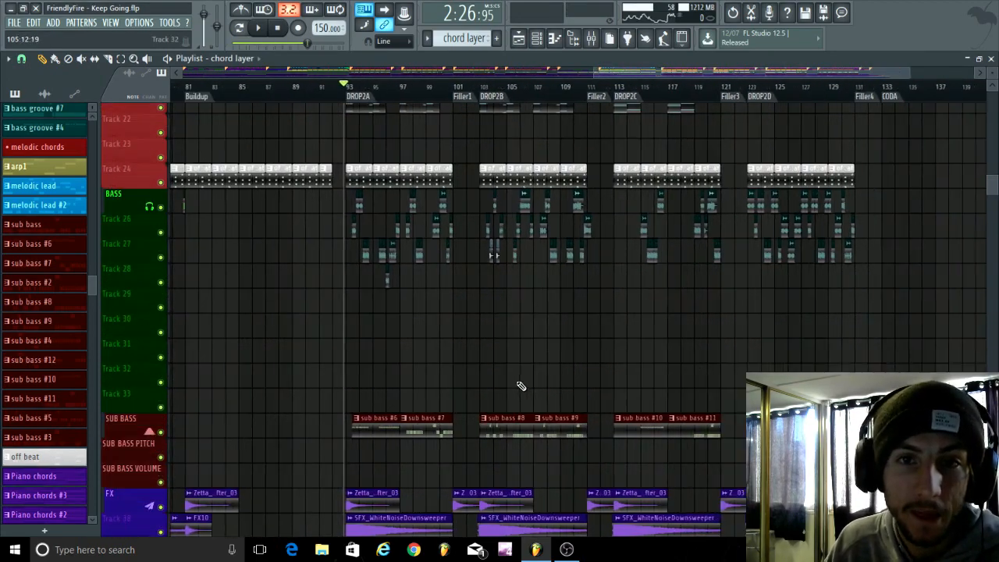
scroll(523, 378, "down", 4)
scroll(863, 279, "up", 2)
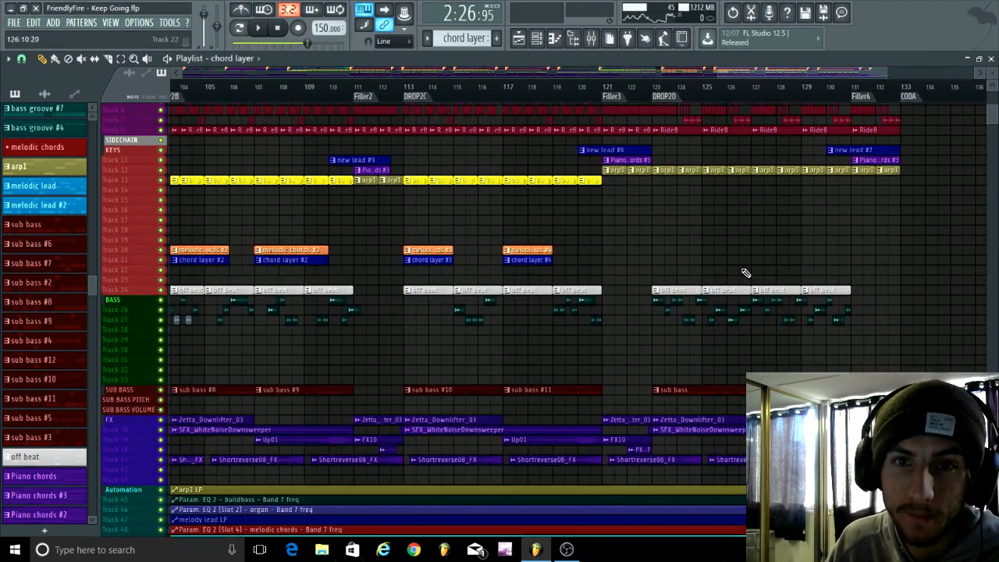
Play the song from Filler2 into DROP2C to audition melodic chords #3 and chord layer #3.
scroll(657, 244, "up", 4)
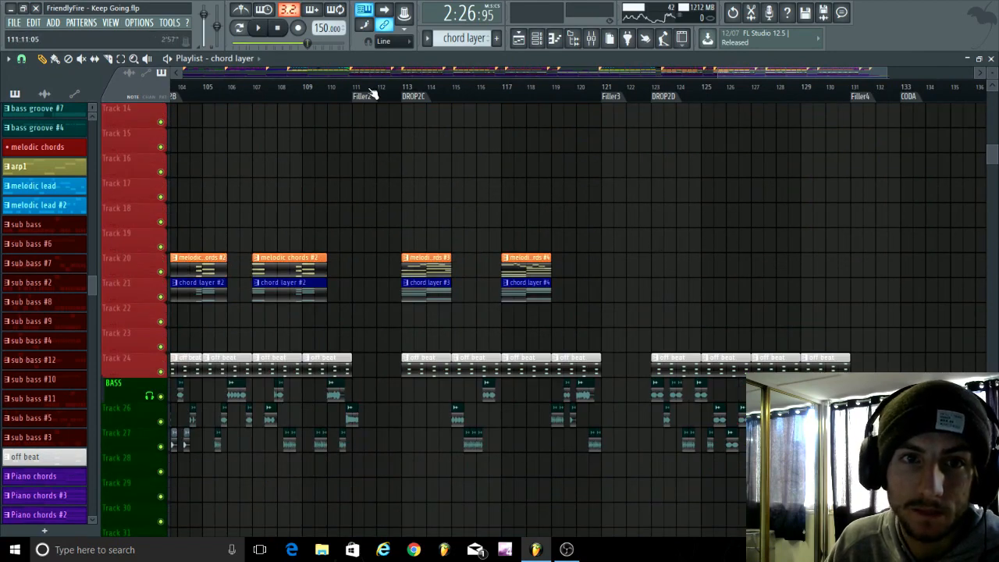
scroll(409, 92, "up", 2)
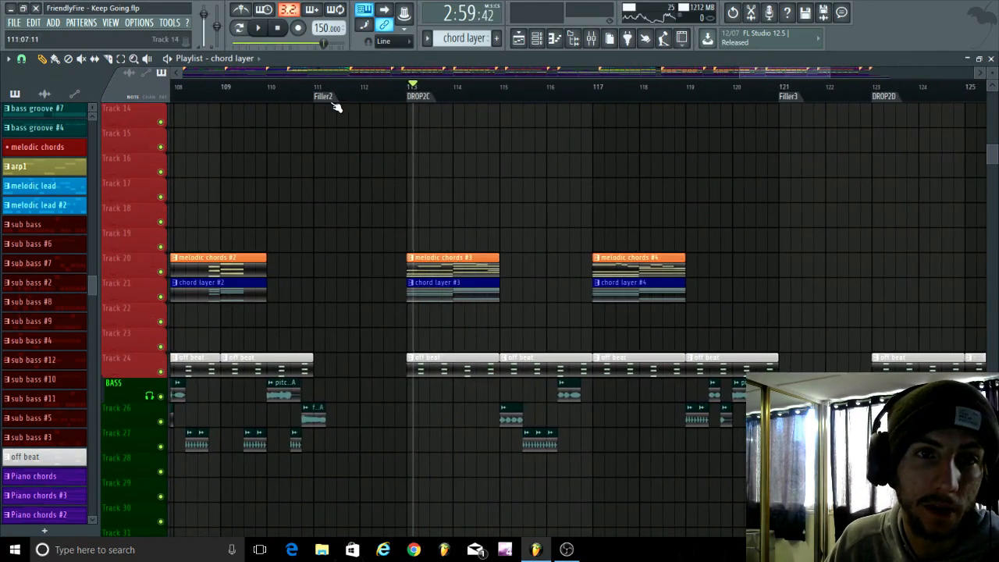
key("space")
scroll(578, 195, "down", 4)
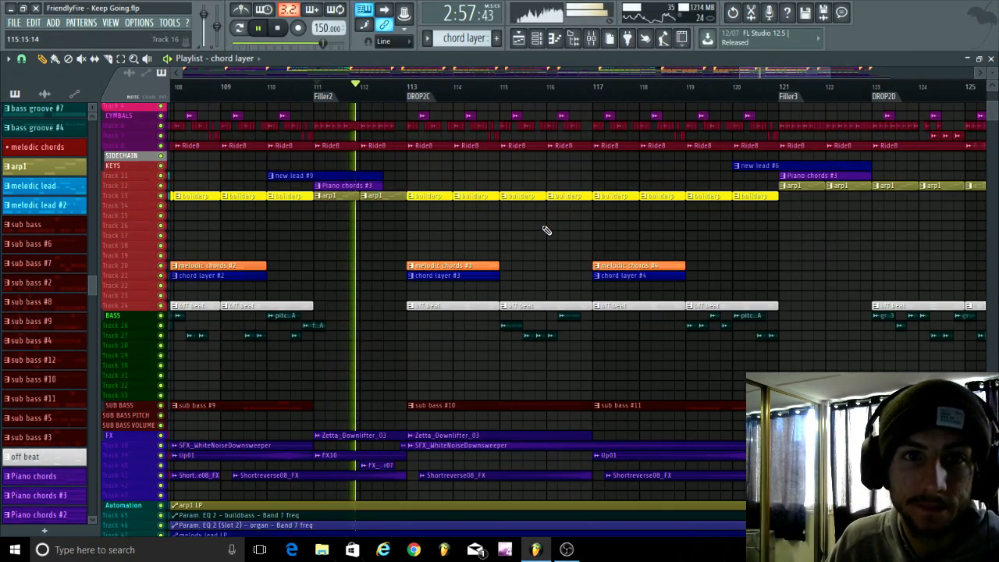
scroll(546, 230, "up", 1)
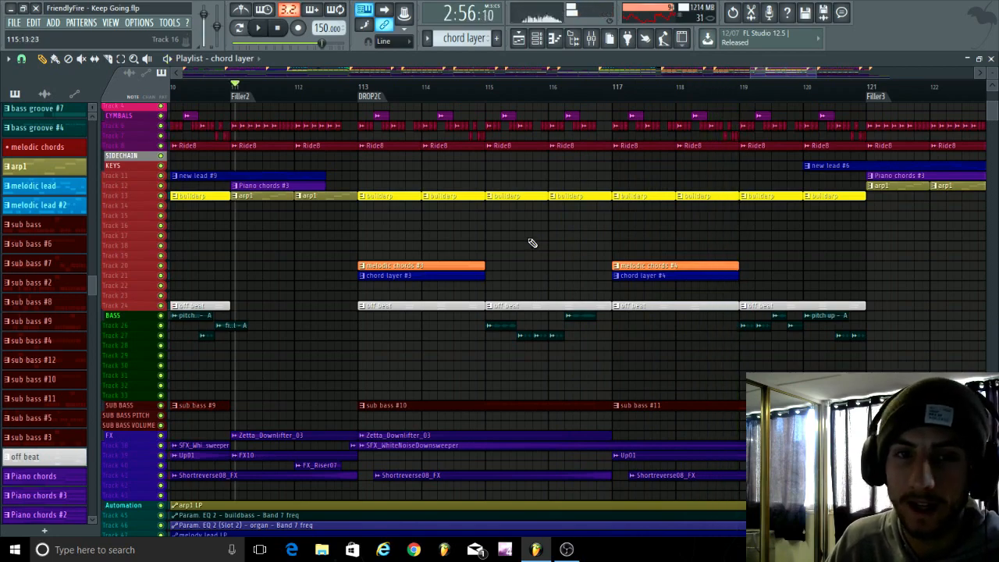
Compare DROP2C with the other second-drop sections and audition the end of the song from DROP2D into the CODA.
scroll(323, 252, "down", 5, "ctrl")
scroll(611, 226, "up", 4, "alt")
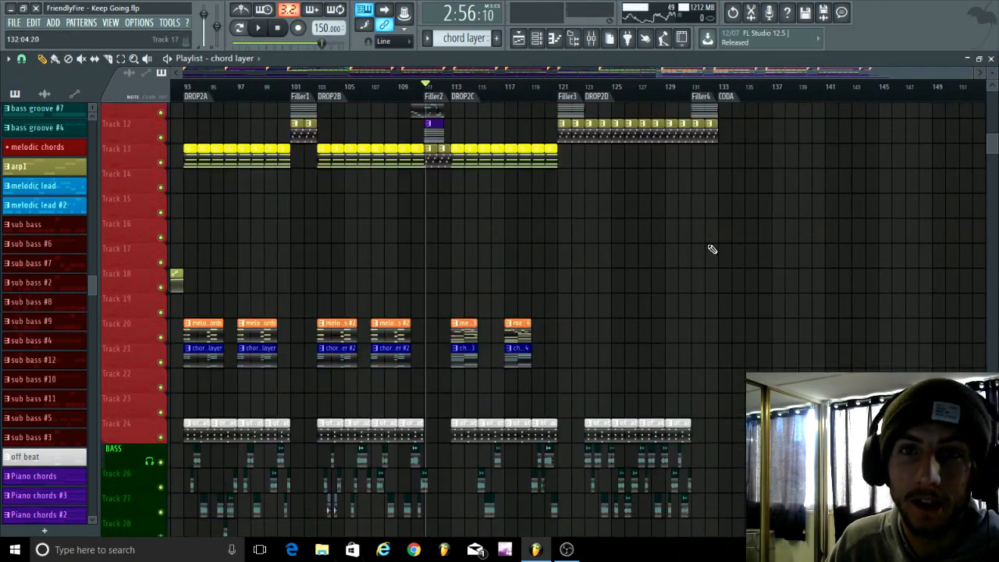
scroll(703, 254, "down", 5, "alt")
scroll(649, 276, "down", 2, "ctrl")
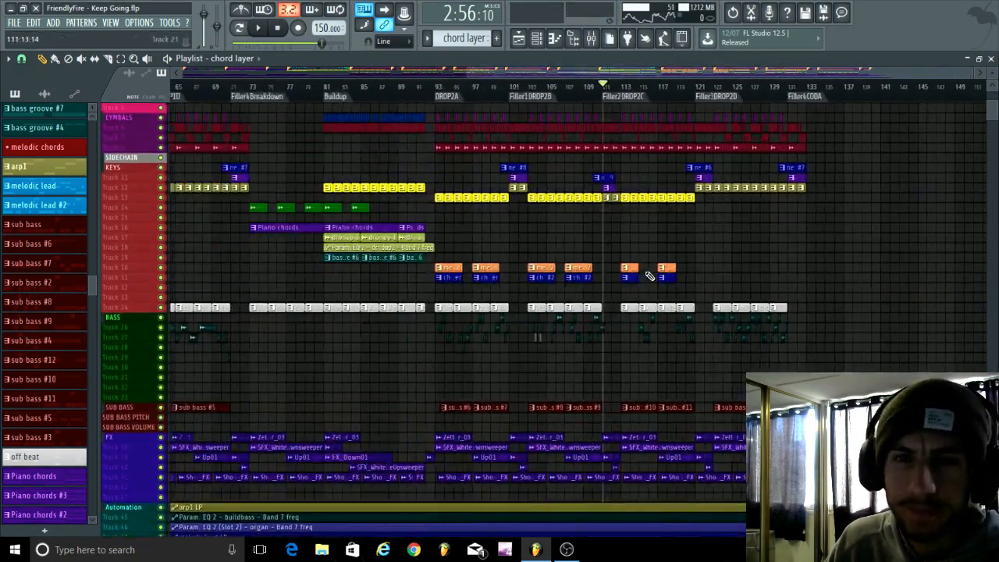
scroll(903, 196, "up", 2, "ctrl")
scroll(864, 196, "up", 1)
scroll(859, 196, "up", 3, "ctrl")
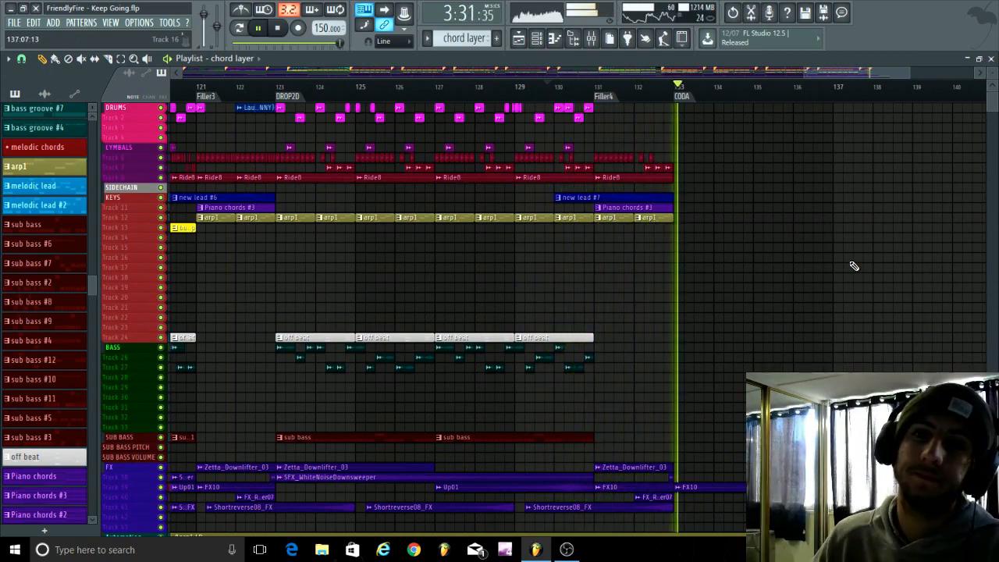
Stop playback and review the whole arrangement from the Intro to the CODA, from the drum tracks down to the FX tracks.
scroll(855, 273, "down", 3)
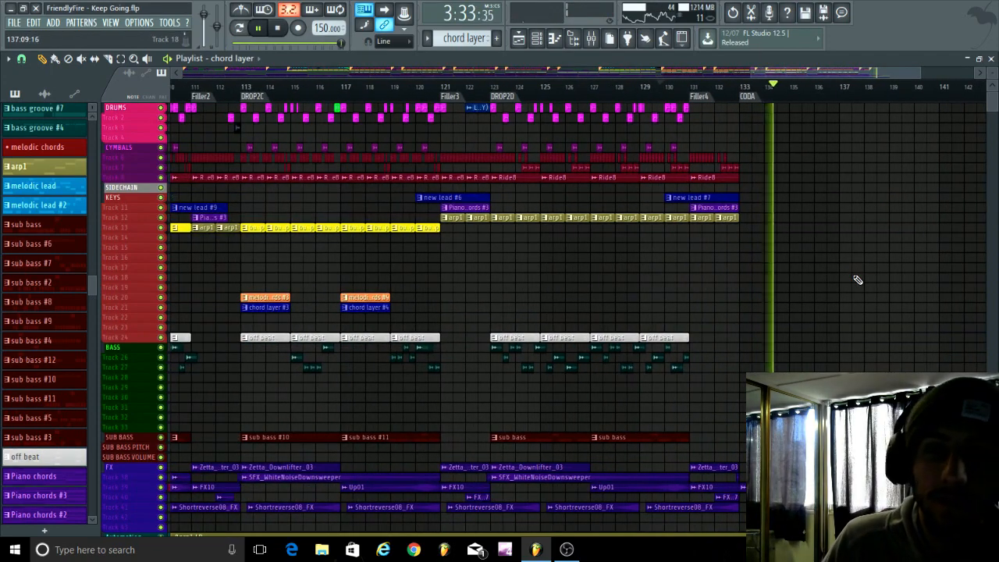
scroll(842, 269, "down", 3)
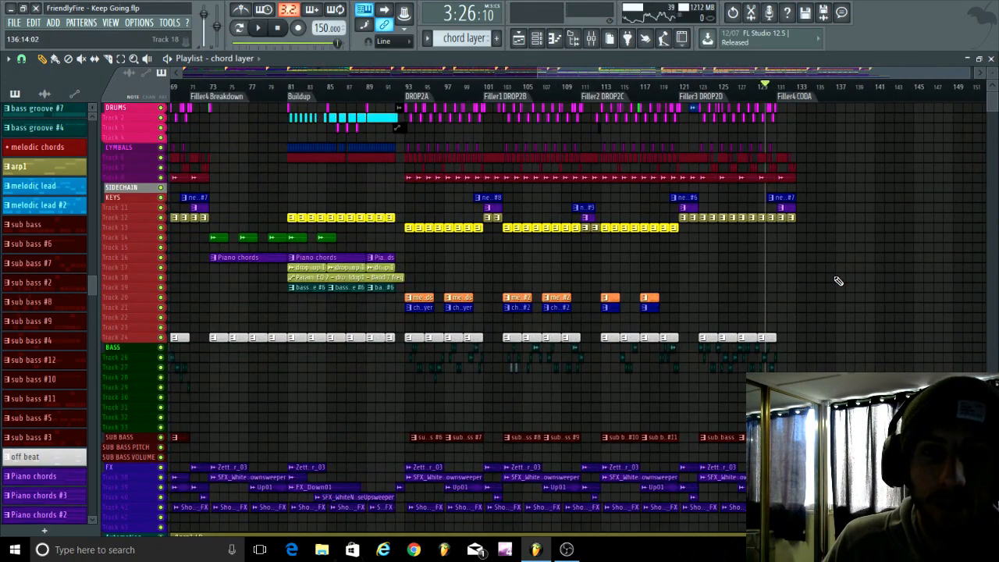
scroll(847, 279, "down", 3)
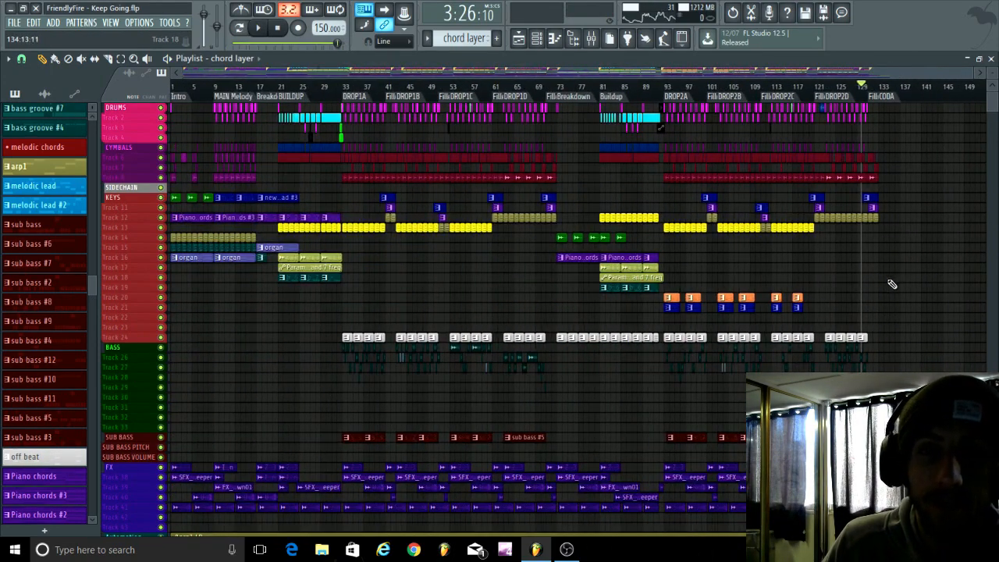
scroll(896, 341, "up", 6)
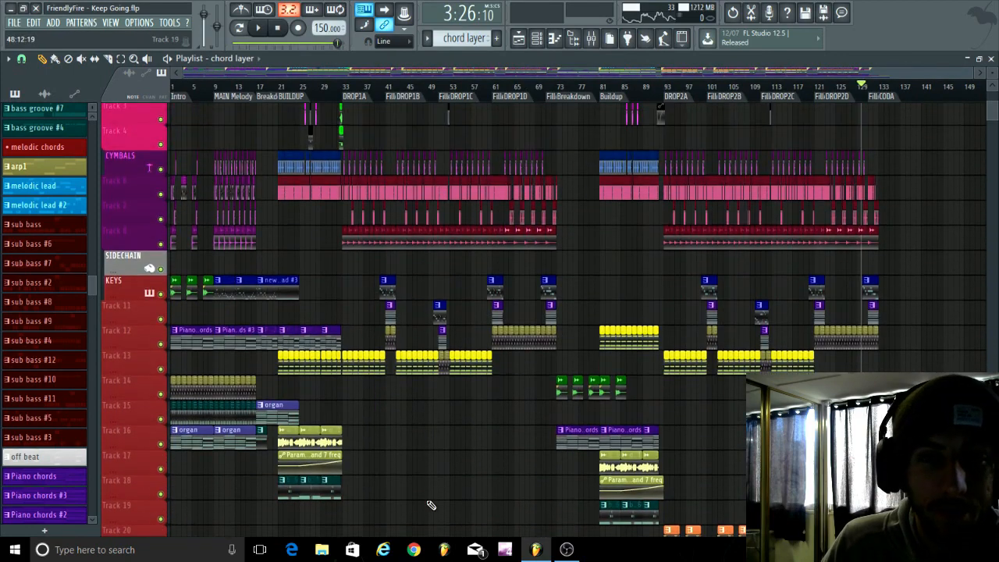
scroll(431, 506, "up", 3)
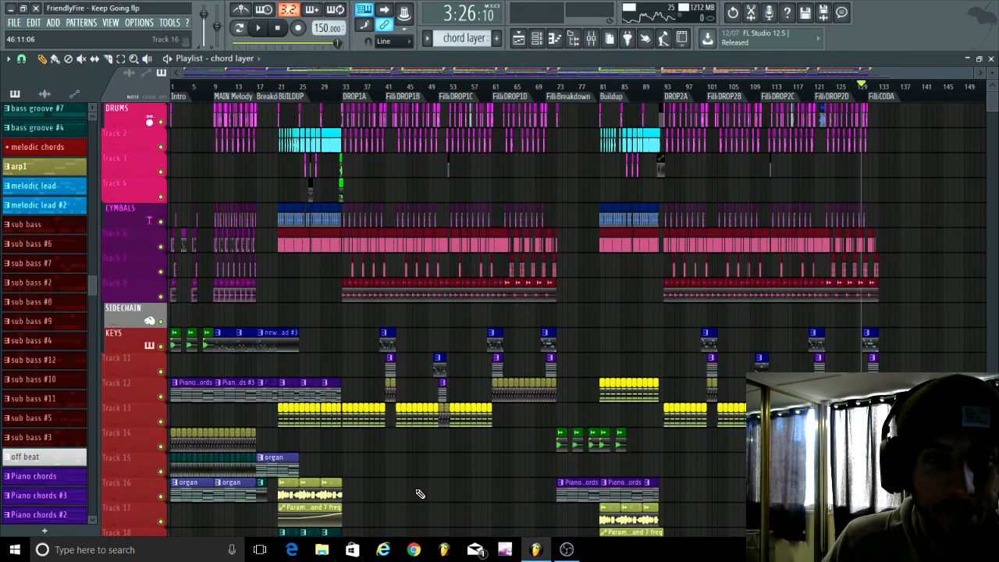
scroll(419, 493, "up", 4)
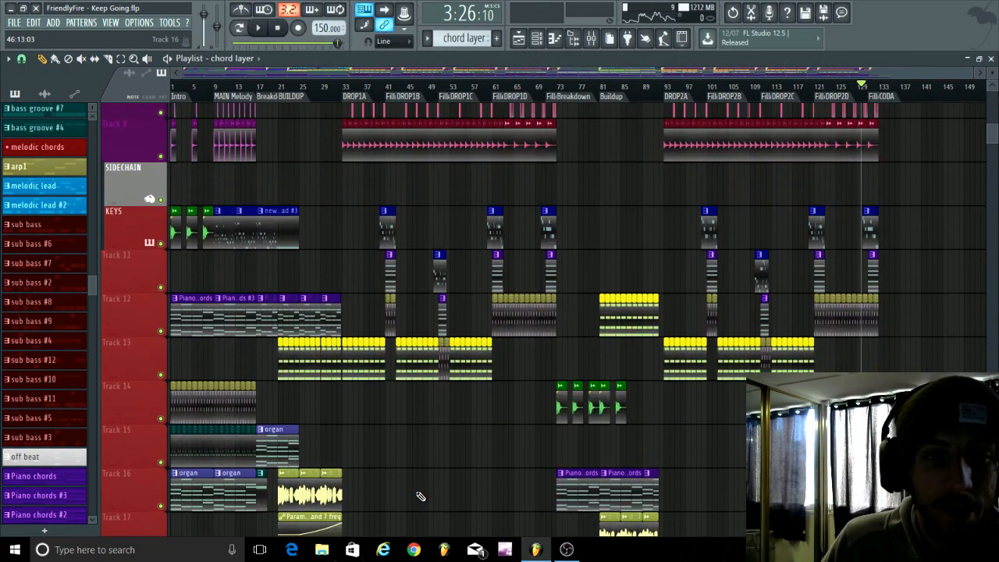
scroll(420, 496, "up", 6)
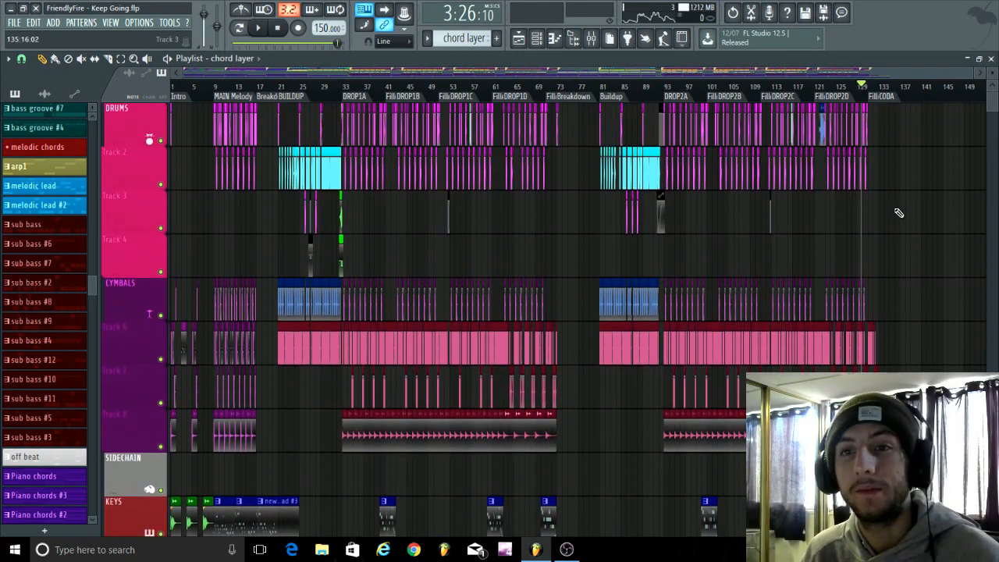
scroll(898, 212, "down", 8)
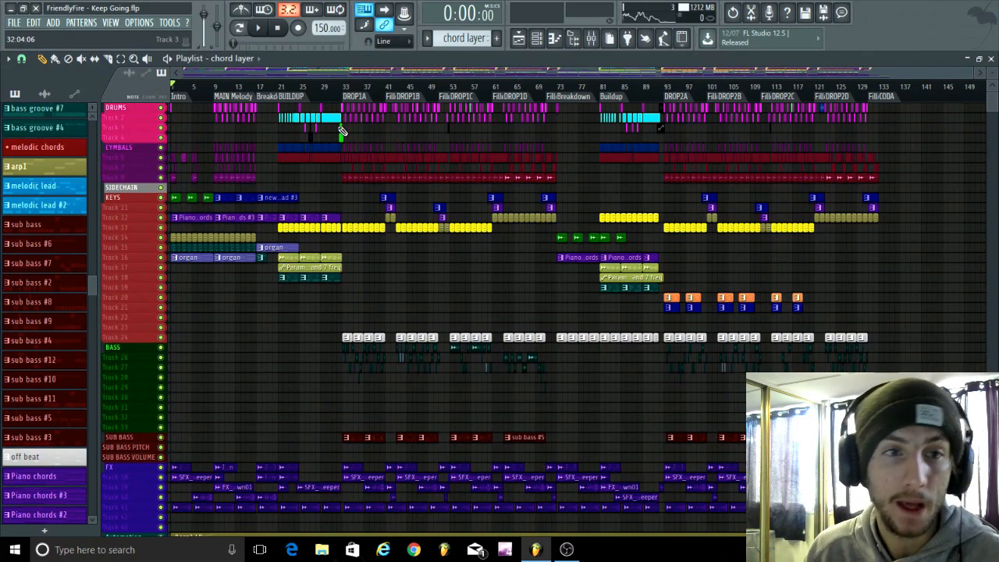
Close the FriendlyFire - Keep Going project without saving its changes.
left_click(35, 8)
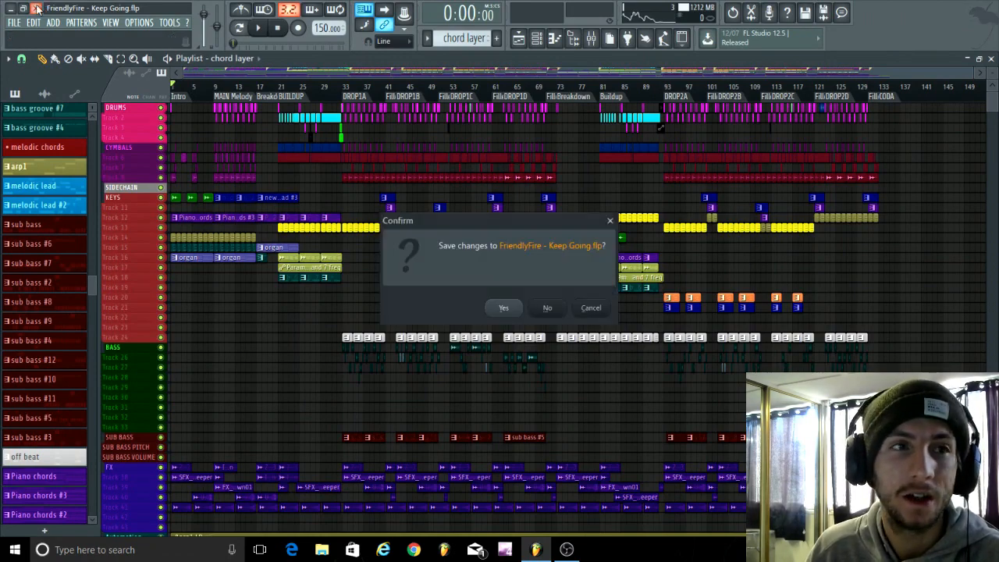
left_click(545, 309)
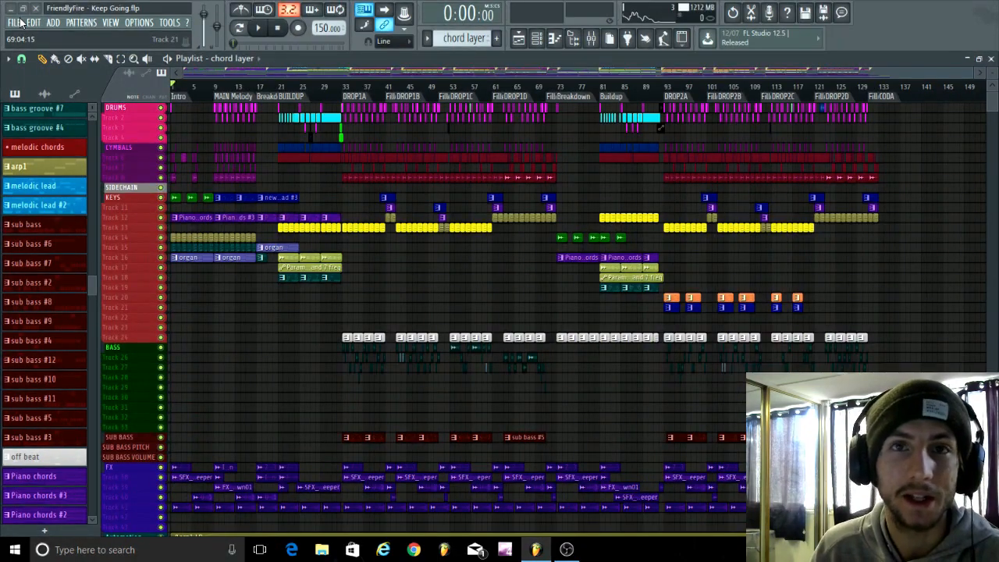
left_click(35, 8)
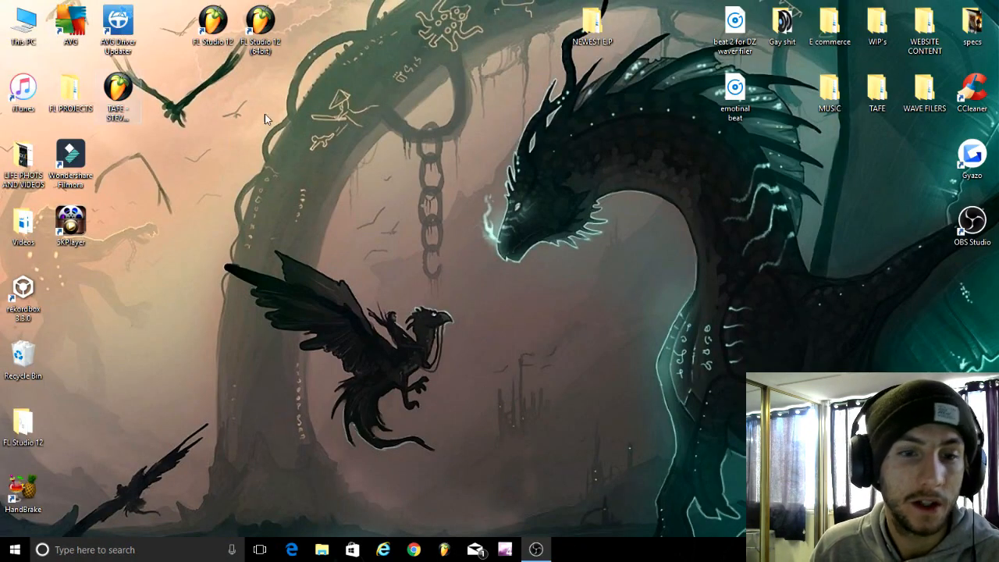
Open the project file Keep Going - STEMS & GROWLS from FL PROJECTS > 2017 Projects > keep going.
double_click(71, 100)
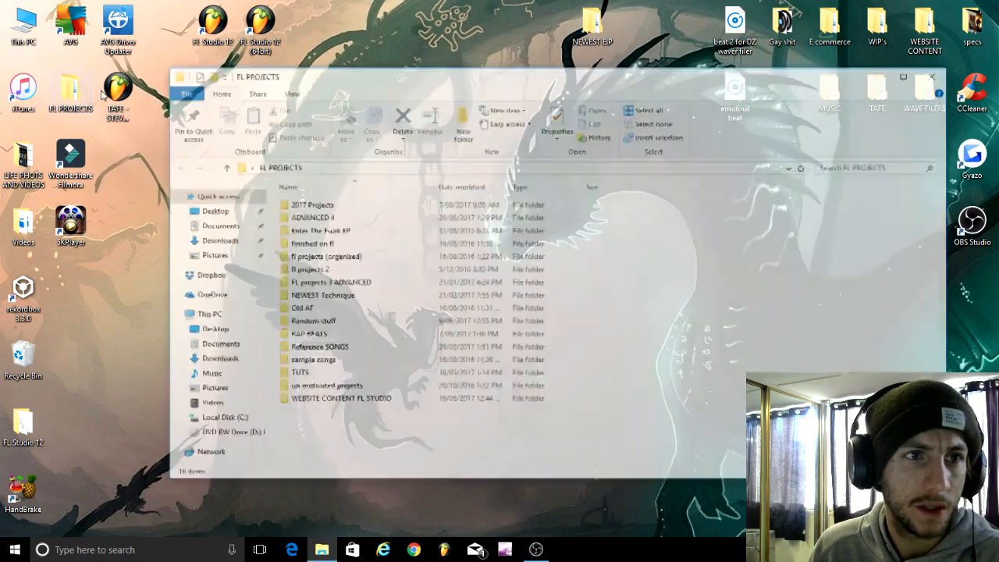
double_click(306, 205)
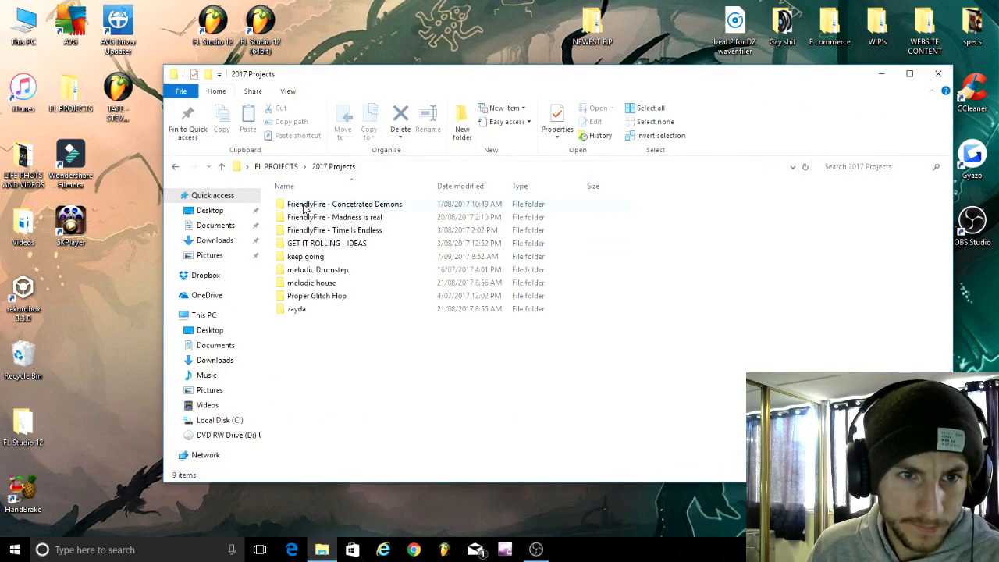
double_click(306, 257)
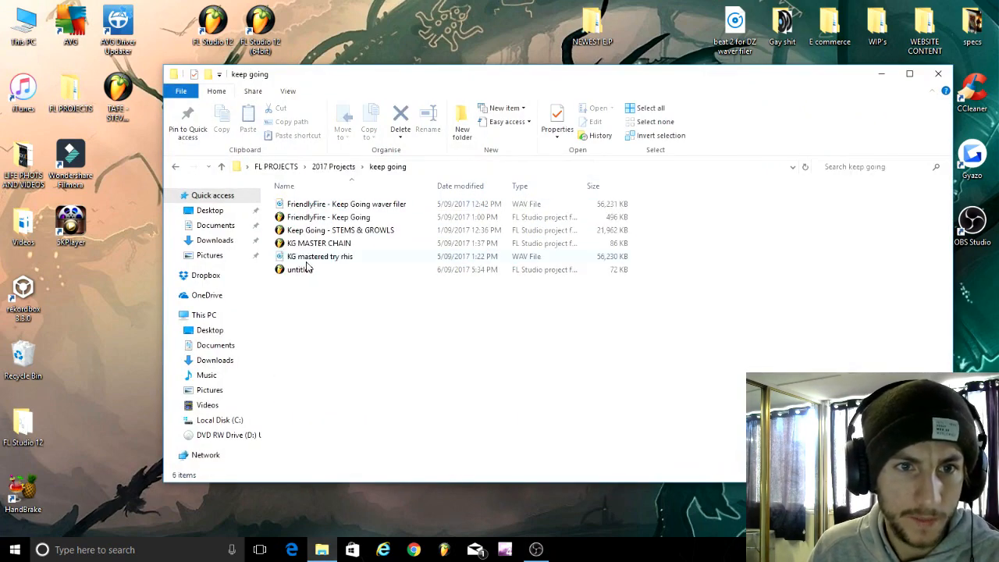
double_click(350, 231)
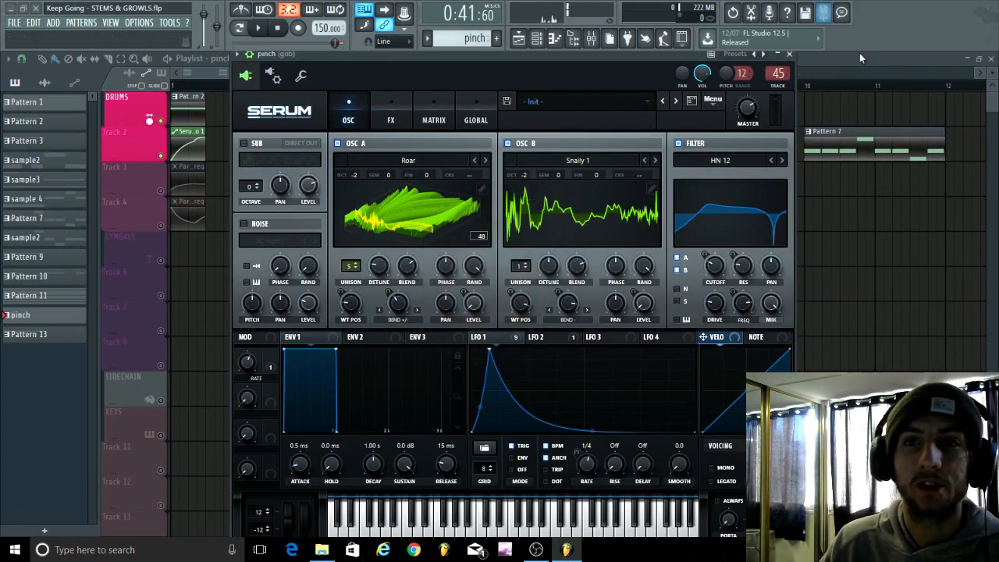
Close the pinch channel's Serum window, turn all playlist tracks back on and clear the timeline selection.
left_click(788, 54)
key("F6")
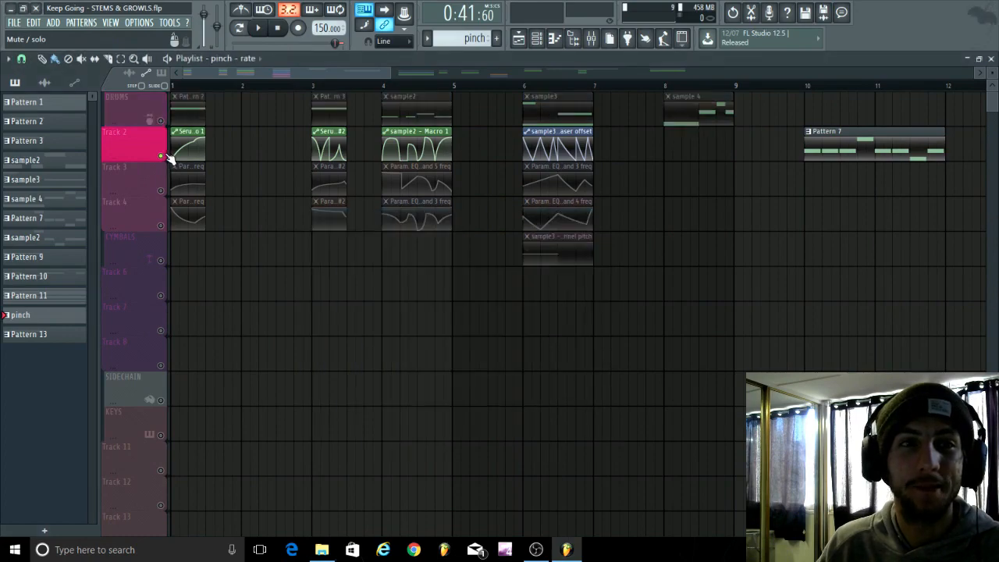
scroll(239, 297, "down", 4)
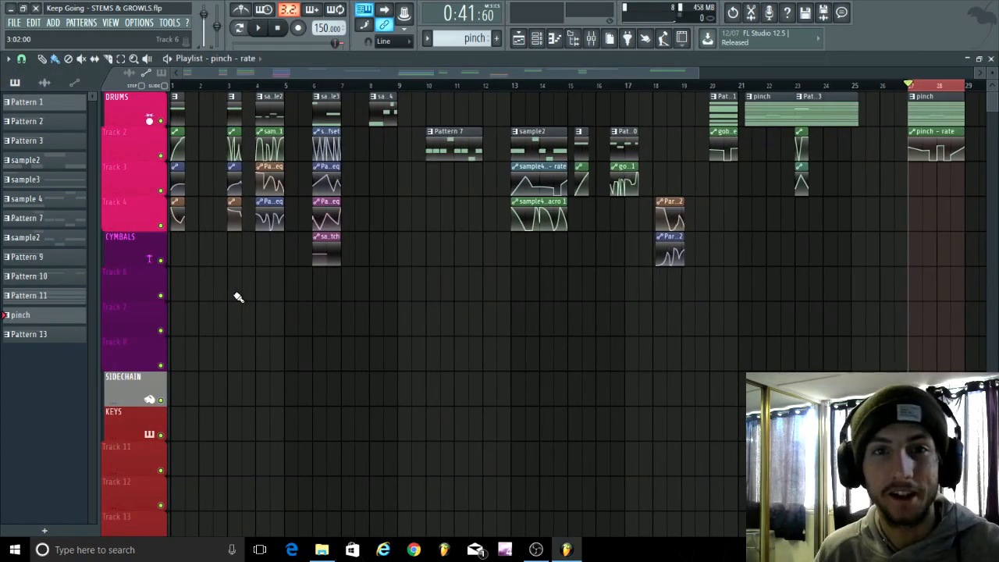
key("ctrl+d")
scroll(371, 329, "down", 1)
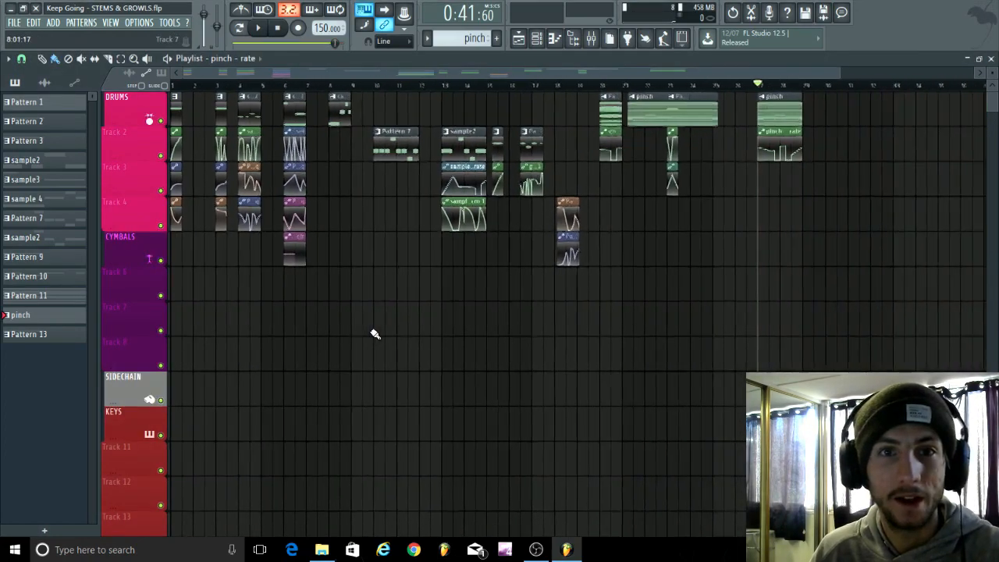
Play the growl playlist from bar 1, skipping to the sample3 clip at bar 6 and on through sample 4 and Pattern 7.
scroll(371, 329, "down", 3)
scroll(154, 242, "up", 3)
scroll(156, 244, "up", 5)
scroll(172, 226, "up", 4)
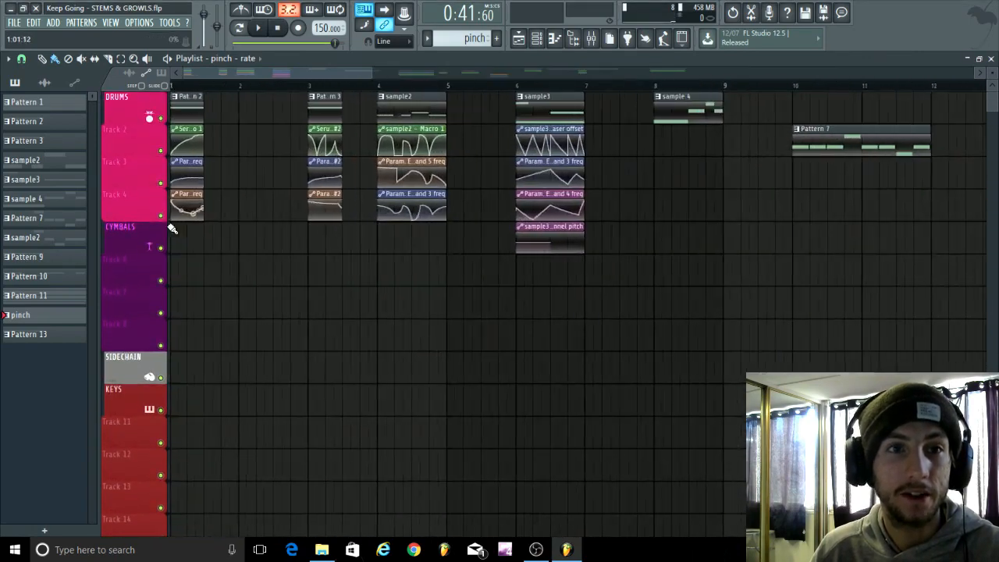
key("space")
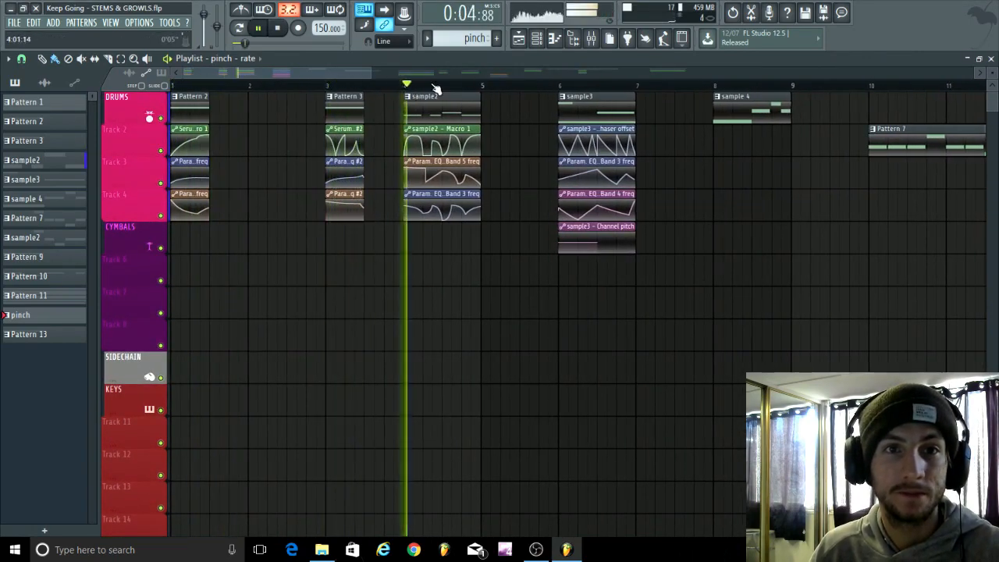
left_click(559, 85)
scroll(526, 227, "down", 3)
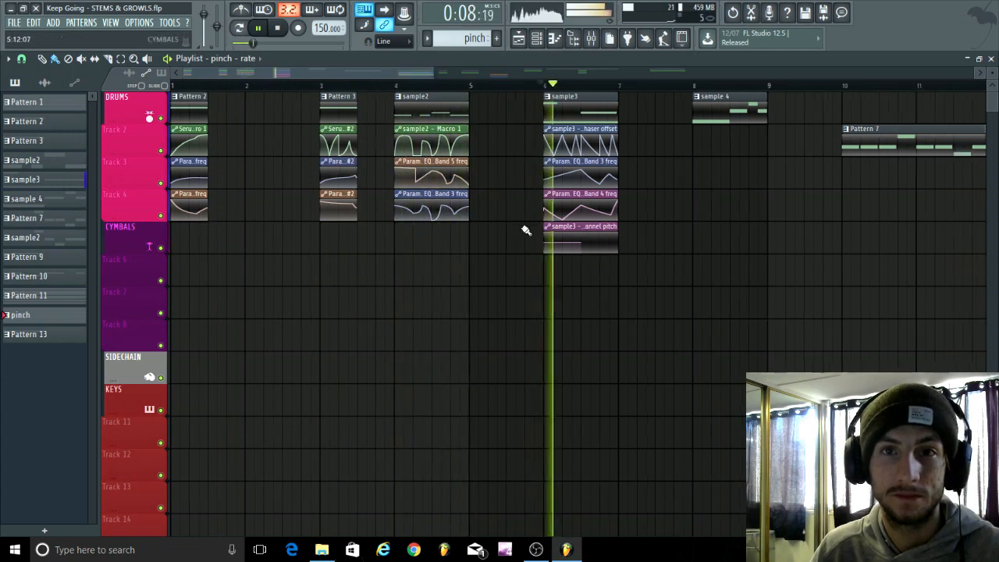
scroll(567, 274, "up", 3)
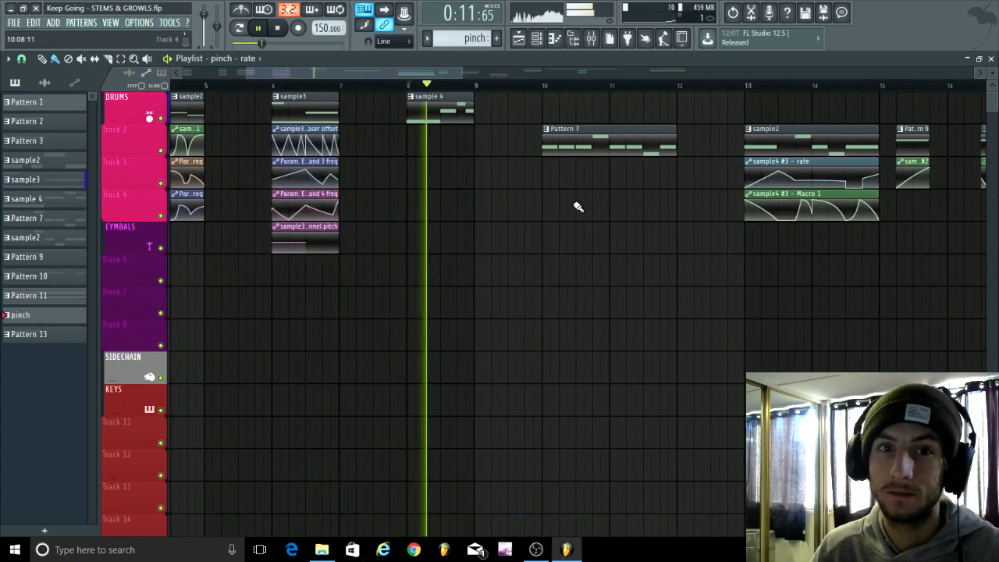
scroll(434, 167, "down", 3)
scroll(423, 101, "up", 3)
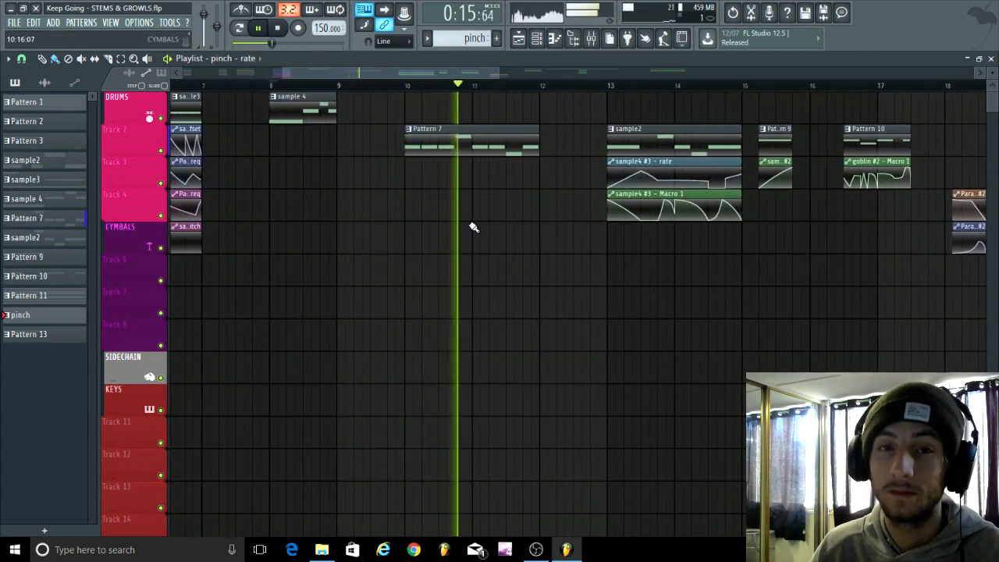
Listen to the growls from the sample2 clip at bar 13 through Pattern 10, following their rate and Macro 1 automation.
scroll(348, 247, "down", 3)
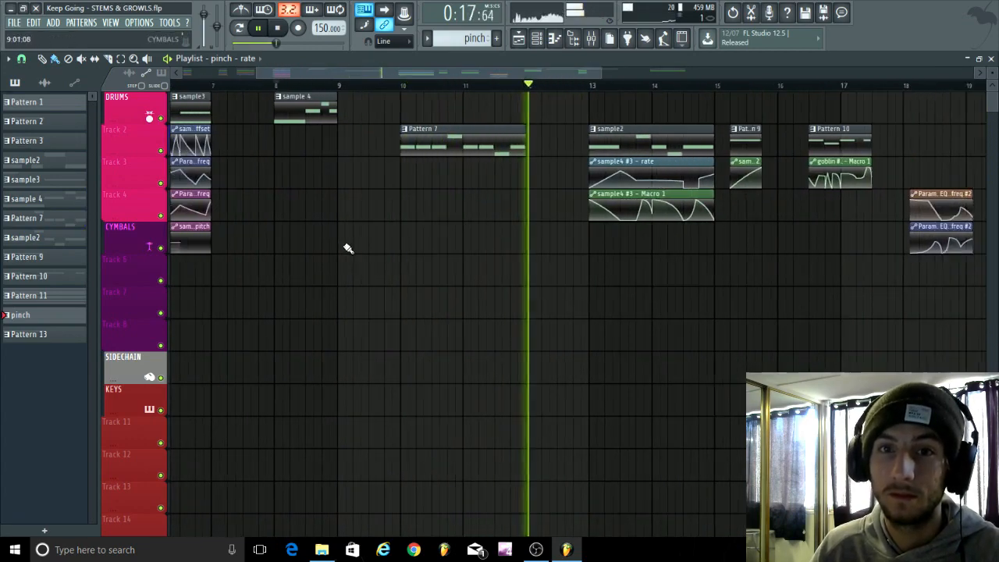
scroll(502, 266, "up", 3)
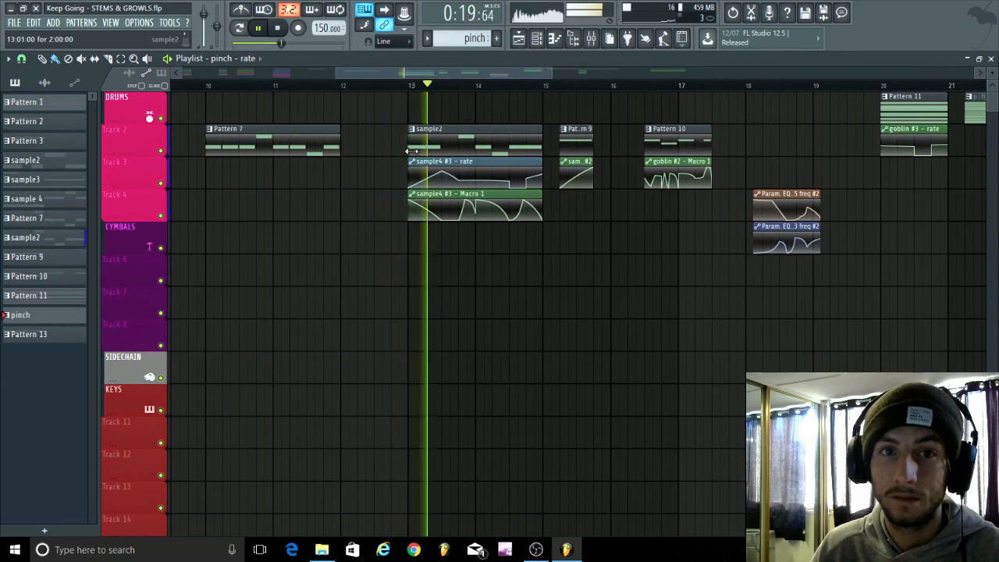
scroll(461, 218, "down", 3)
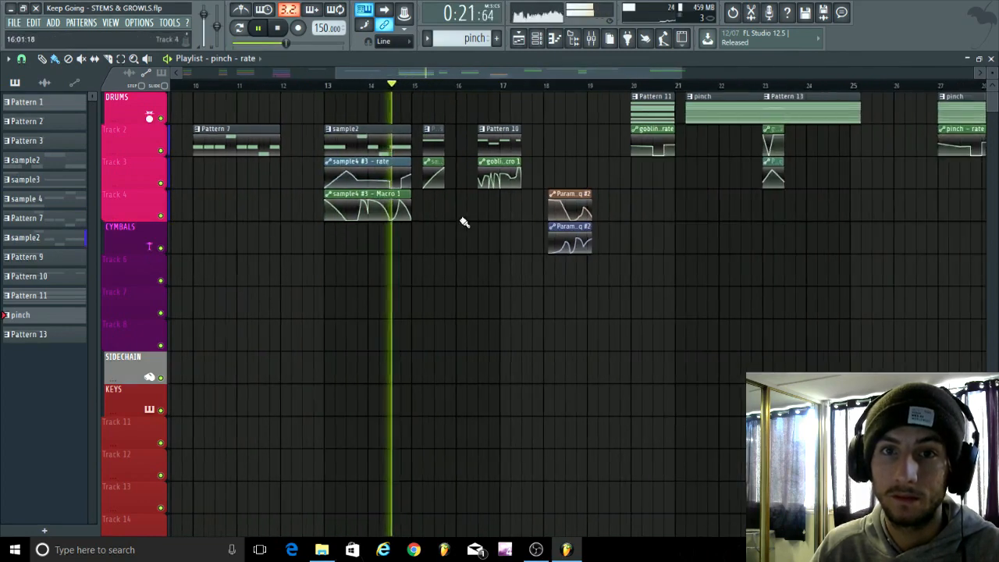
scroll(374, 106, "up", 3)
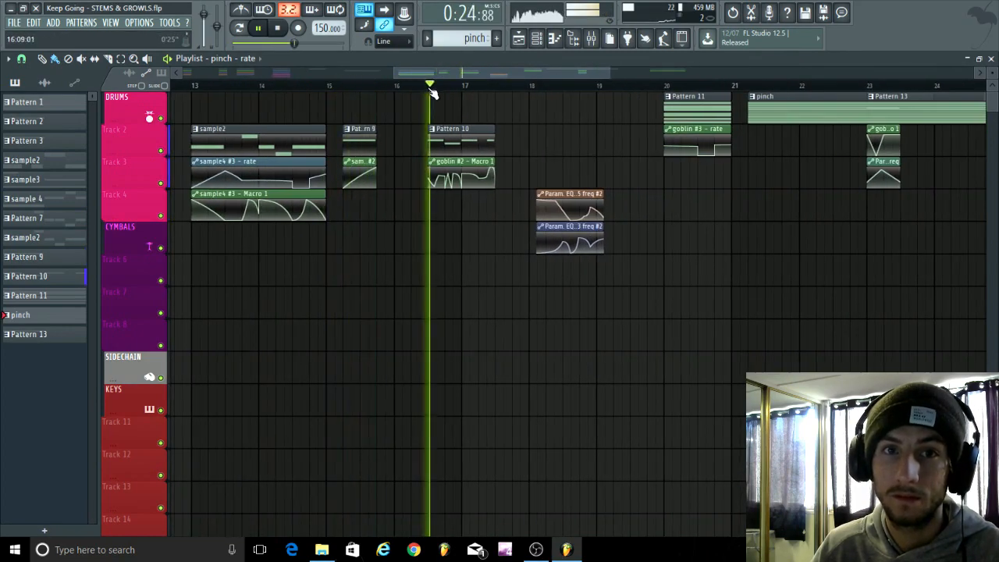
scroll(536, 283, "down", 3)
scroll(419, 284, "up", 3)
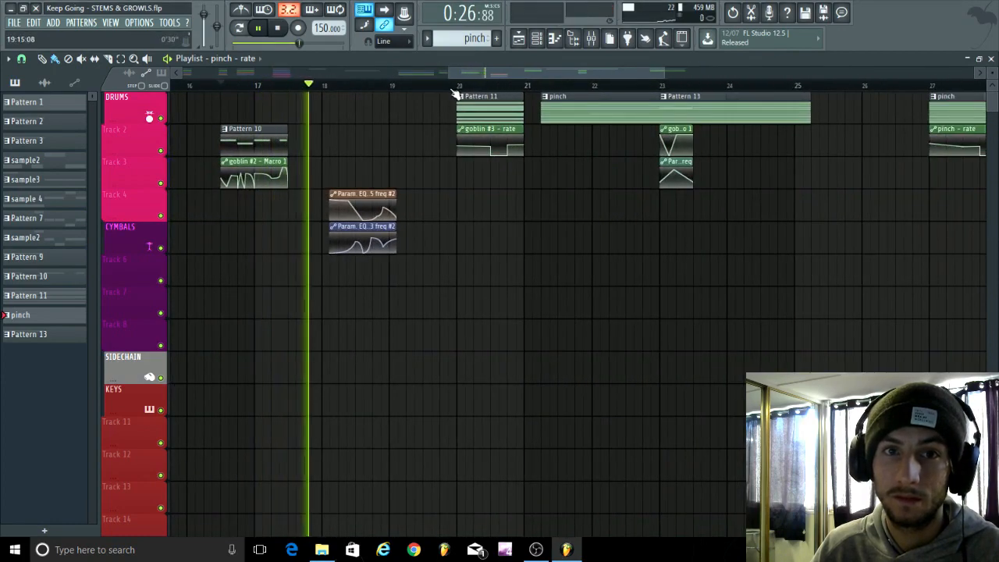
Audition the Pattern 11, Pattern 13 and pinch growls through bar 28, stop playback and look over the whole playlist.
scroll(250, 223, "down", 2)
scroll(492, 195, "up", 2)
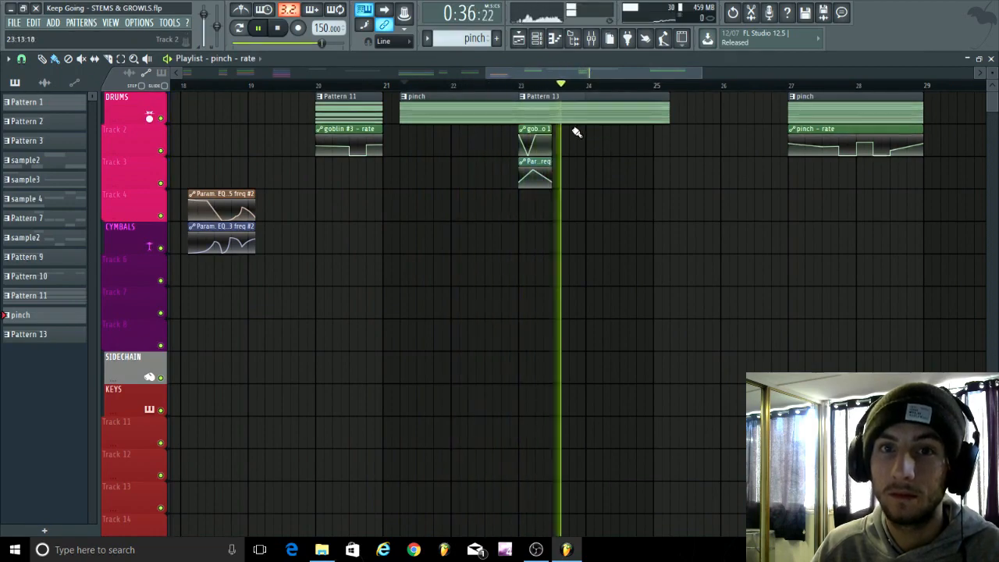
scroll(733, 112, "down", 2)
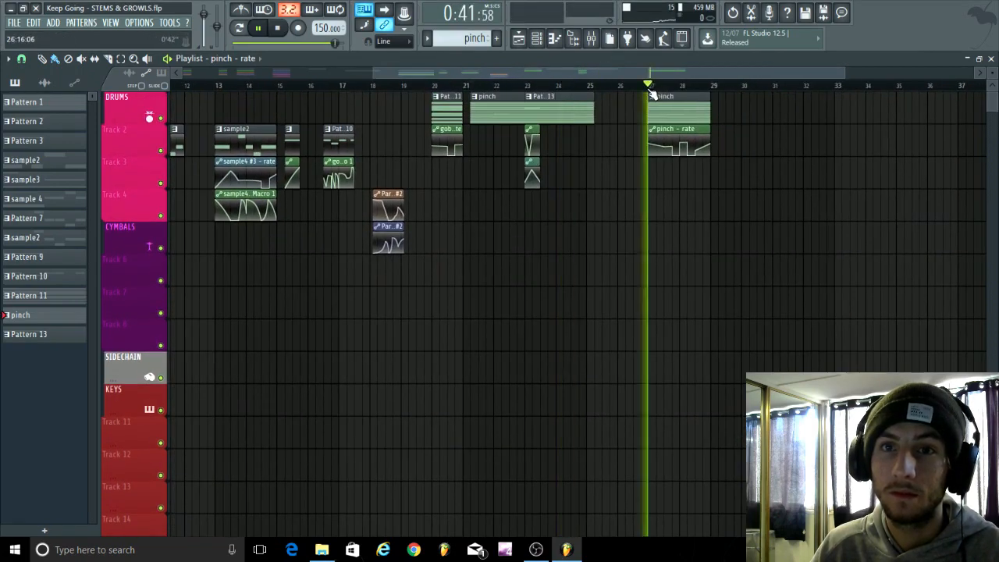
scroll(745, 159, "up", 2)
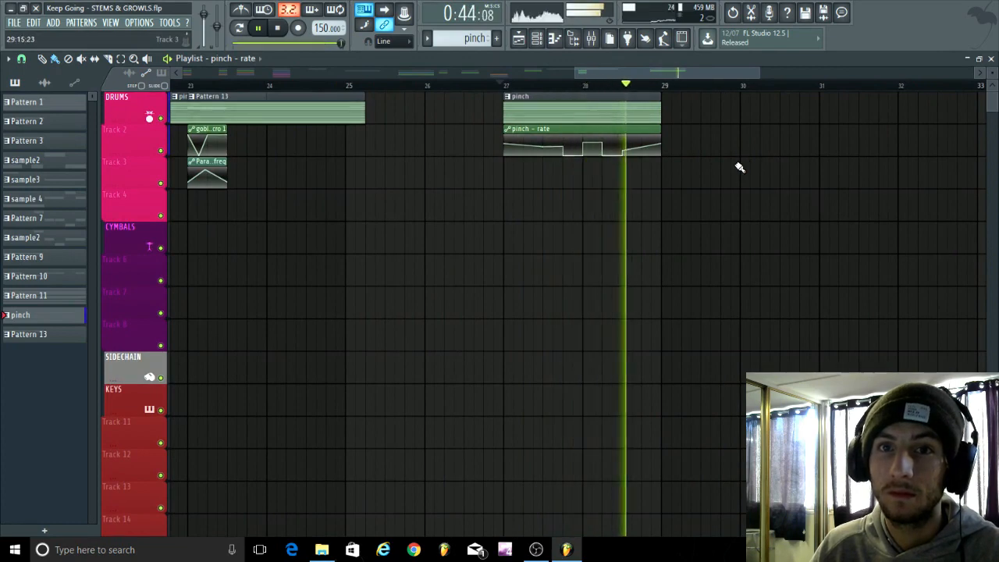
key("space")
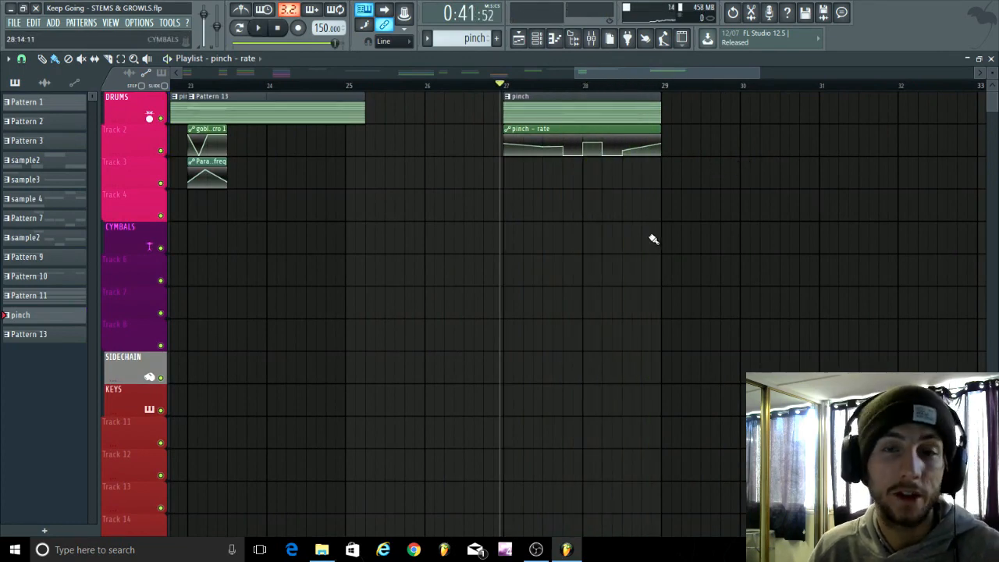
scroll(749, 203, "up", 2)
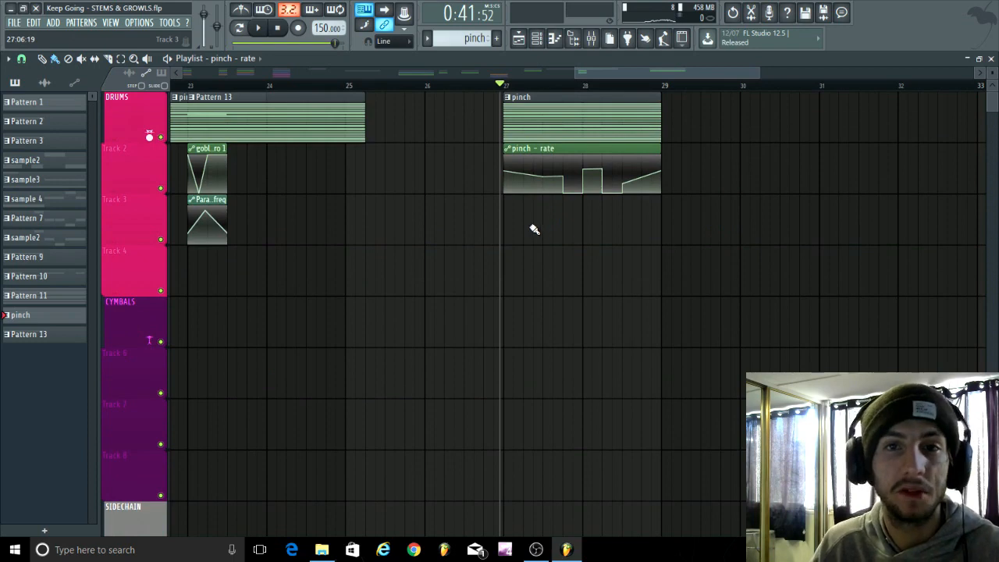
scroll(517, 261, "down", 5)
scroll(428, 350, "down", 2)
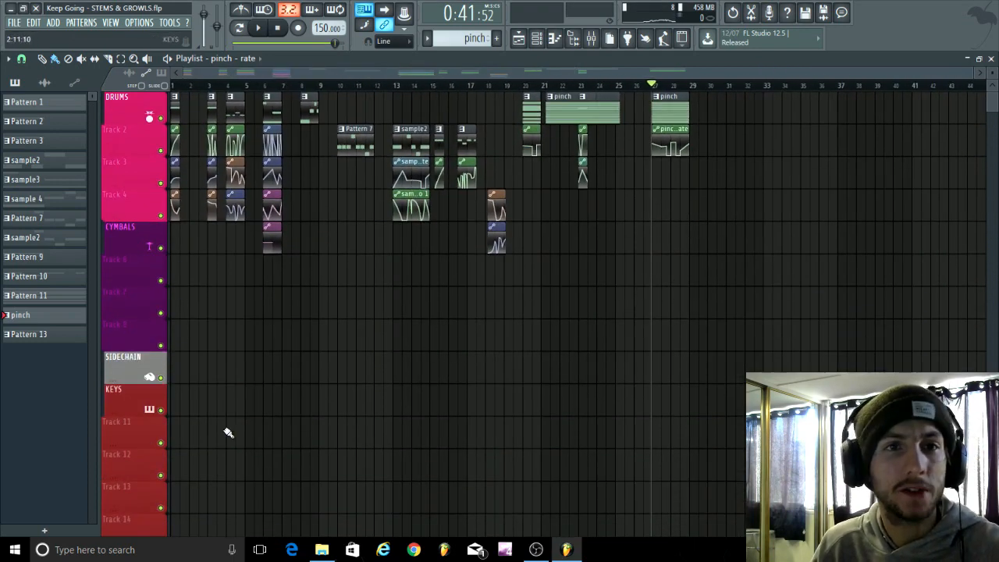
Close the Keep Going - STEMS & GROWLS project, move the keep going folder window aside and switch to OBS.
left_click(36, 8)
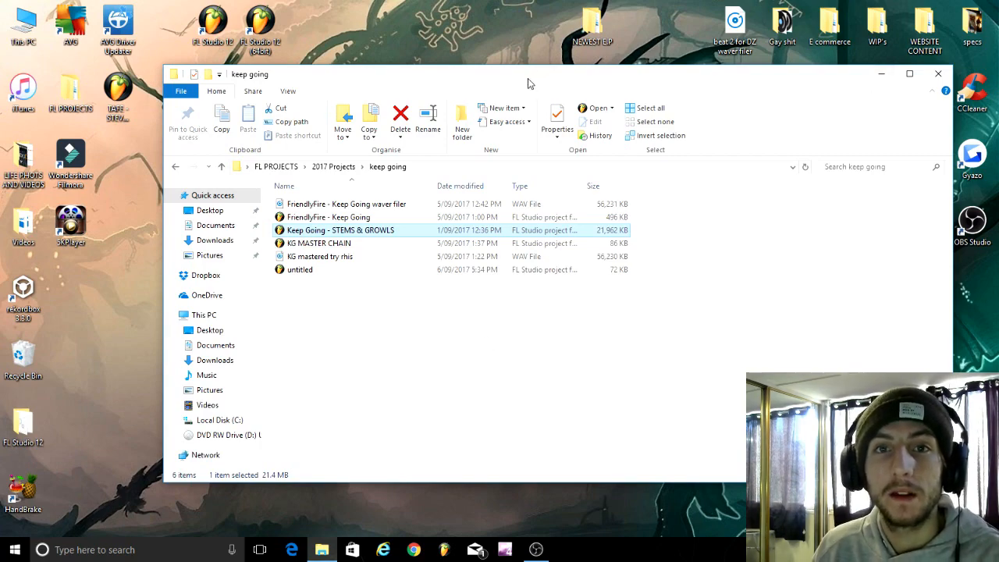
left_click_drag(528, 78, 492, 71)
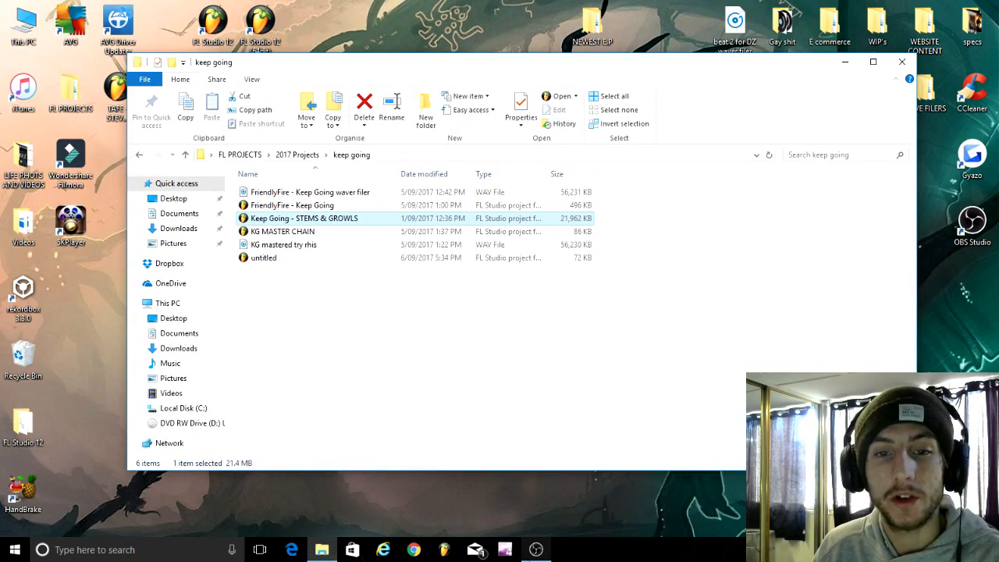
left_click(535, 550)
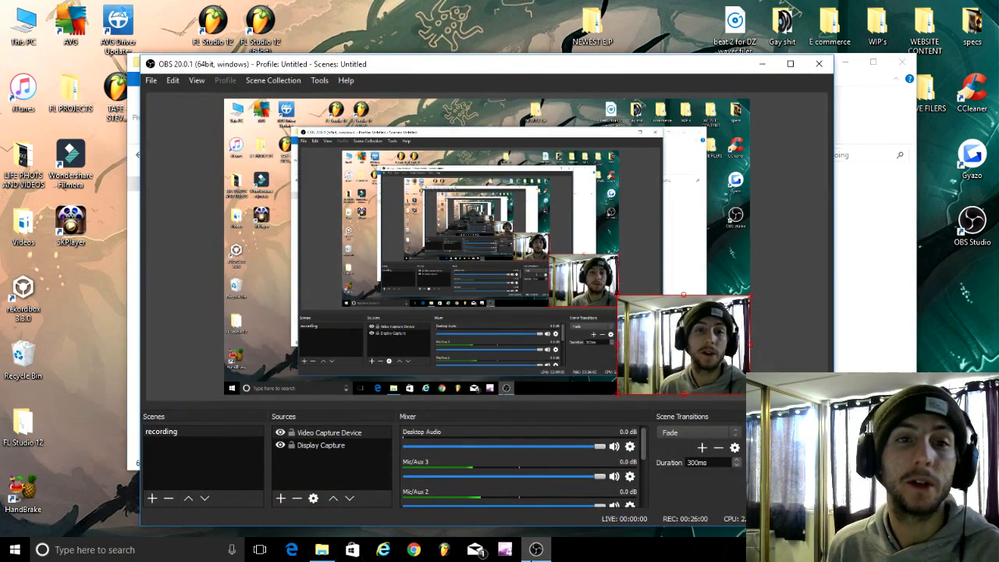